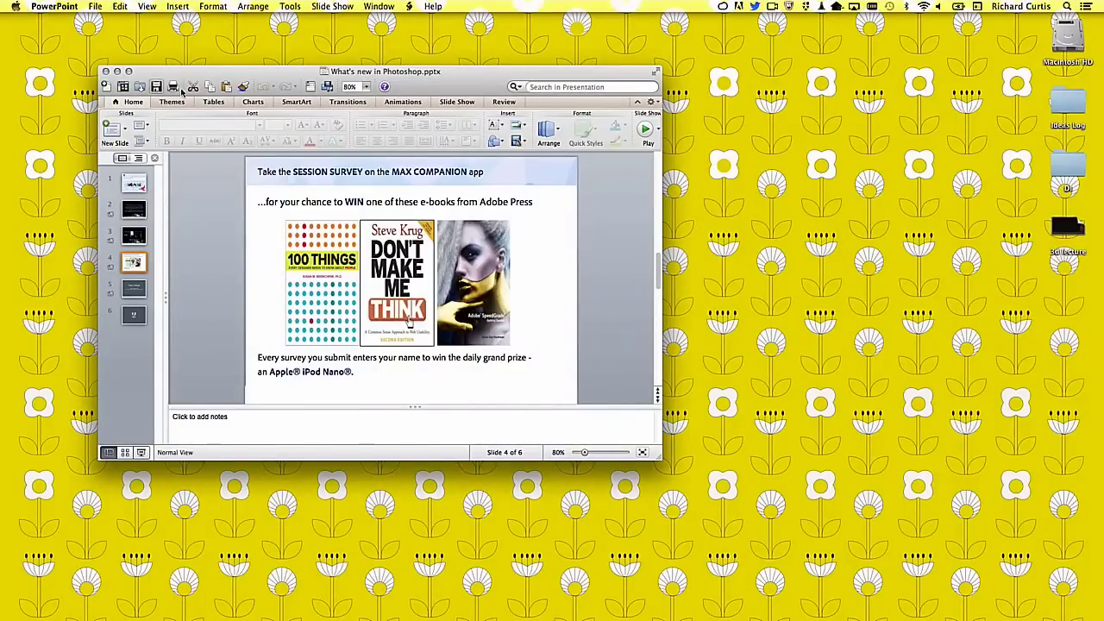
# - Minimize the 'What's new in Photoshop' PowerPoint deck and bring Photoshop to the front
pyautogui.click(117, 70)
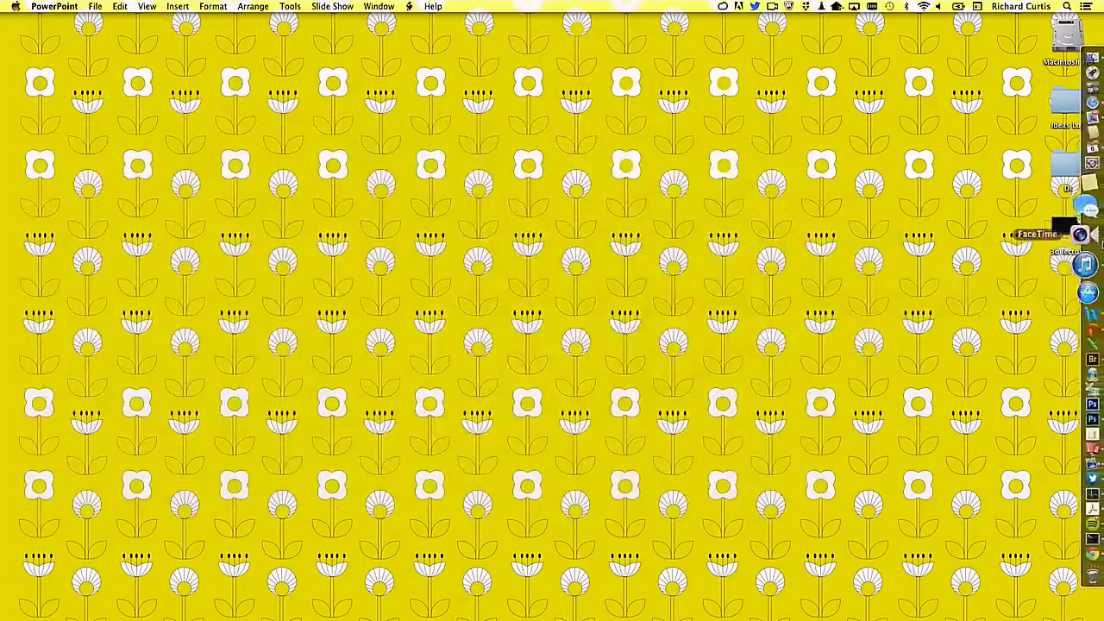
pyautogui.click(1088, 389)
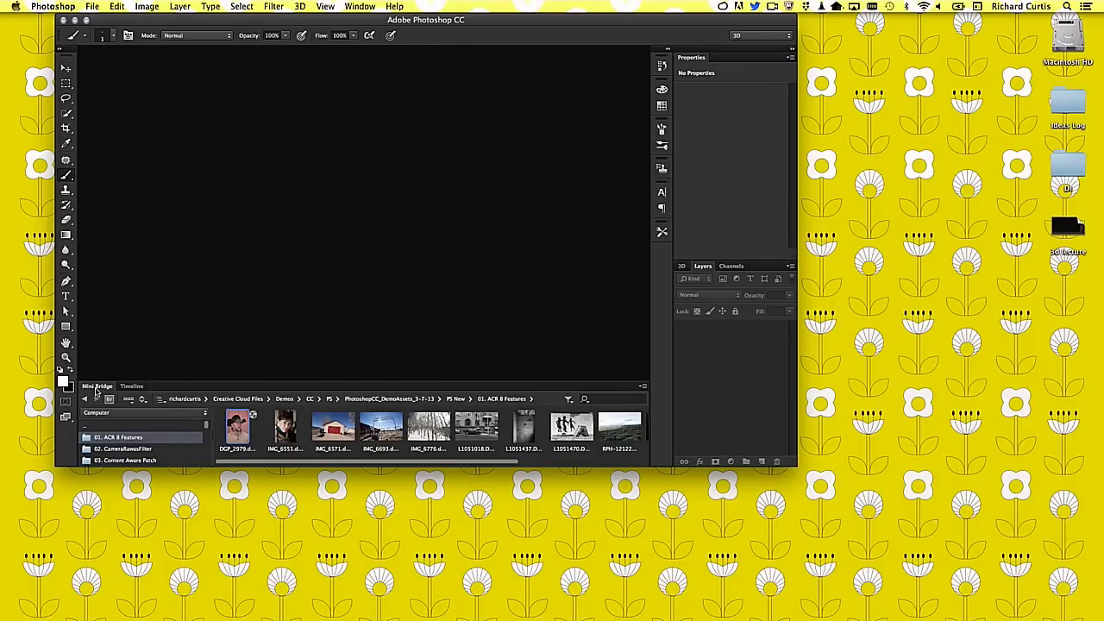
# - Maximize the Photoshop window and enlarge Mini Bridge so ACR 8 Features thumbnails grow
pyautogui.click(85, 19)
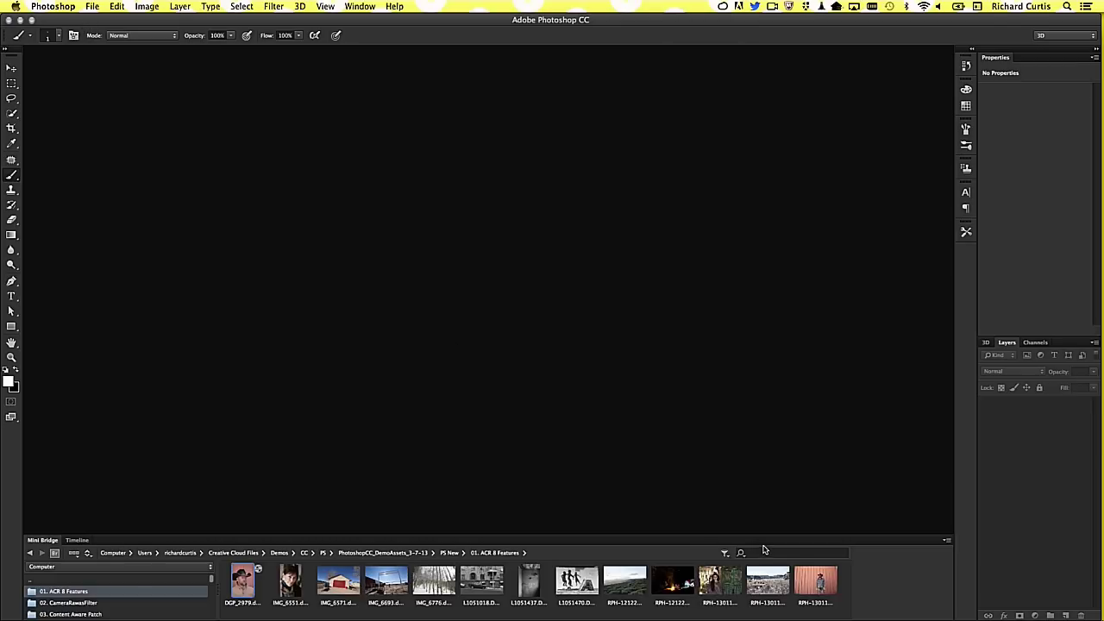
pyautogui.moveTo(764, 536); pyautogui.dragTo(763, 479)
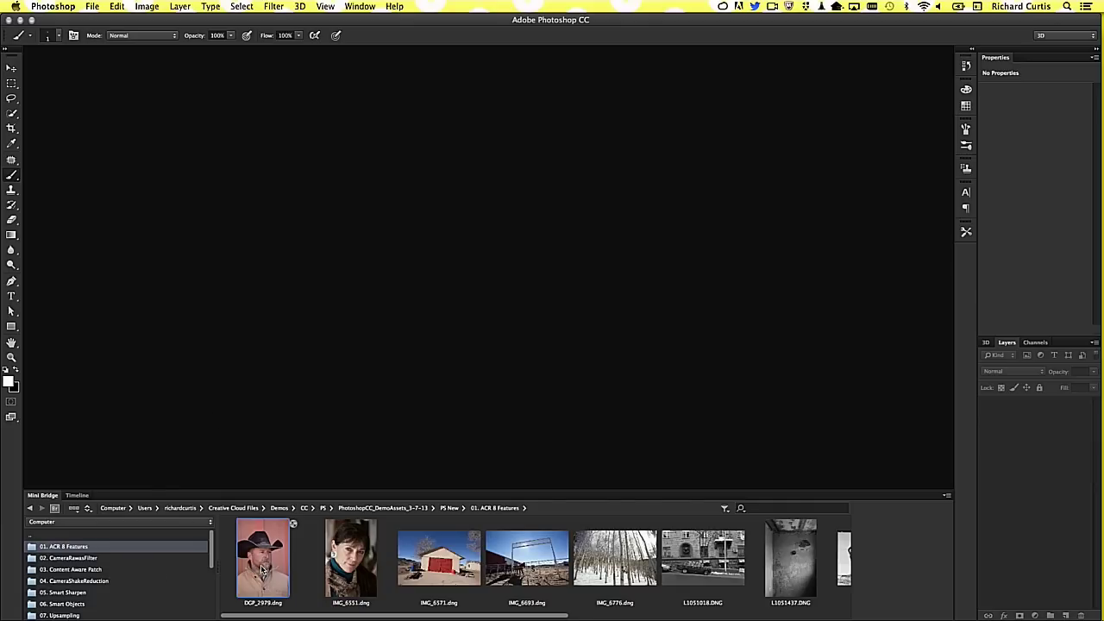
# - Open DGP_2979.dng from Mini Bridge in Camera Raw and reposition the Camera Raw window
pyautogui.moveTo(263, 568)
pyautogui.mouseDown()
pyautogui.moveTo(350, 320)
pyautogui.moveTo(394, 307)
pyautogui.mouseUp()
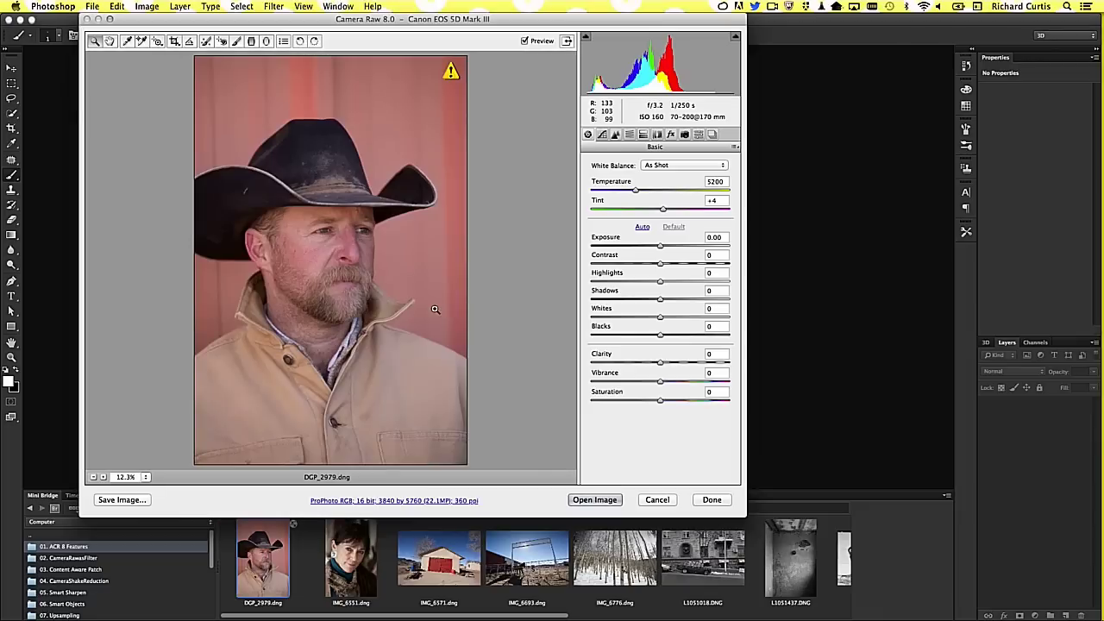
pyautogui.moveTo(512, 19); pyautogui.dragTo(595, 61)
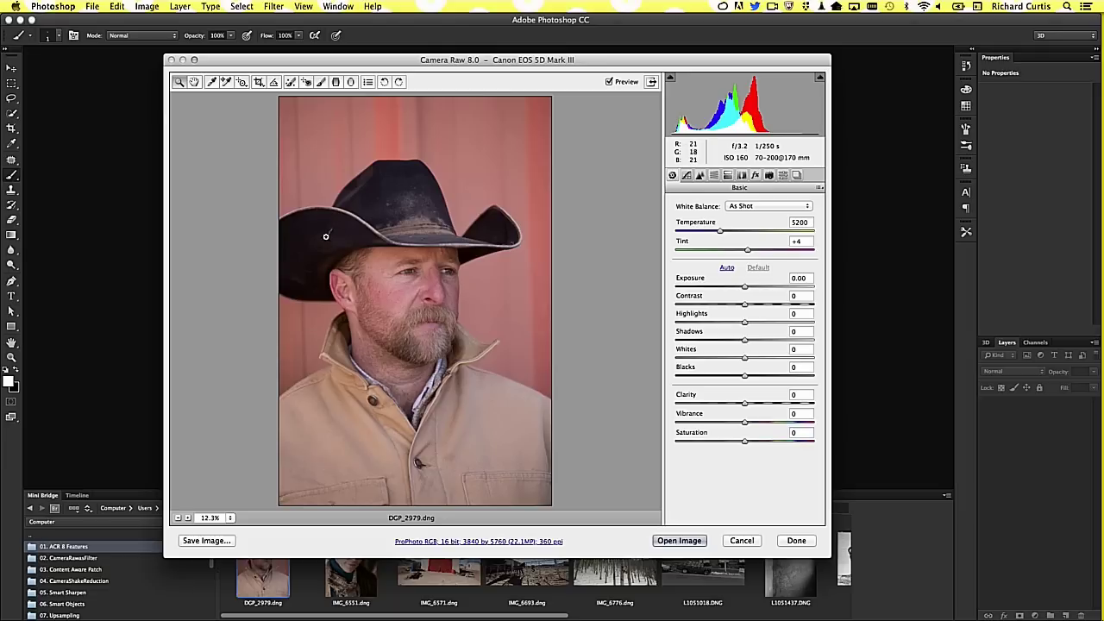
# - Heal the hat-brim blemish with Spot Removal size 12 at 33.3% zoom, then open the image
pyautogui.click(290, 82)
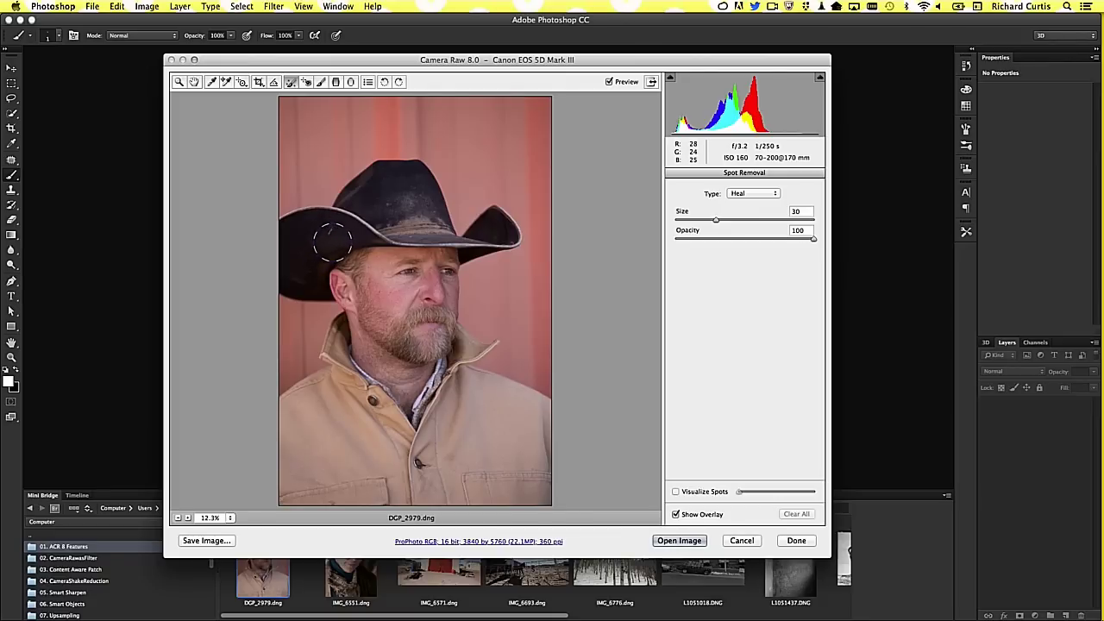
pyautogui.press('[')
pyautogui.press('[')
pyautogui.press('[')
pyautogui.press('[')
pyautogui.press('[')
pyautogui.press('[')
pyautogui.press('[')
pyautogui.press('[')
pyautogui.press('[')
pyautogui.click(187, 517)
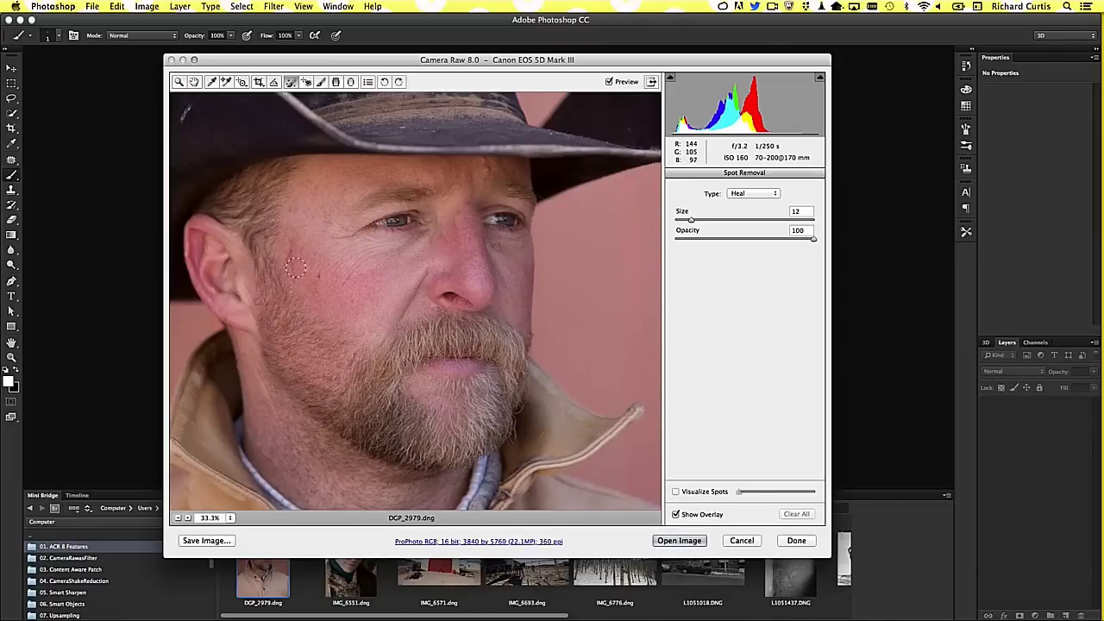
pyautogui.moveTo(290, 239); pyautogui.dragTo(362, 313)
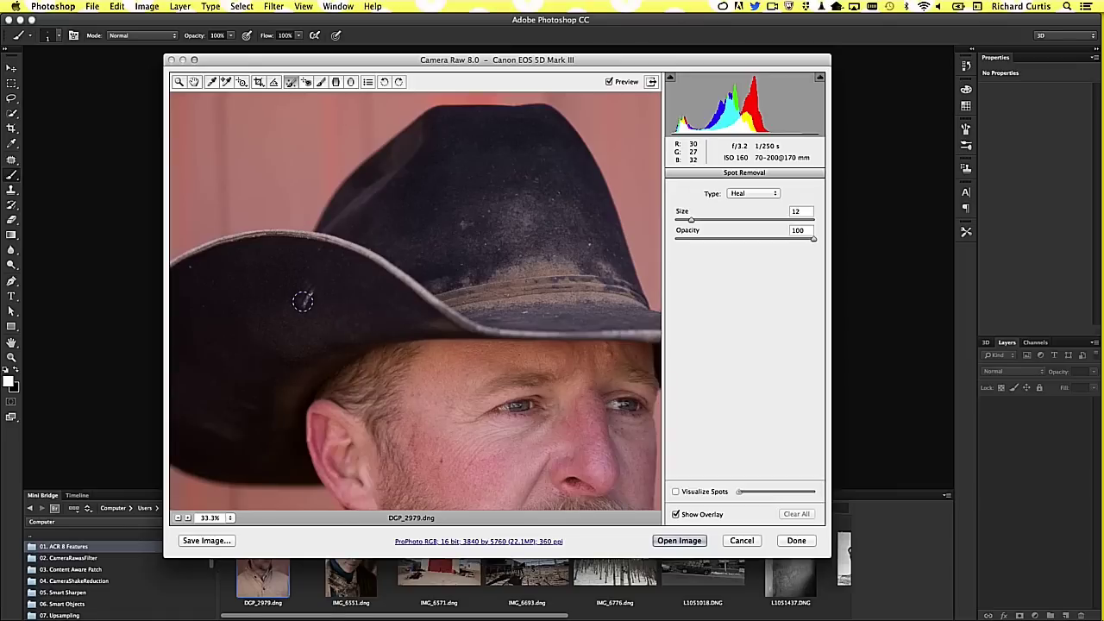
pyautogui.moveTo(304, 303)
pyautogui.mouseDown()
pyautogui.moveTo(321, 285)
pyautogui.moveTo(298, 326)
pyautogui.mouseUp()
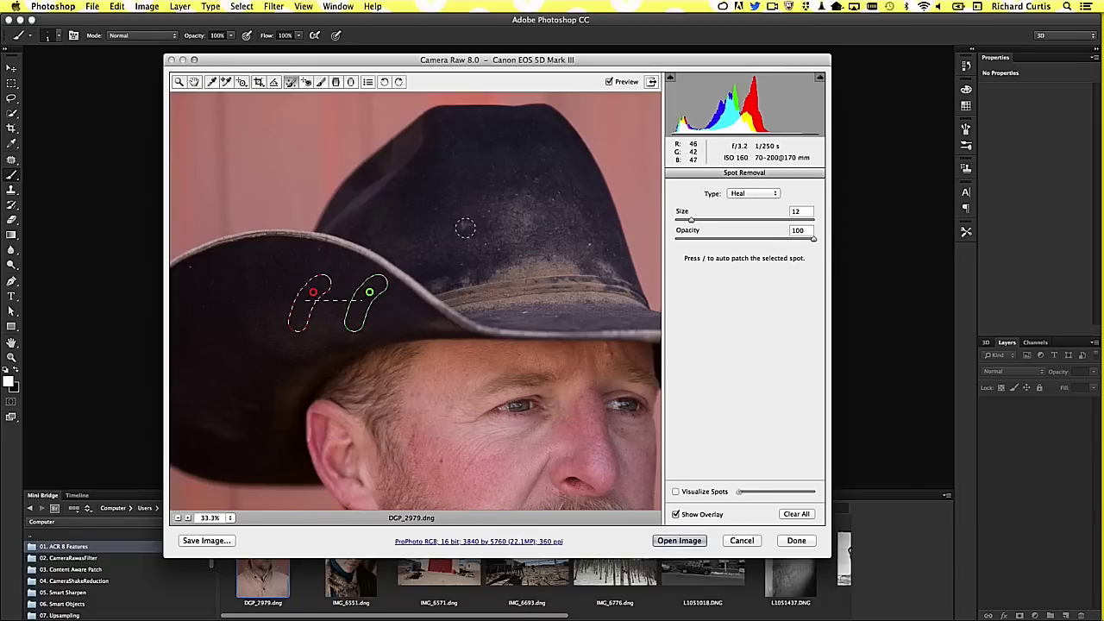
pyautogui.press('Return')
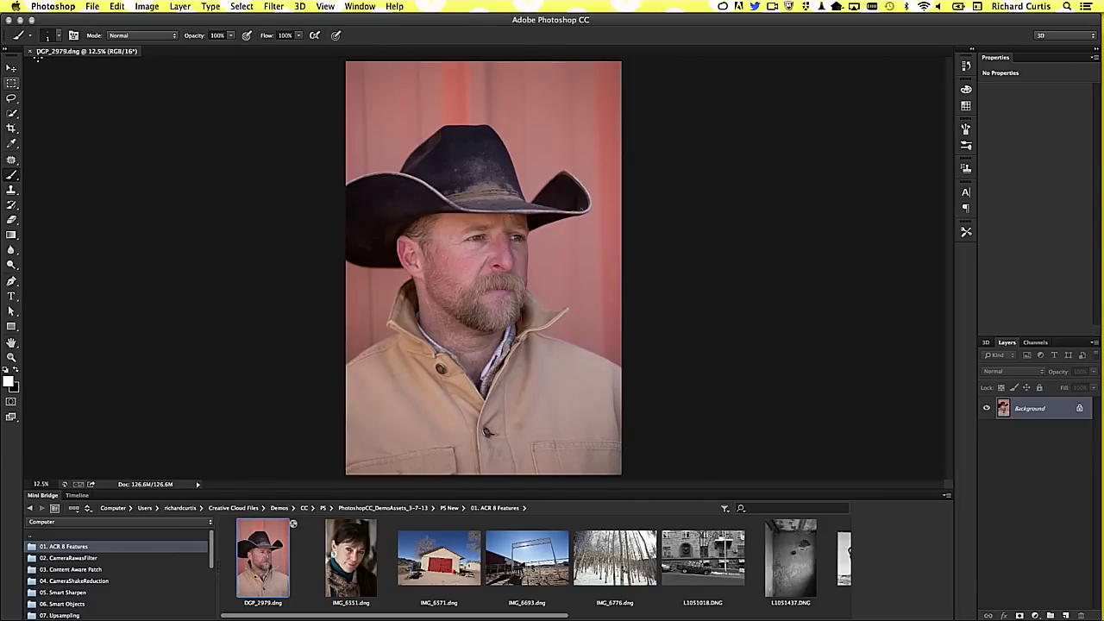
# - Close the portrait without saving and reopen DGP_2979.dng in Camera Raw
pyautogui.click(30, 52)
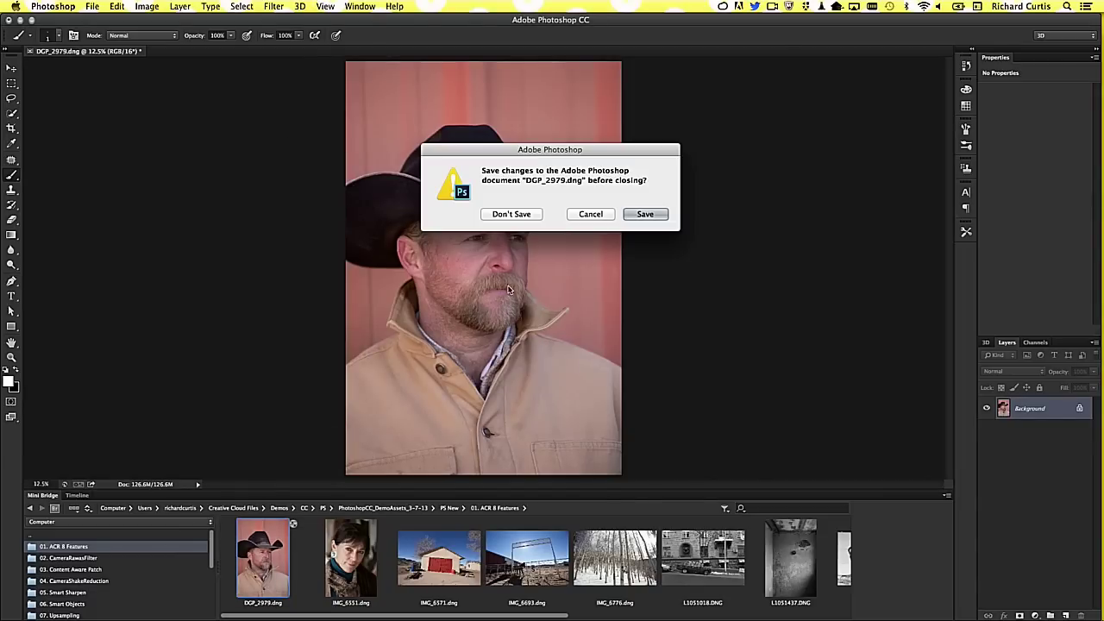
pyautogui.click(511, 217)
pyautogui.moveTo(256, 551); pyautogui.dragTo(544, 274)
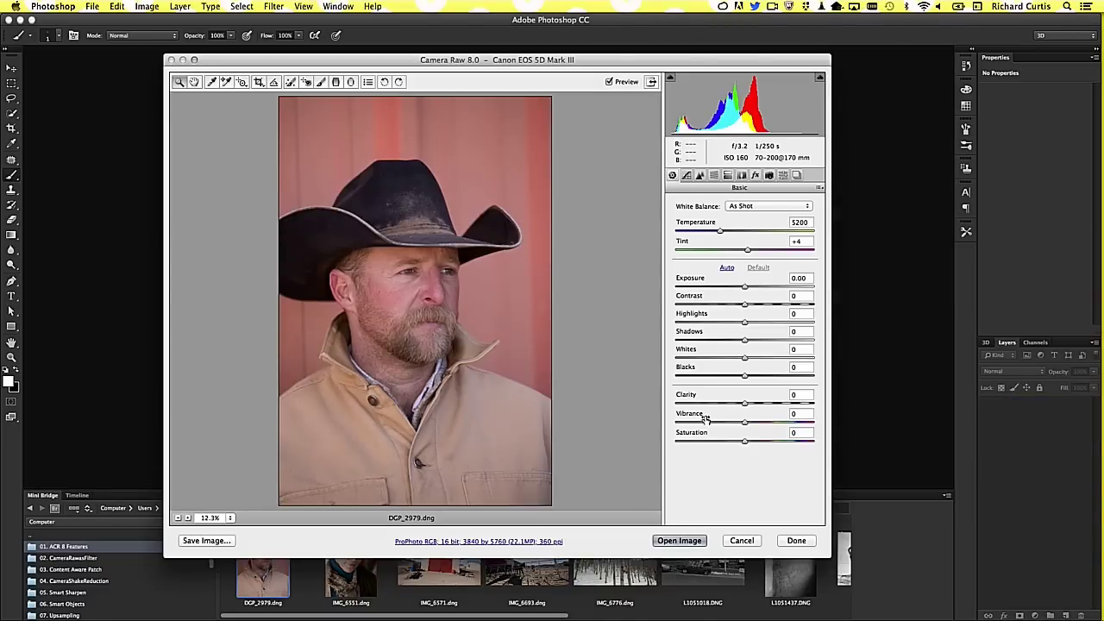
# - Delete the hat-brim heal spot and turn on Visualize Spots
pyautogui.click(290, 81)
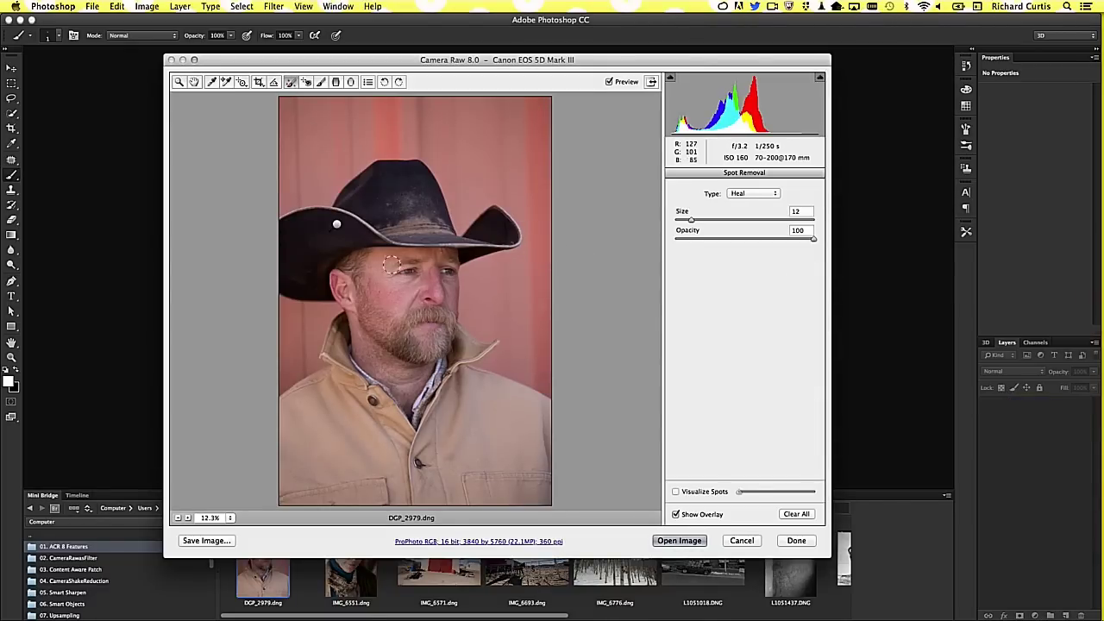
pyautogui.press('Delete')
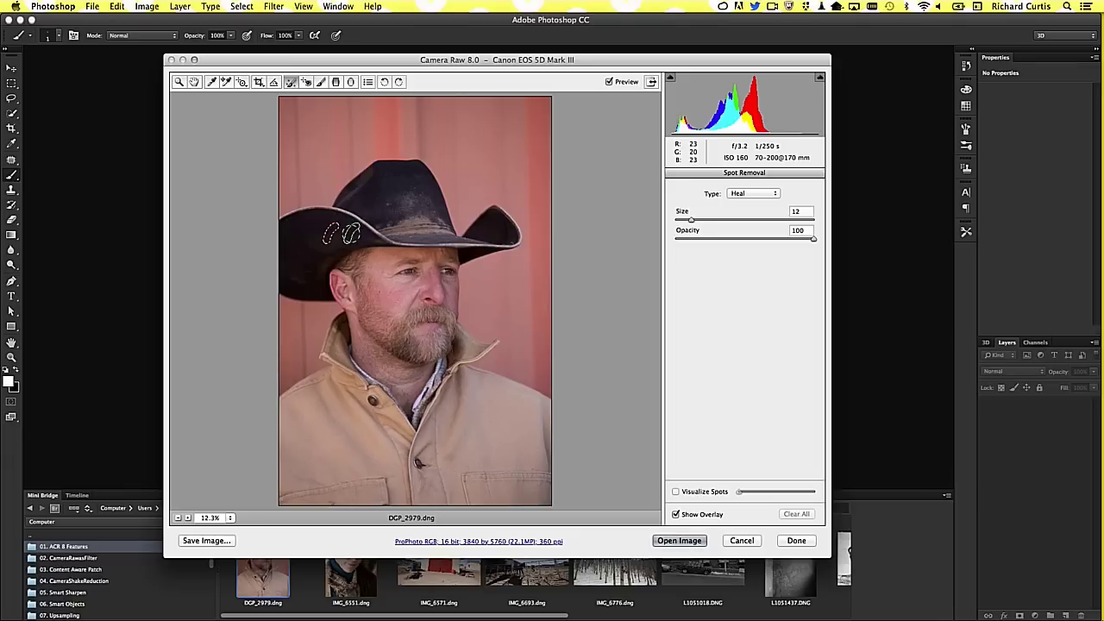
pyautogui.click(676, 491)
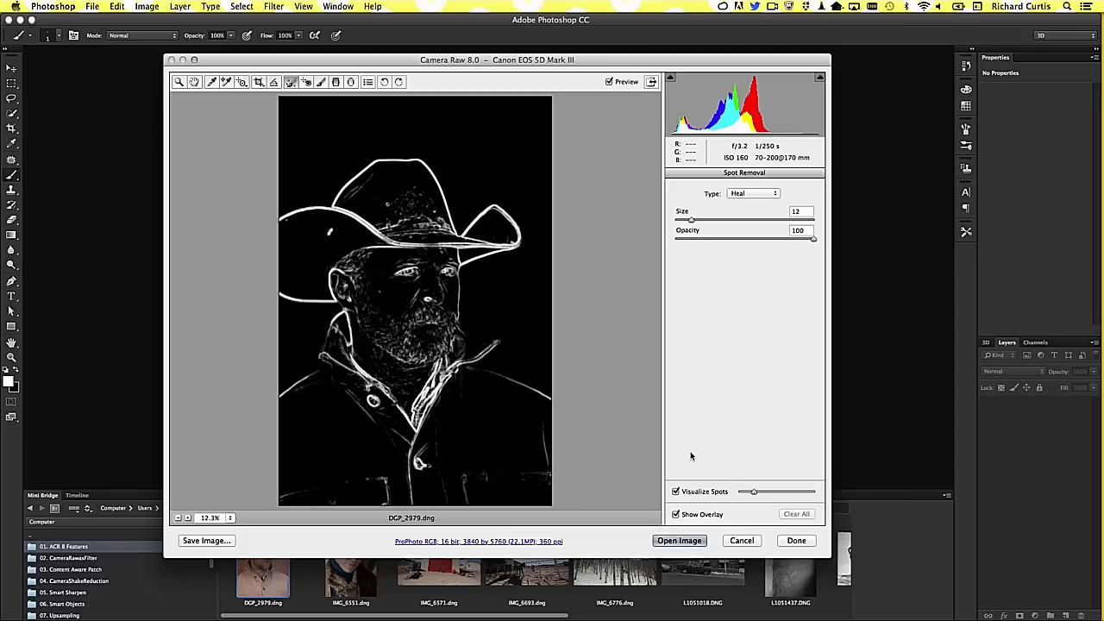
# - Heal a hat-crown dust spot, re-source it with /, raise the Visualize Spots threshold, then cancel
pyautogui.click(323, 234)
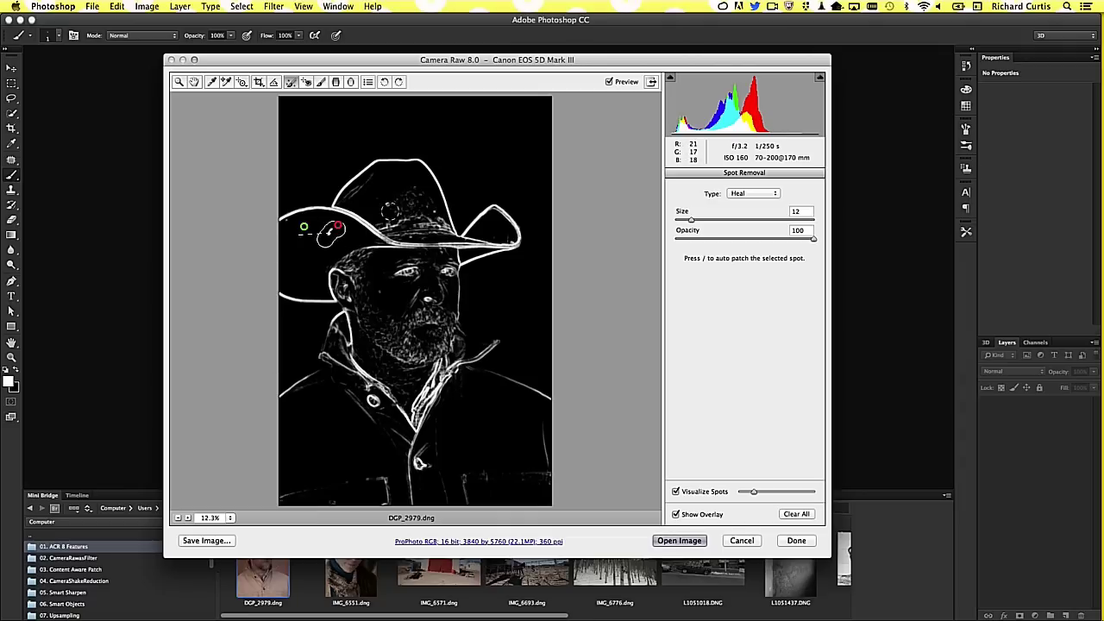
pyautogui.press('/')
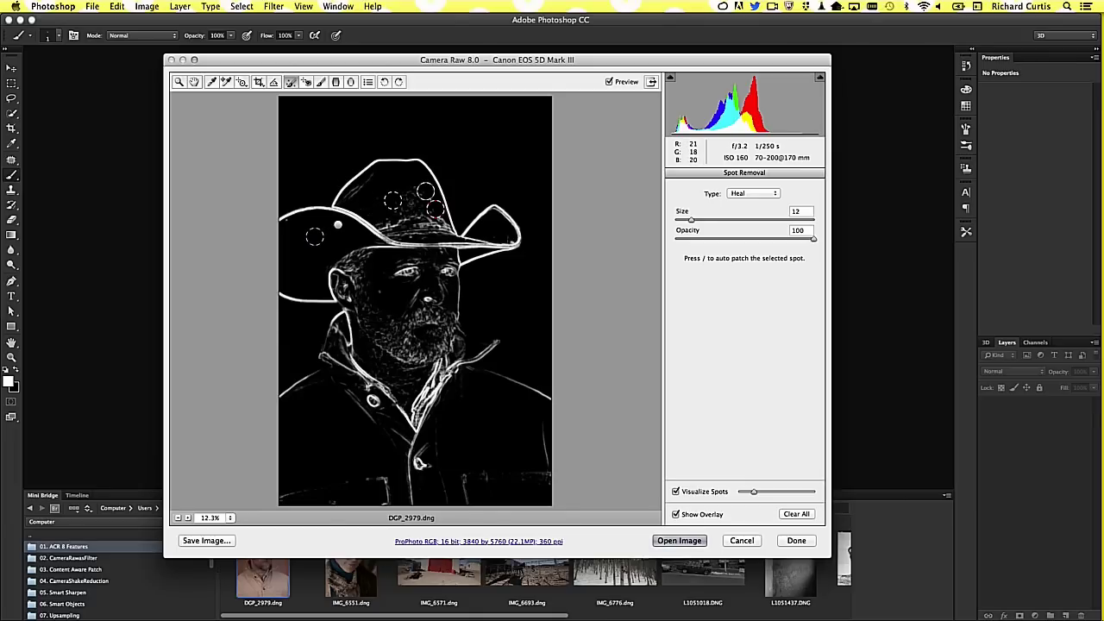
pyautogui.moveTo(759, 491)
pyautogui.mouseDown()
pyautogui.moveTo(801, 490)
pyautogui.moveTo(769, 491)
pyautogui.mouseUp()
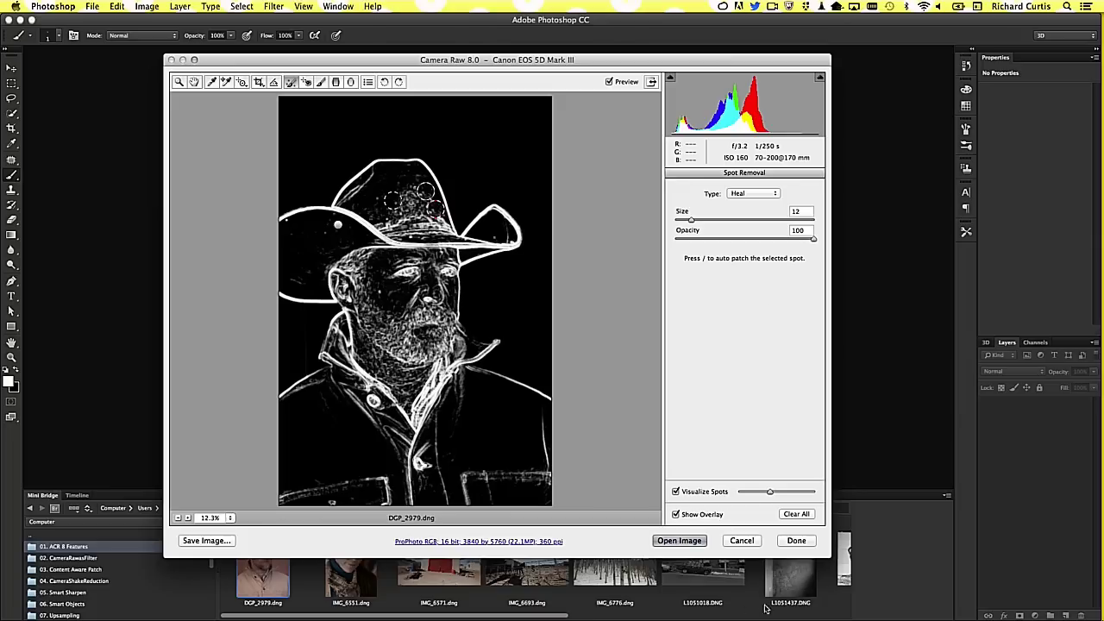
pyautogui.click(742, 540)
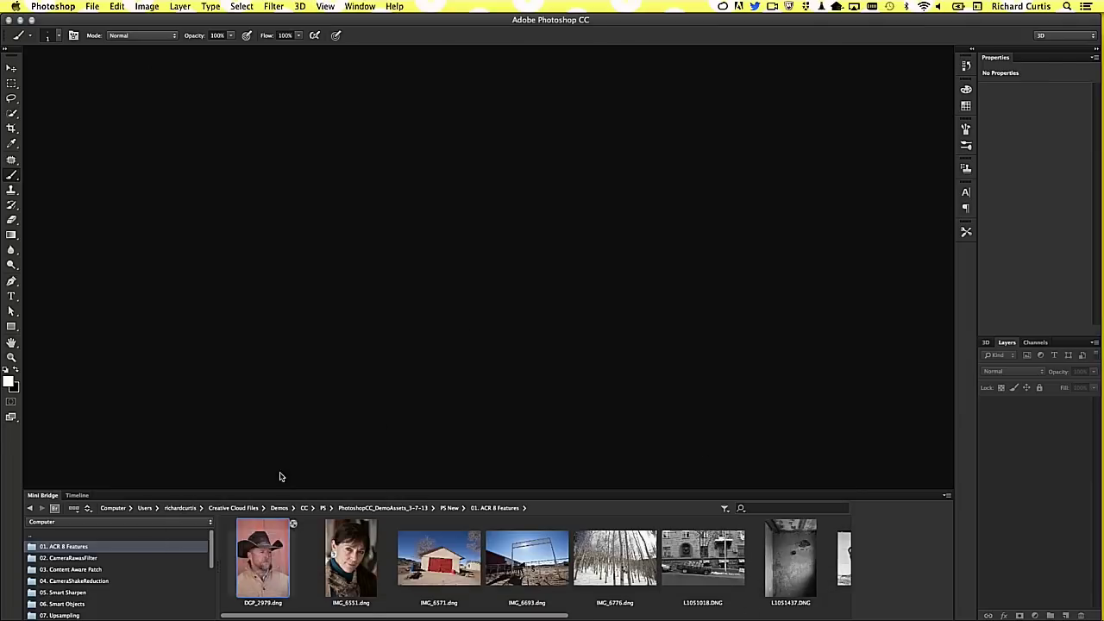
# - Open the barn photo IMG_6571.dng in Camera Raw with the Lens Corrections Manual settings showing
pyautogui.doubleClick(438, 561)
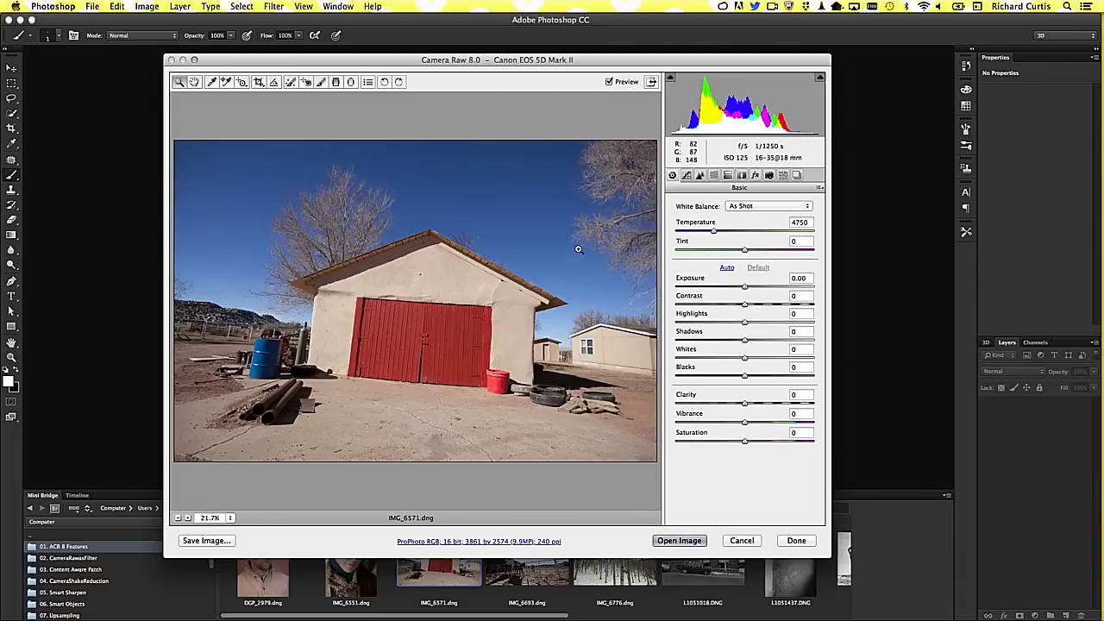
pyautogui.click(741, 175)
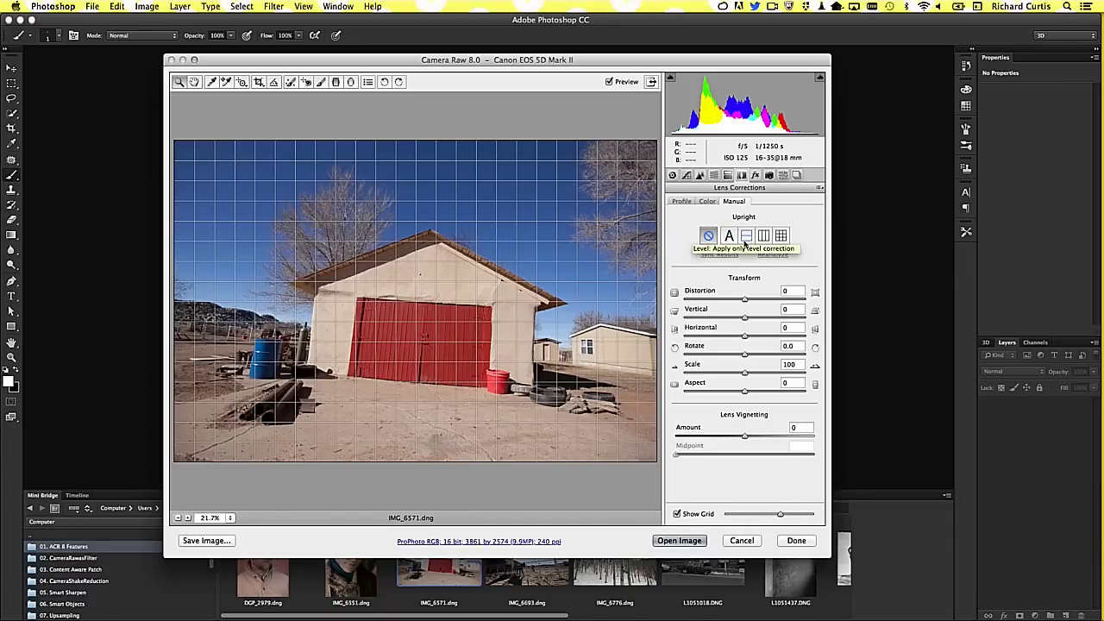
# - Try Level and Vertical Upright corrections on the barn, finishing with Auto Upright
pyautogui.click(746, 236)
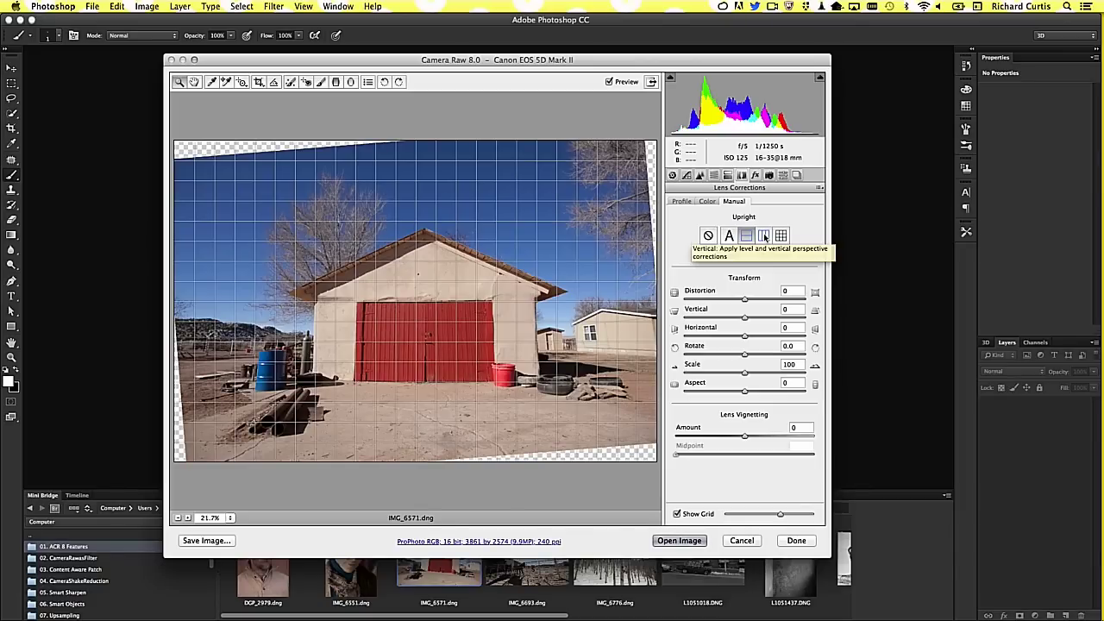
pyautogui.click(763, 237)
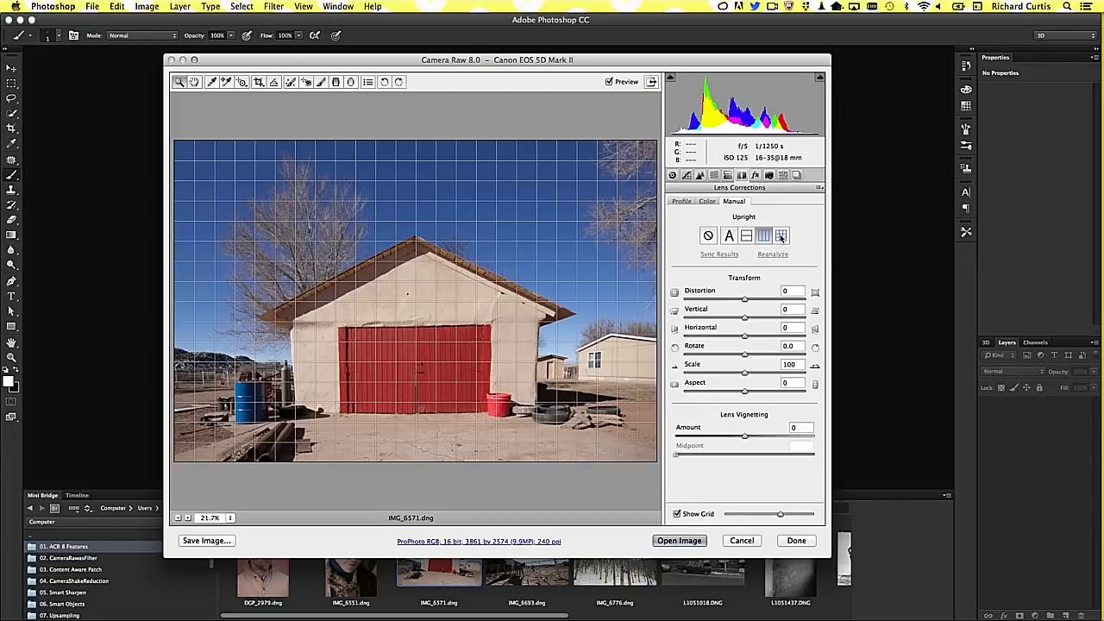
pyautogui.click(729, 238)
pyautogui.click(765, 239)
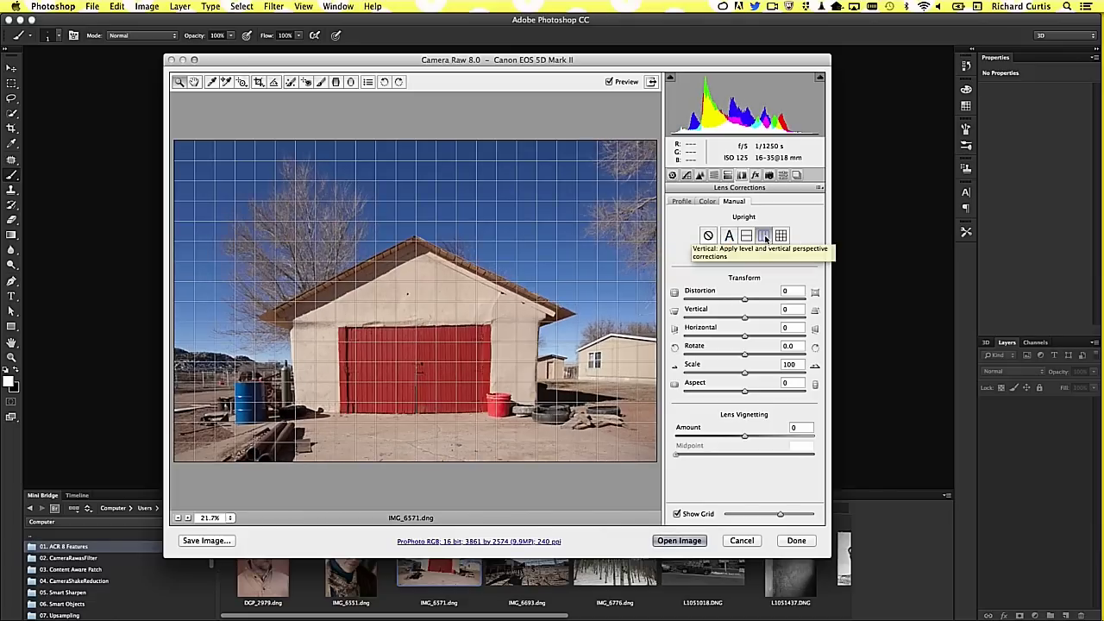
pyautogui.click(727, 240)
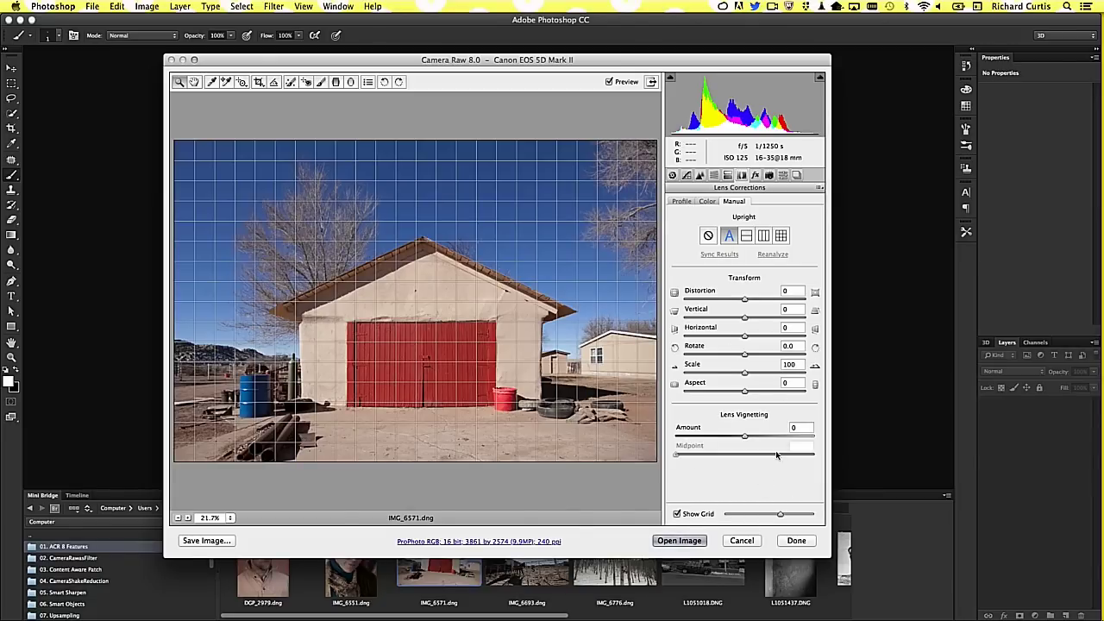
# - Cancel the barn photo and open IMG_6693.dng in Camera Raw's Lens Corrections Manual settings
pyautogui.click(733, 542)
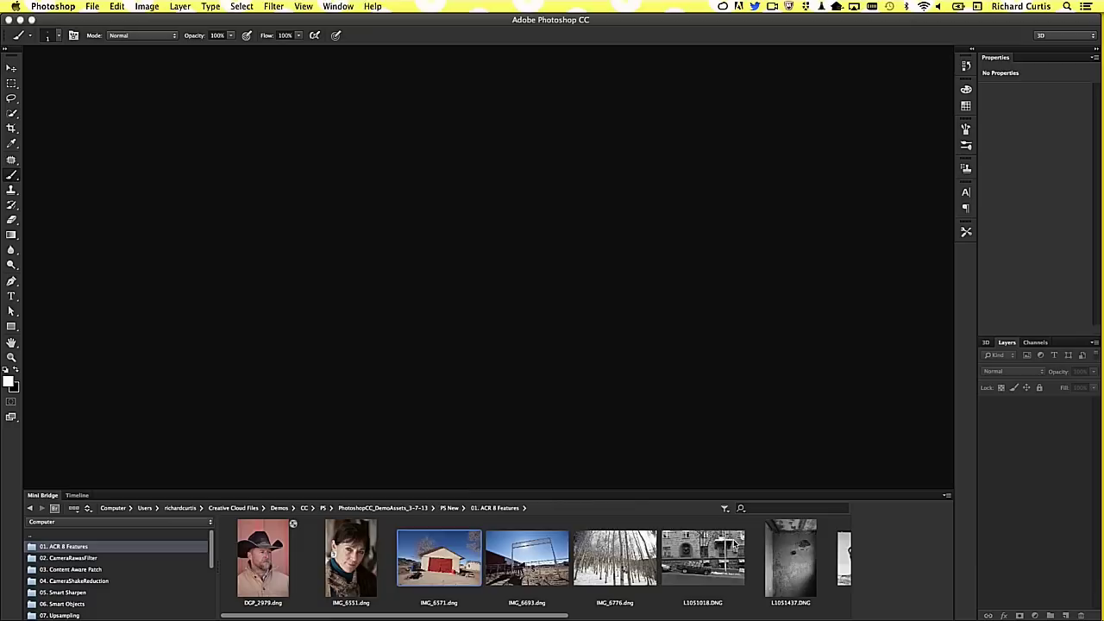
pyautogui.moveTo(530, 584); pyautogui.dragTo(498, 320)
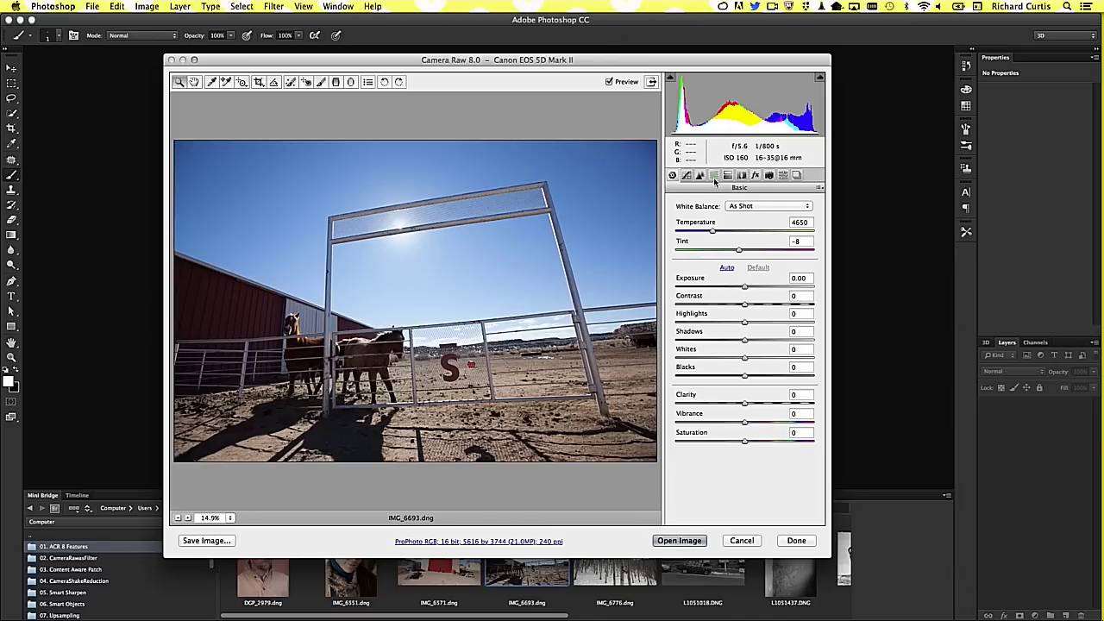
pyautogui.click(741, 175)
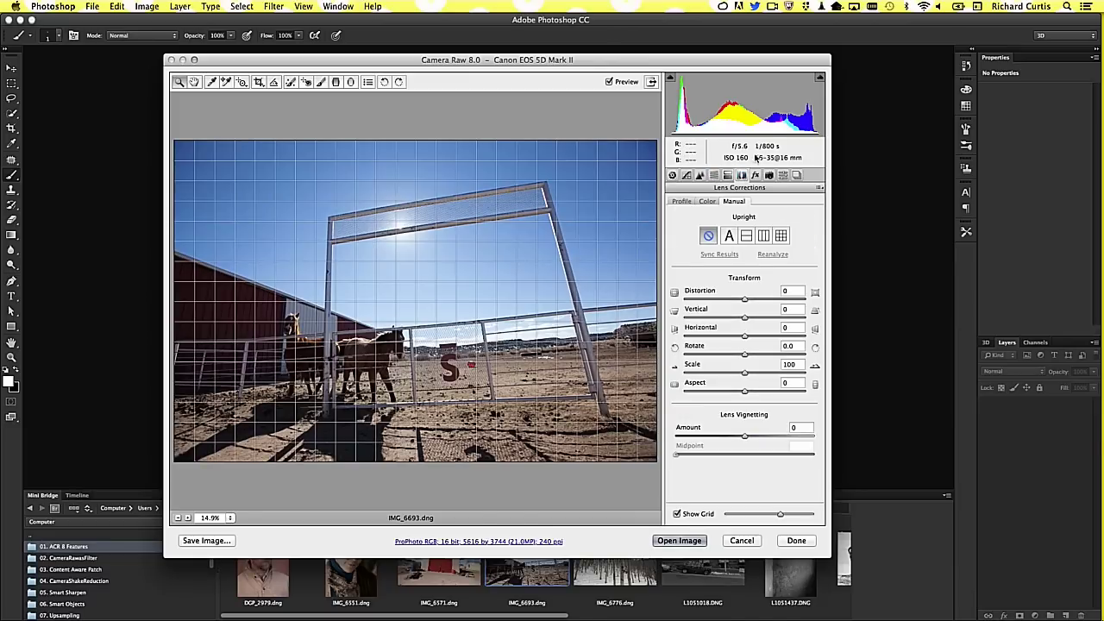
# - Preview Upright Auto, then Full, on the gate photo and cancel Camera Raw
pyautogui.click(729, 238)
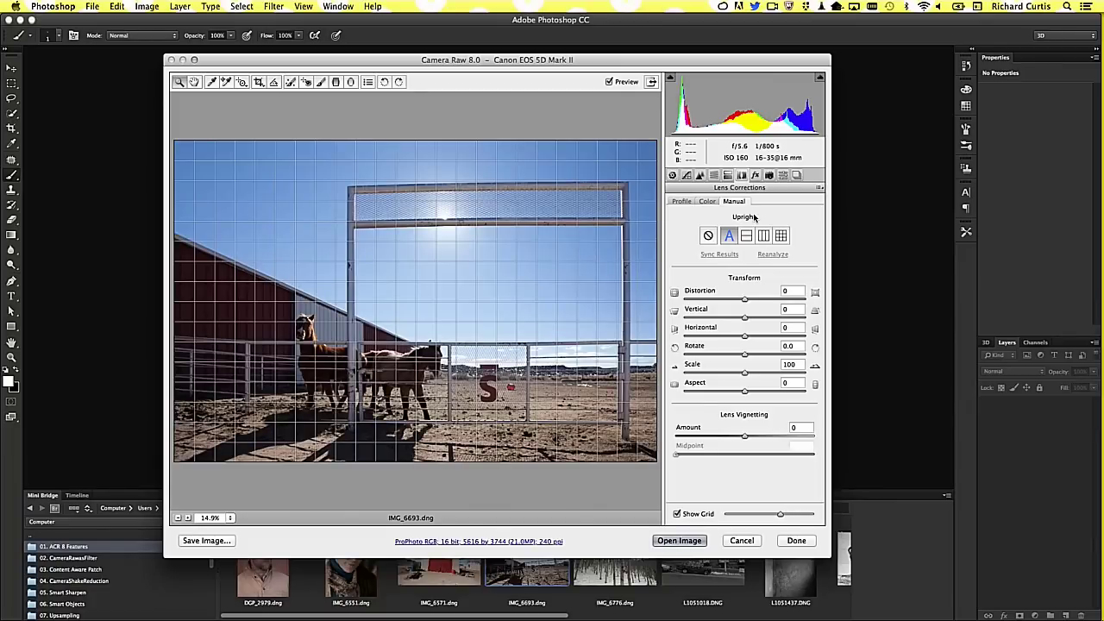
pyautogui.click(780, 239)
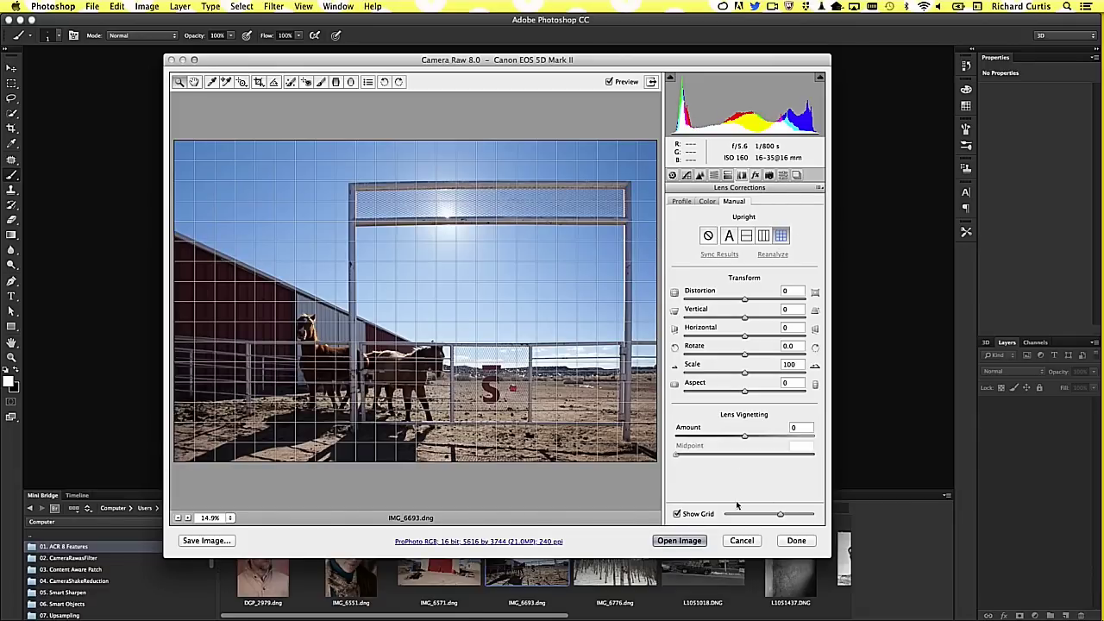
pyautogui.click(742, 541)
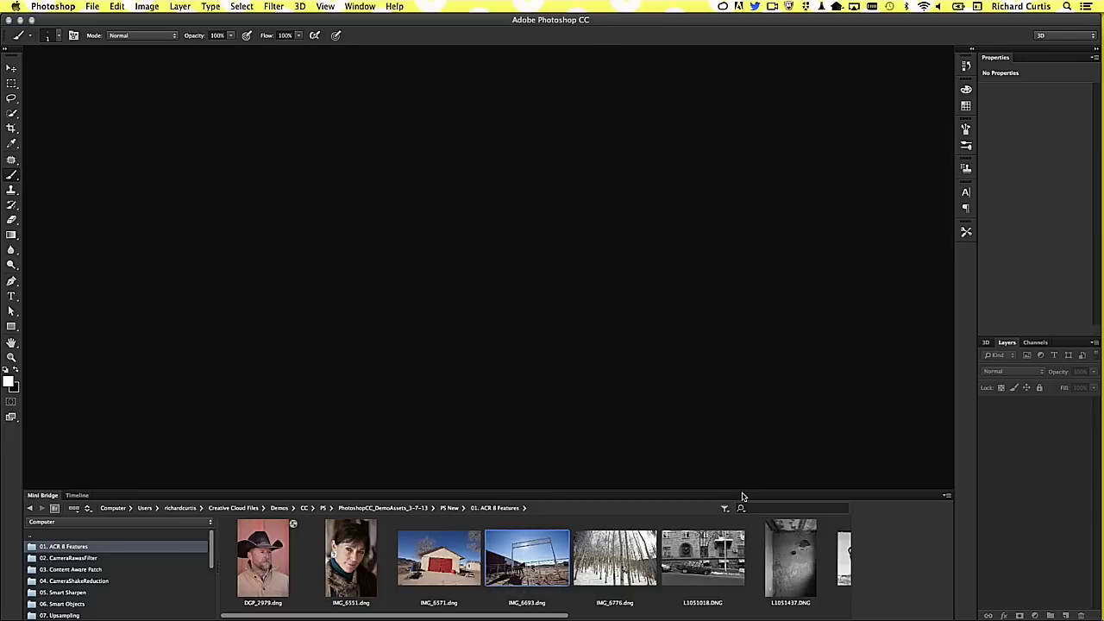
pyautogui.moveTo(720, 555)
pyautogui.mouseDown()
pyautogui.moveTo(714, 475)
pyautogui.moveTo(523, 276)
pyautogui.mouseUp()
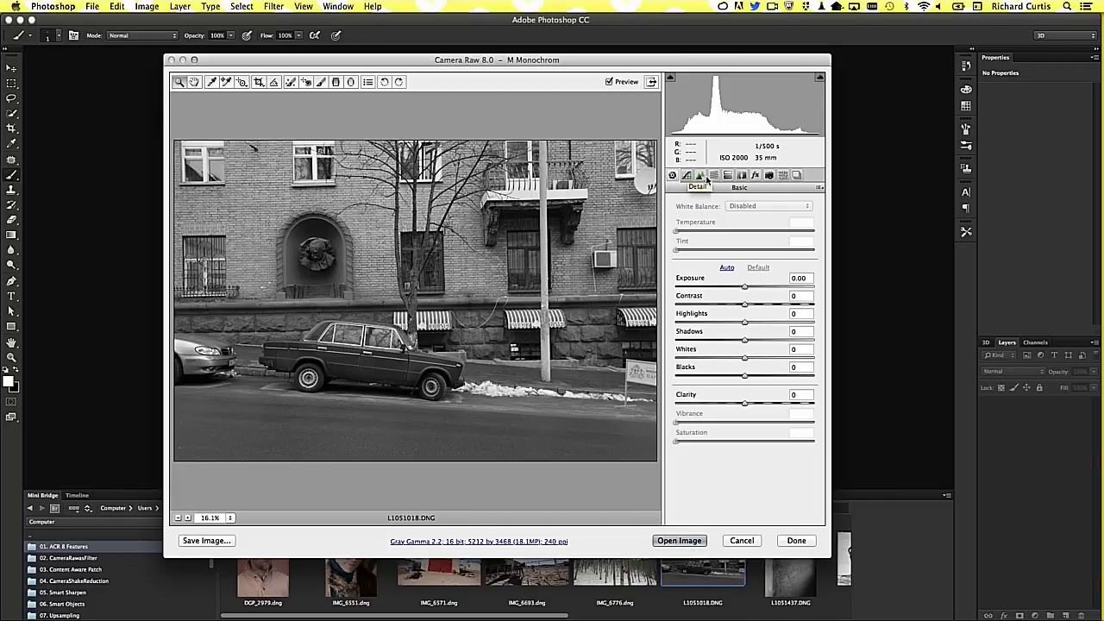
pyautogui.click(740, 175)
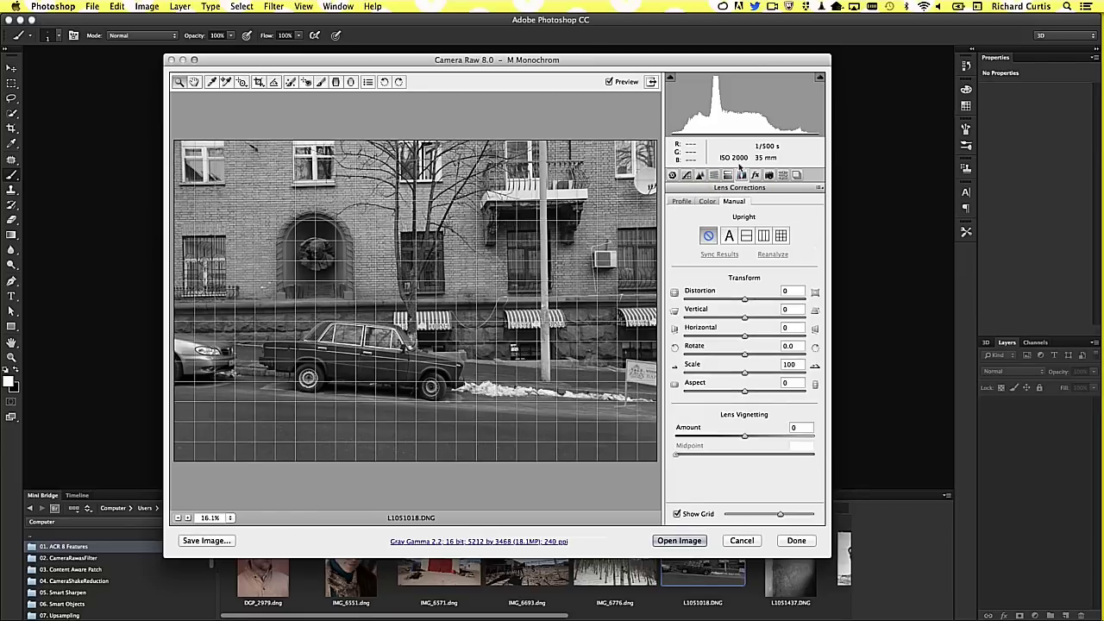
pyautogui.click(729, 238)
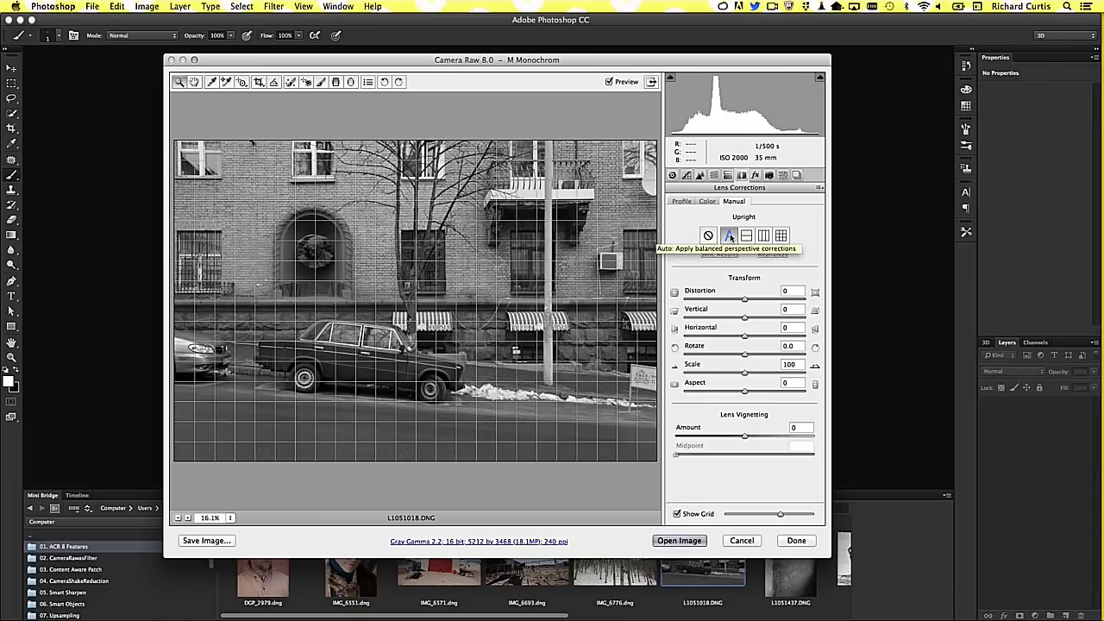
pyautogui.click(708, 236)
pyautogui.click(729, 236)
pyautogui.click(729, 236)
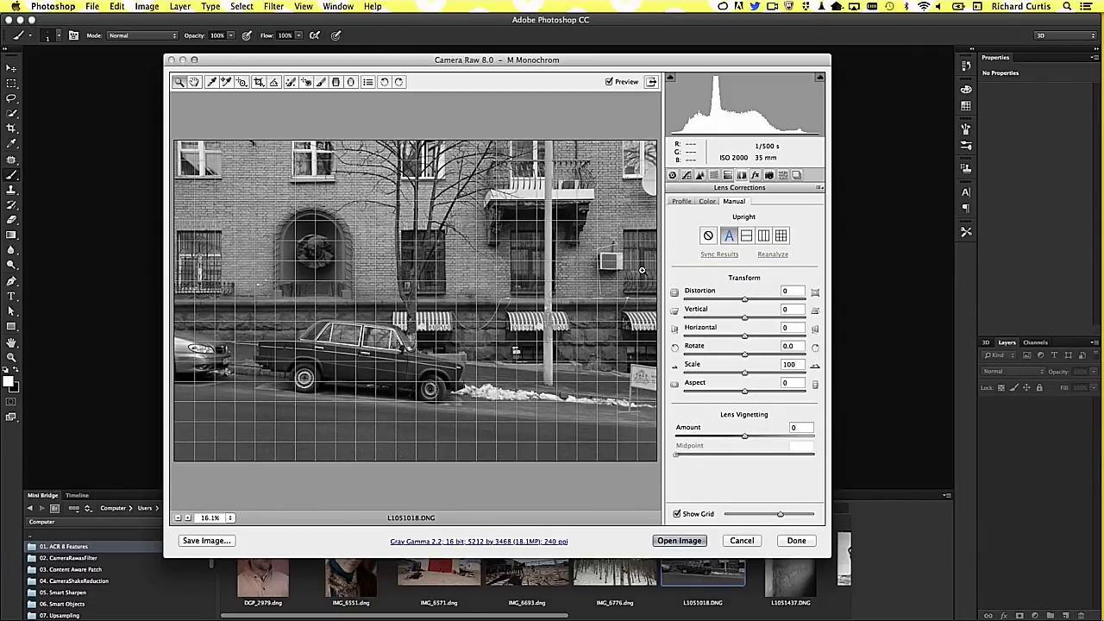
pyautogui.click(742, 540)
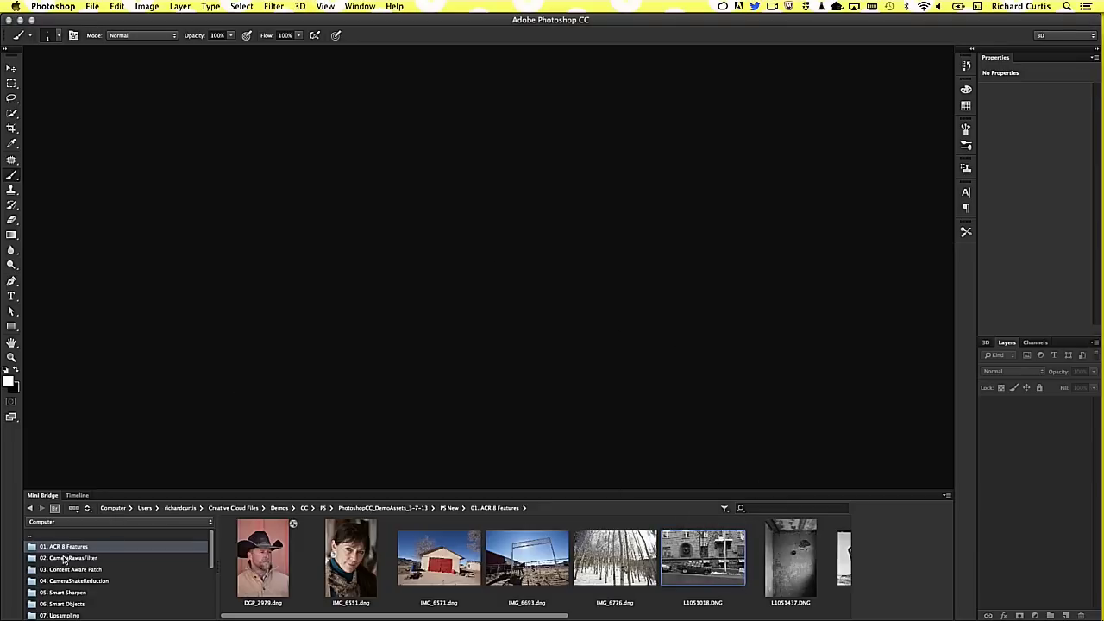
# - Open _DSF4065.jpg from the CameraRawasFilter folder and convert it for Smart Filters
pyautogui.click(67, 558)
pyautogui.moveTo(354, 563); pyautogui.dragTo(500, 302)
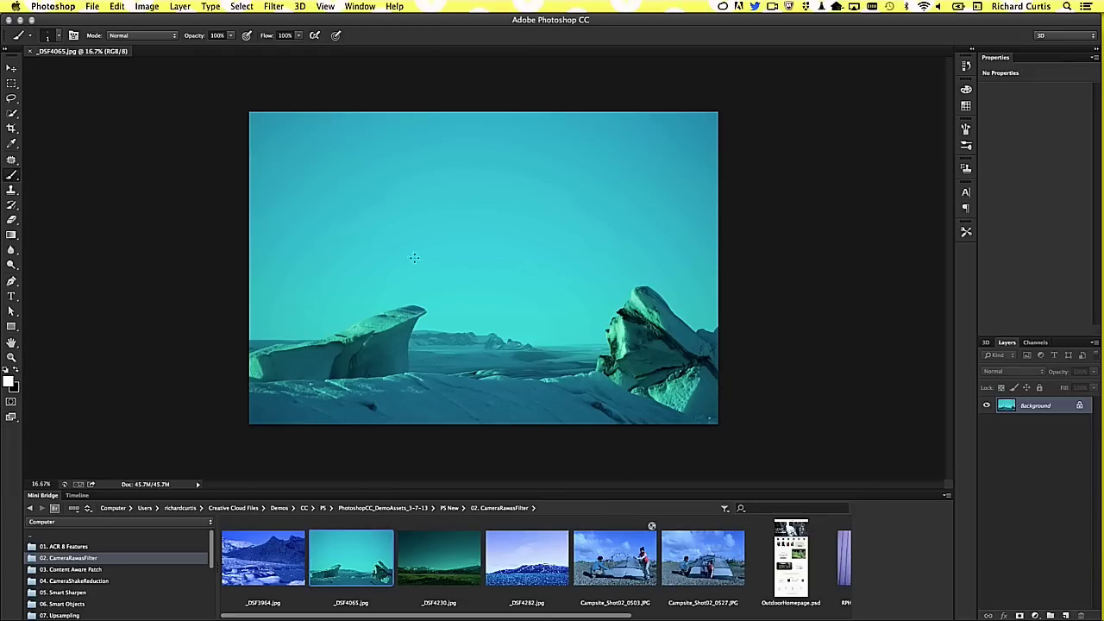
pyautogui.click(273, 6)
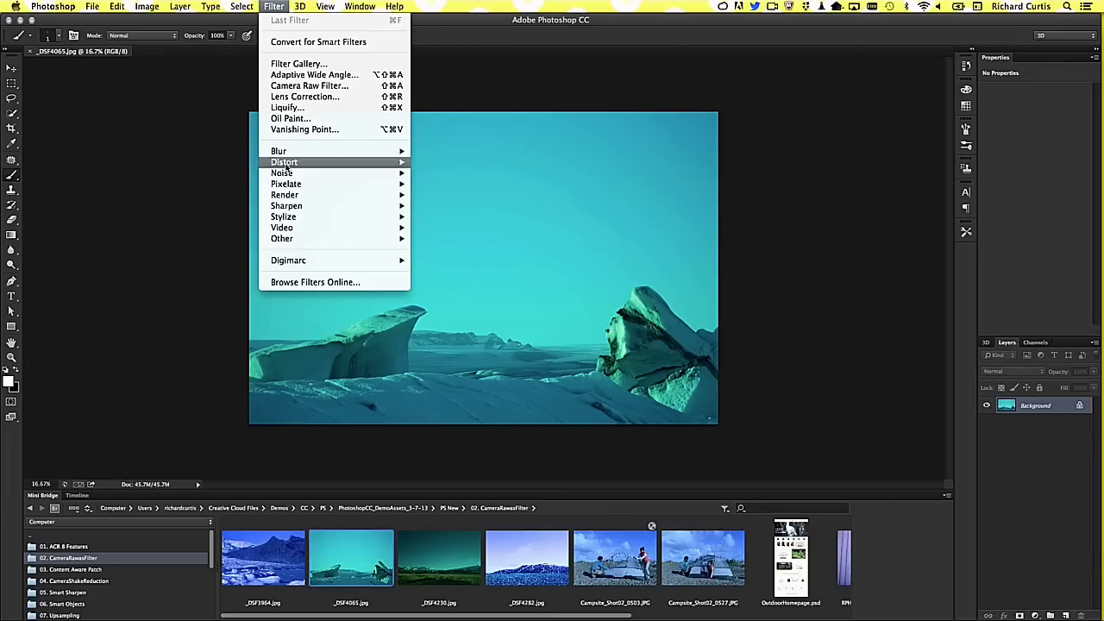
pyautogui.click(326, 42)
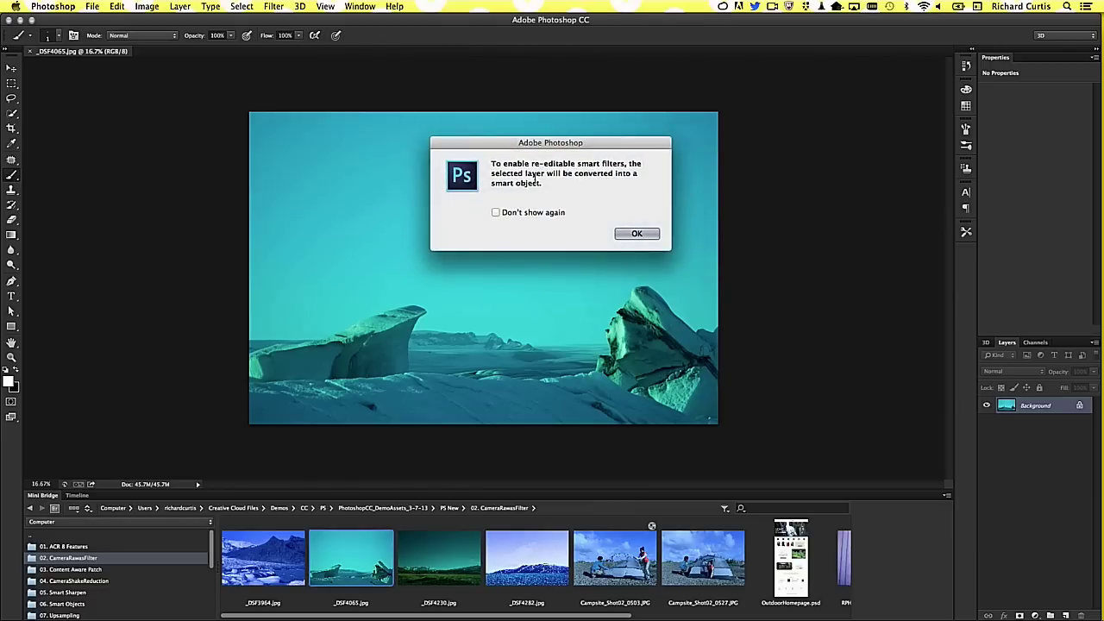
pyautogui.click(632, 231)
# - Apply a Camera Raw smart filter with Temperature -62 and Tint +42 to turn it blue
pyautogui.click(273, 6)
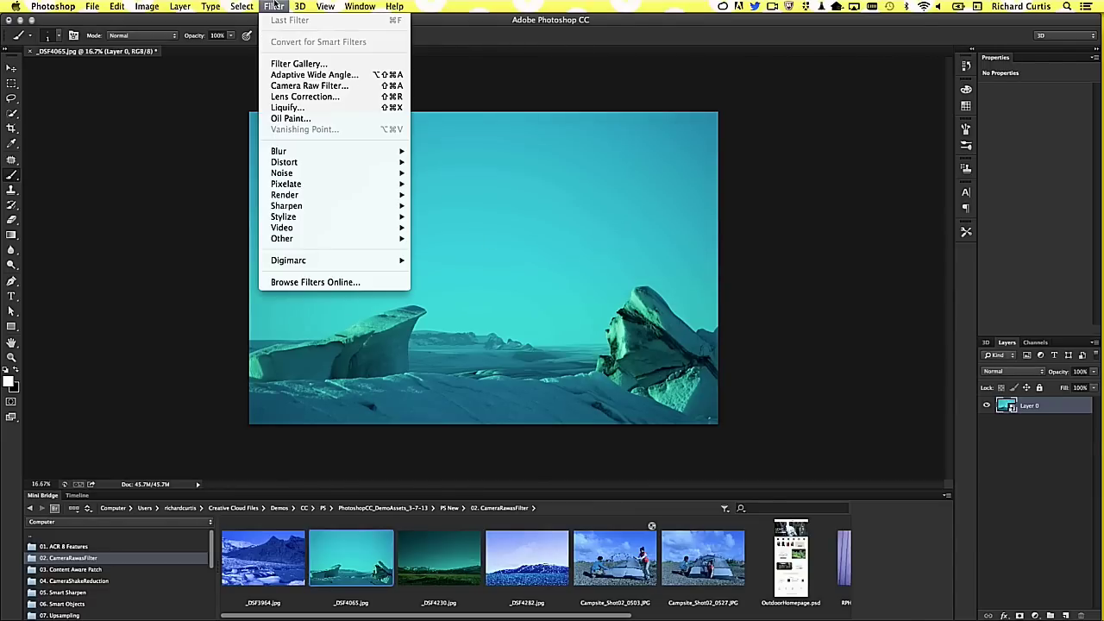
pyautogui.click(306, 86)
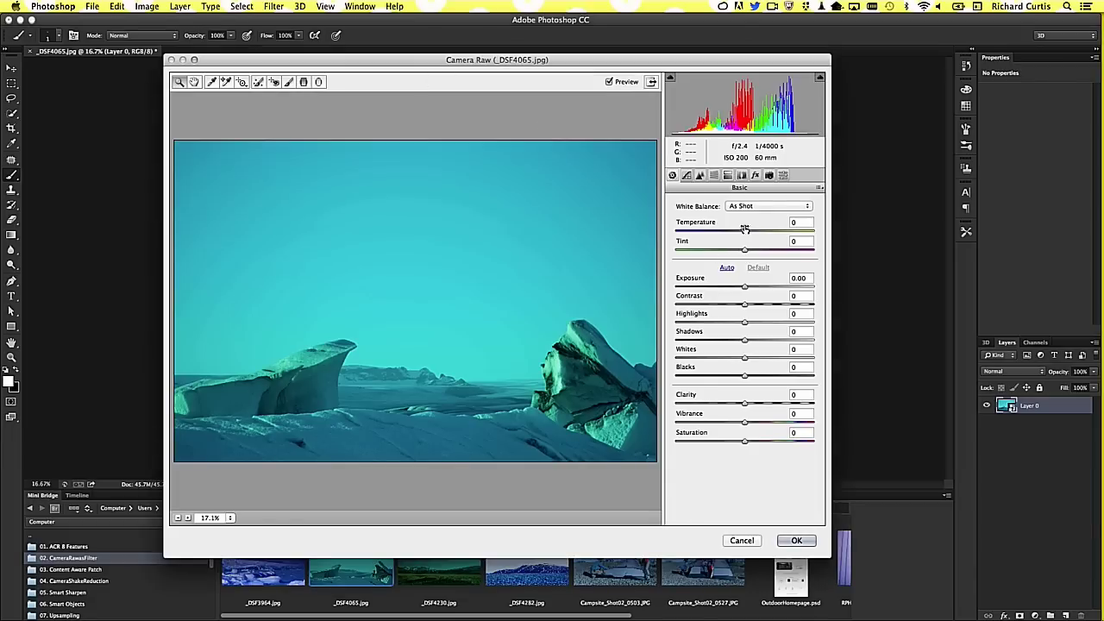
pyautogui.moveTo(744, 228)
pyautogui.mouseDown()
pyautogui.moveTo(701, 230)
pyautogui.moveTo(768, 250)
pyautogui.mouseUp()
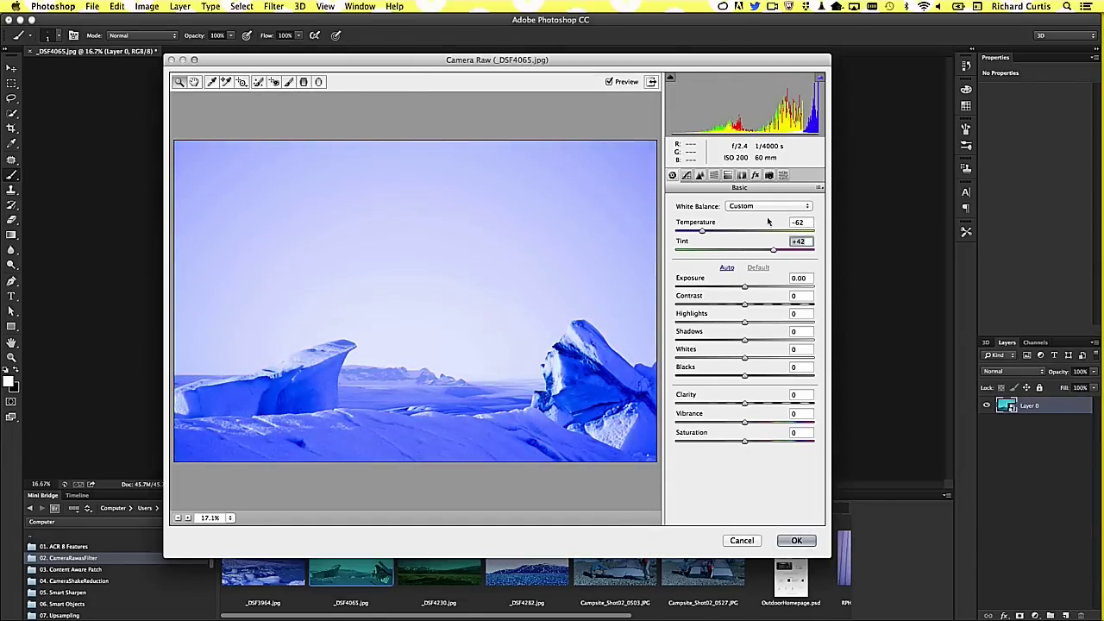
pyautogui.click(796, 540)
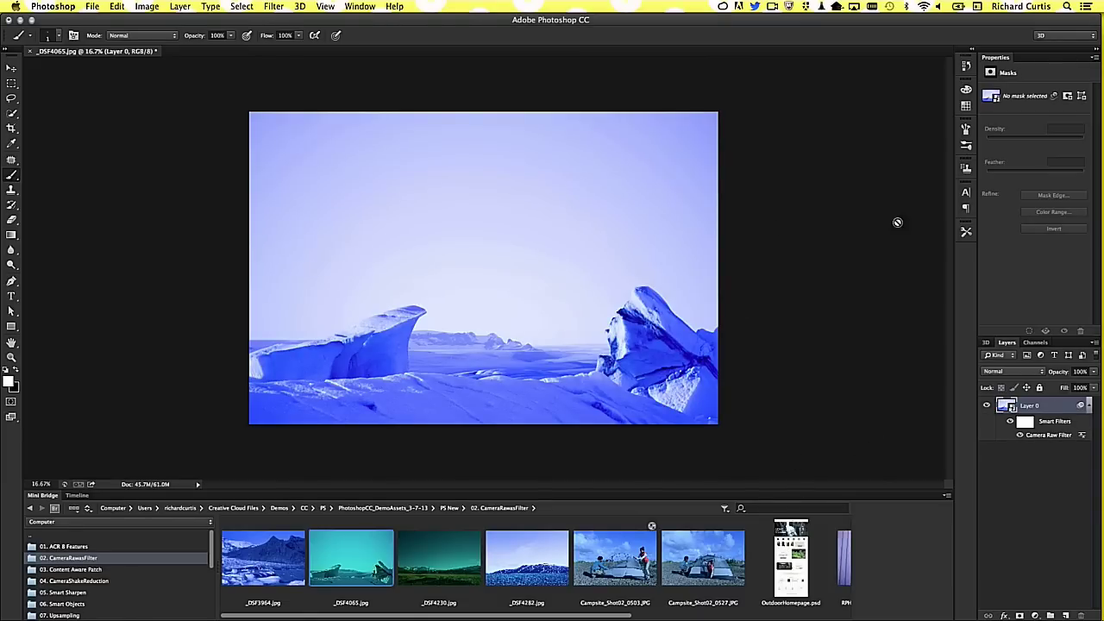
# - Reopen the Camera Raw smart filter unchanged, then close _DSF4065.jpg choosing Don't Save
pyautogui.doubleClick(1043, 435)
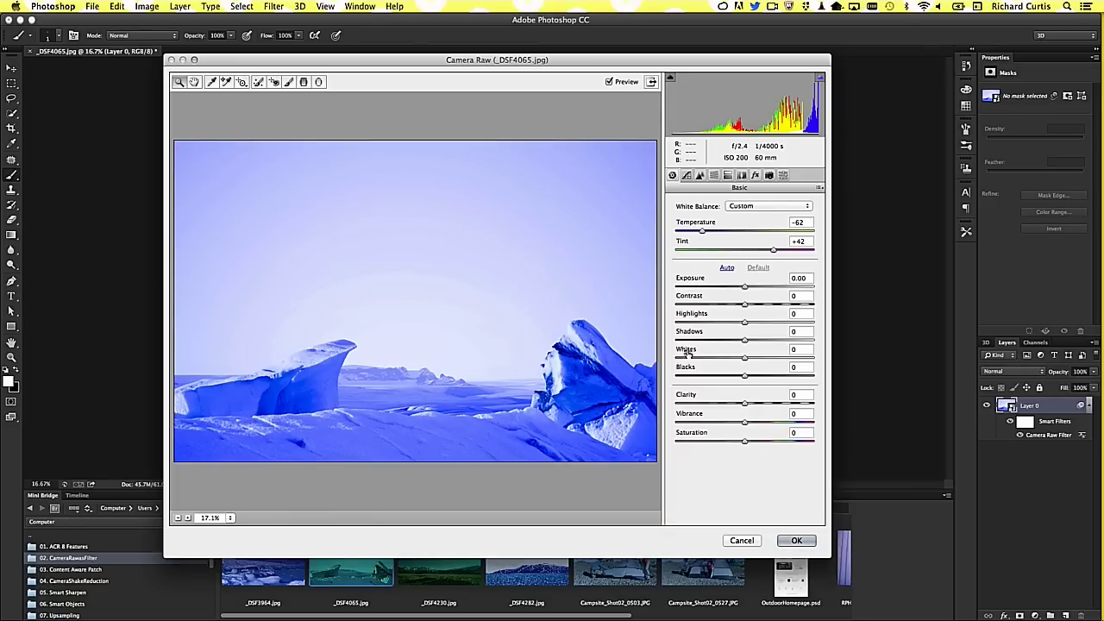
pyautogui.click(740, 541)
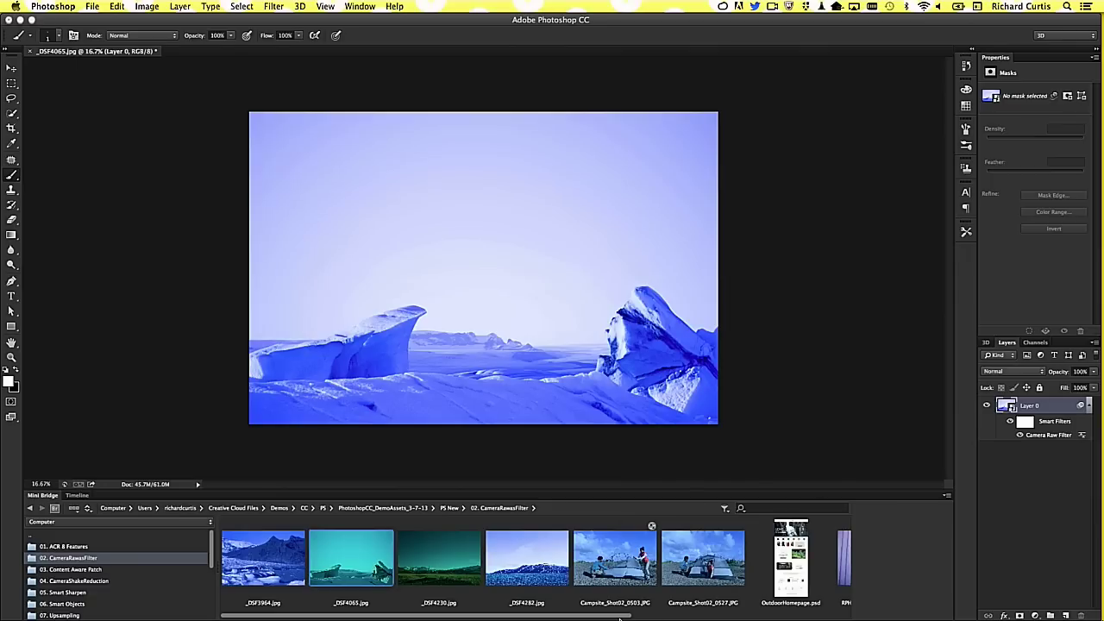
pyautogui.moveTo(626, 616); pyautogui.dragTo(845, 615)
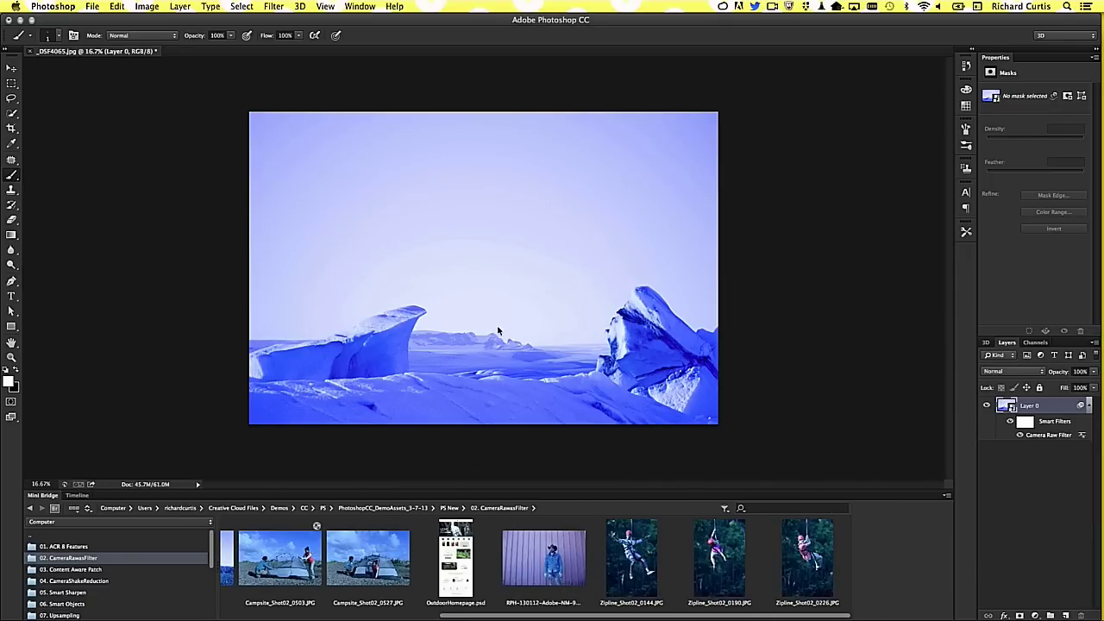
pyautogui.hotkey('ctrl', 'w')
pyautogui.click(512, 214)
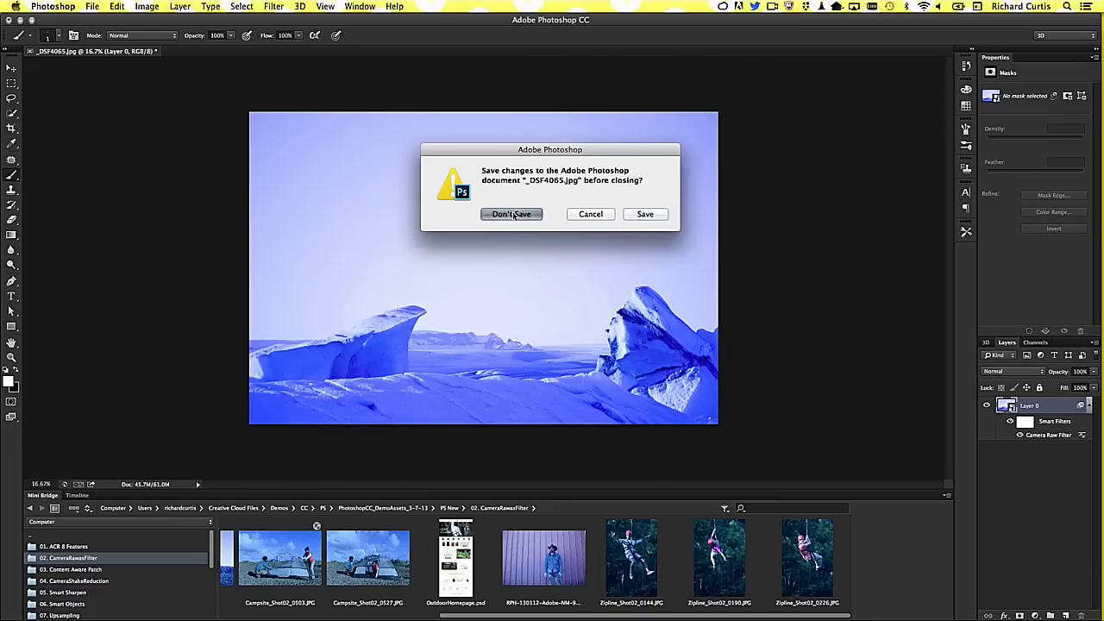
# - Open the RPH cowboy portrait and warm its Temperature in the Camera Raw Filter
pyautogui.doubleClick(524, 553)
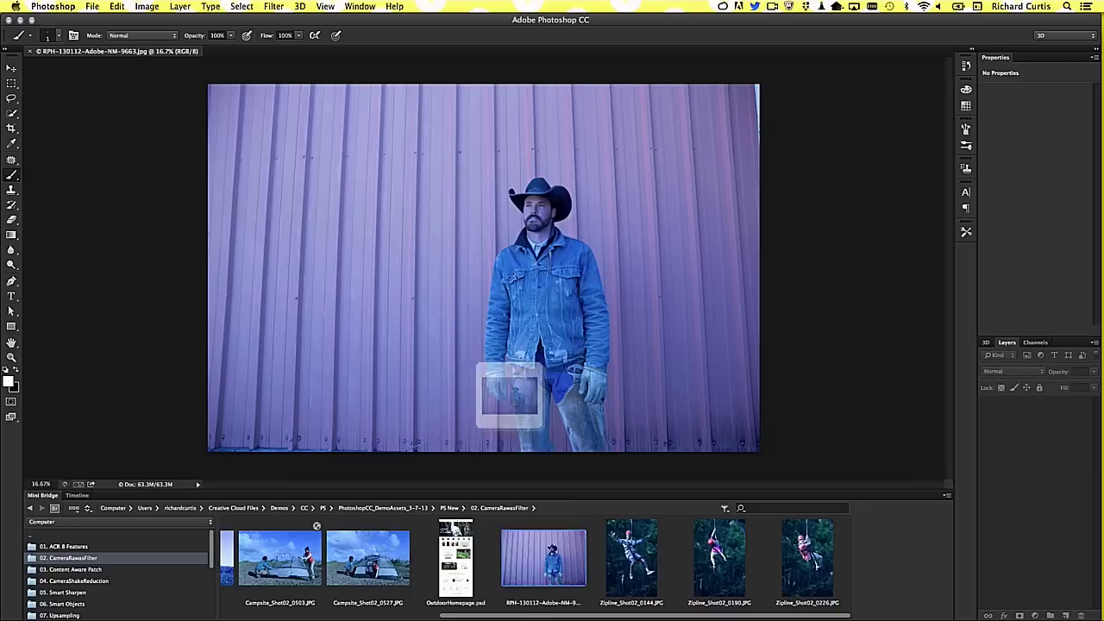
pyautogui.click(273, 6)
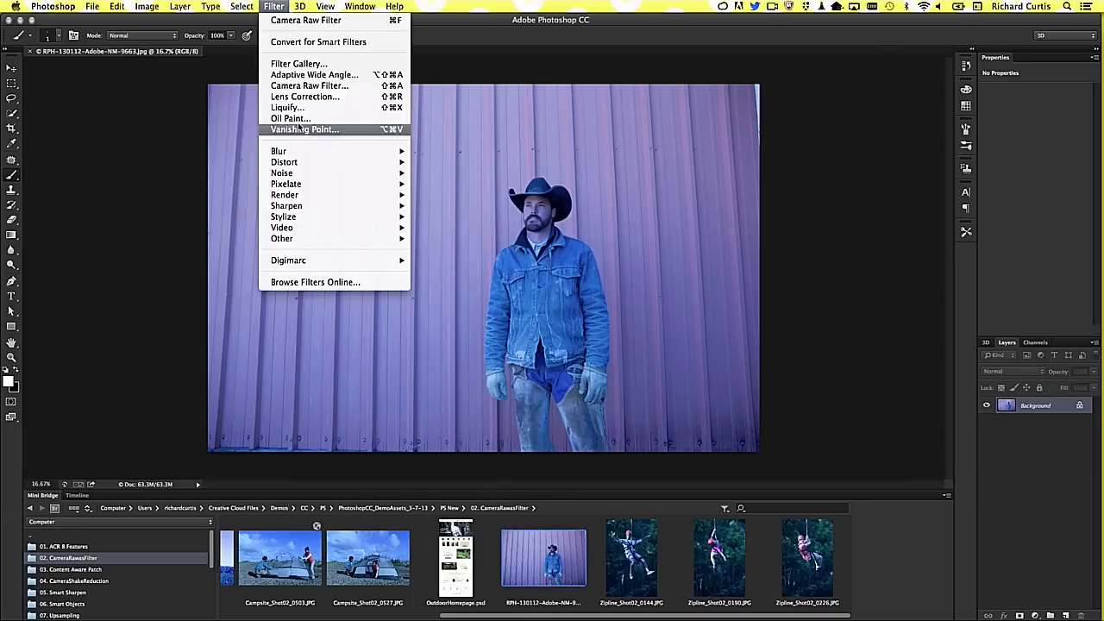
pyautogui.click(313, 85)
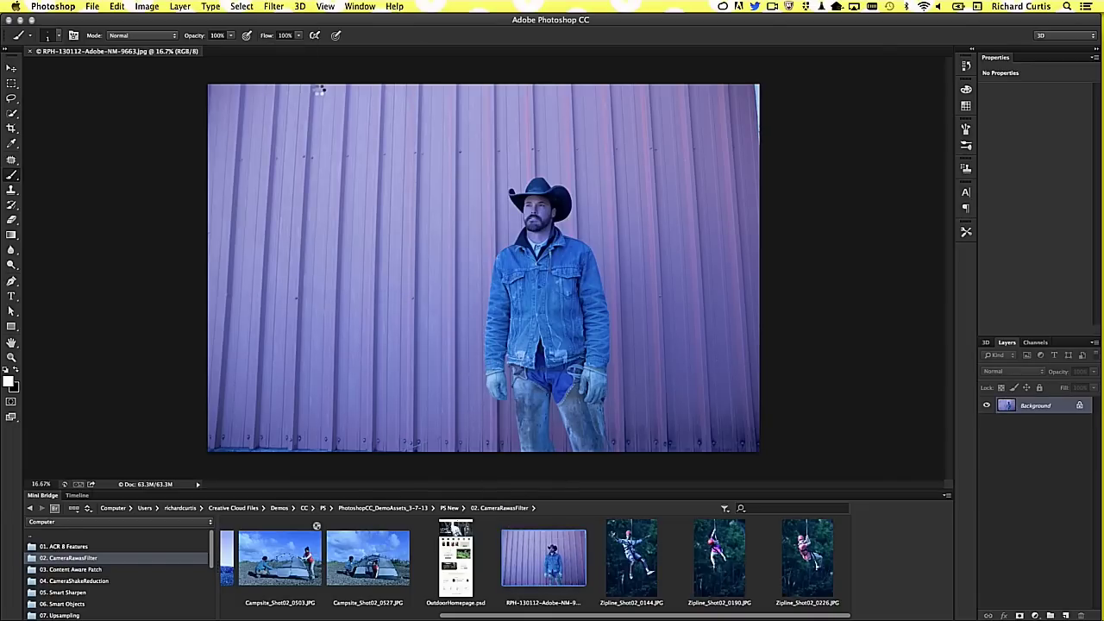
pyautogui.moveTo(744, 230); pyautogui.dragTo(782, 228)
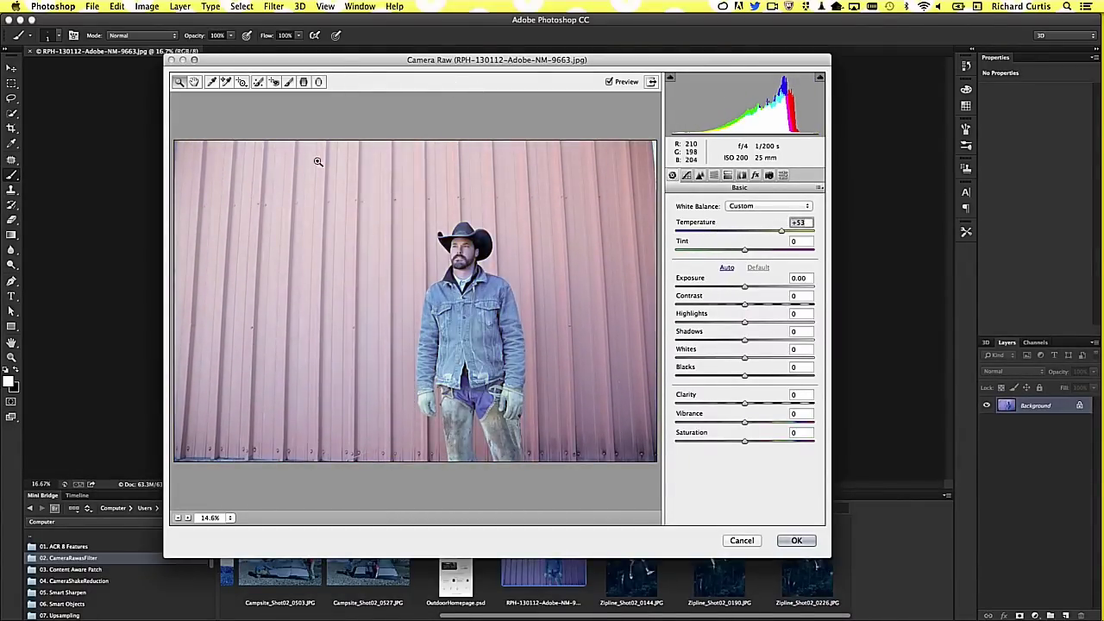
# - Try a radial filter around the man with Exposure -2.00 and Feather 82, then cancel
pyautogui.click(319, 82)
pyautogui.moveTo(444, 260)
pyautogui.mouseDown()
pyautogui.moveTo(552, 381)
pyautogui.moveTo(537, 386)
pyautogui.mouseUp()
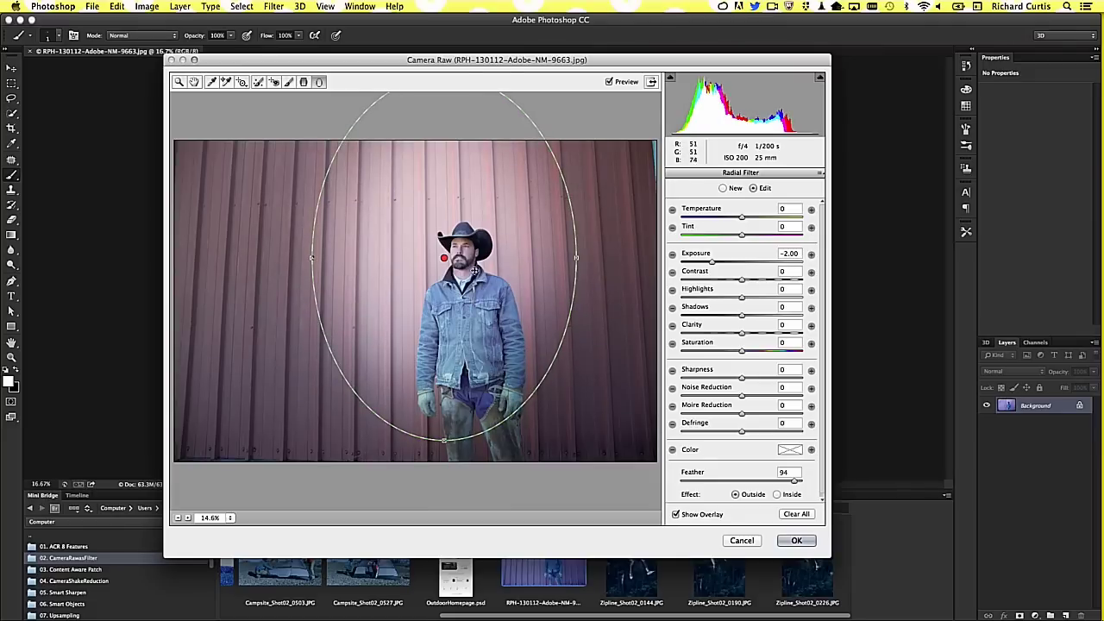
pyautogui.moveTo(444, 258); pyautogui.dragTo(460, 306)
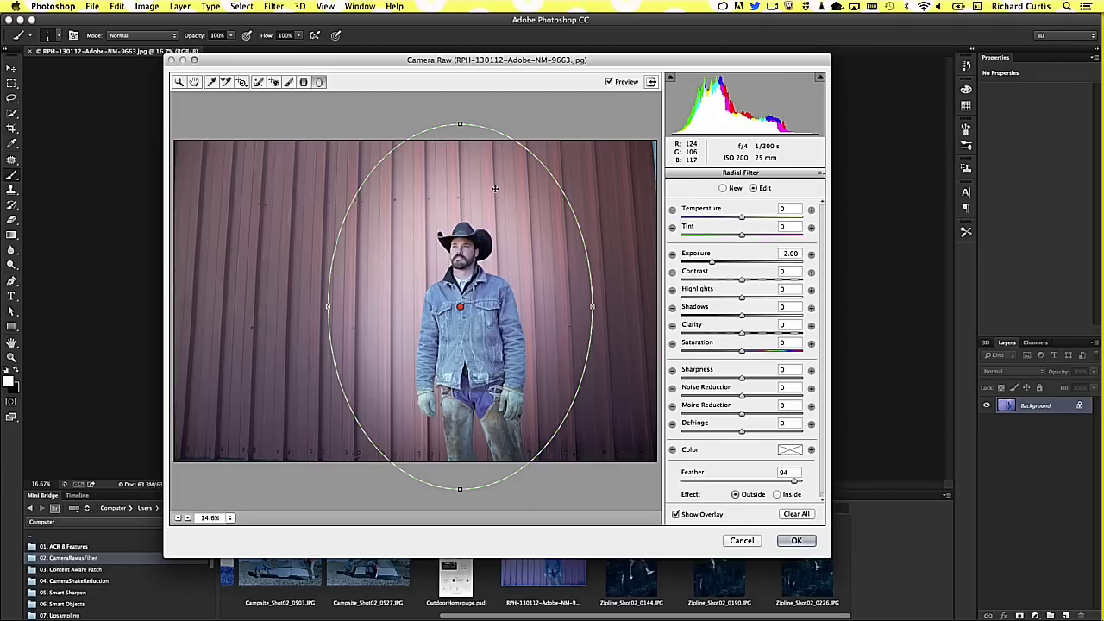
pyautogui.click(777, 495)
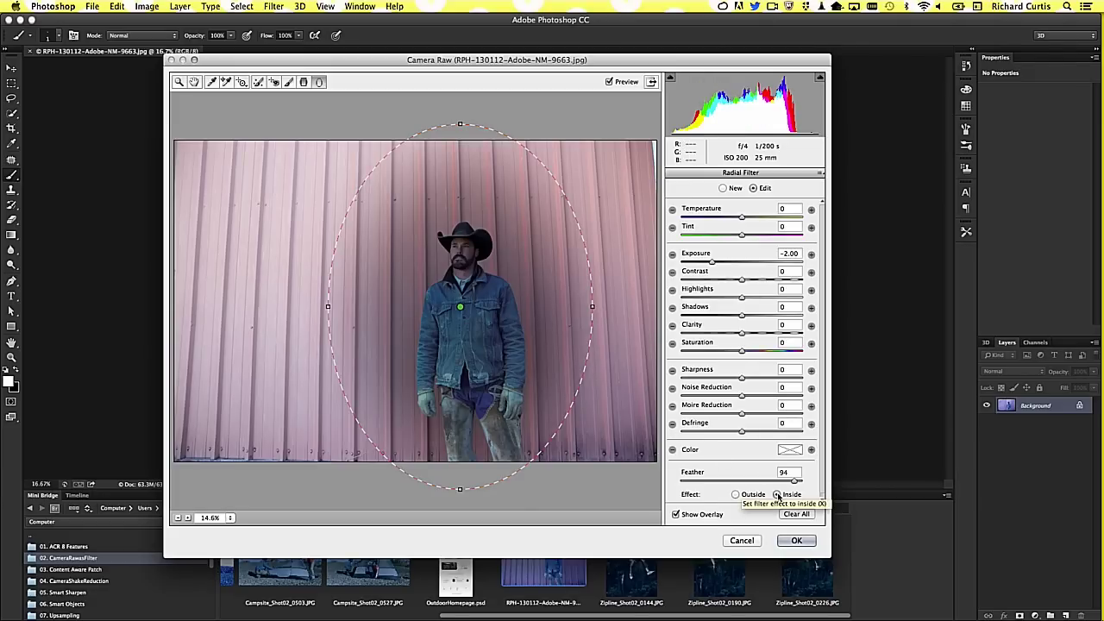
pyautogui.click(740, 496)
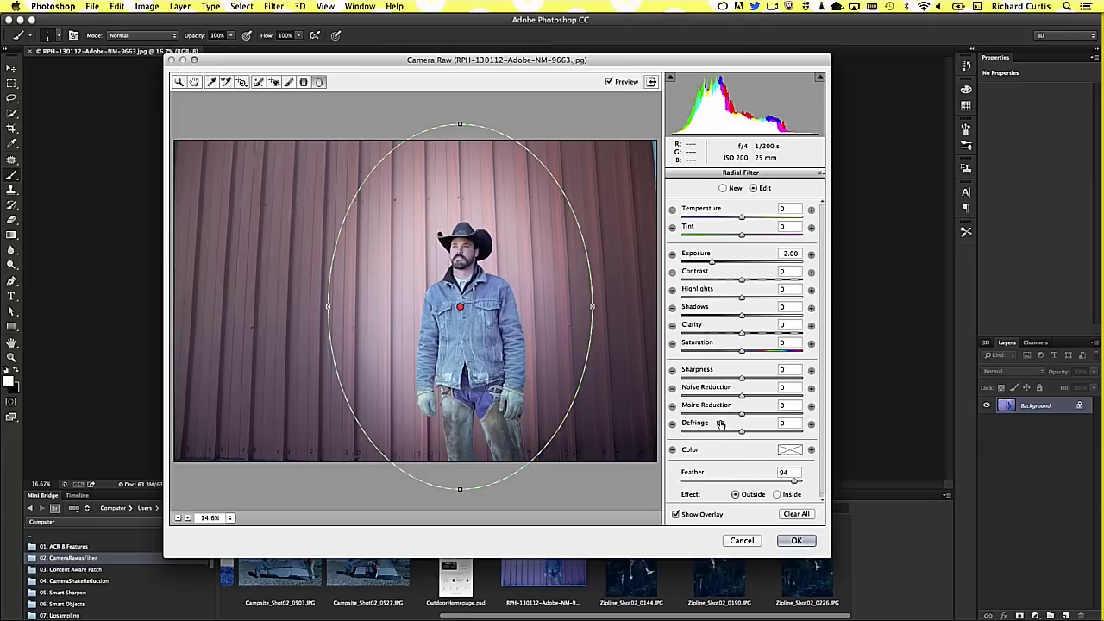
pyautogui.moveTo(794, 481)
pyautogui.mouseDown()
pyautogui.moveTo(677, 479)
pyautogui.moveTo(779, 480)
pyautogui.mouseUp()
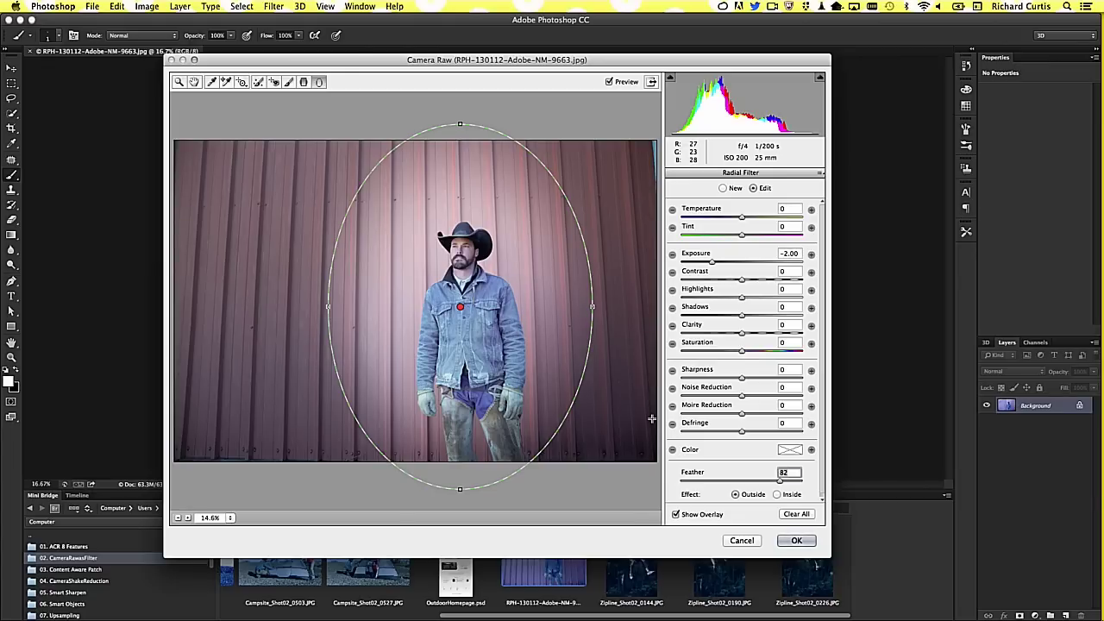
pyautogui.click(740, 539)
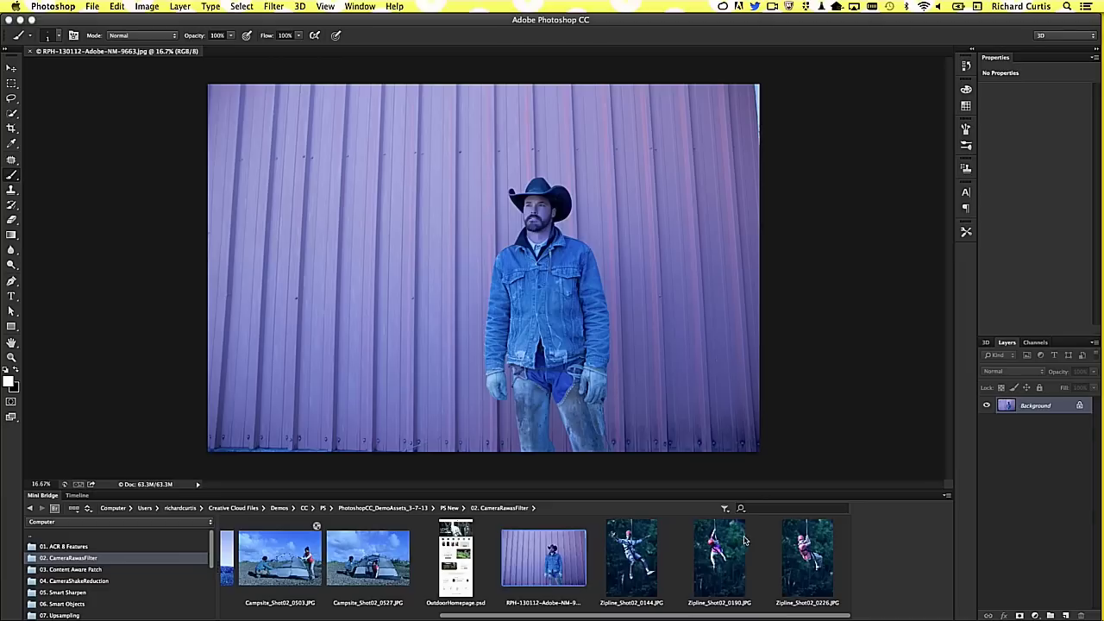
# - Close the cowboy portrait and show the 03. Content Aware Patch thumbnails in Mini Bridge
pyautogui.click(38, 51)
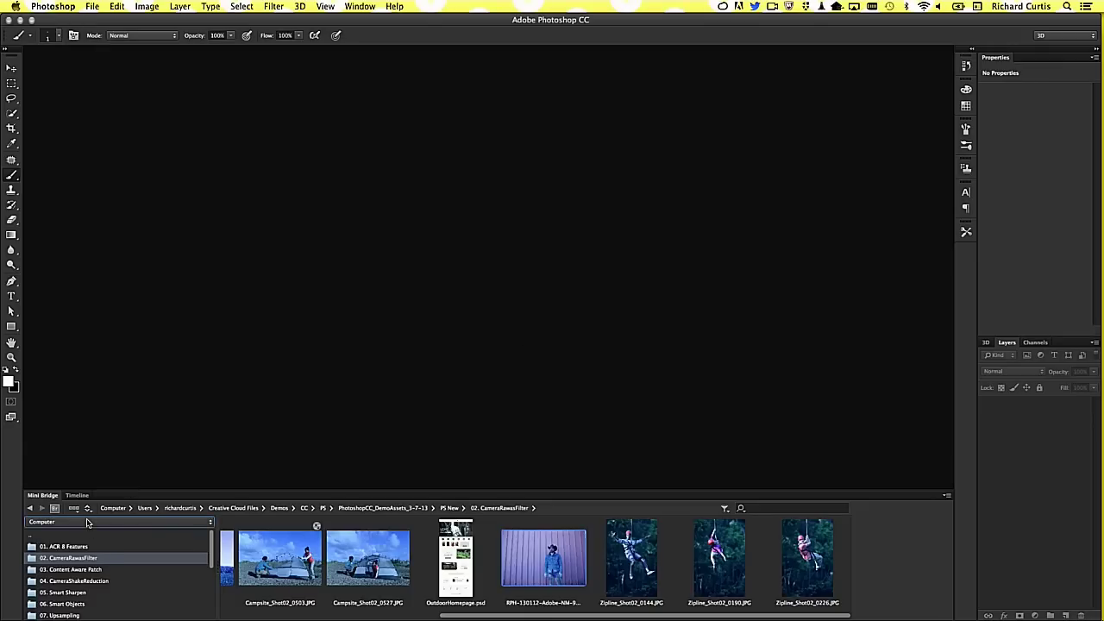
pyautogui.click(86, 570)
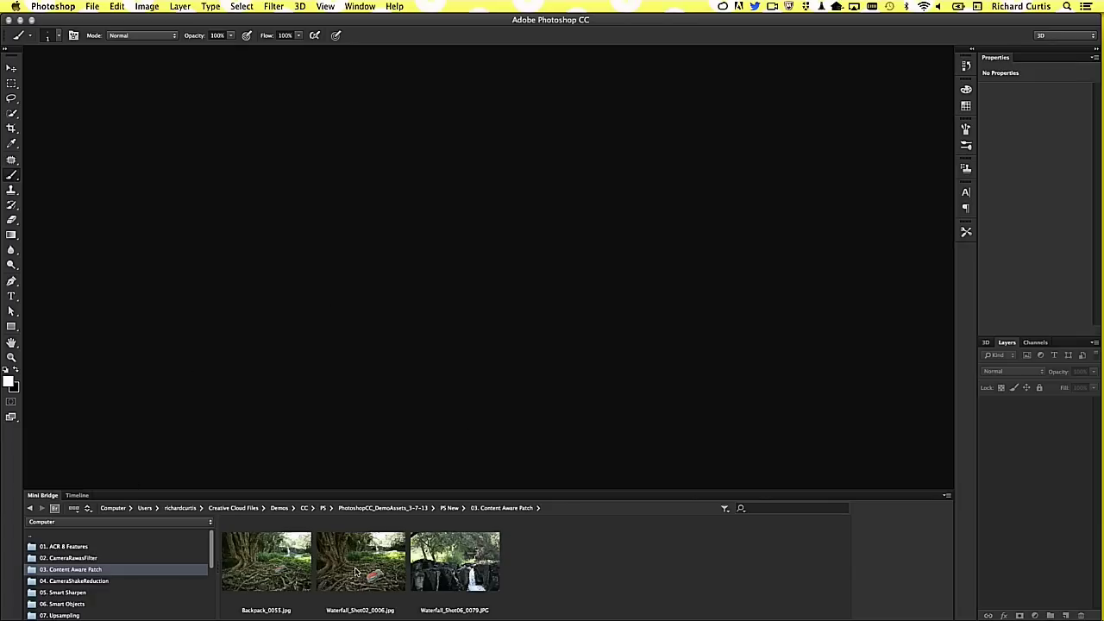
# - Open Waterfall_Shot02_0006.jpg and choose the Content-Aware Patch tool with Medium adaptation
pyautogui.moveTo(356, 571); pyautogui.dragTo(389, 345)
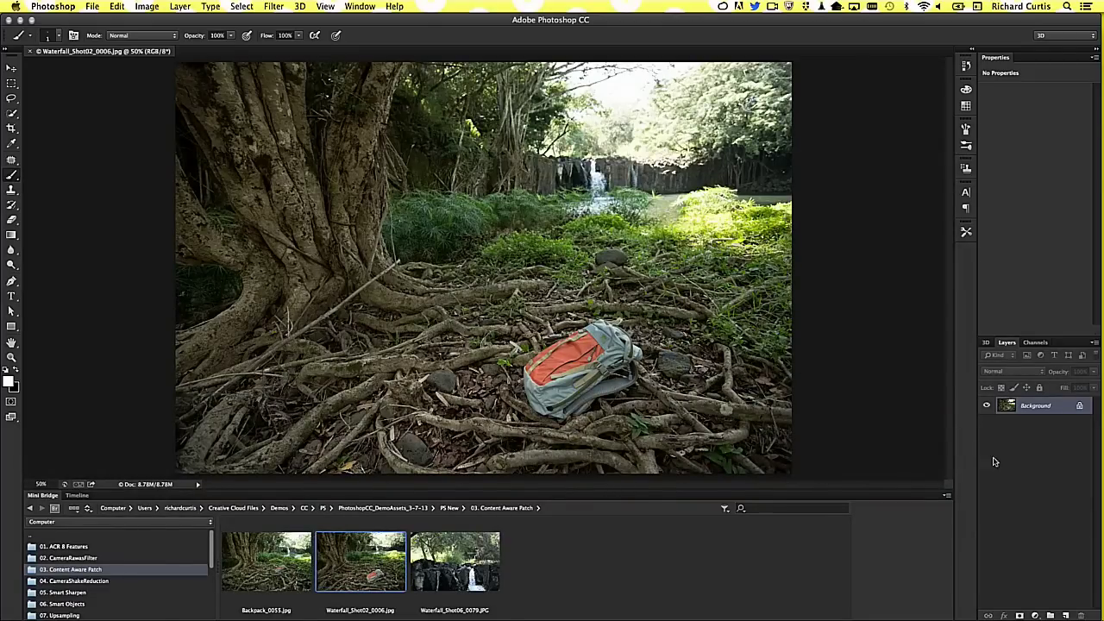
pyautogui.click(12, 160)
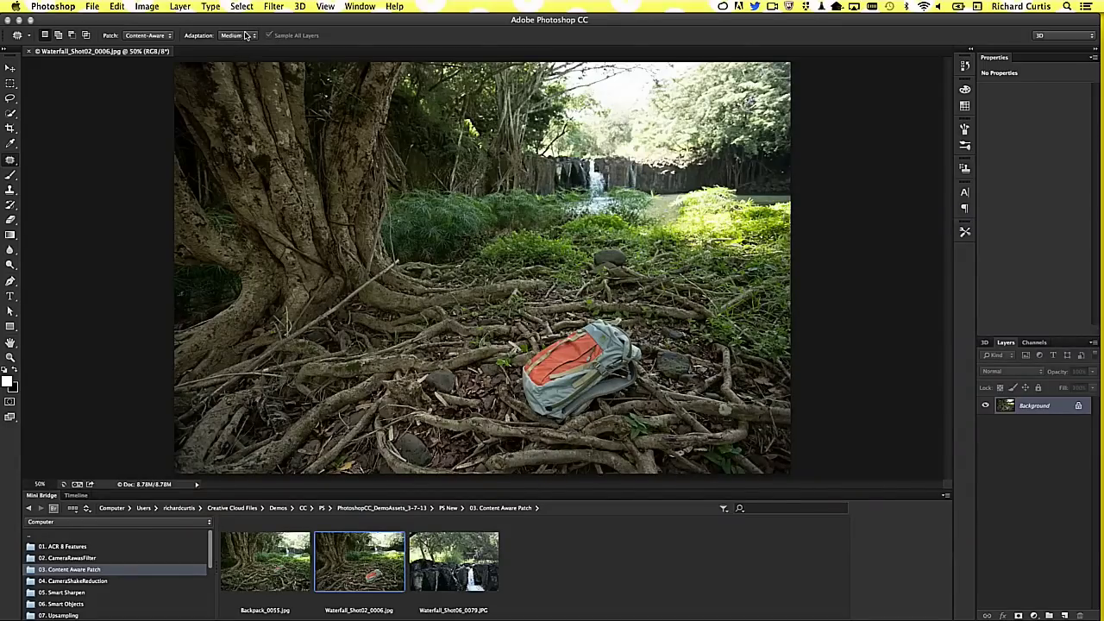
pyautogui.click(243, 37)
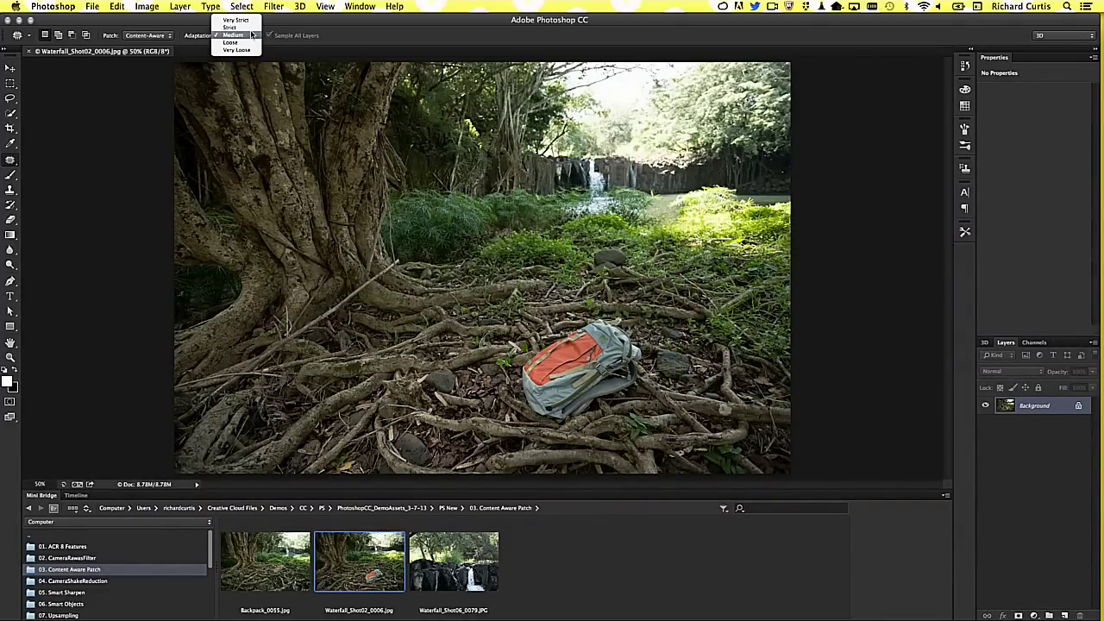
pyautogui.click(385, 41)
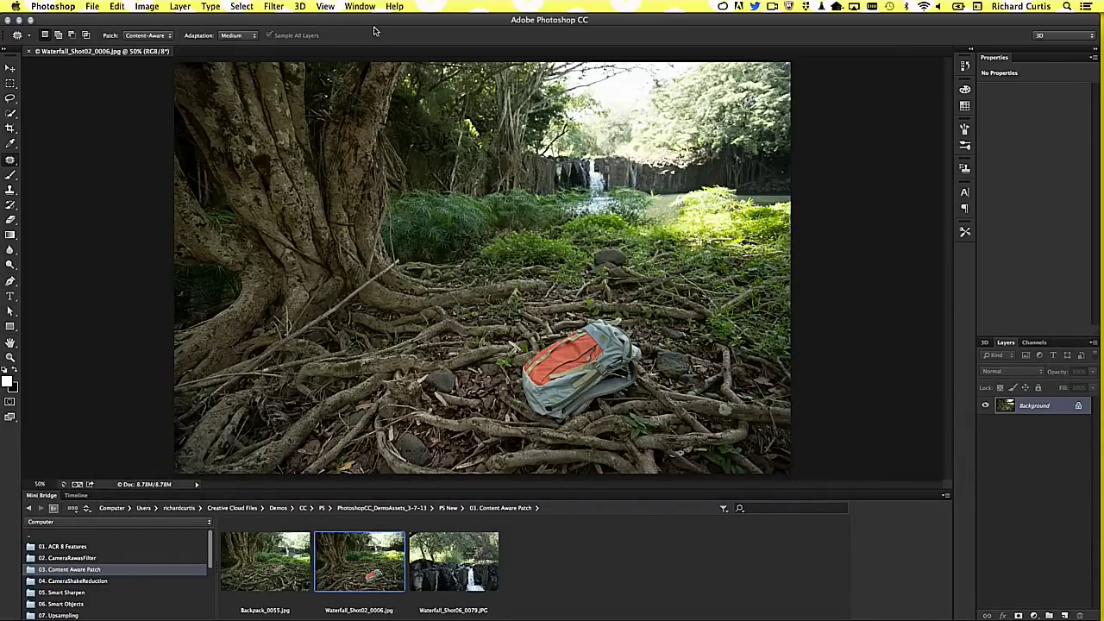
pyautogui.click(240, 37)
pyautogui.click(241, 36)
pyautogui.click(239, 65)
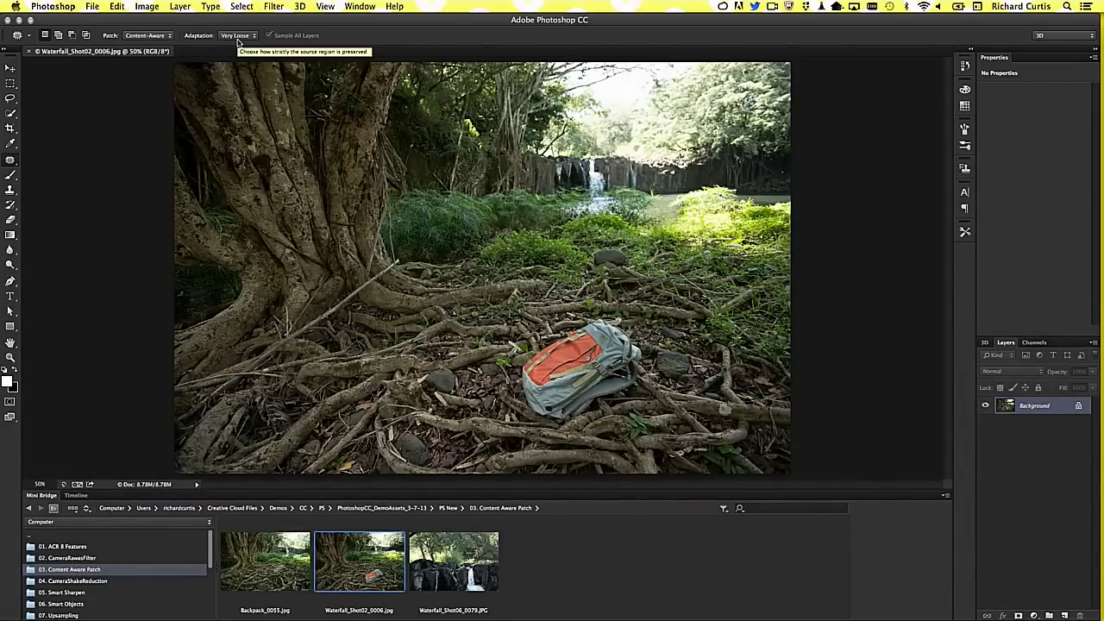
pyautogui.click(245, 36)
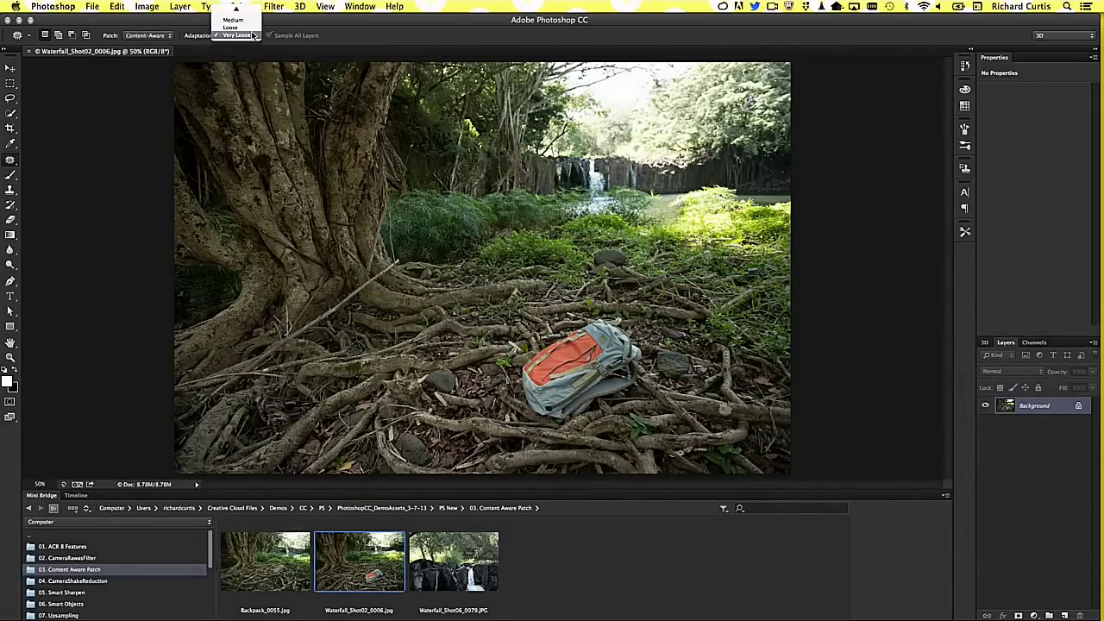
pyautogui.click(241, 20)
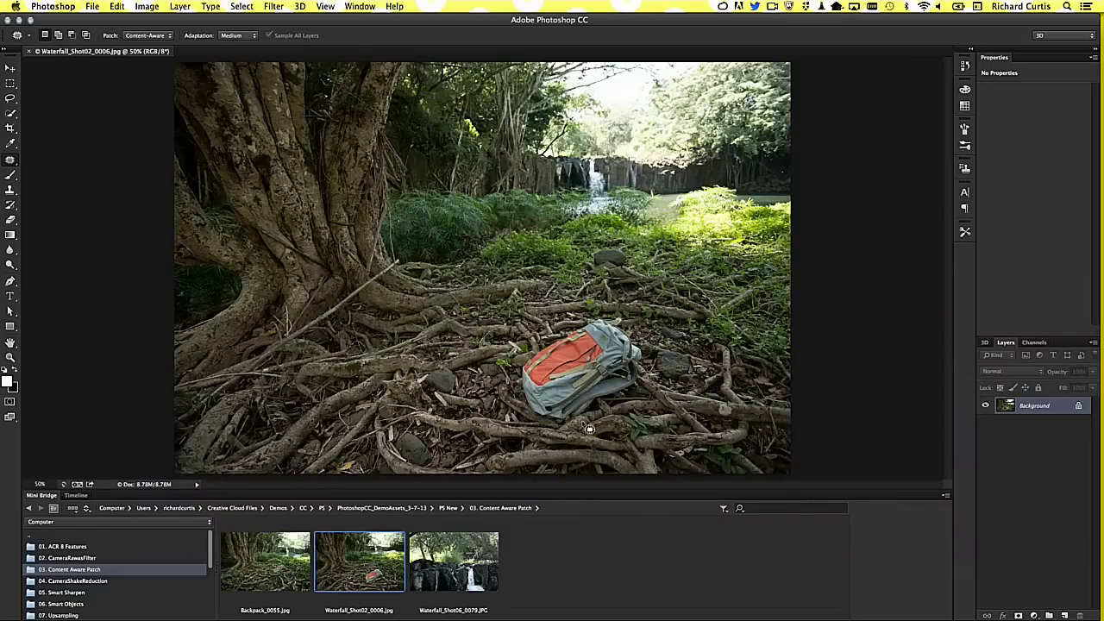
# - Select the backpack, patch it with Very Loose adaptation, then undo the patch
pyautogui.moveTo(610, 418); pyautogui.dragTo(692, 387)
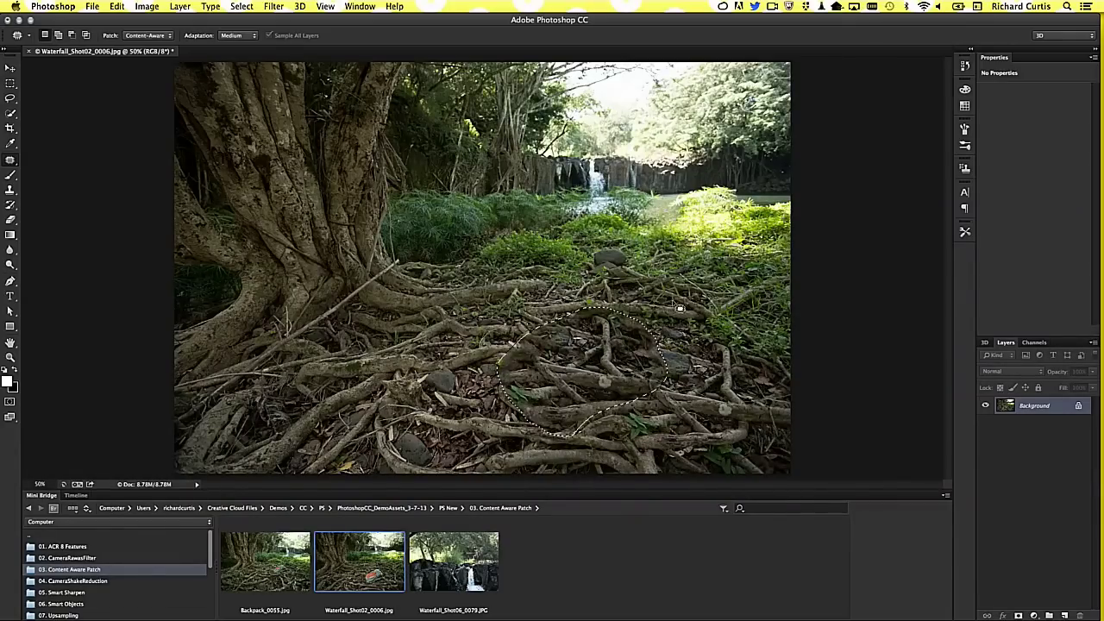
pyautogui.click(242, 35)
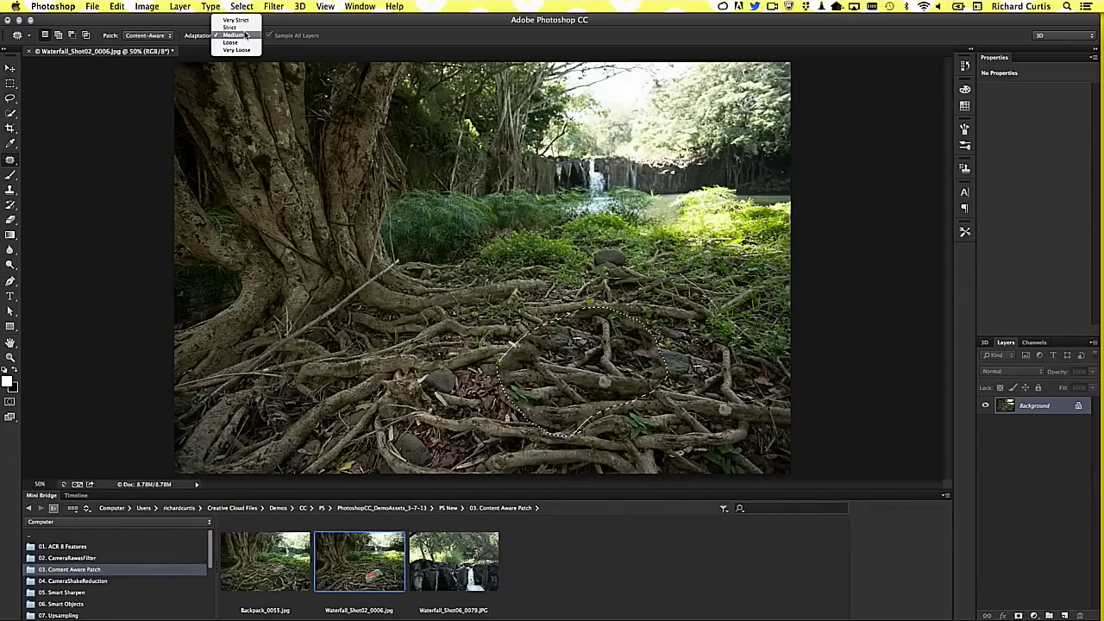
pyautogui.click(247, 34)
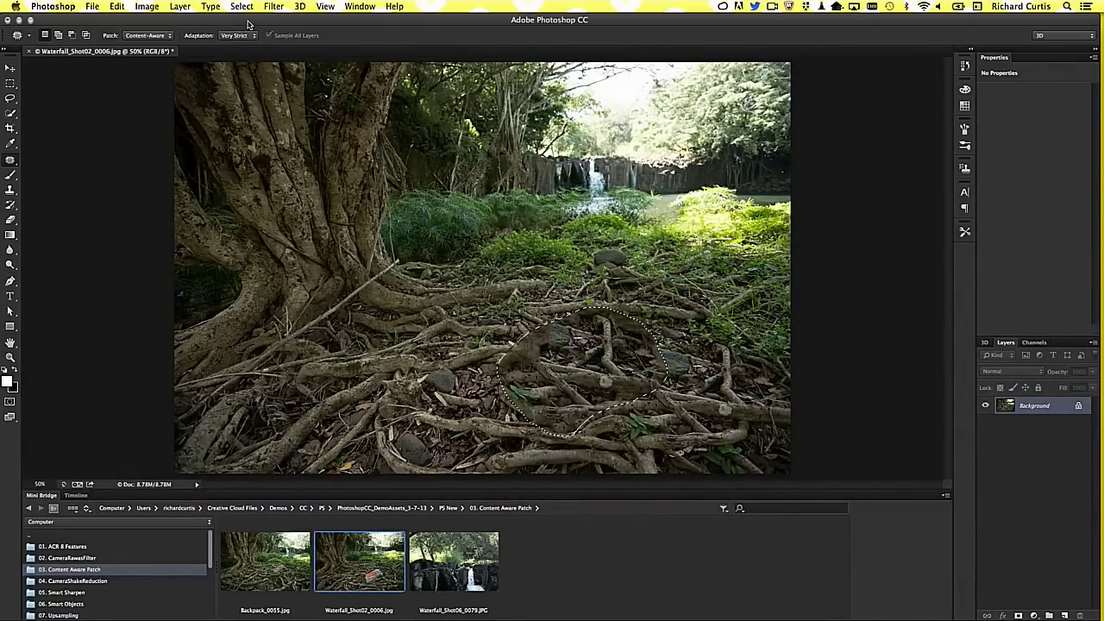
pyautogui.click(238, 36)
pyautogui.click(239, 65)
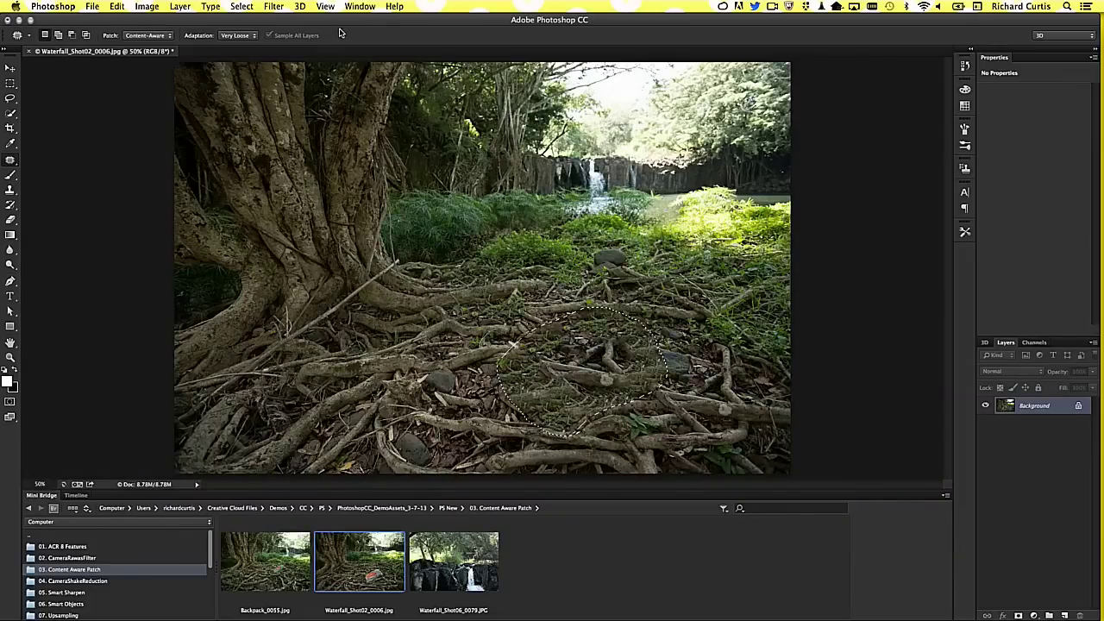
pyautogui.hotkey('ctrl', 'z')
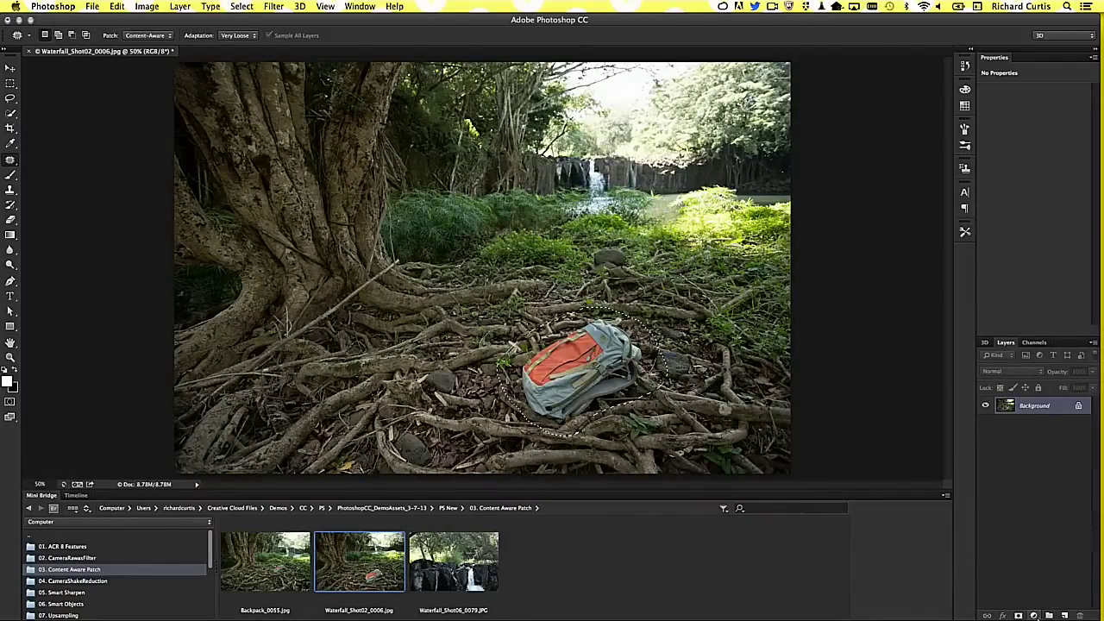
# - On a new layer, patch over the backpack with roots from the right and hide Background
pyautogui.click(1063, 615)
pyautogui.moveTo(1041, 412); pyautogui.dragTo(1081, 614)
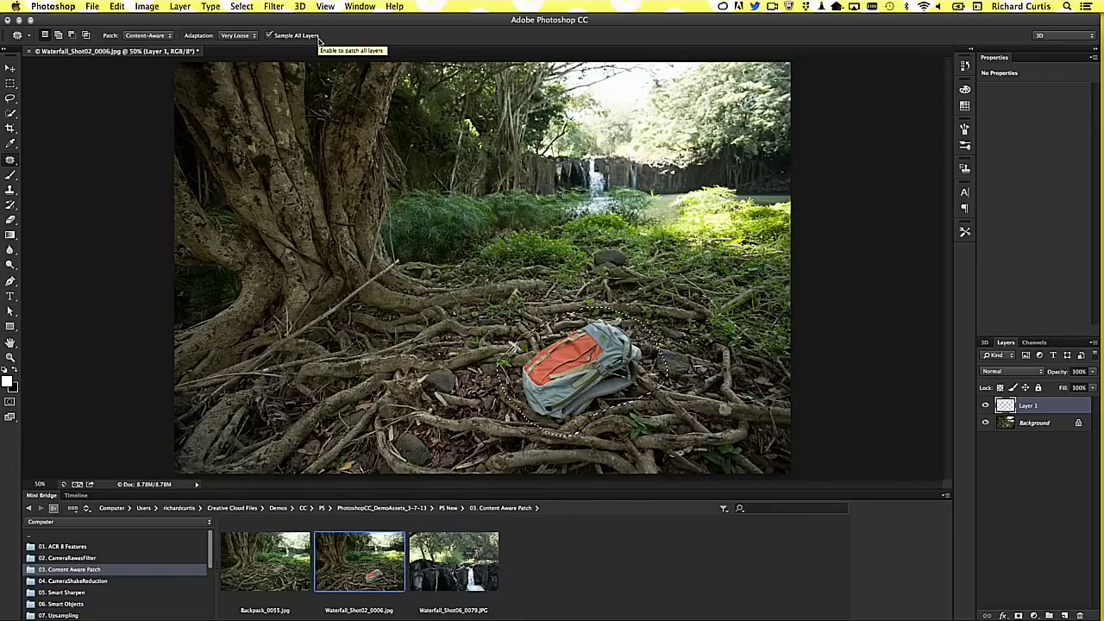
pyautogui.moveTo(590, 362)
pyautogui.mouseDown()
pyautogui.moveTo(733, 392)
pyautogui.moveTo(722, 384)
pyautogui.mouseUp()
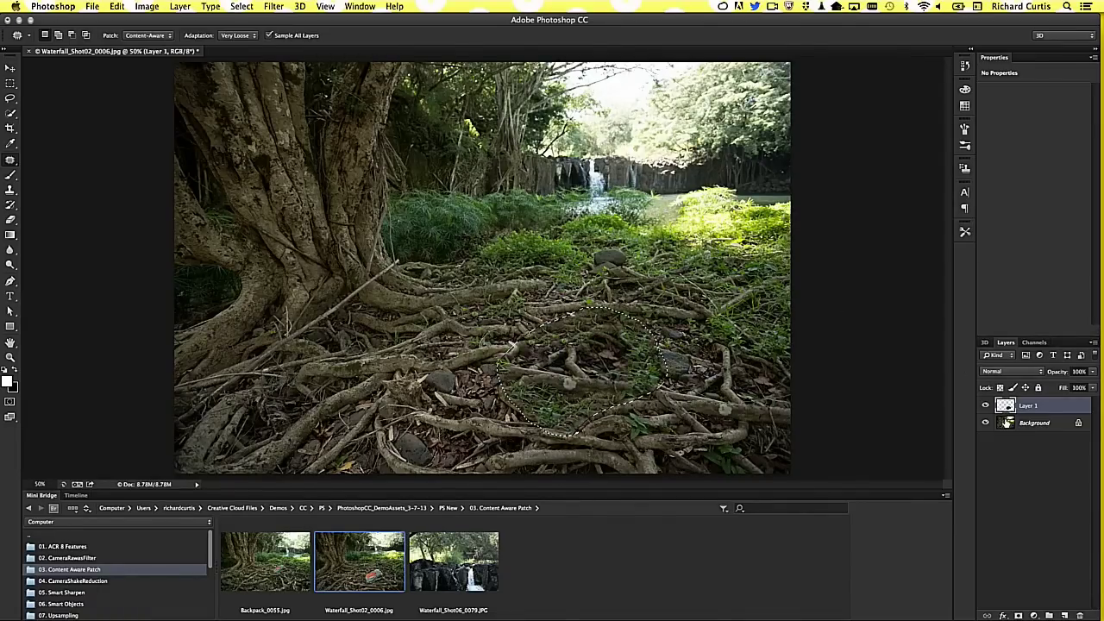
pyautogui.click(985, 422)
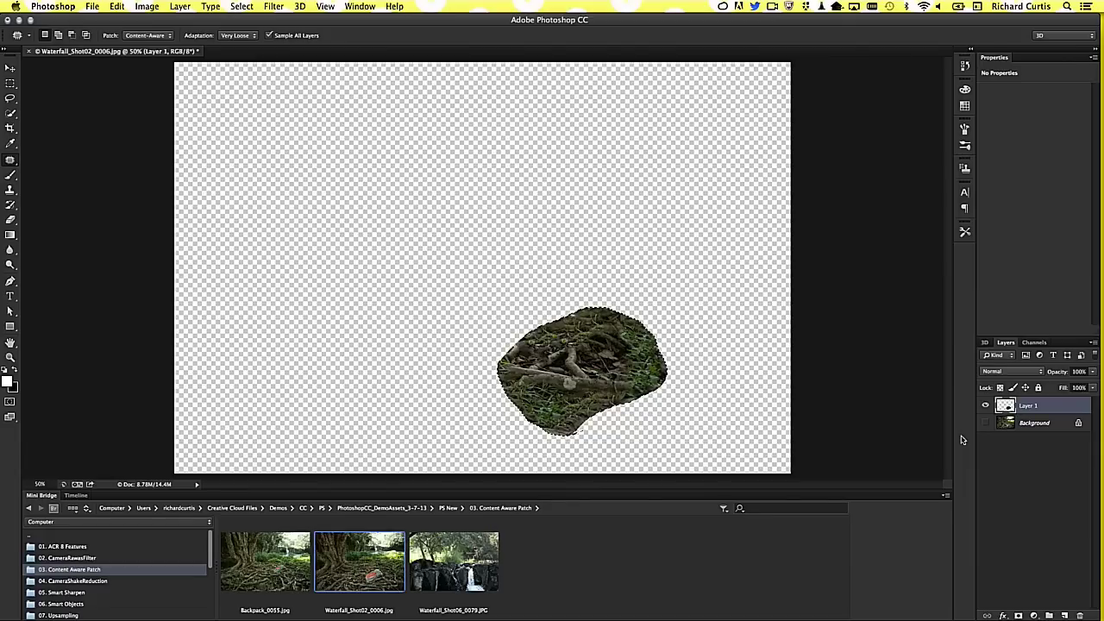
# - Erase a strip from the patch's left edge with a size-50 eraser, then close the document
pyautogui.press('e')
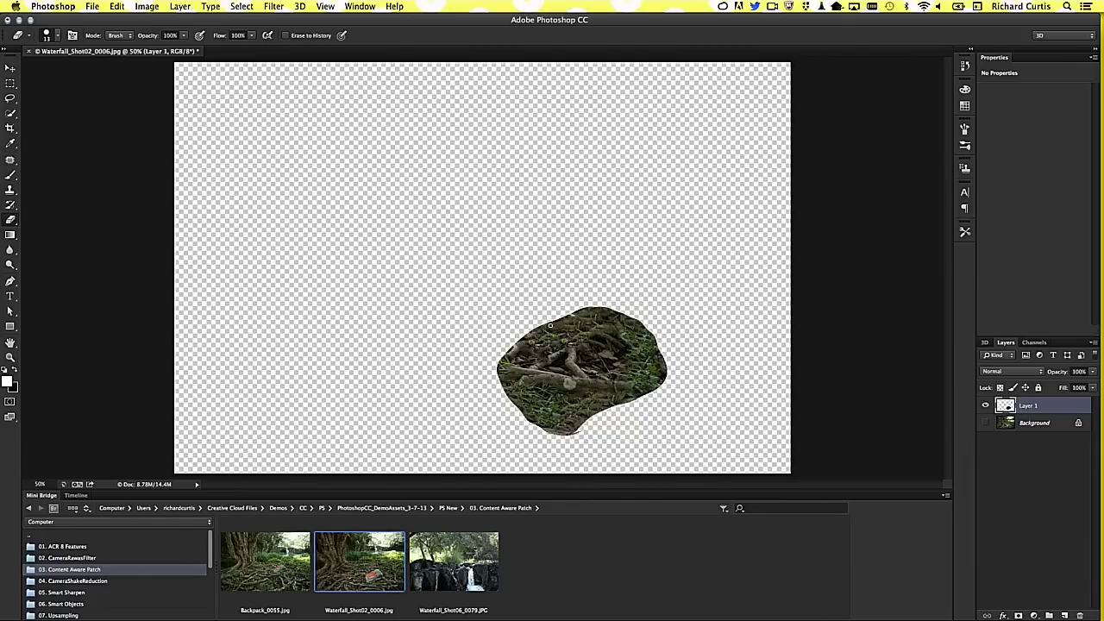
pyautogui.press(']')
pyautogui.press(']')
pyautogui.press(']')
pyautogui.moveTo(498, 402)
pyautogui.mouseDown()
pyautogui.moveTo(497, 371)
pyautogui.moveTo(512, 367)
pyautogui.mouseUp()
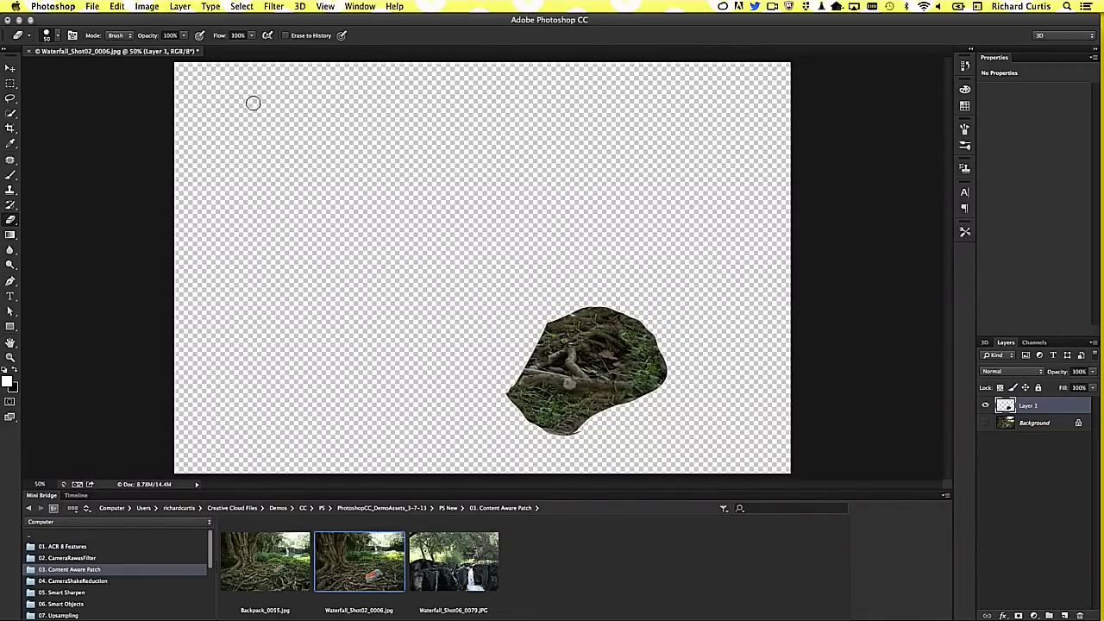
pyautogui.press('super+w')
# - Discard the waterfall changes and open FlowerShaky.jpg from the 04. CameraShakeReduction folder
pyautogui.click(513, 218)
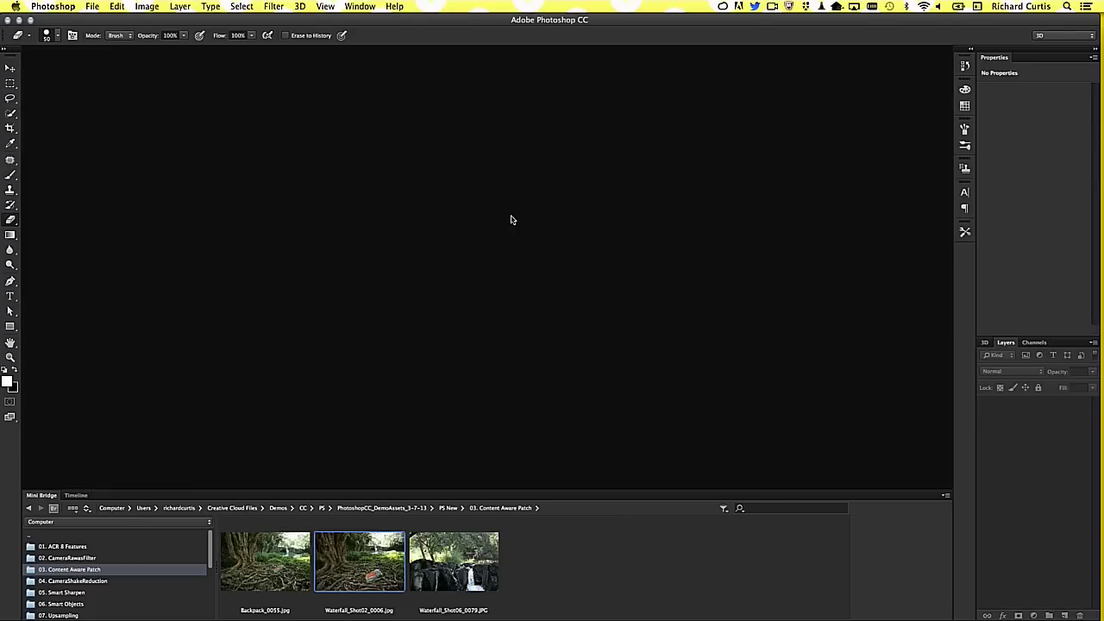
pyautogui.click(78, 581)
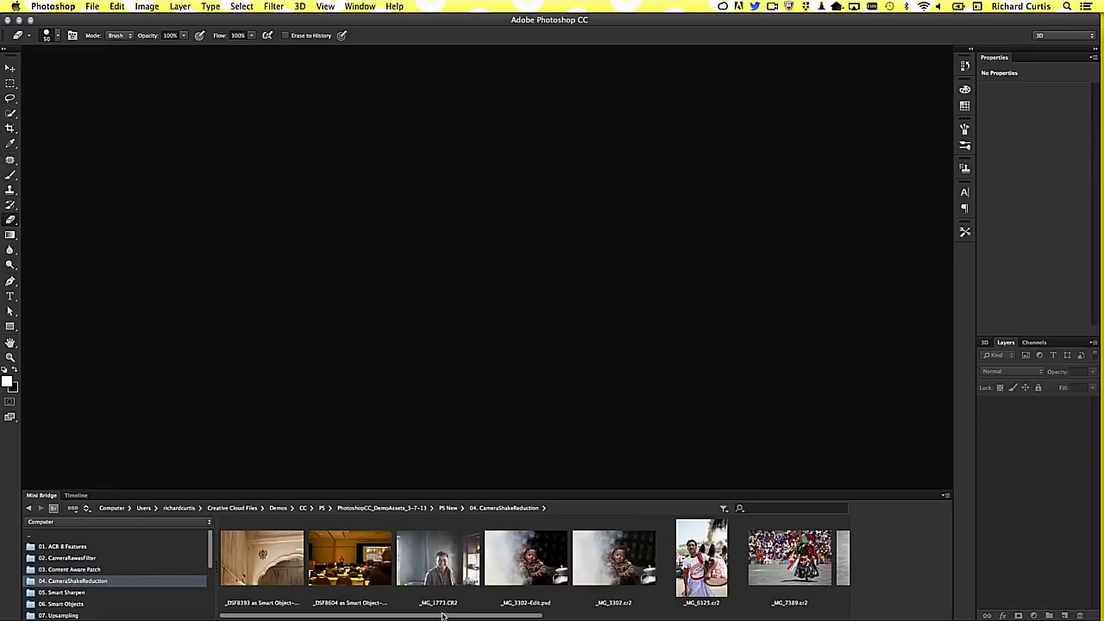
pyautogui.hscroll(2, 542, 616)
pyautogui.moveTo(543, 616); pyautogui.dragTo(892, 615)
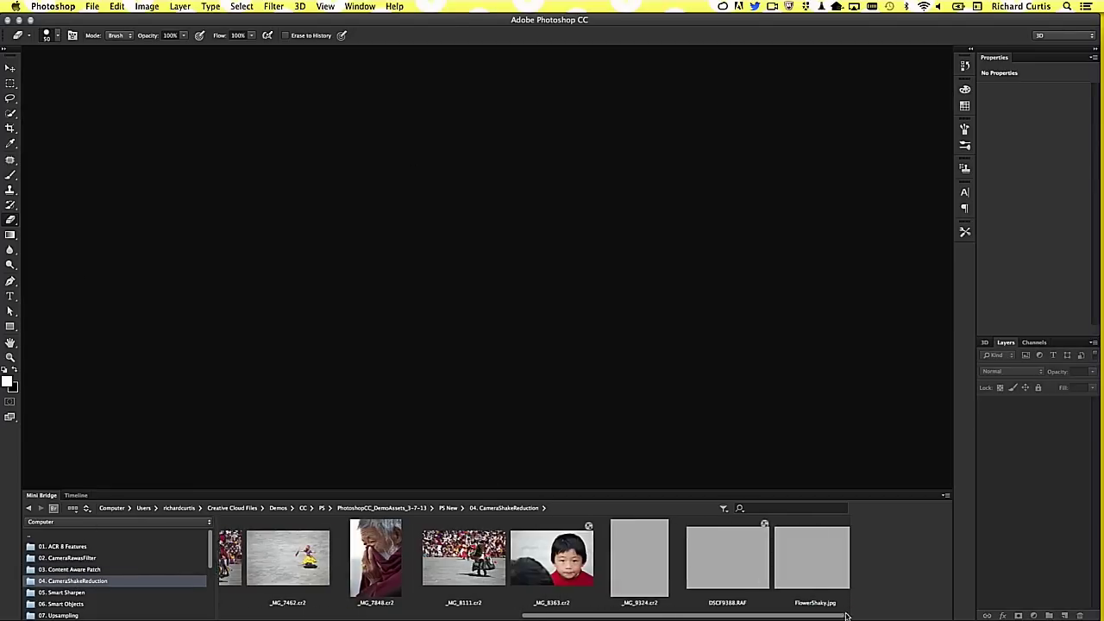
pyautogui.moveTo(805, 558); pyautogui.dragTo(484, 243)
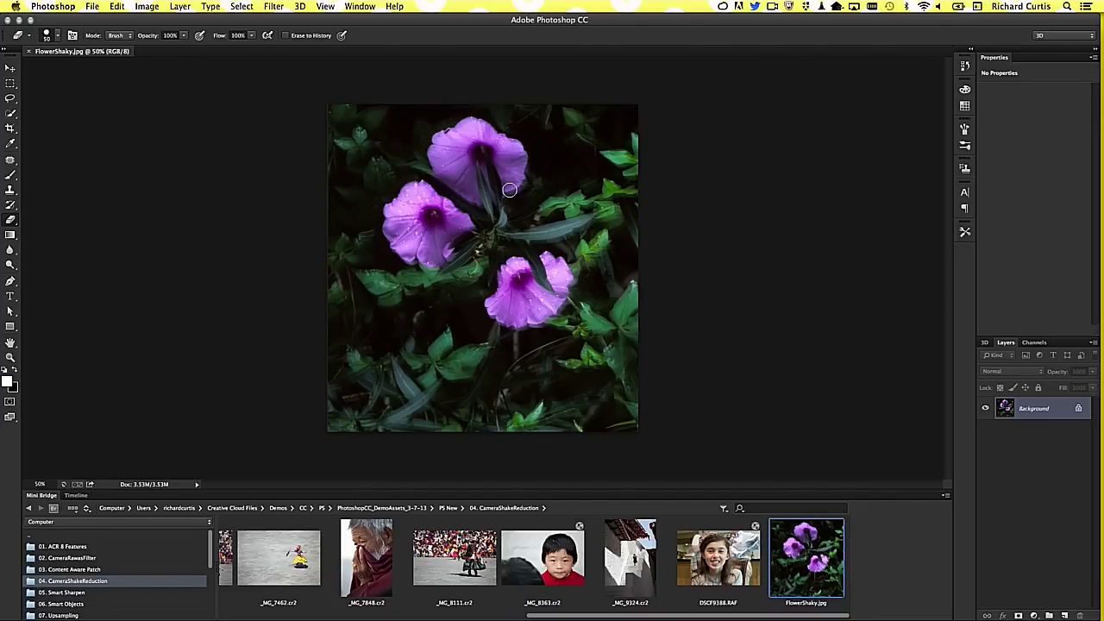
# - Apply Filter > Sharpen > Shake Reduction to FlowerShaky.jpg, with the loupe docked in Detail
pyautogui.click(274, 6)
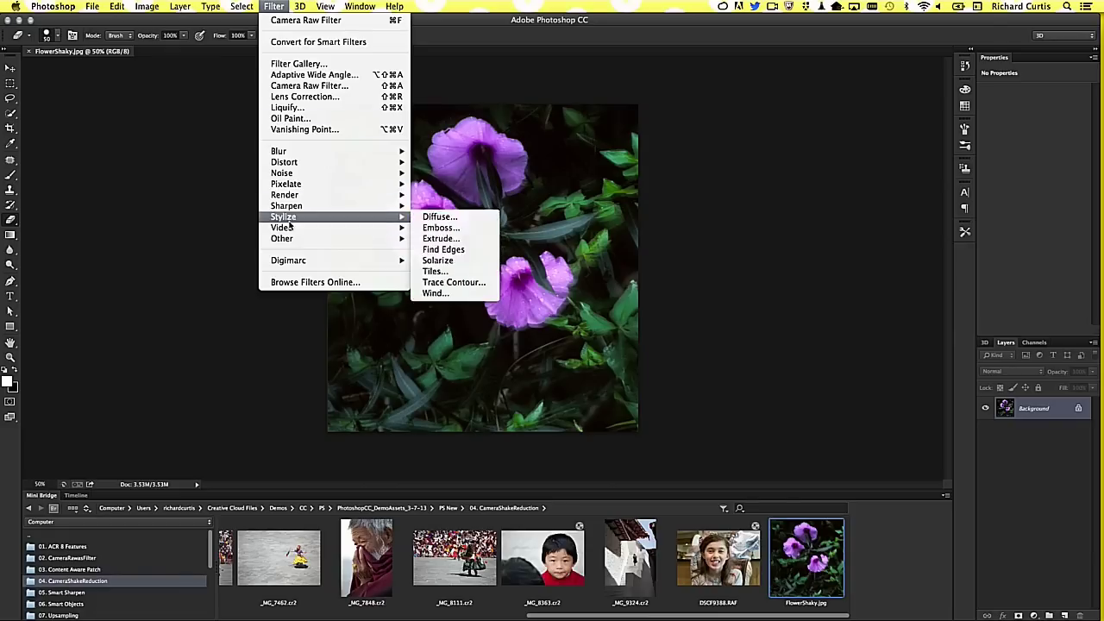
pyautogui.moveTo(286, 205)
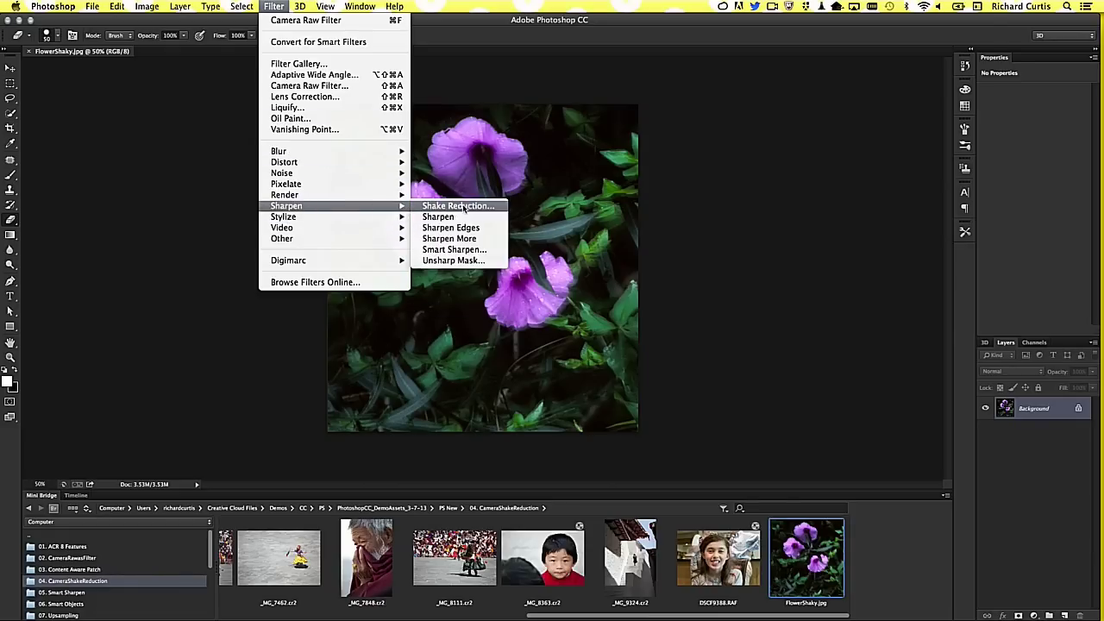
pyautogui.click(464, 209)
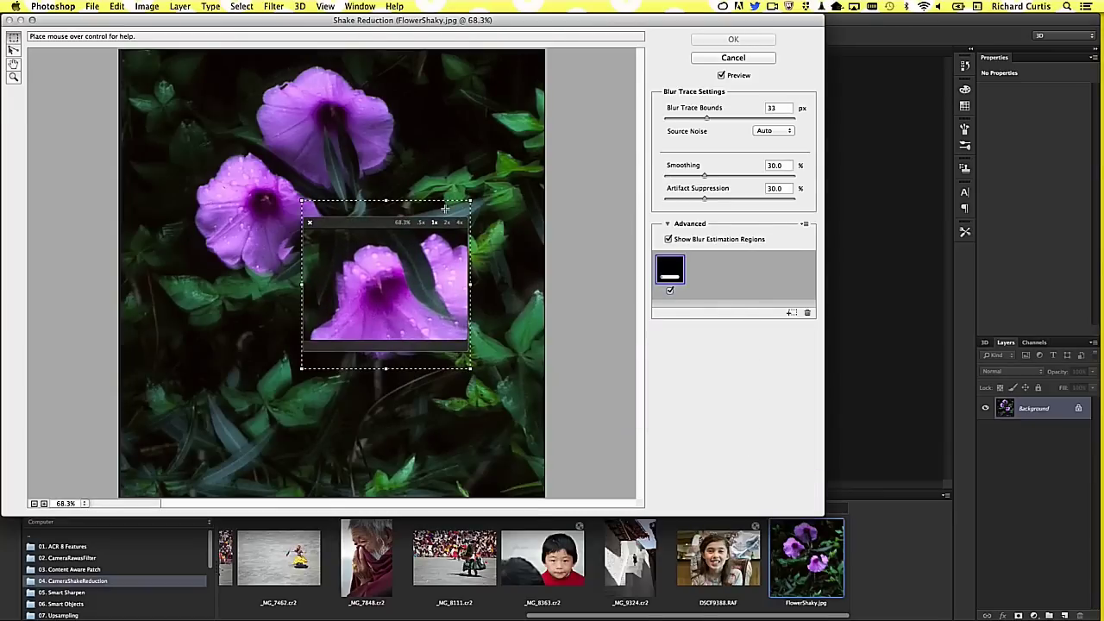
pyautogui.click(310, 222)
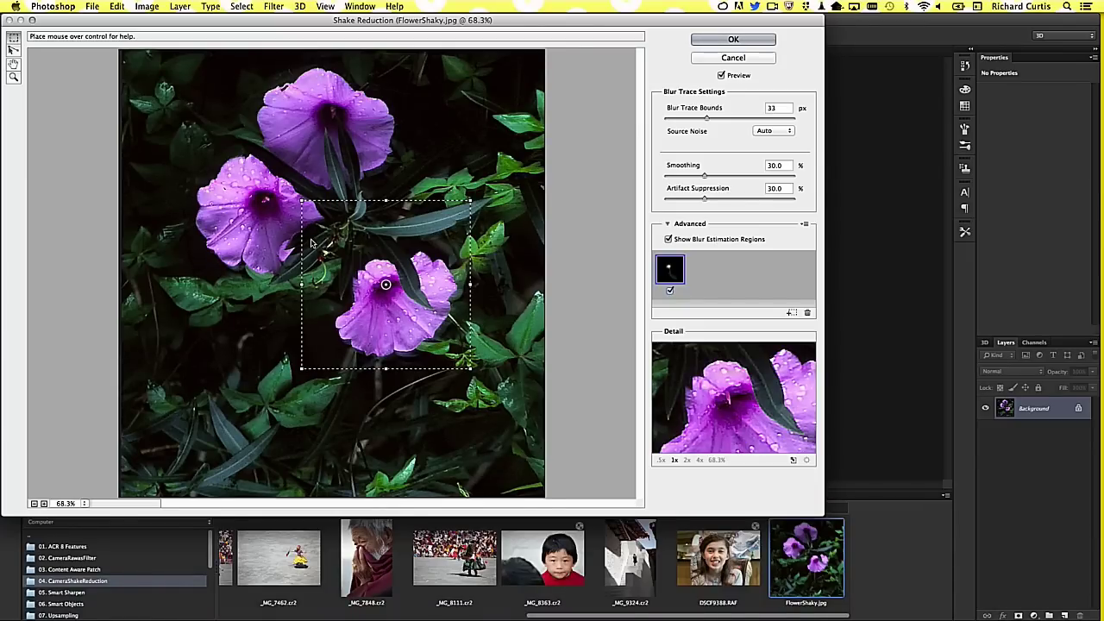
pyautogui.click(738, 58)
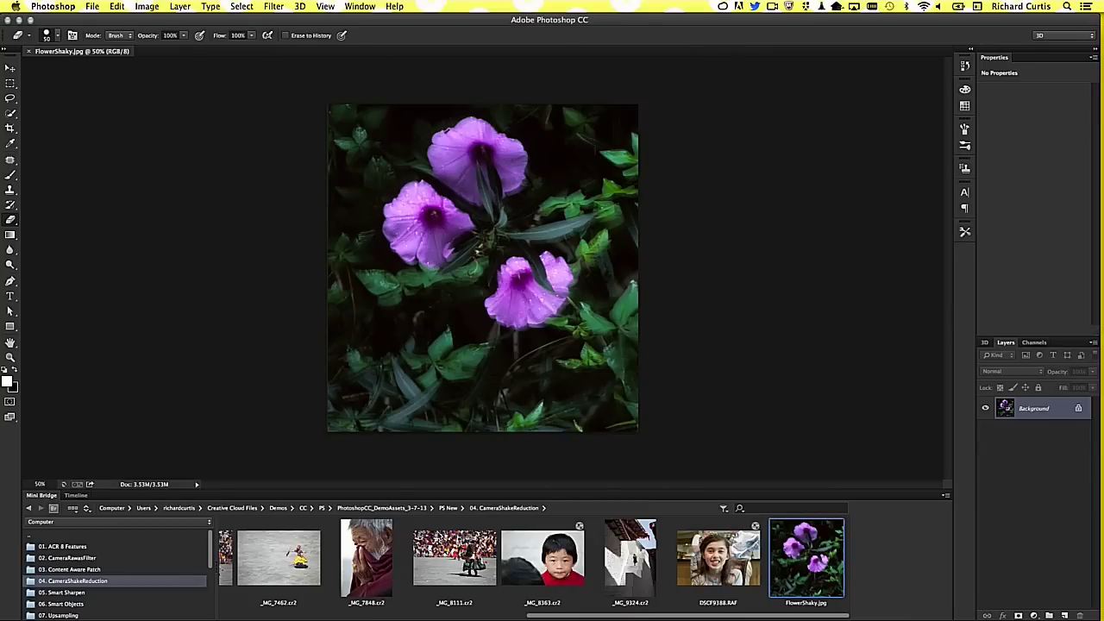
# - Close the flower photo and open _DSF8393 from Mini Bridge
pyautogui.moveTo(629, 616); pyautogui.dragTo(323, 615)
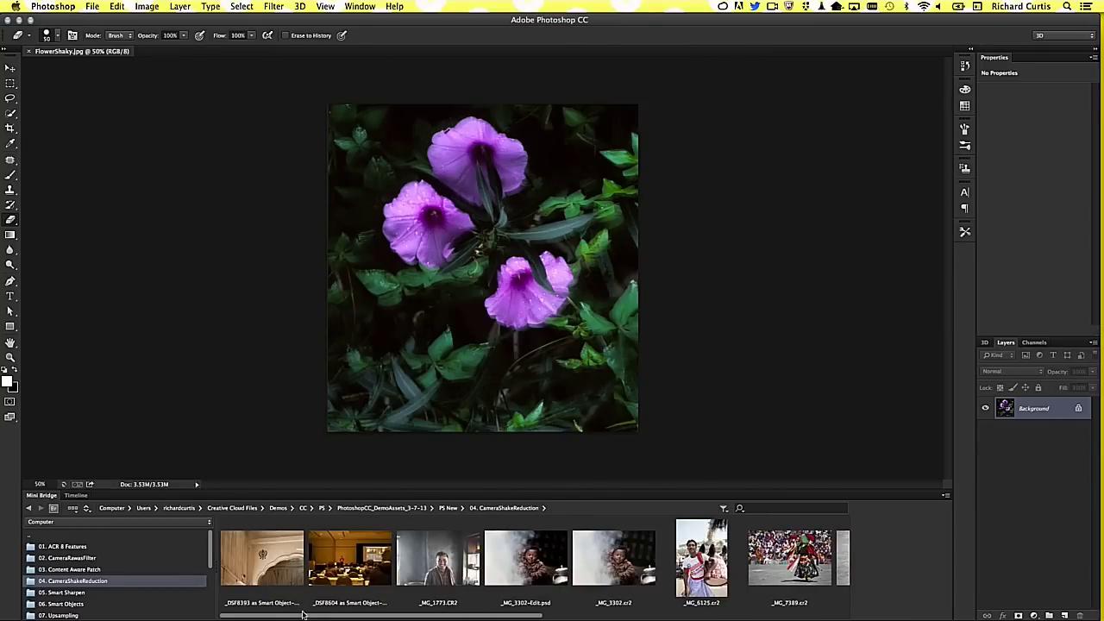
pyautogui.click(28, 51)
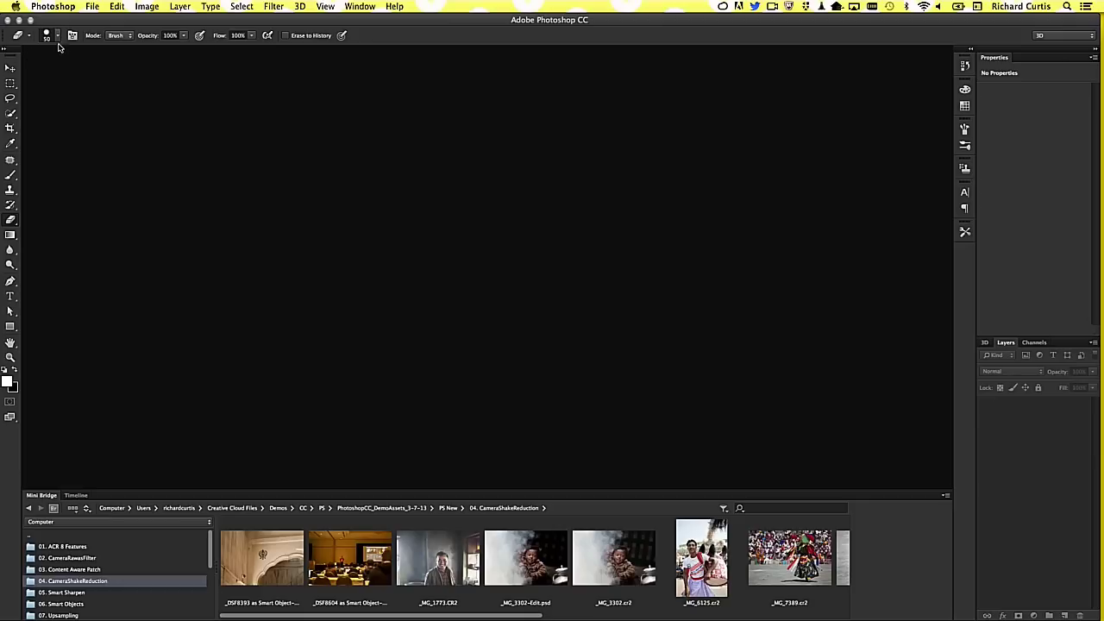
pyautogui.moveTo(291, 497); pyautogui.dragTo(483, 266)
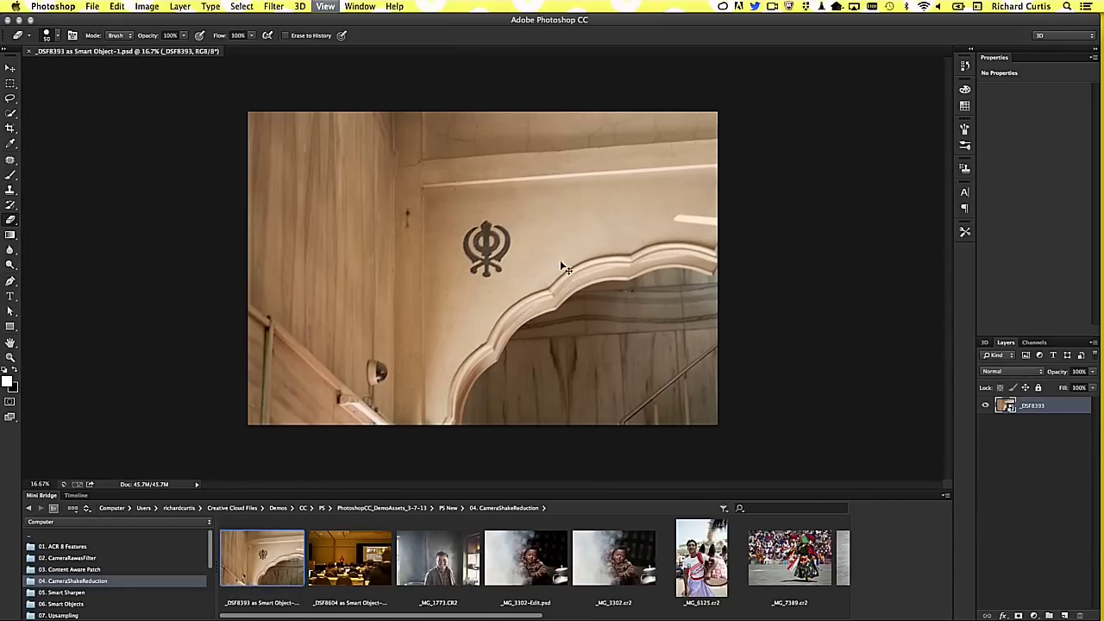
# - Zoom and pan to inspect the wall camera and the emblem above the arch, then zoom back out
pyautogui.hotkey('ctrl', '+')
pyautogui.hotkey('ctrl', '+')
pyautogui.hotkey('ctrl', '+')
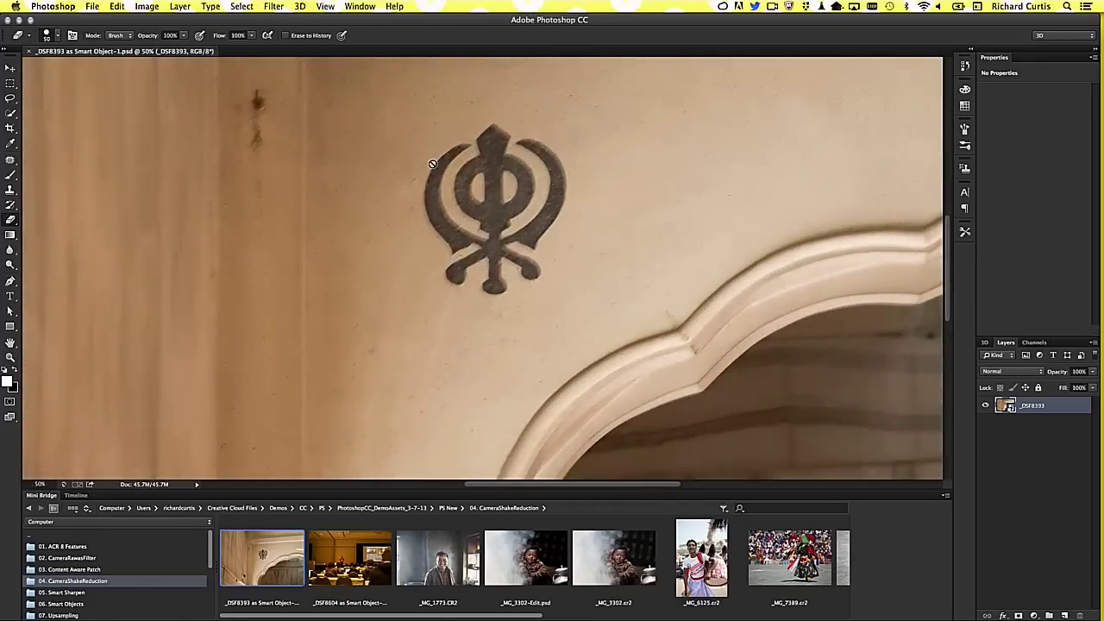
pyautogui.moveTo(296, 407); pyautogui.dragTo(324, 371)
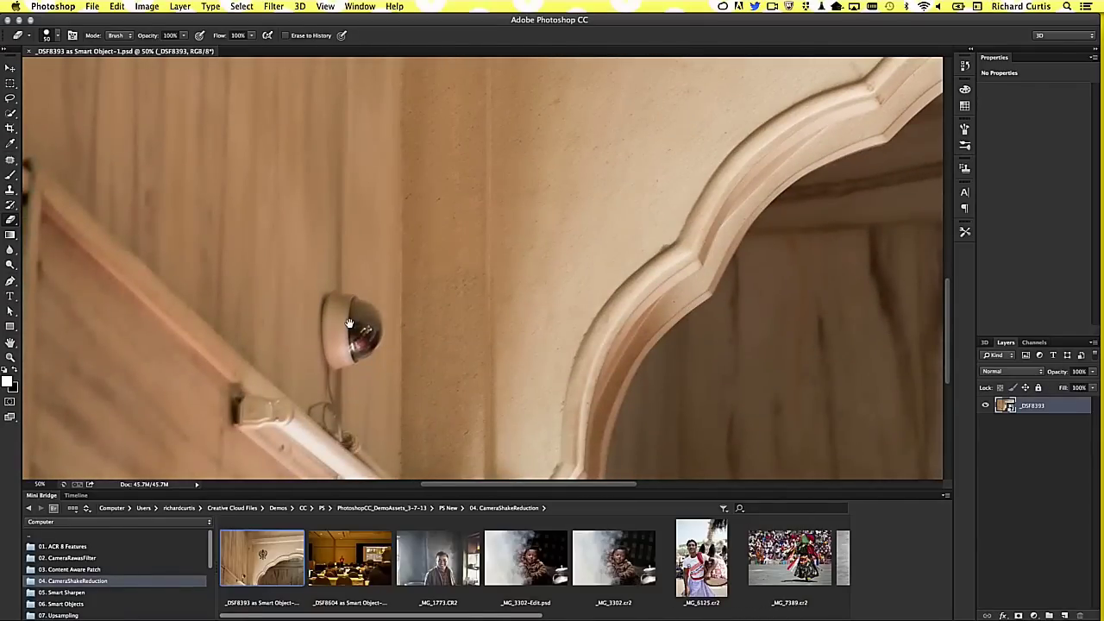
pyautogui.moveTo(511, 165); pyautogui.dragTo(345, 362)
pyautogui.hotkey('ctrl', '-')
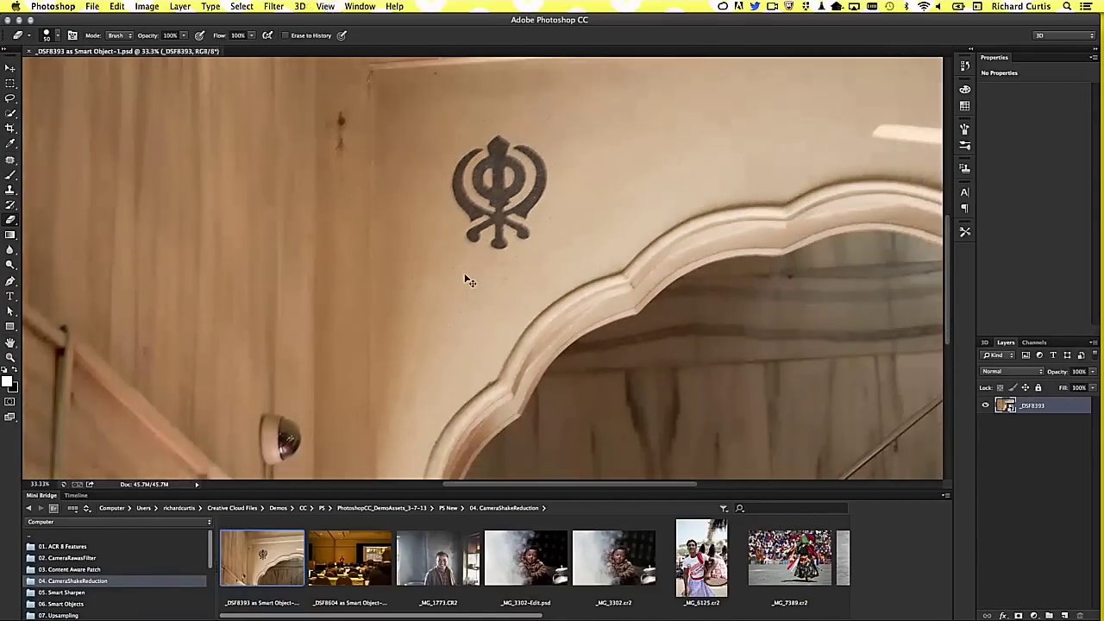
pyautogui.hotkey('ctrl', '-')
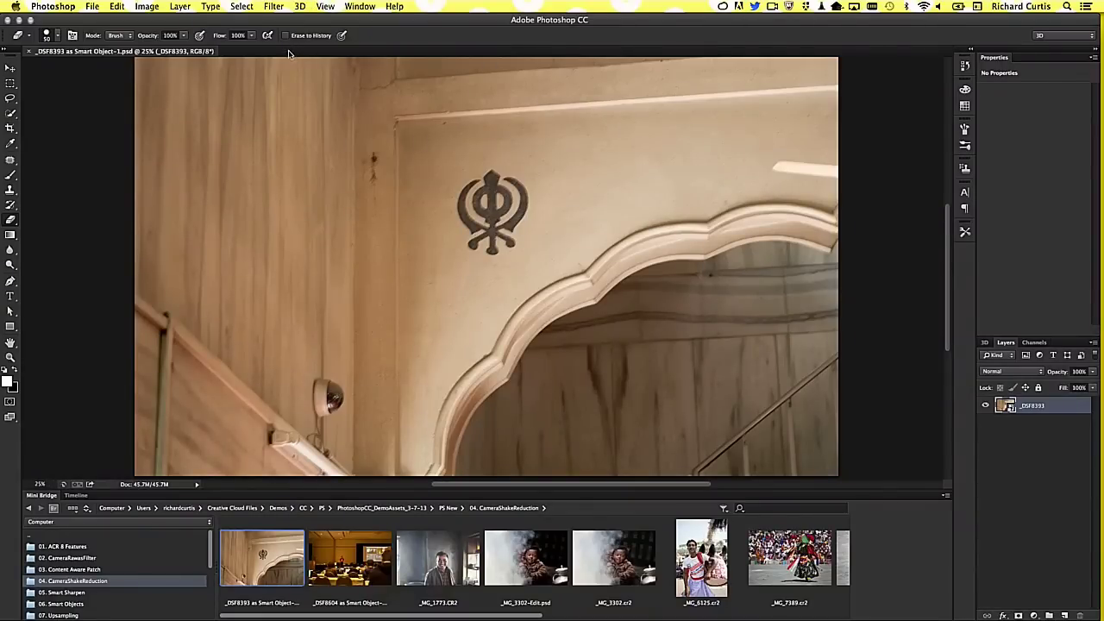
pyautogui.click(299, 7)
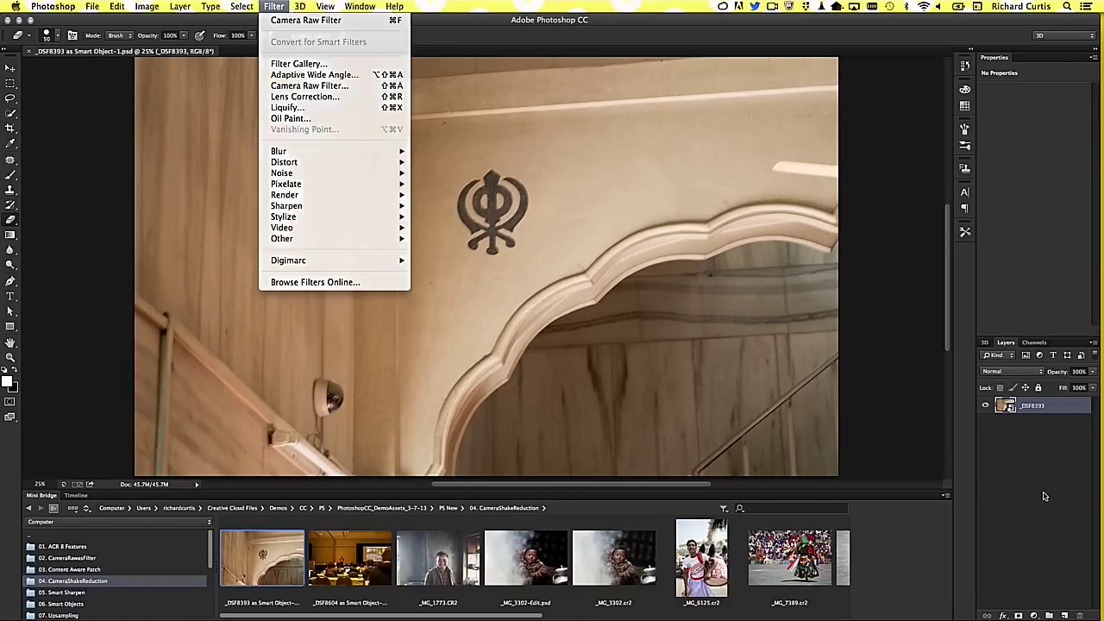
# - Start Shake Reduction on _DSF8393, fit the blur region to the emblem, and zoom the preview to 33.3%
pyautogui.click(1040, 354)
pyautogui.click(273, 6)
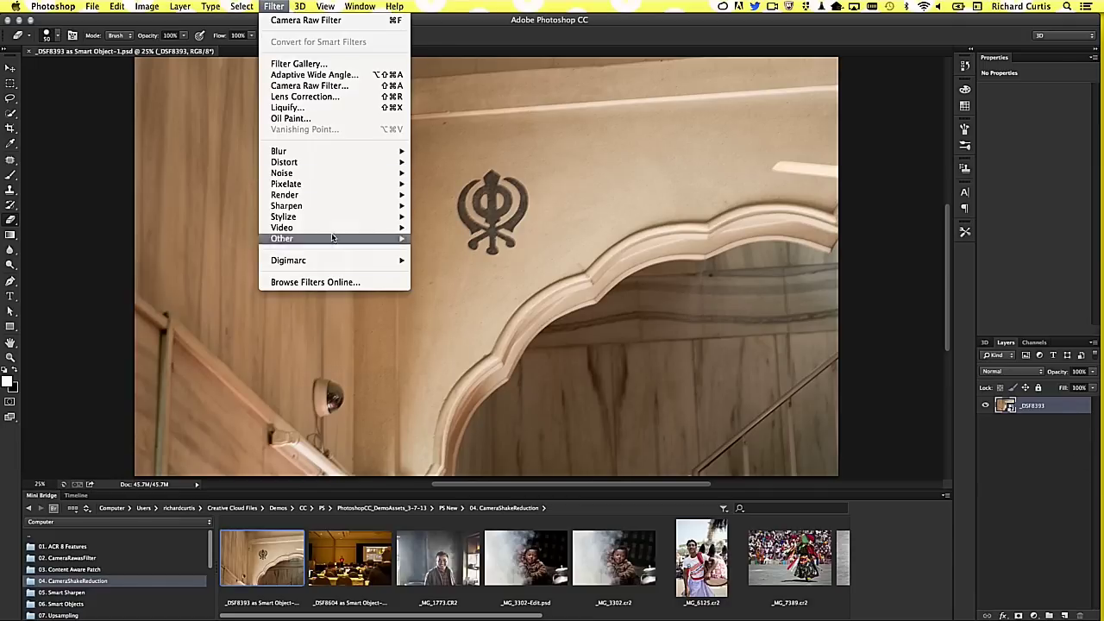
pyautogui.moveTo(287, 206)
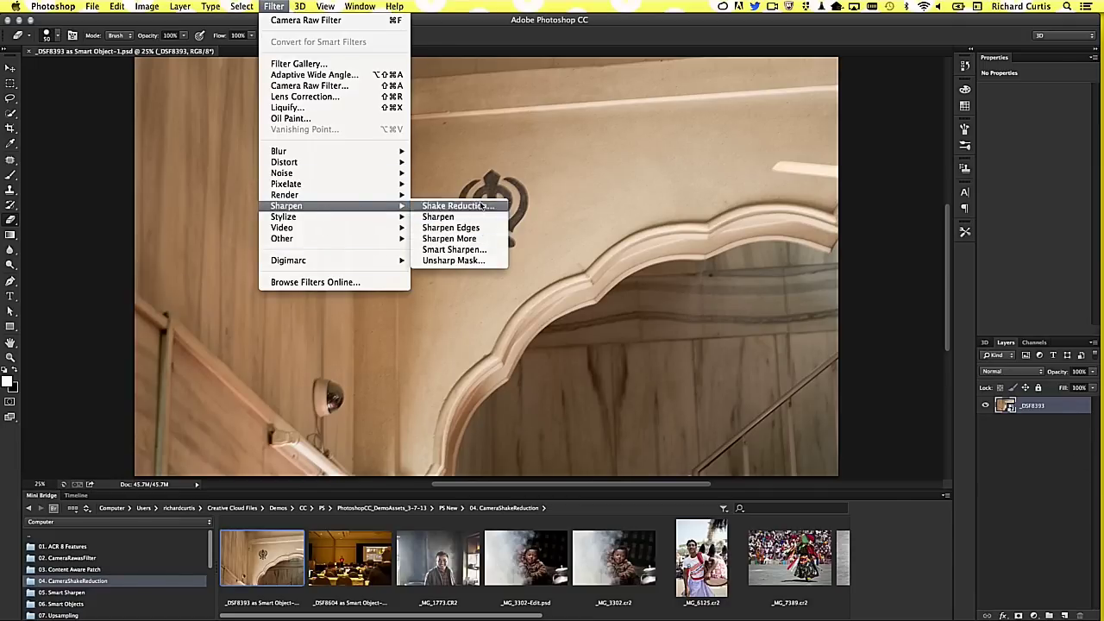
pyautogui.click(478, 207)
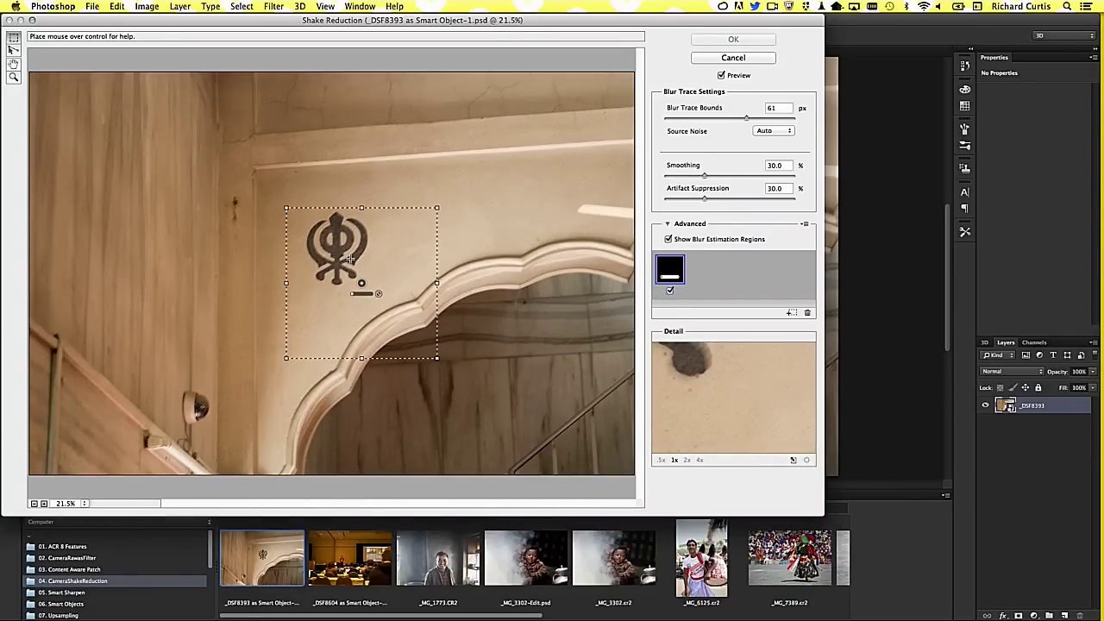
pyautogui.moveTo(437, 359); pyautogui.dragTo(396, 302)
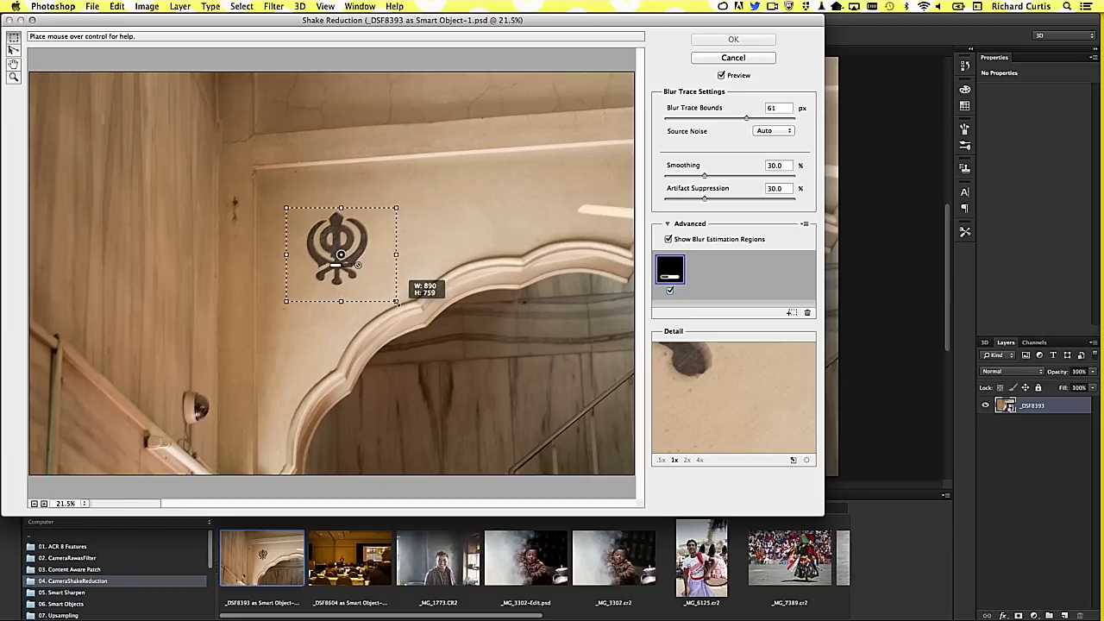
pyautogui.moveTo(397, 302); pyautogui.dragTo(394, 302)
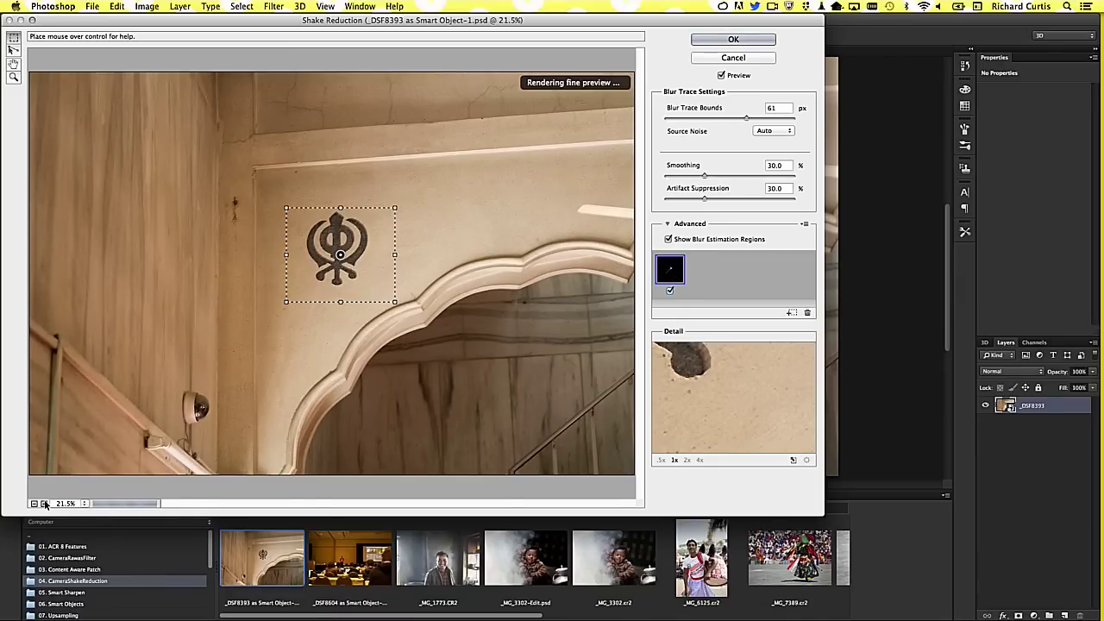
pyautogui.click(45, 503)
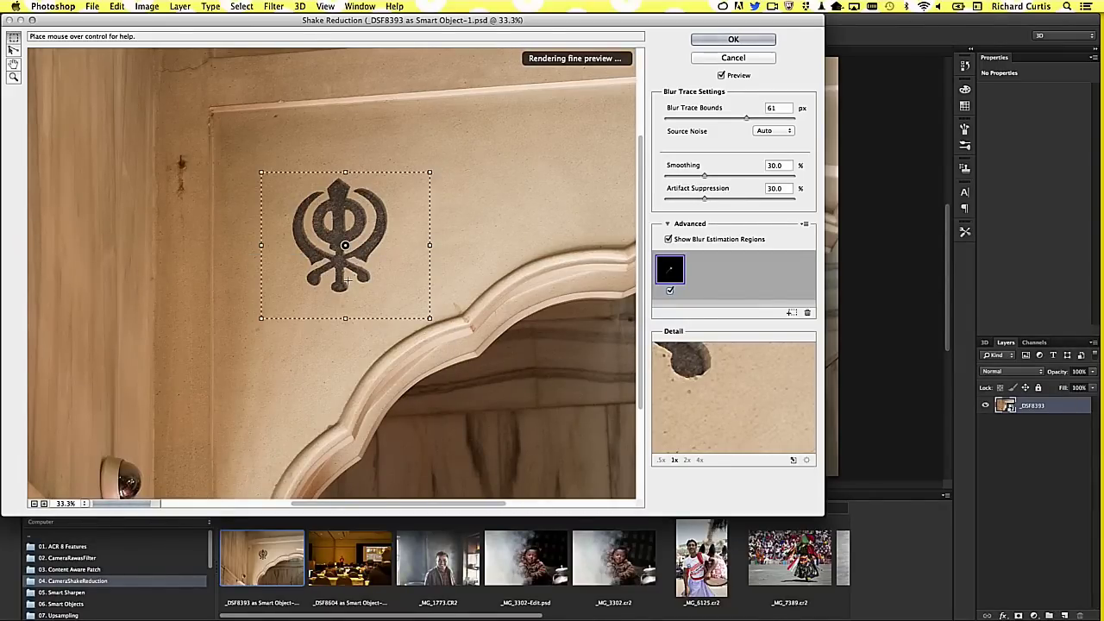
pyautogui.moveTo(217, 414); pyautogui.dragTo(326, 327)
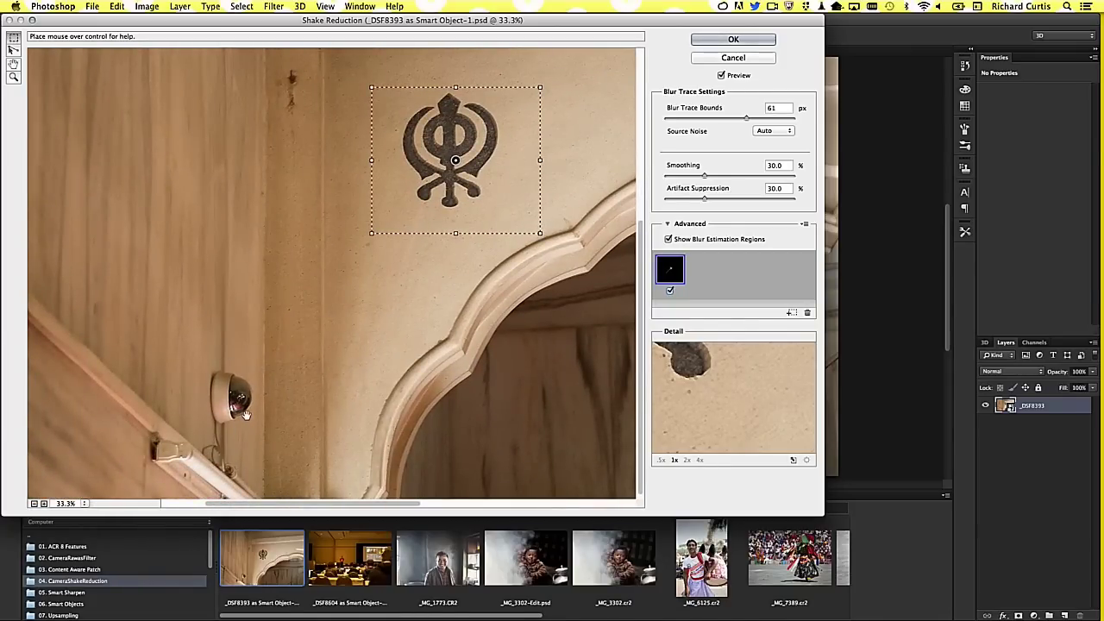
# - Compare the Shake Reduction preview on and off, enlarge the blur trace, then cancel the filter
pyautogui.click(721, 76)
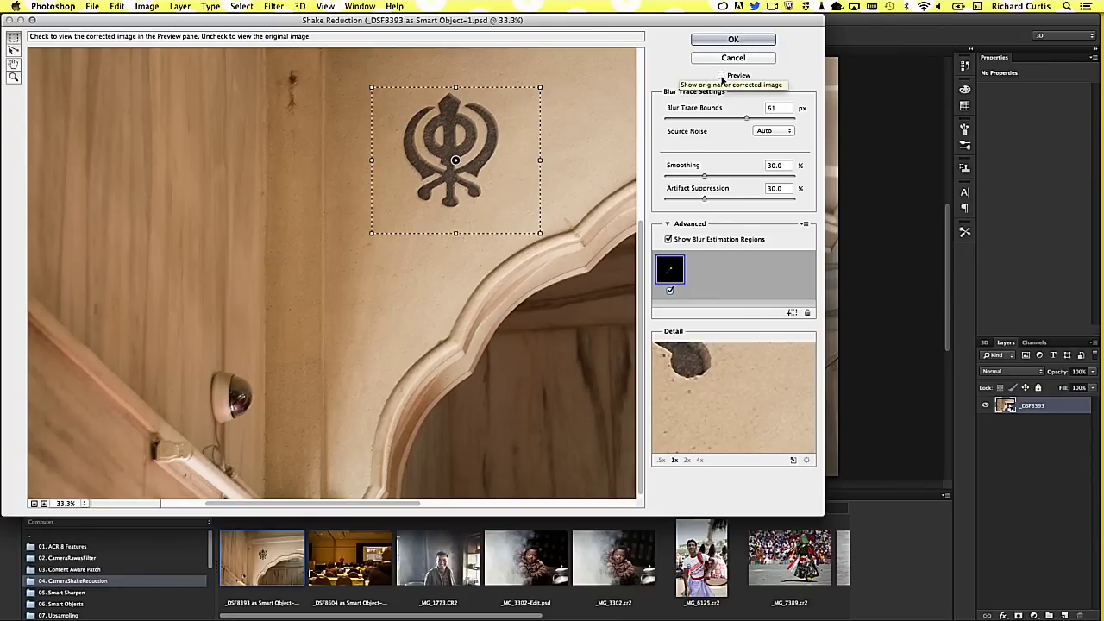
pyautogui.click(721, 76)
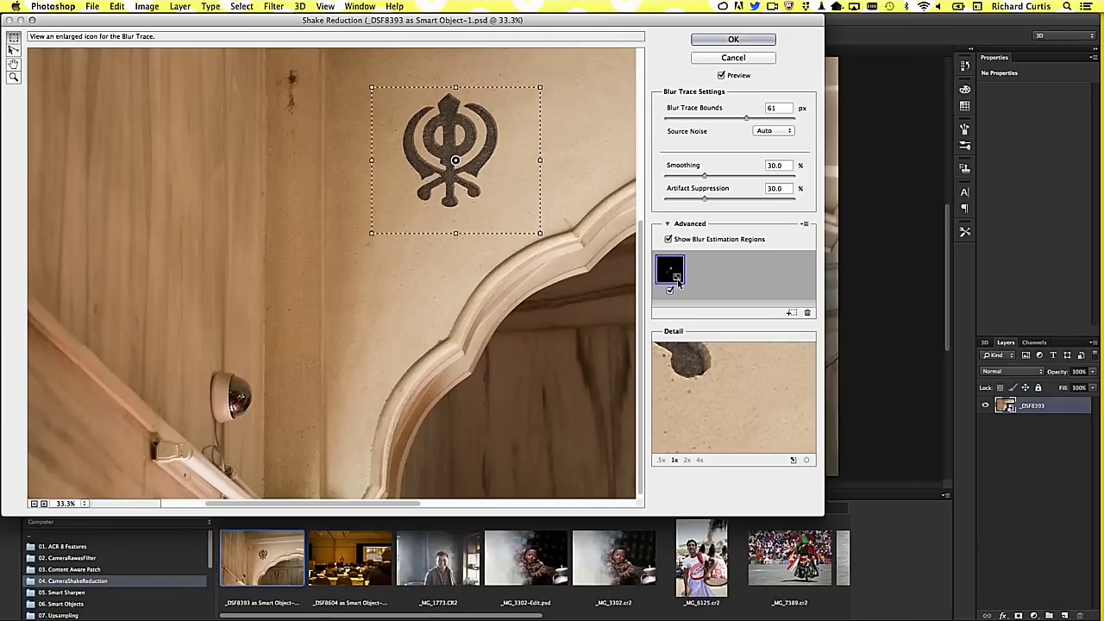
pyautogui.click(671, 273)
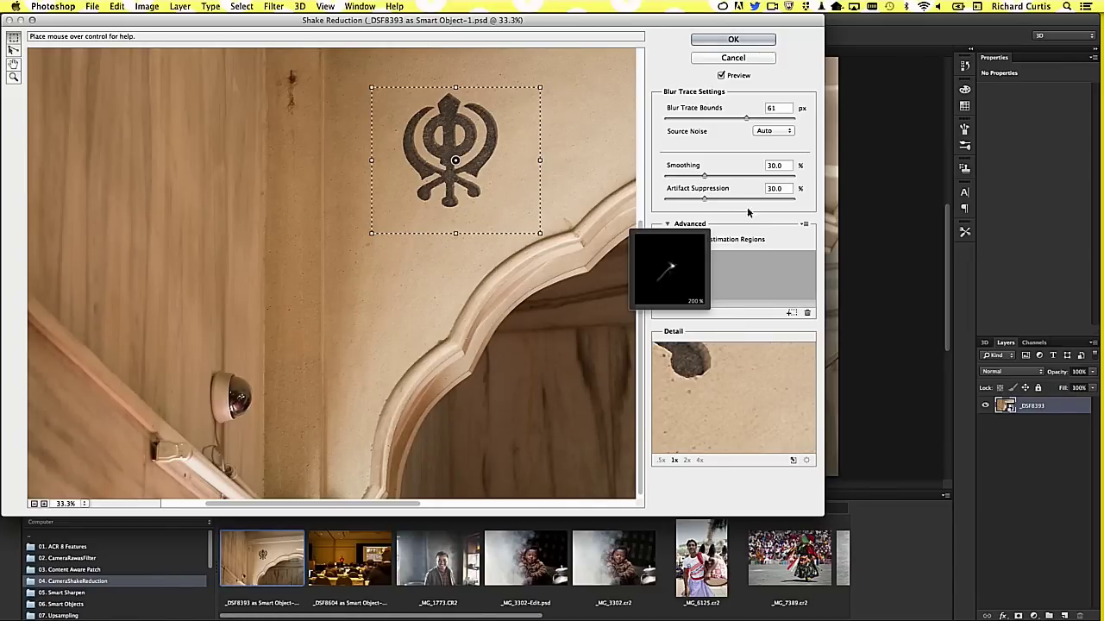
pyautogui.click(740, 58)
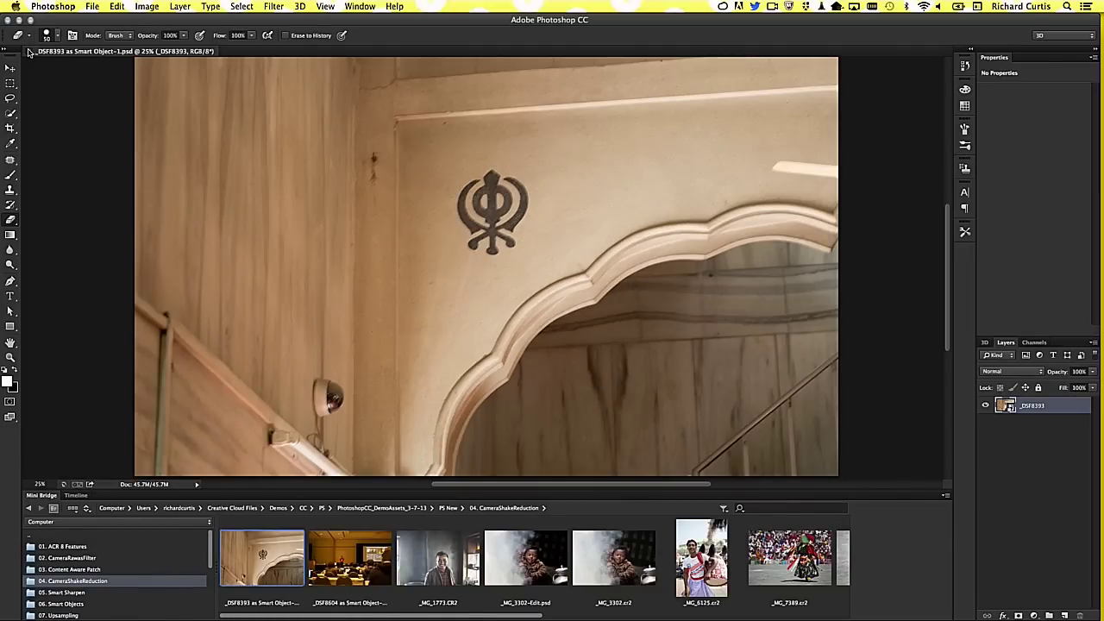
# - Close the emblem photo and open _DSF8604 from Mini Bridge, zoomed in on the presenter
pyautogui.click(28, 51)
pyautogui.moveTo(350, 556); pyautogui.dragTo(371, 261)
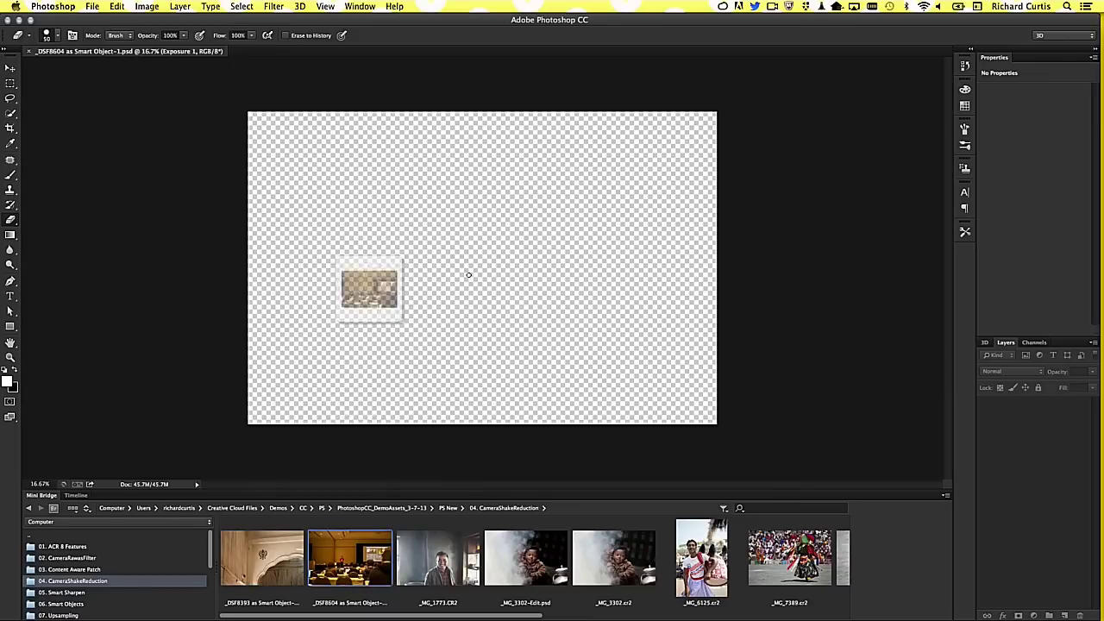
pyautogui.scroll(4, 462, 282)
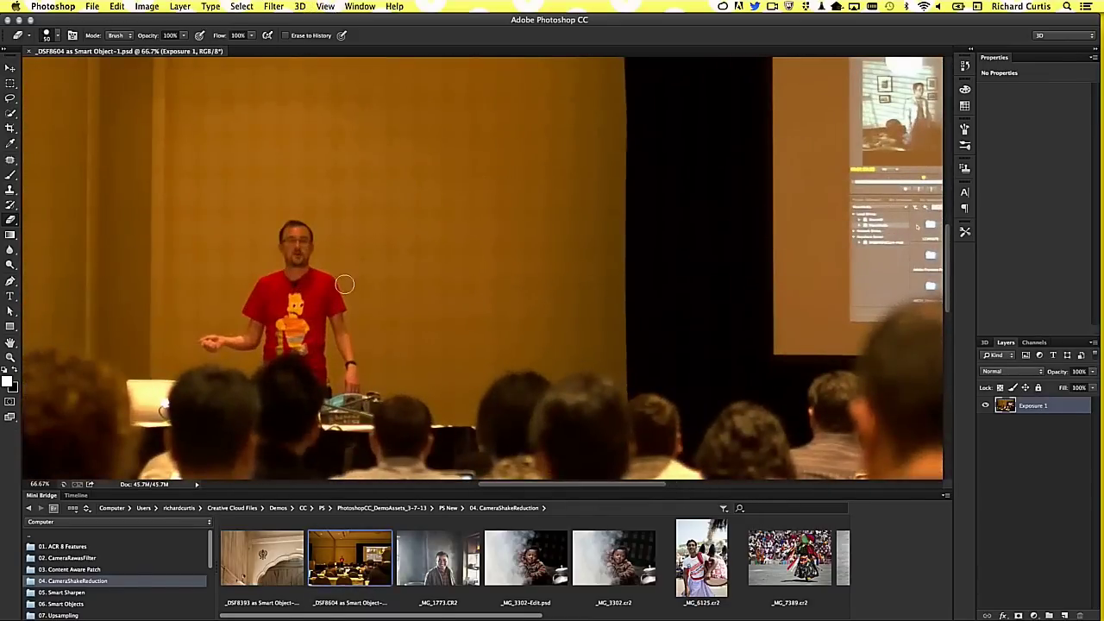
pyautogui.moveTo(339, 316)
pyautogui.mouseDown()
pyautogui.moveTo(416, 220)
pyautogui.moveTo(407, 241)
pyautogui.mouseUp()
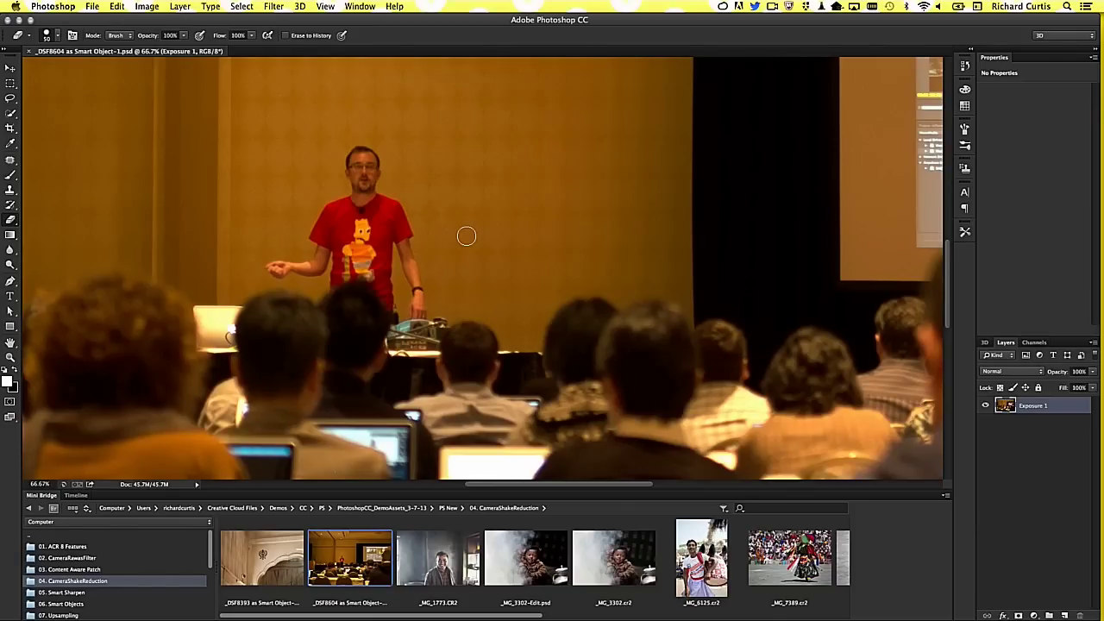
pyautogui.click(275, 6)
pyautogui.moveTo(286, 205)
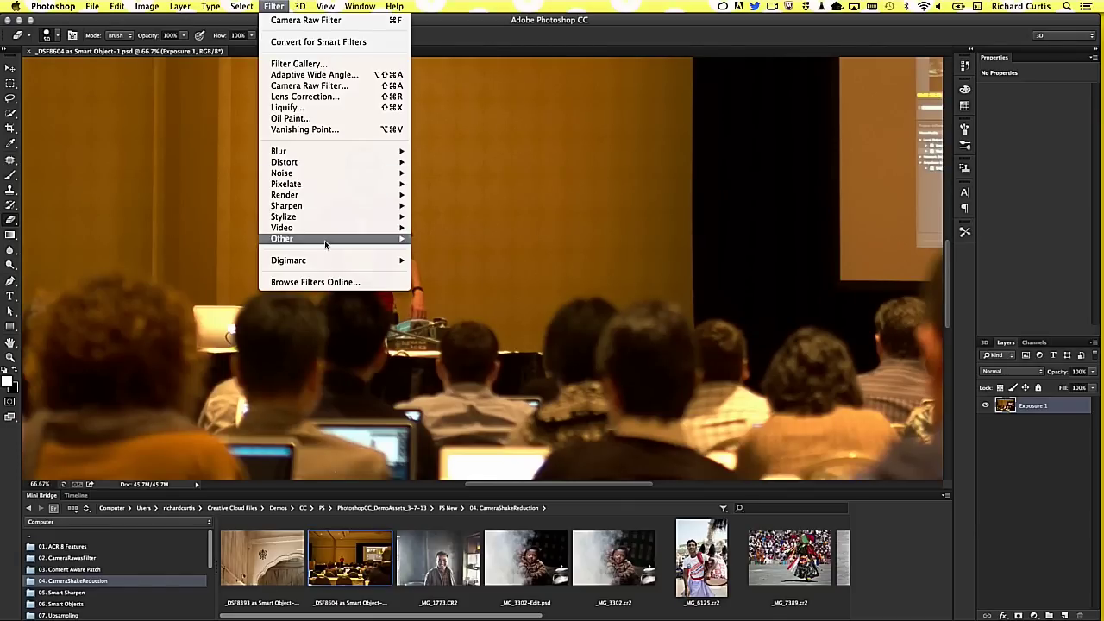
pyautogui.click(458, 205)
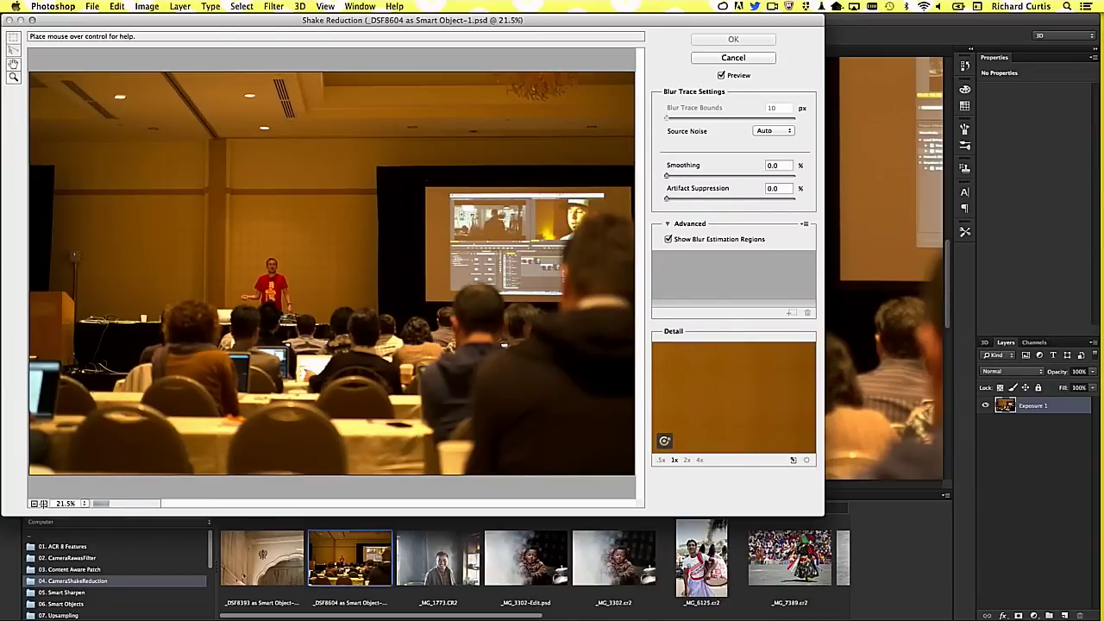
pyautogui.click(44, 502)
pyautogui.click(44, 503)
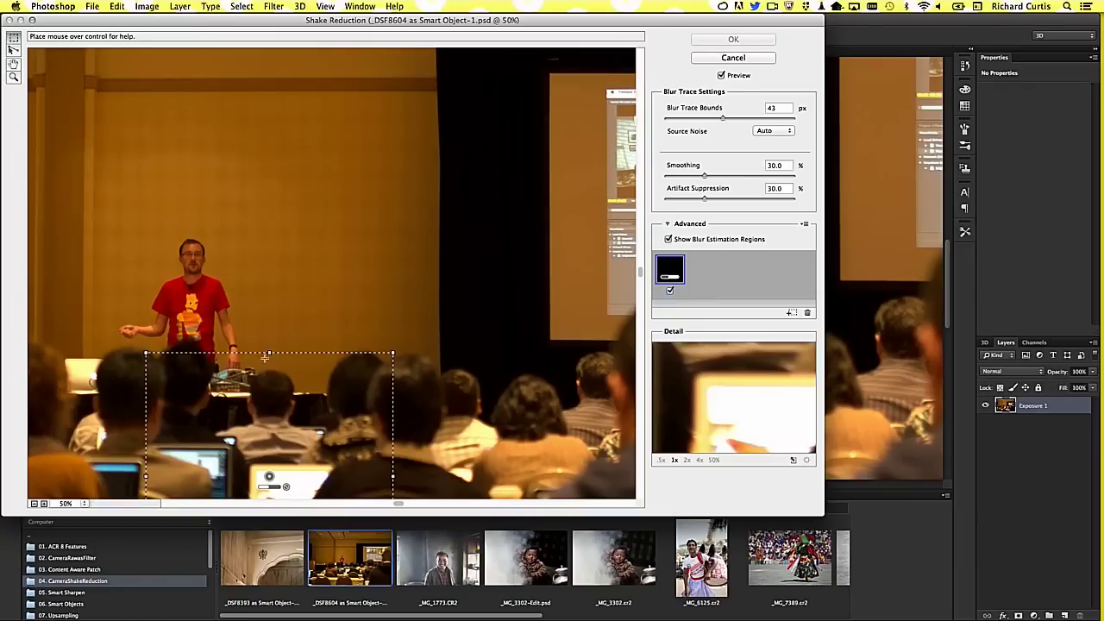
pyautogui.moveTo(269, 476)
pyautogui.mouseDown()
pyautogui.moveTo(210, 300)
pyautogui.moveTo(199, 312)
pyautogui.mouseUp()
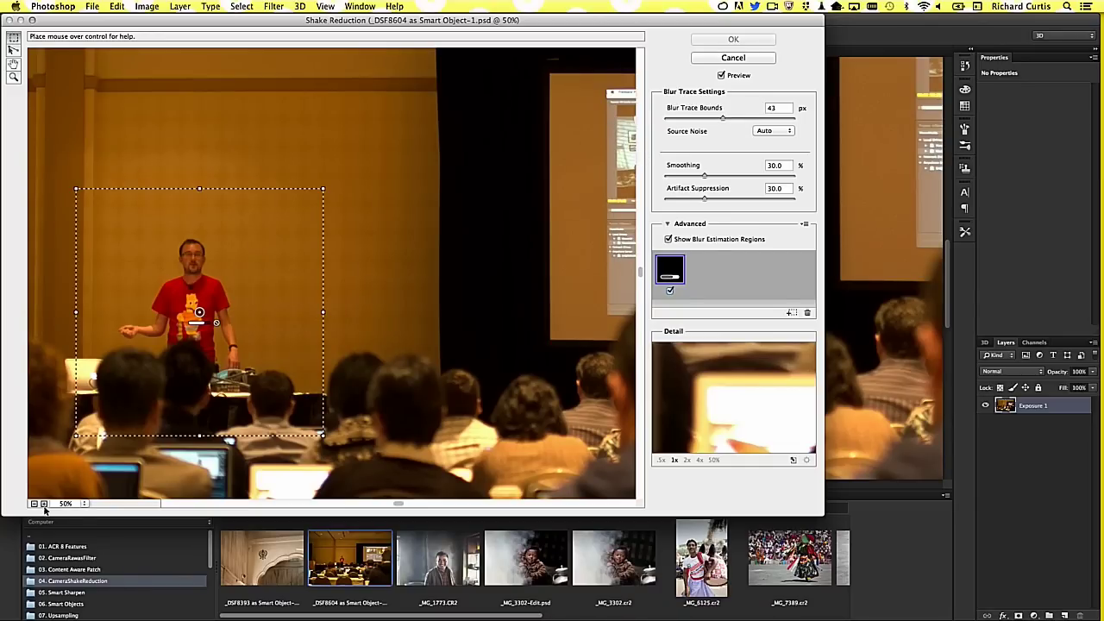
pyautogui.click(44, 504)
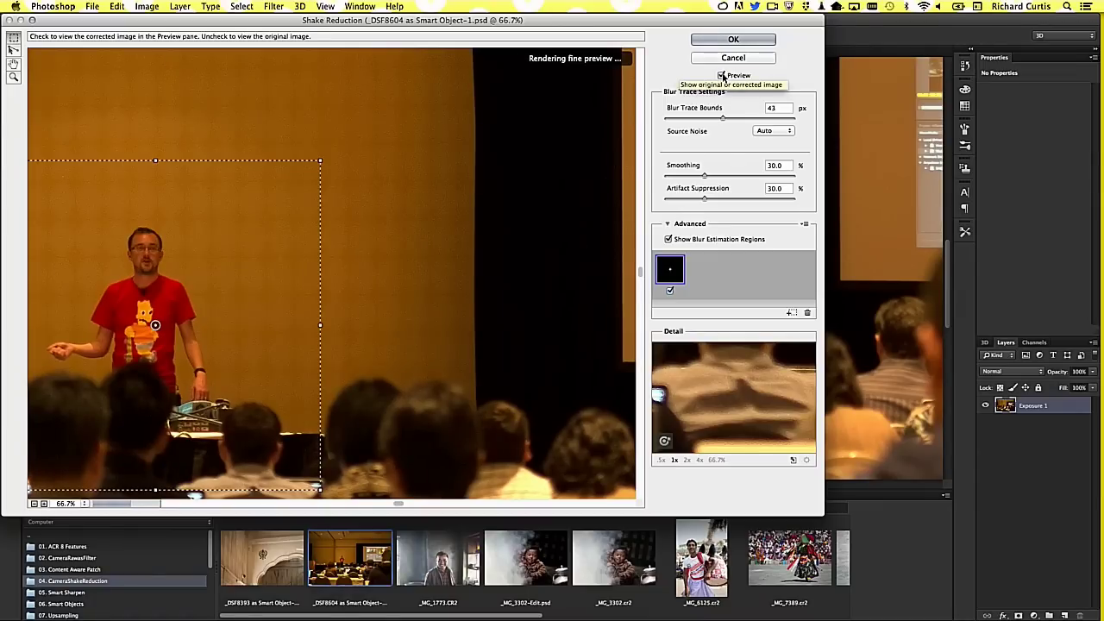
pyautogui.click(722, 76)
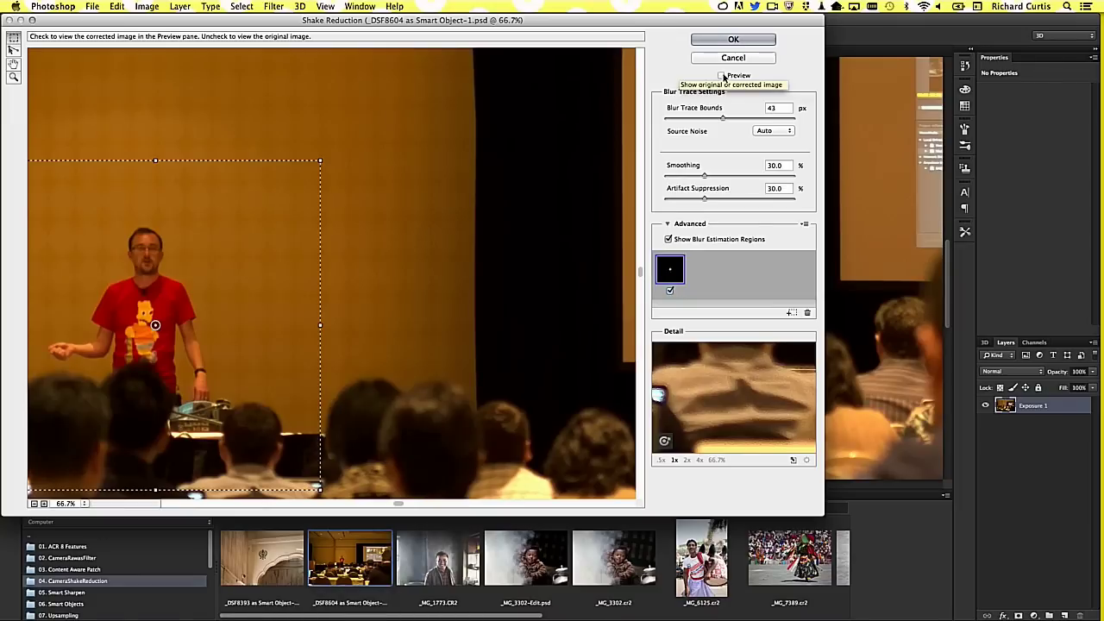
pyautogui.click(722, 76)
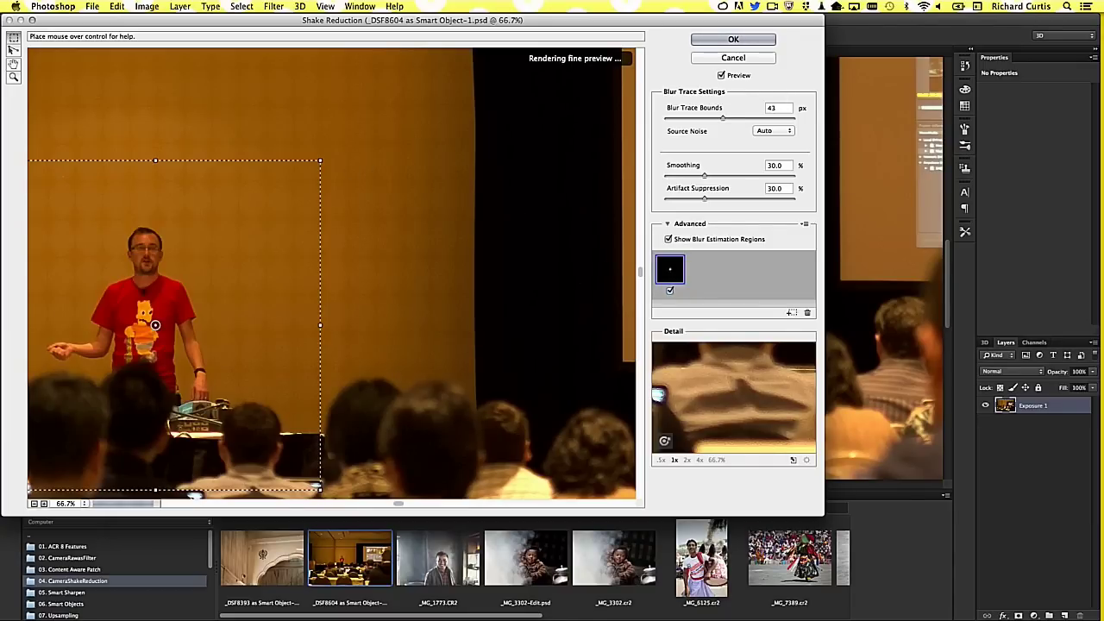
pyautogui.click(34, 504)
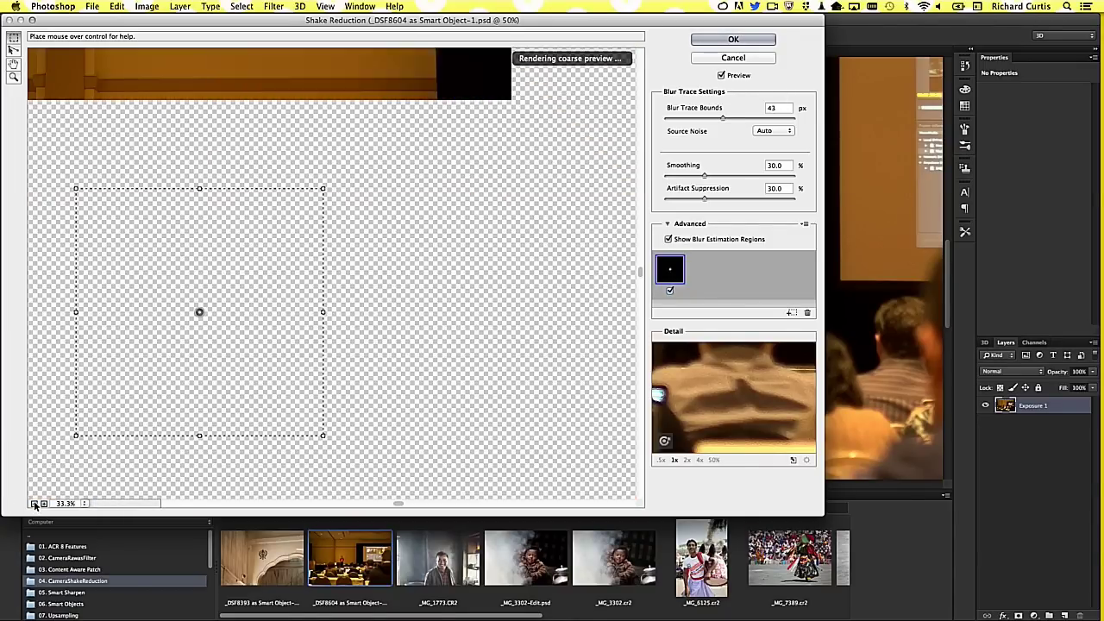
pyautogui.click(751, 57)
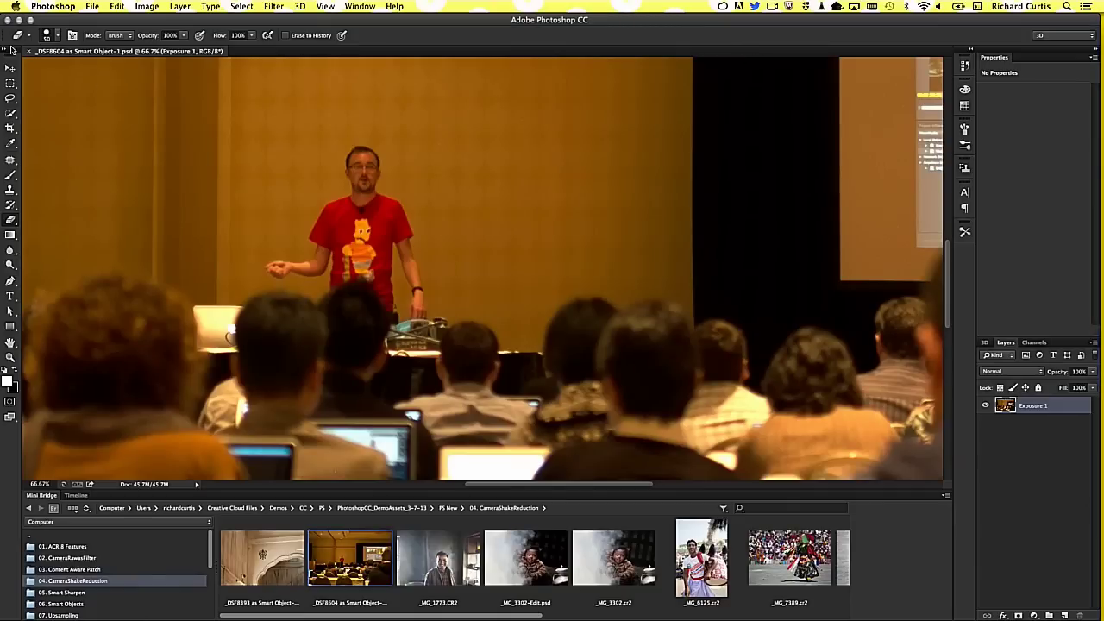
# - Close the previous photo and open DSCF9388.RAF through Camera Raw, zoomed in on the mouth
pyautogui.click(29, 51)
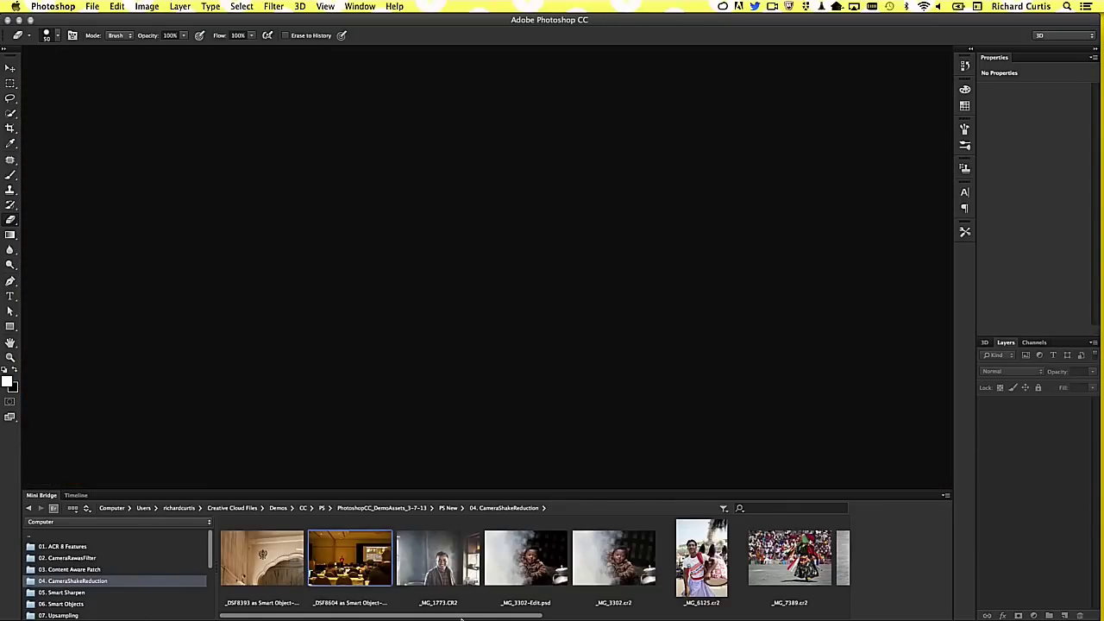
pyautogui.click(757, 615)
pyautogui.moveTo(727, 578); pyautogui.dragTo(559, 274)
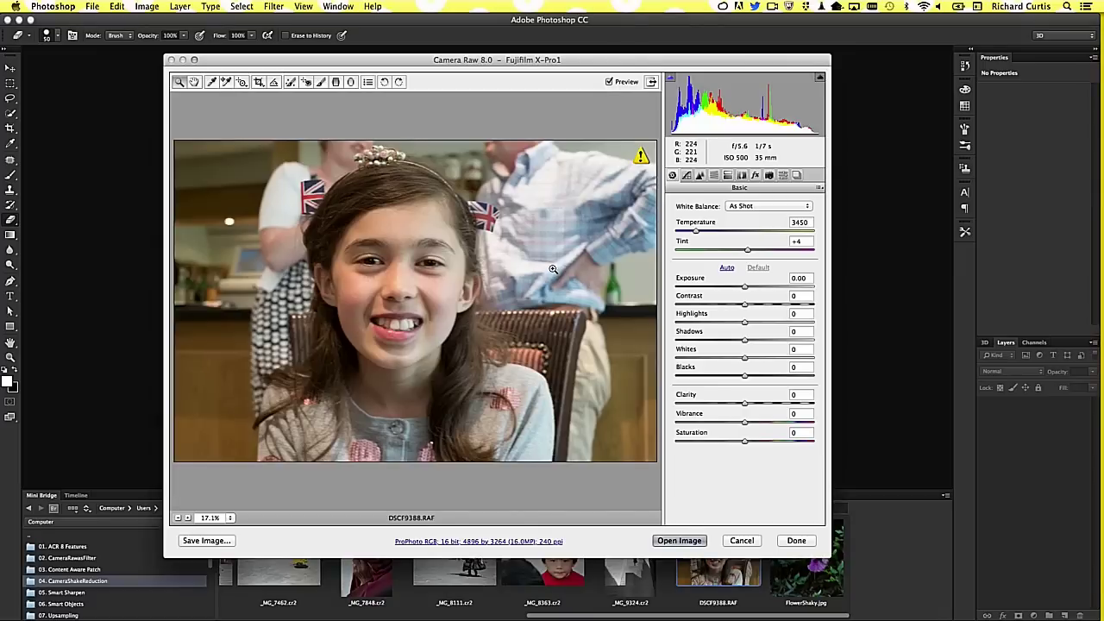
pyautogui.click(740, 540)
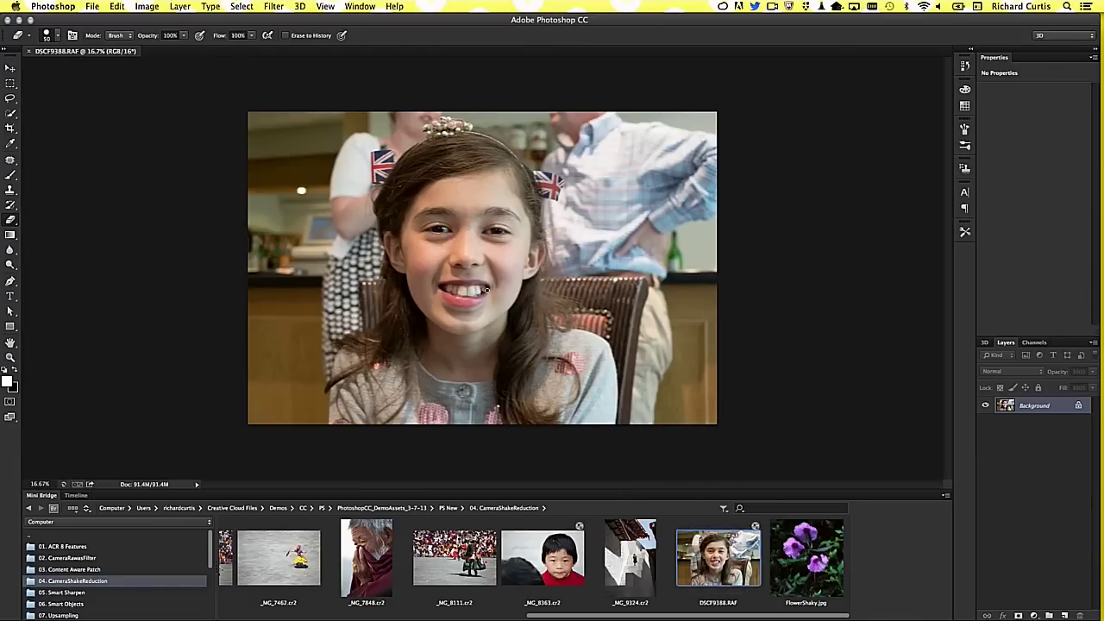
pyautogui.scroll(1, 487, 291)
pyautogui.scroll(1, 486, 291)
pyautogui.scroll(1, 486, 290)
pyautogui.scroll(1, 483, 293)
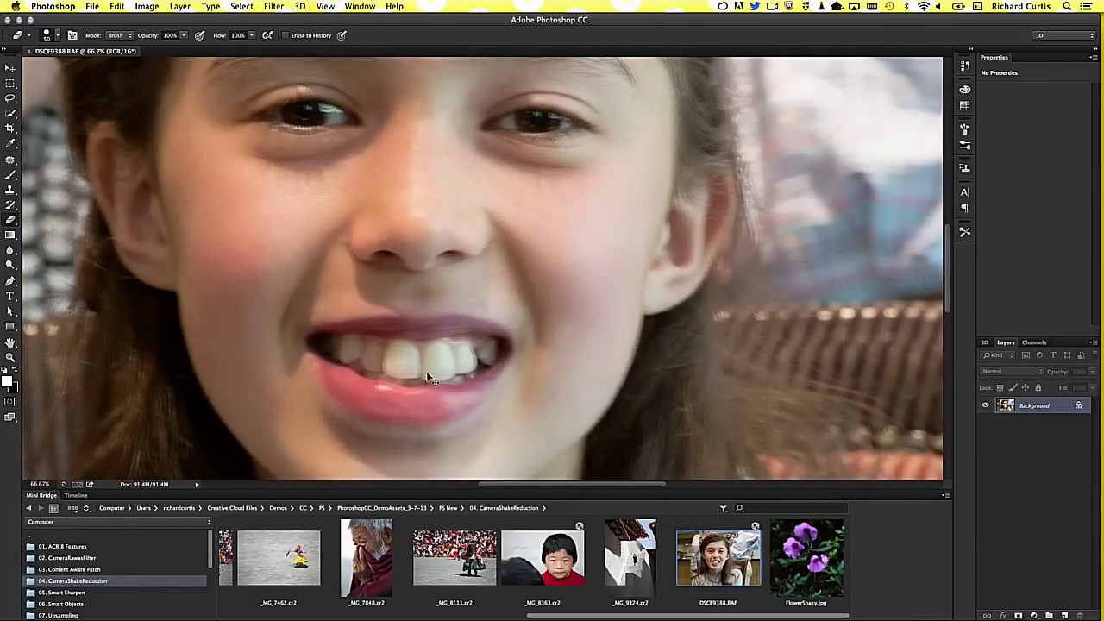
pyautogui.click(274, 7)
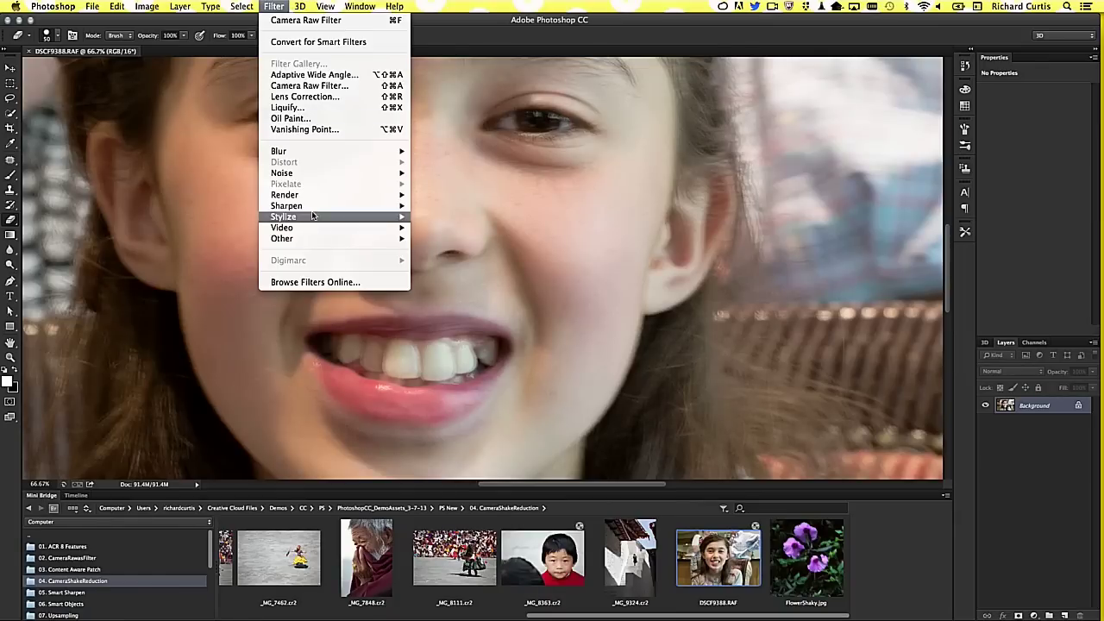
pyautogui.click(455, 206)
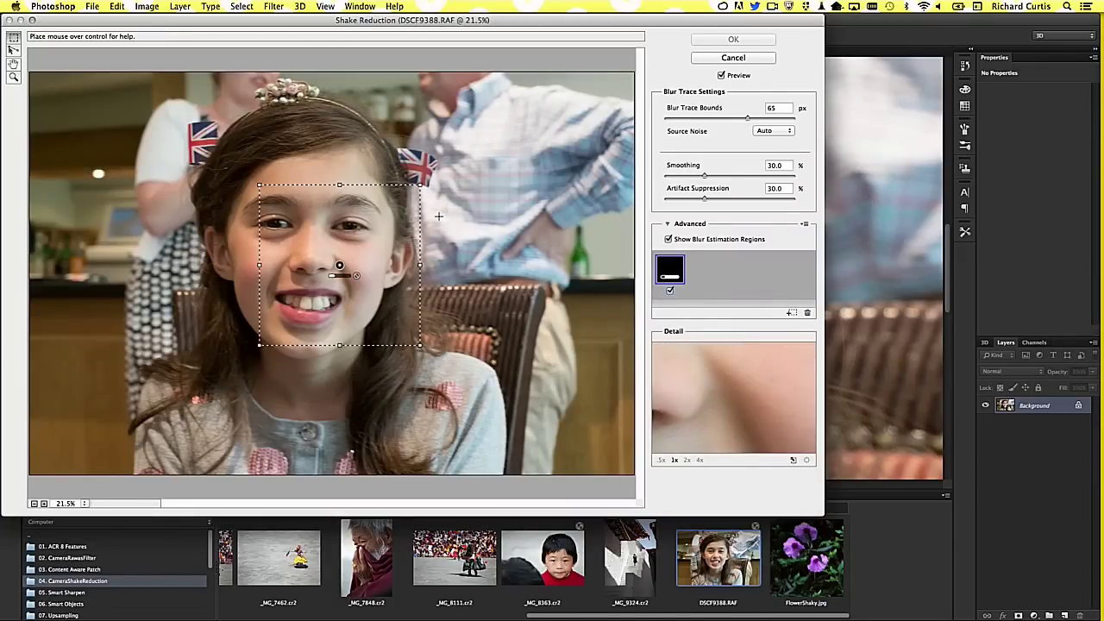
pyautogui.moveTo(420, 184); pyautogui.dragTo(397, 211)
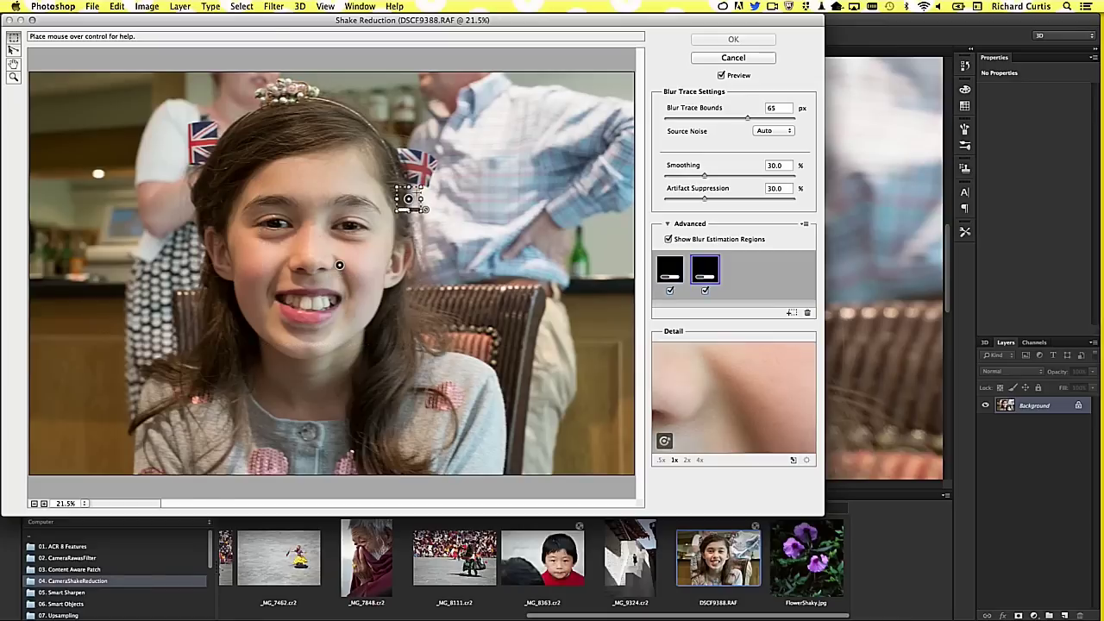
pyautogui.press('BackSpace')
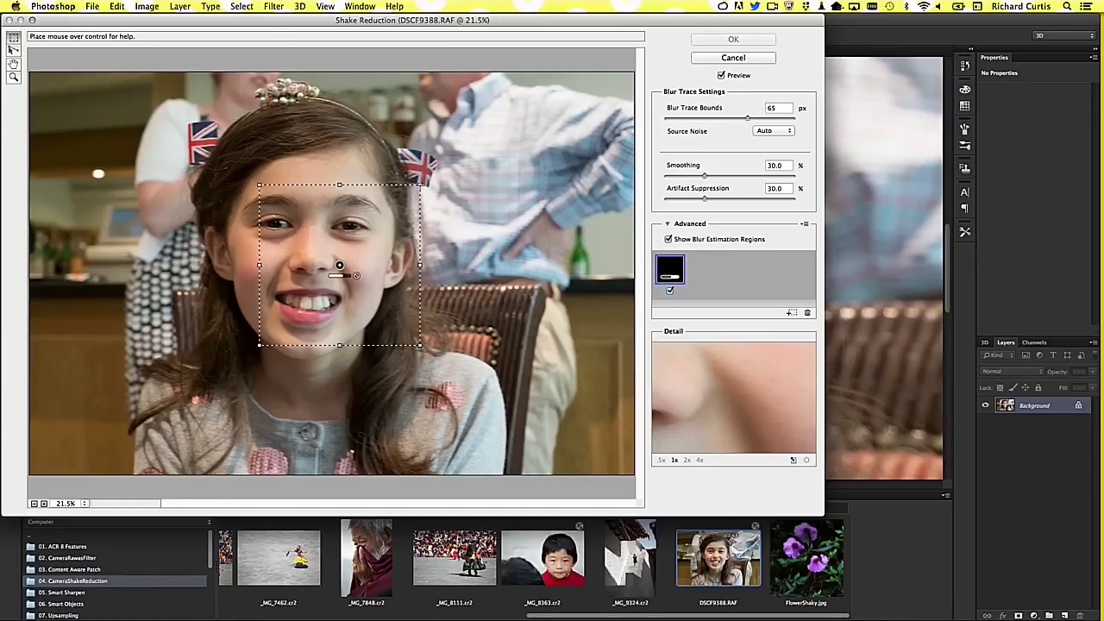
pyautogui.moveTo(420, 185); pyautogui.dragTo(364, 251)
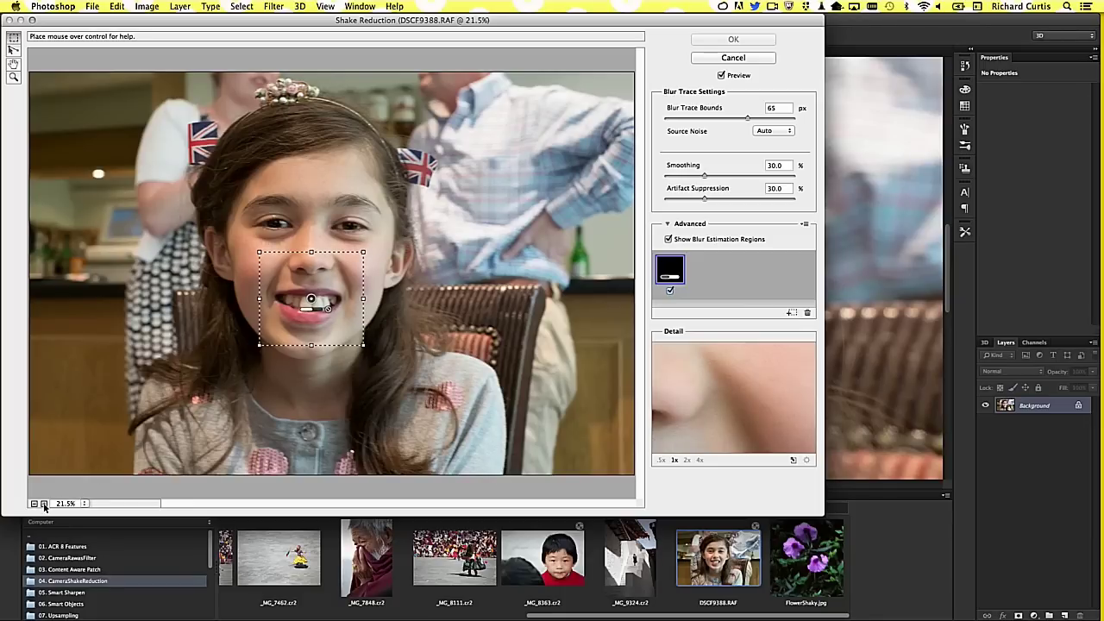
pyautogui.click(44, 504)
pyautogui.click(44, 504)
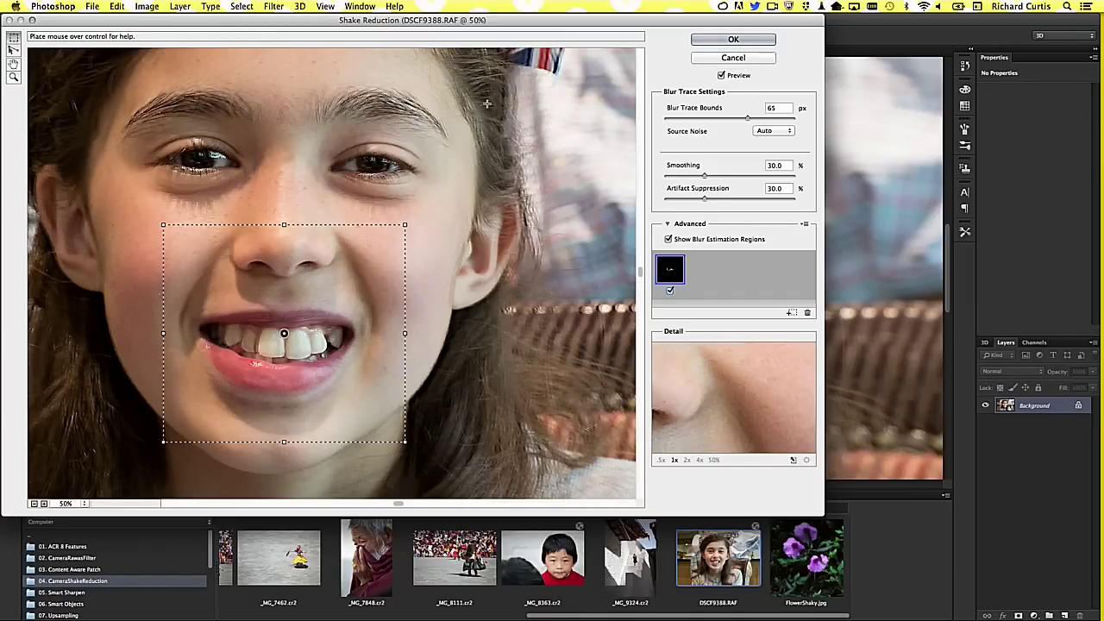
pyautogui.moveTo(489, 105); pyautogui.dragTo(414, 230)
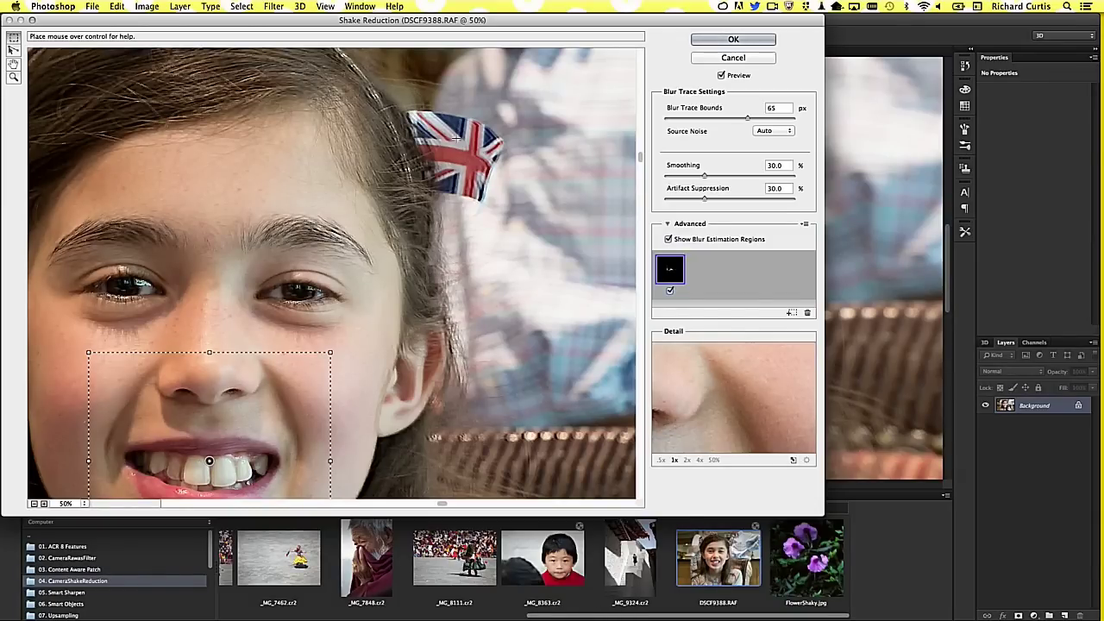
pyautogui.click(733, 58)
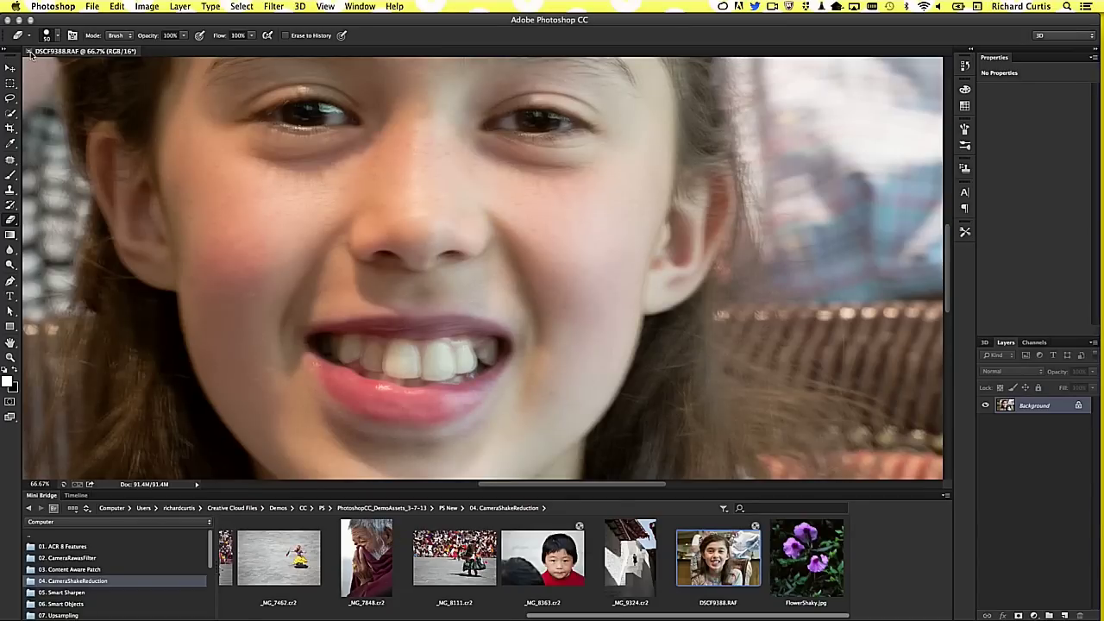
# - Close the portrait without saving and open Hiking_Shot02_0001.jpg from 05. Smart Sharpen at 50% zoom
pyautogui.press('super+w')
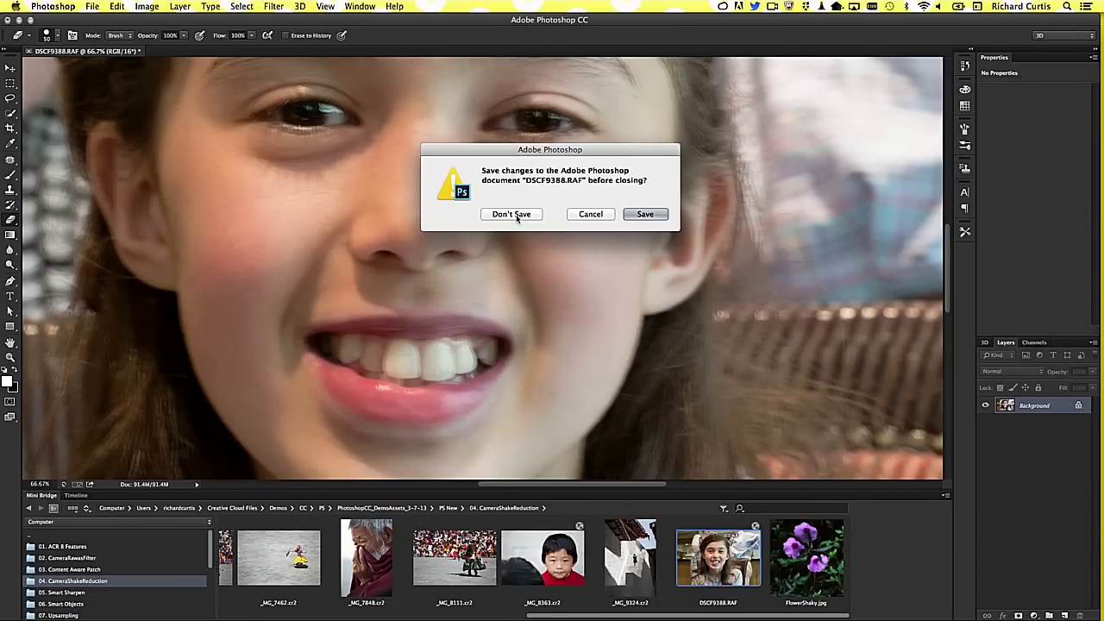
pyautogui.click(510, 216)
pyautogui.click(65, 594)
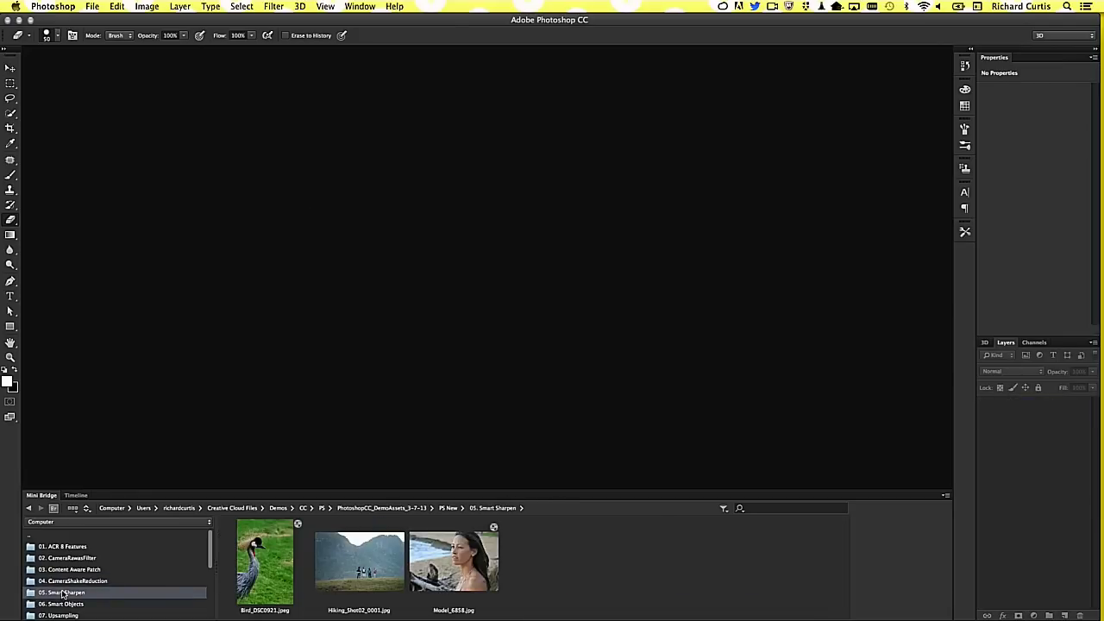
pyautogui.doubleClick(353, 570)
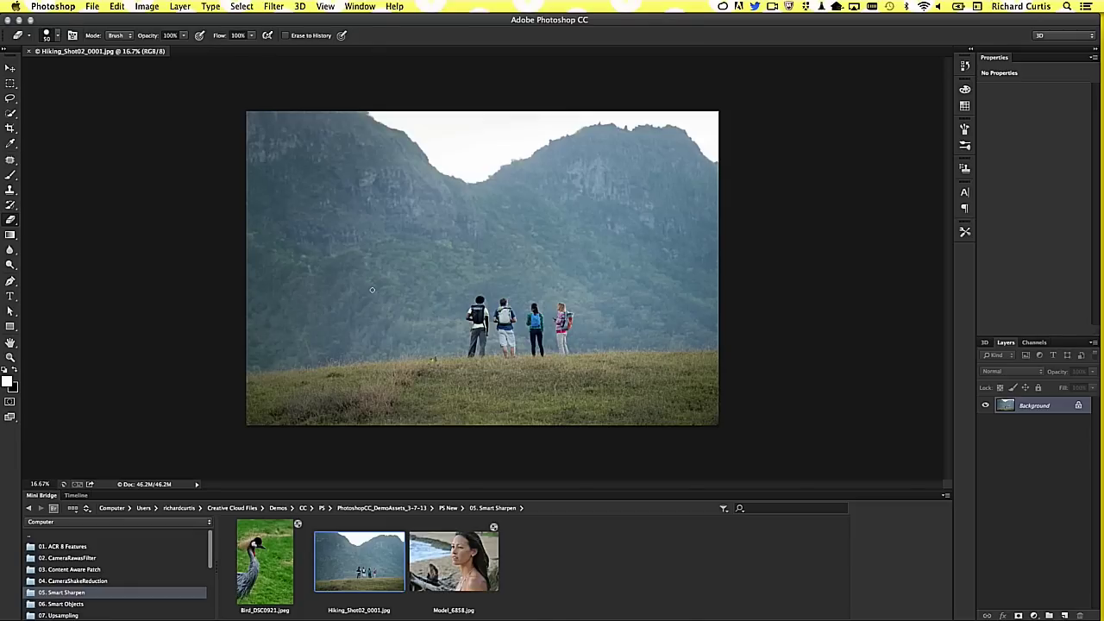
pyautogui.press('super+plus')
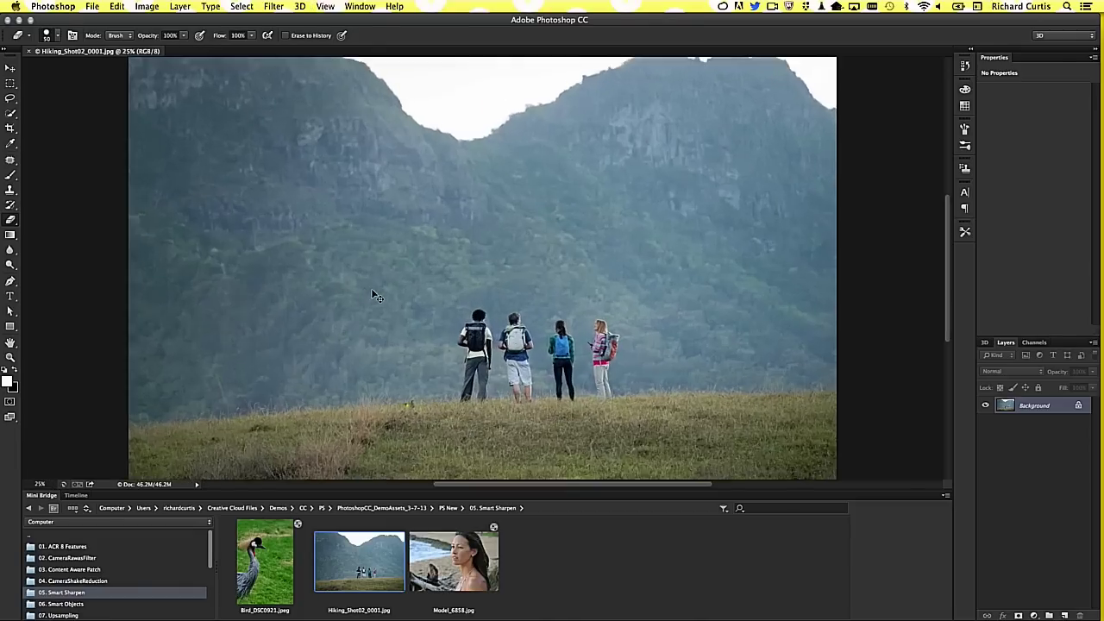
pyautogui.press('super+plus')
pyautogui.press('super+plus')
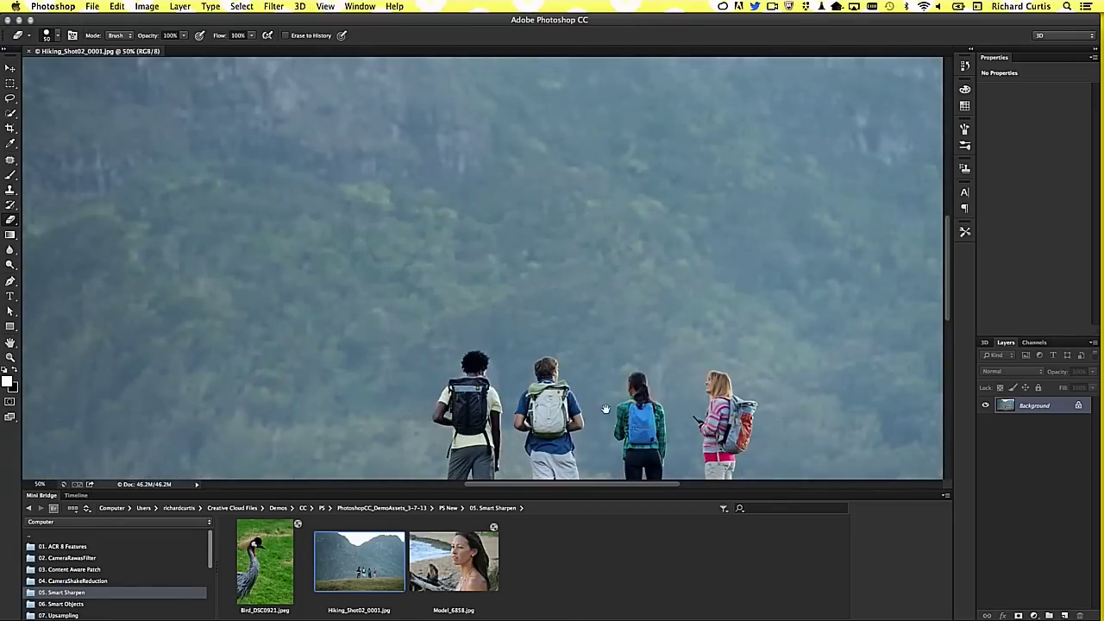
pyautogui.moveTo(546, 289); pyautogui.dragTo(520, 185)
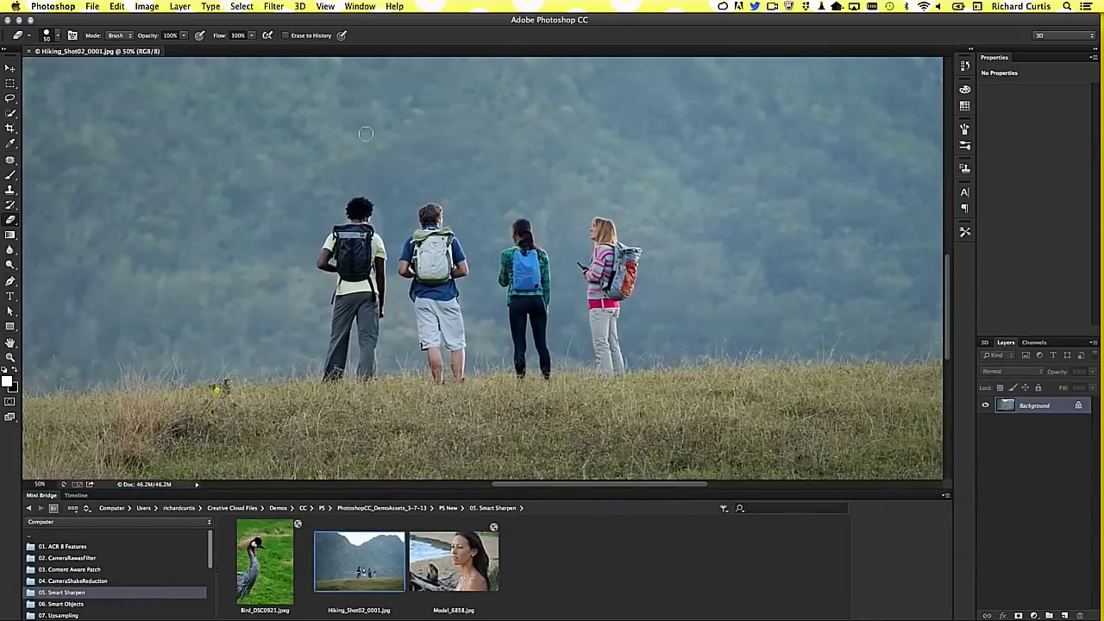
pyautogui.click(273, 7)
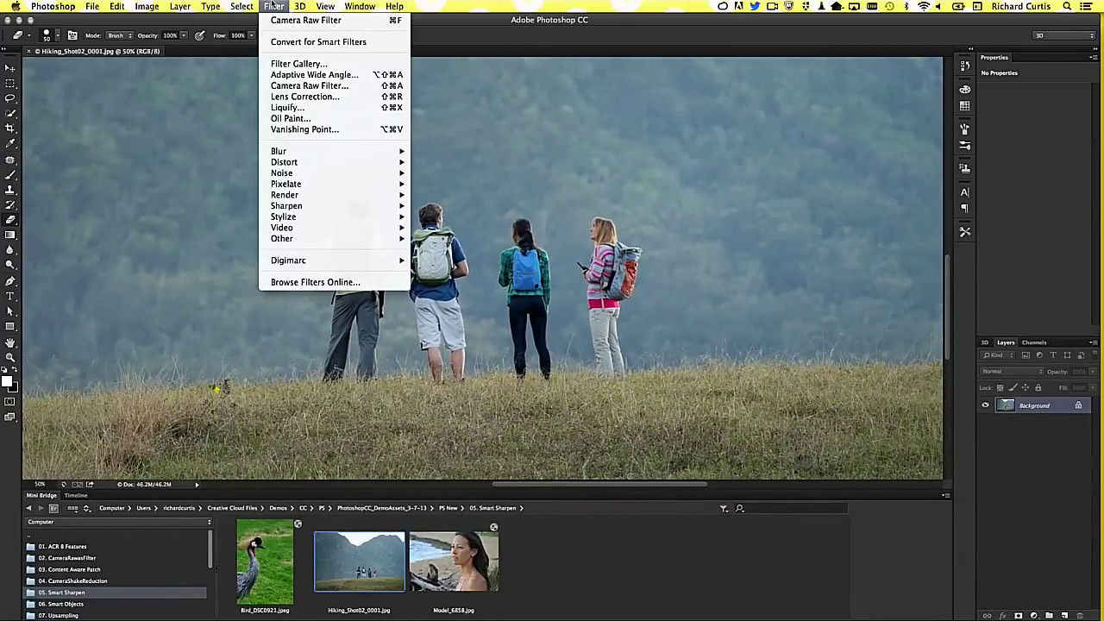
pyautogui.moveTo(286, 205)
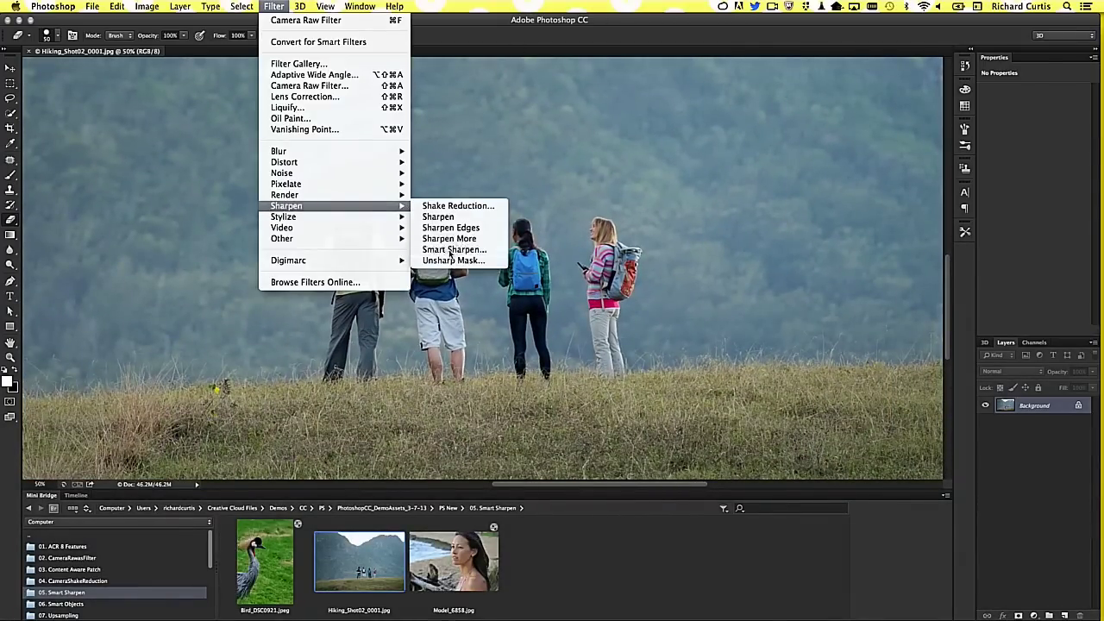
# - Start Smart Sharpen in Use Legacy mode and raise Amount to 369% while previewing the hikers
pyautogui.click(452, 249)
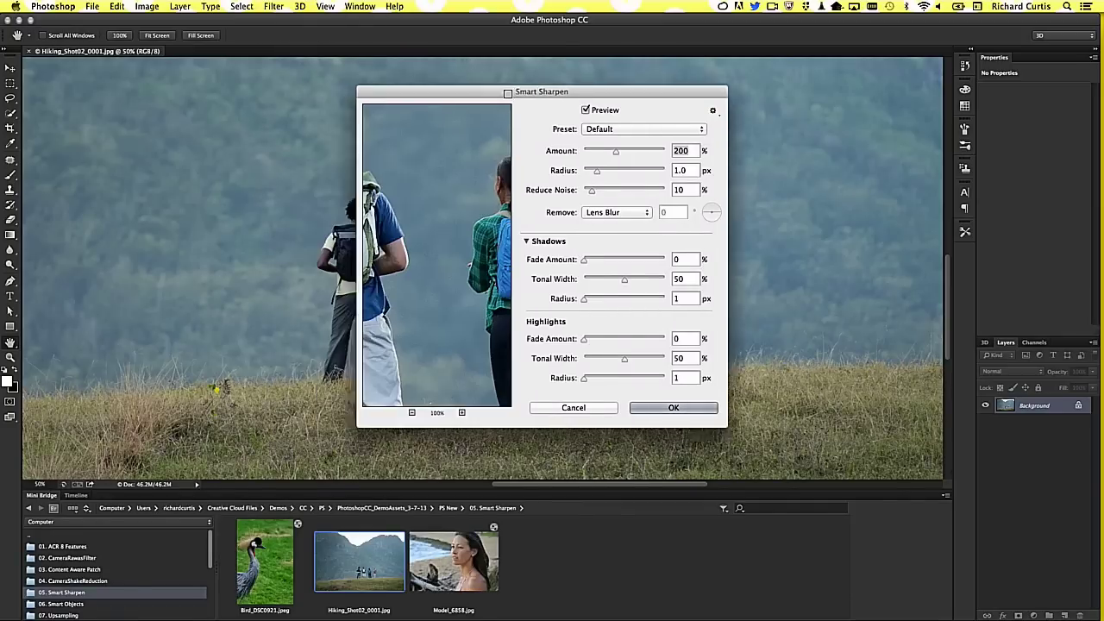
pyautogui.moveTo(604, 91); pyautogui.dragTo(802, 92)
pyautogui.click(910, 111)
pyautogui.click(871, 127)
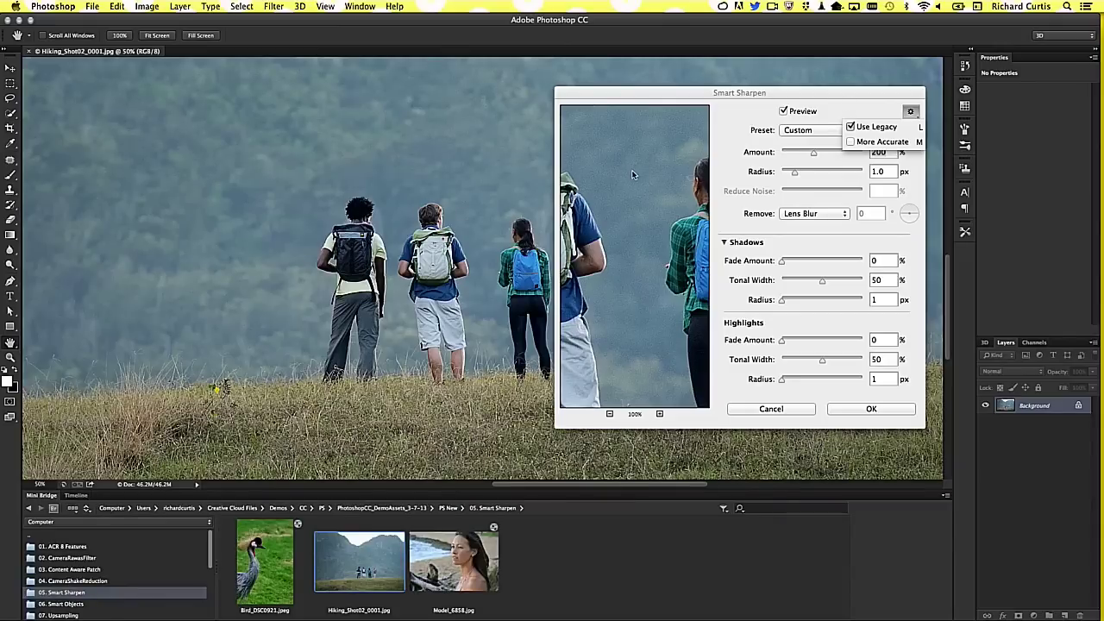
pyautogui.click(749, 100)
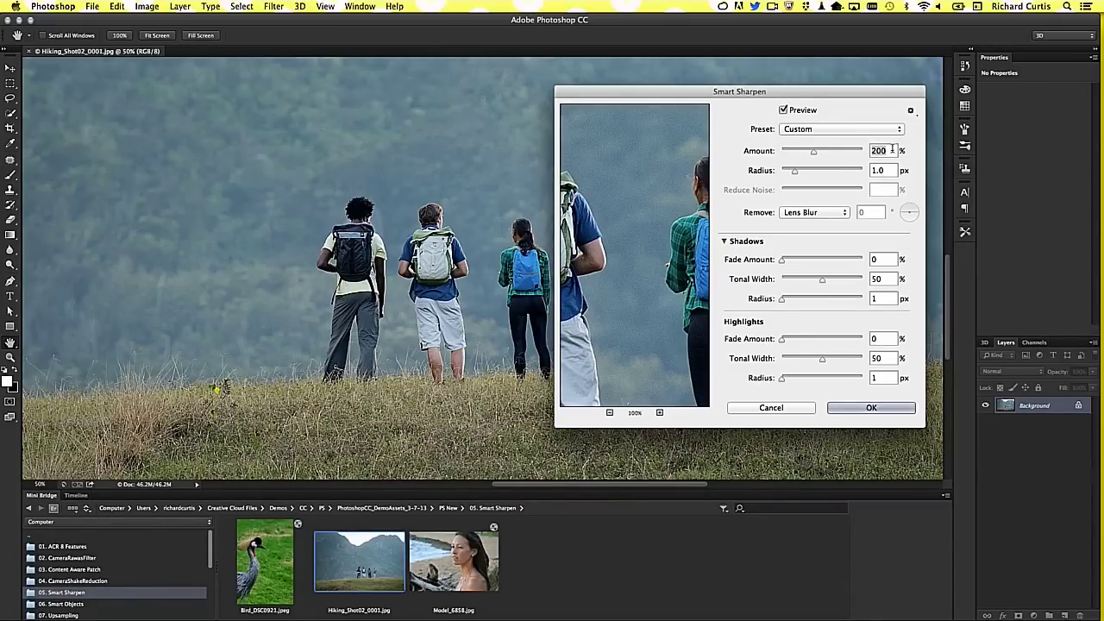
pyautogui.moveTo(581, 137)
pyautogui.mouseDown()
pyautogui.moveTo(620, 258)
pyautogui.moveTo(607, 209)
pyautogui.moveTo(629, 226)
pyautogui.moveTo(623, 320)
pyautogui.moveTo(636, 214)
pyautogui.moveTo(646, 214)
pyautogui.mouseUp()
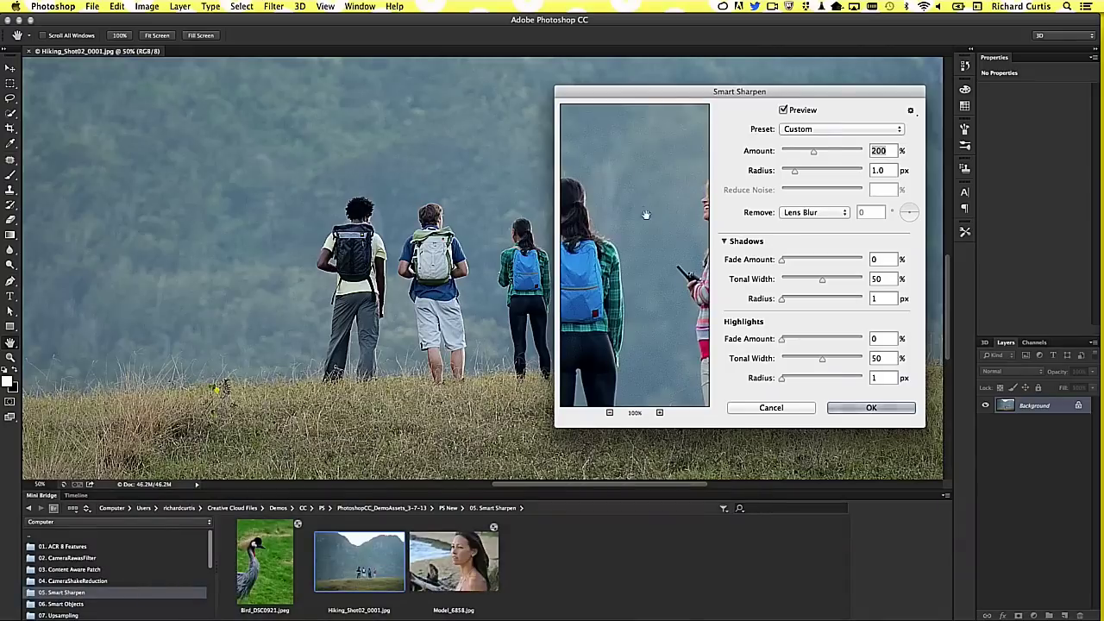
pyautogui.moveTo(814, 152); pyautogui.dragTo(841, 153)
pyautogui.moveTo(635, 176)
pyautogui.mouseDown()
pyautogui.moveTo(677, 153)
pyautogui.moveTo(650, 221)
pyautogui.mouseUp()
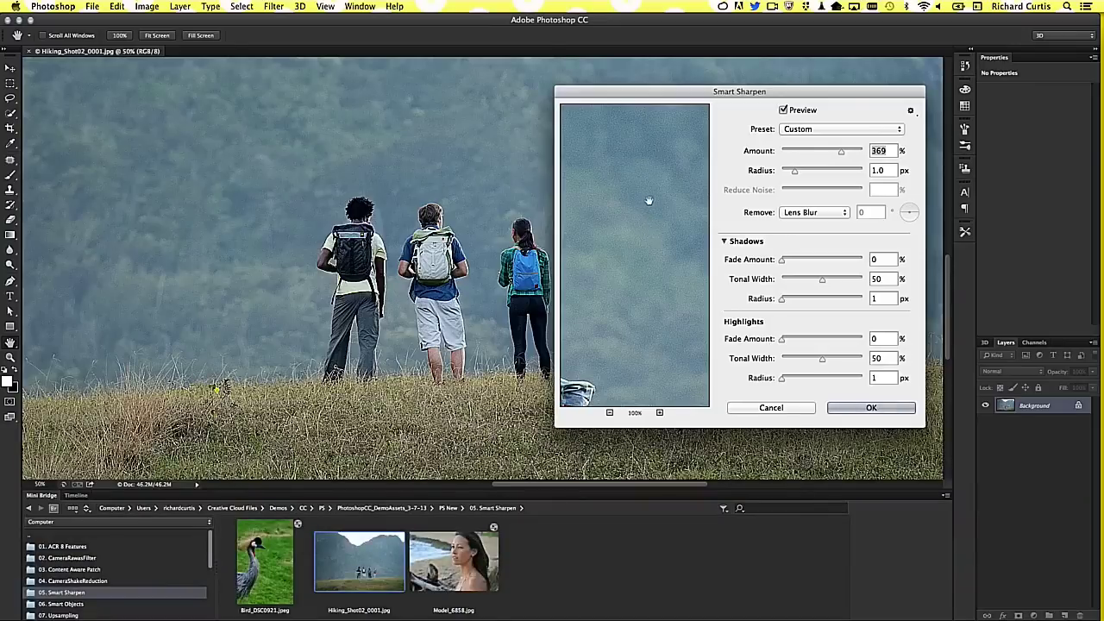
# - Turn Use Legacy off, set Reduce Noise to 54% and apply the sharpening
pyautogui.click(910, 110)
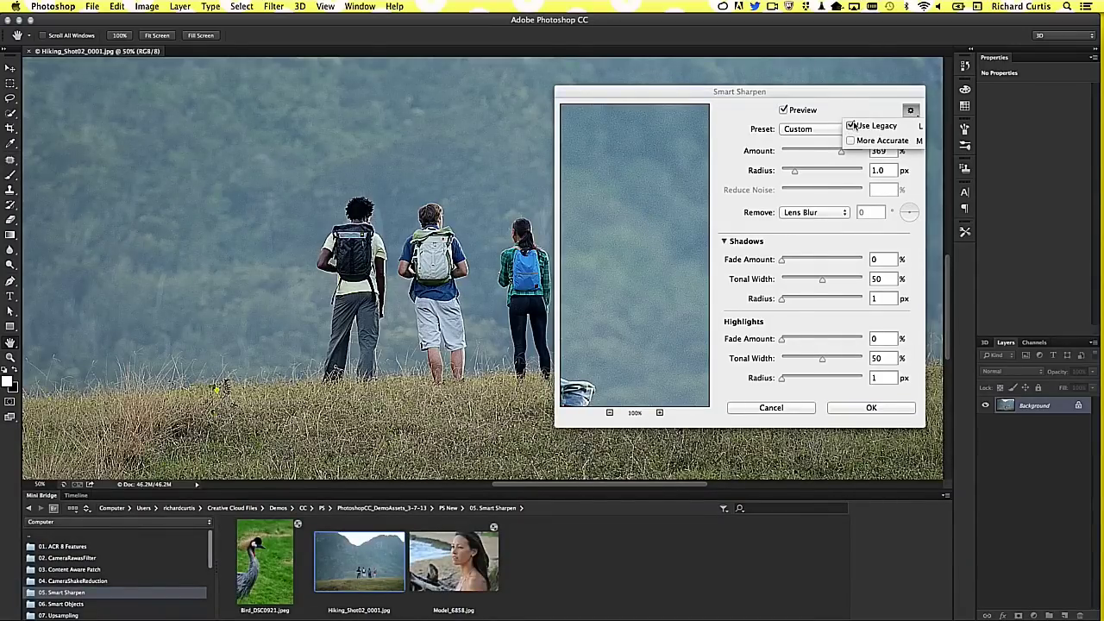
pyautogui.click(851, 126)
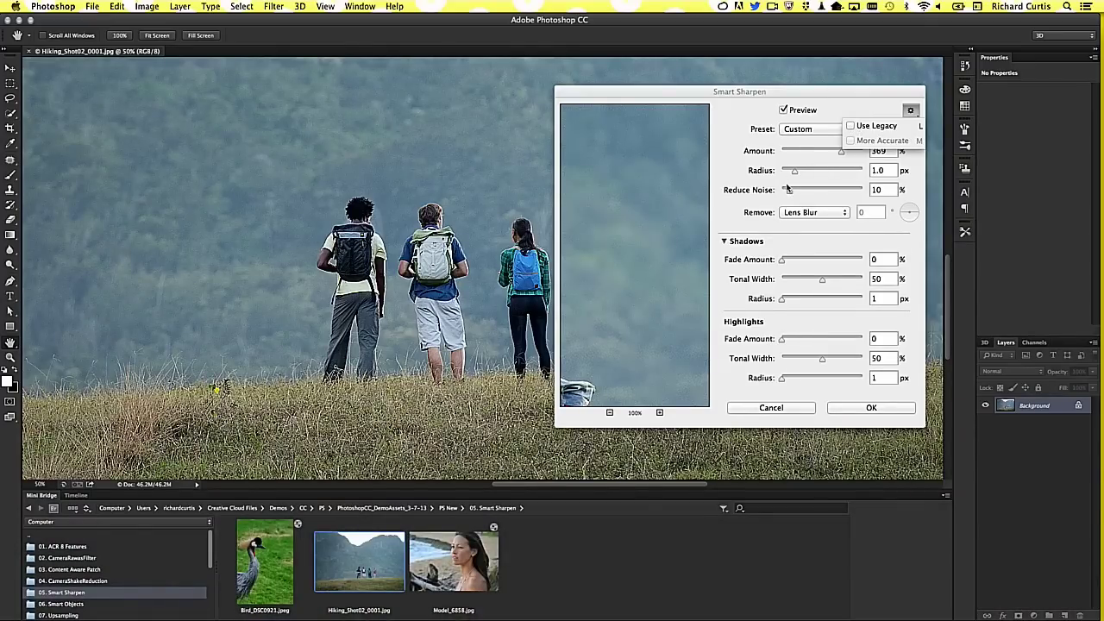
pyautogui.moveTo(592, 171)
pyautogui.mouseDown()
pyautogui.moveTo(631, 216)
pyautogui.moveTo(616, 213)
pyautogui.moveTo(647, 142)
pyautogui.moveTo(652, 250)
pyautogui.moveTo(686, 172)
pyautogui.mouseUp()
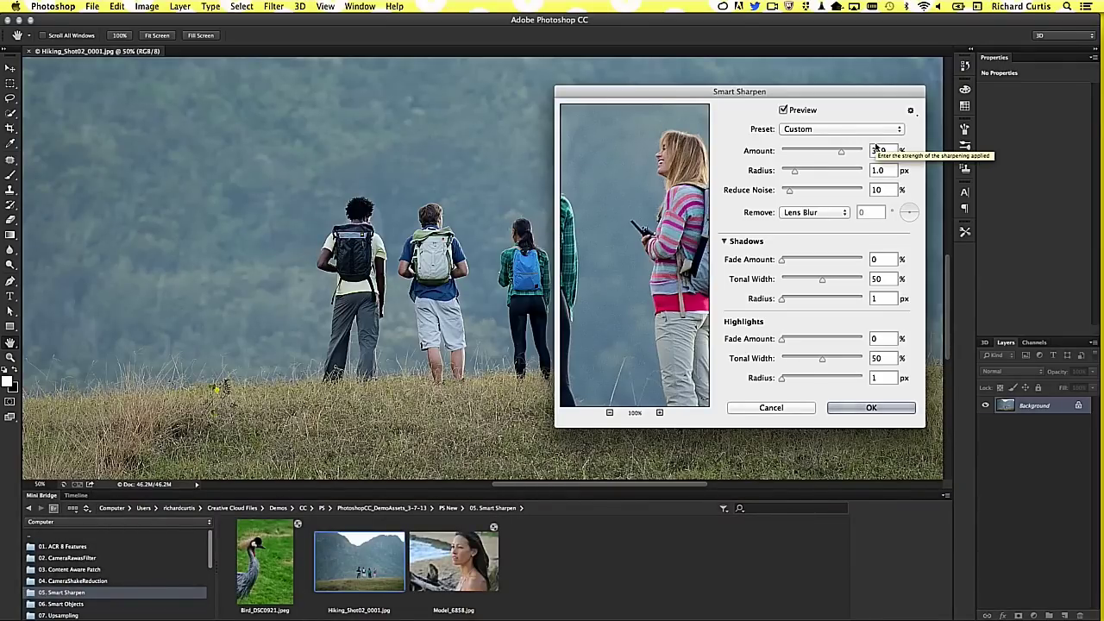
pyautogui.moveTo(788, 191); pyautogui.dragTo(824, 190)
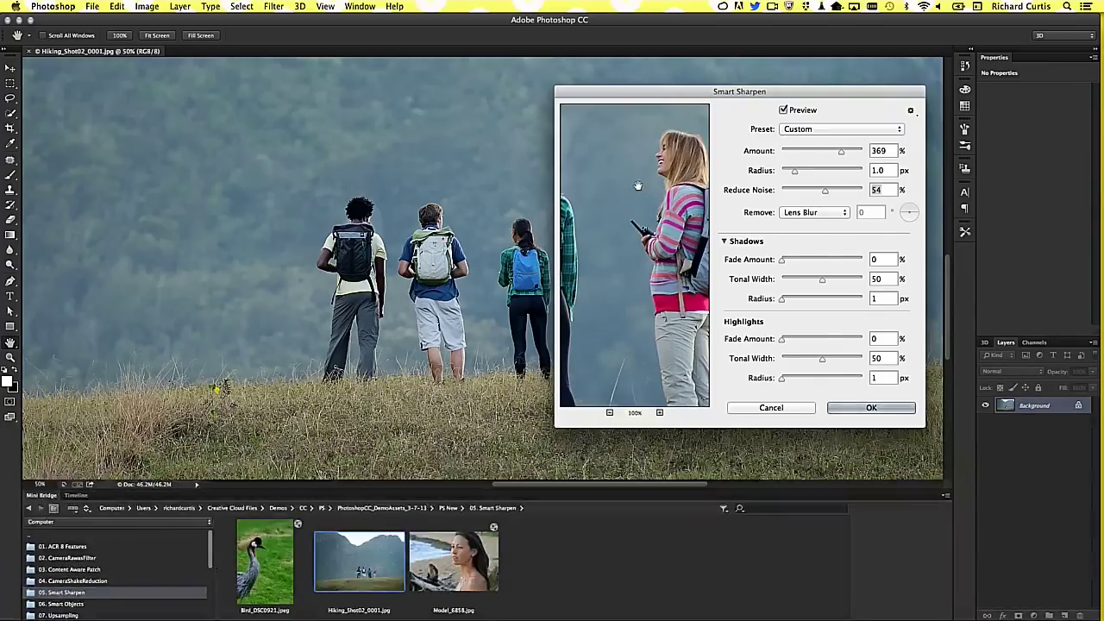
pyautogui.click(771, 409)
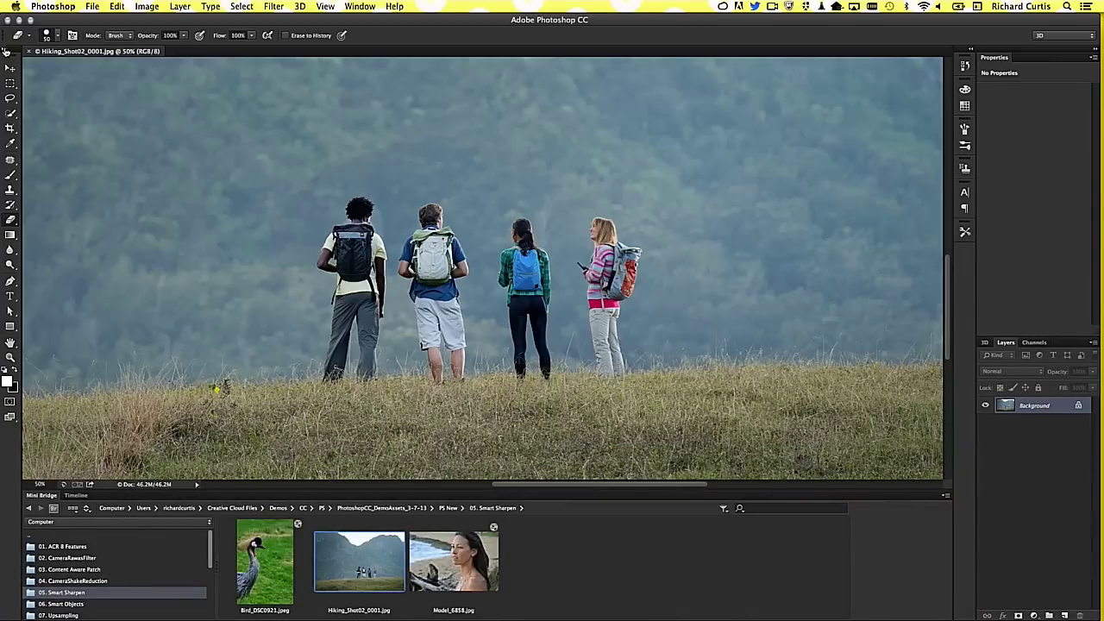
# - Close the hiking photo, open L1001972.jpg from 07. Upsampling, and inspect the spire at 100–200%
pyautogui.click(30, 52)
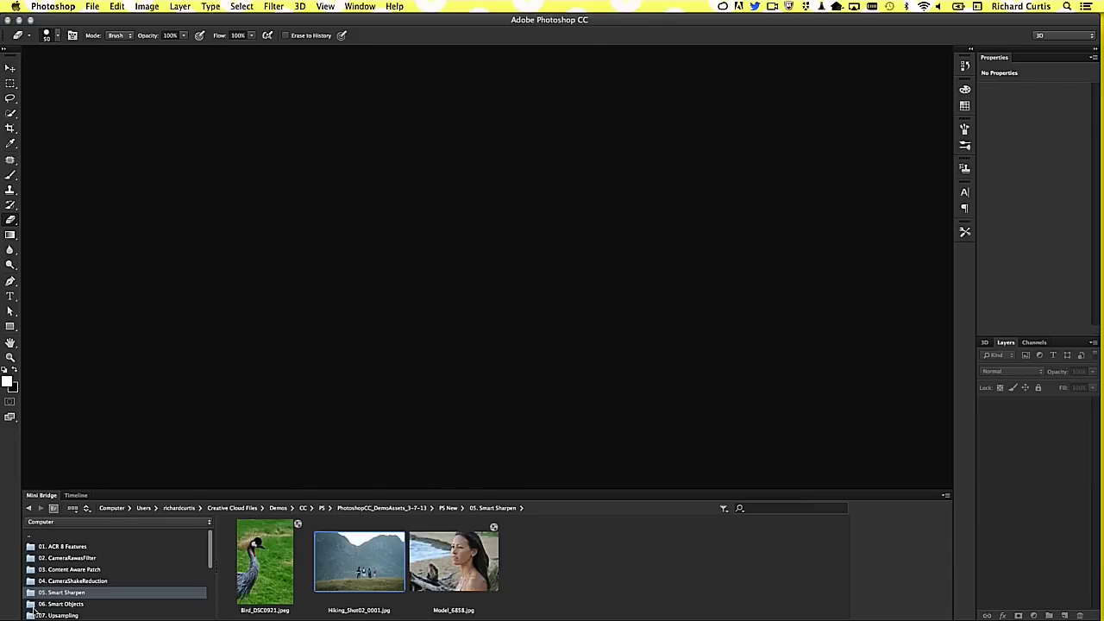
pyautogui.click(78, 615)
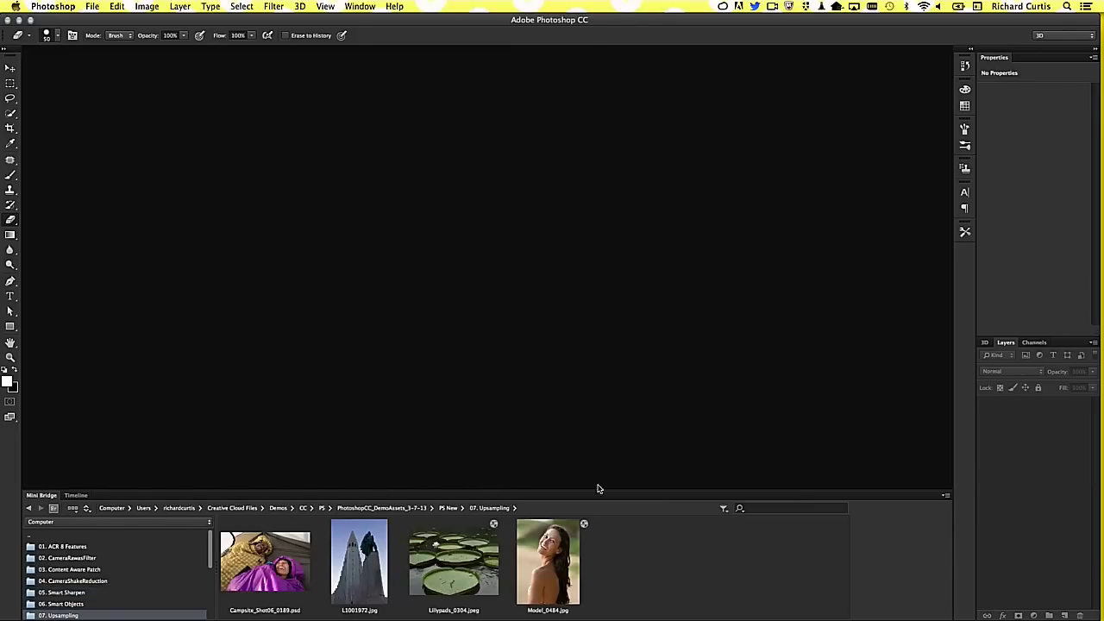
pyautogui.doubleClick(357, 571)
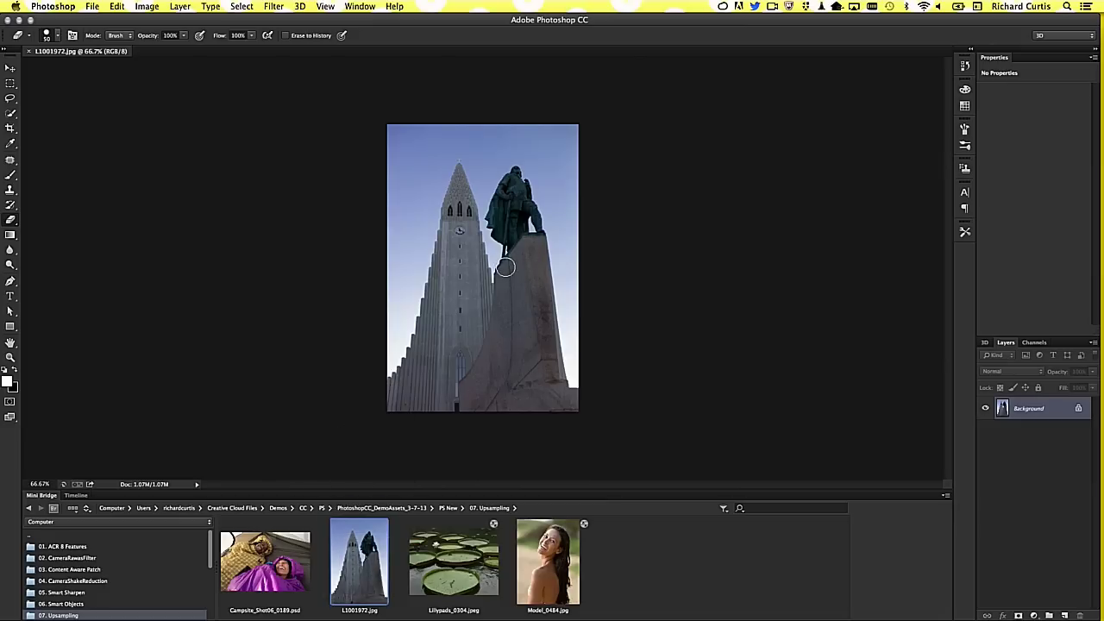
pyautogui.press('super+1')
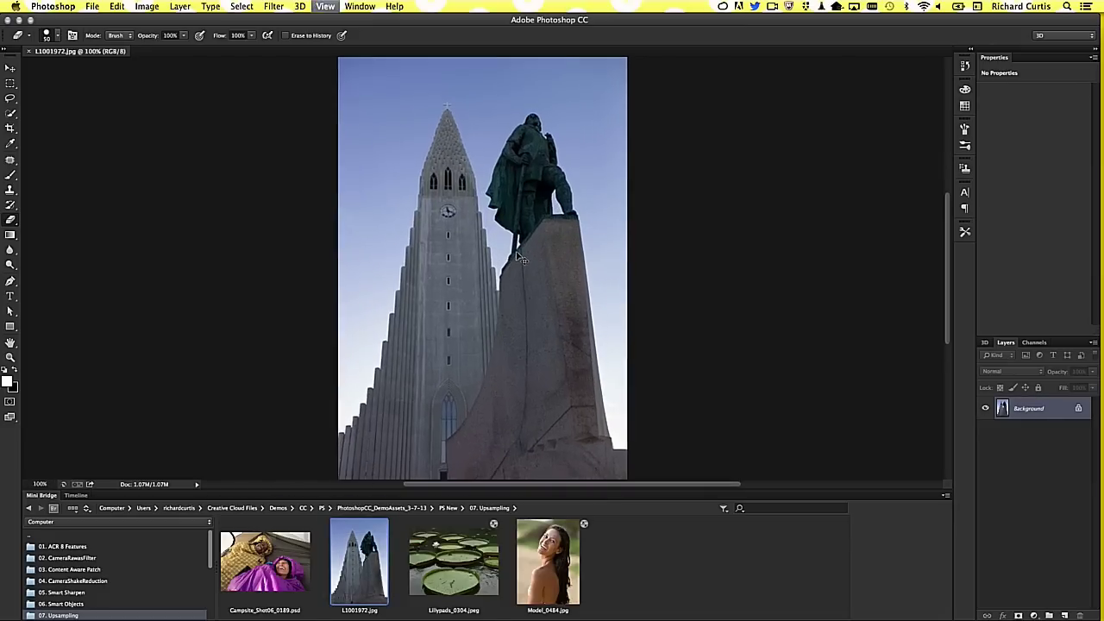
pyautogui.press('super+plus')
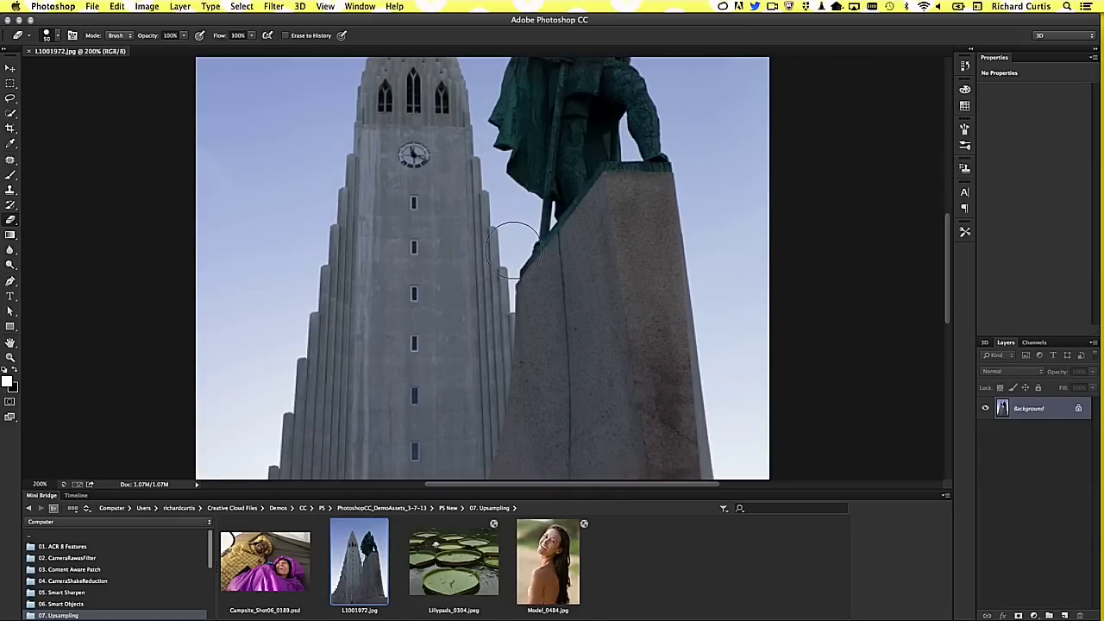
pyautogui.moveTo(485, 176); pyautogui.dragTo(487, 298)
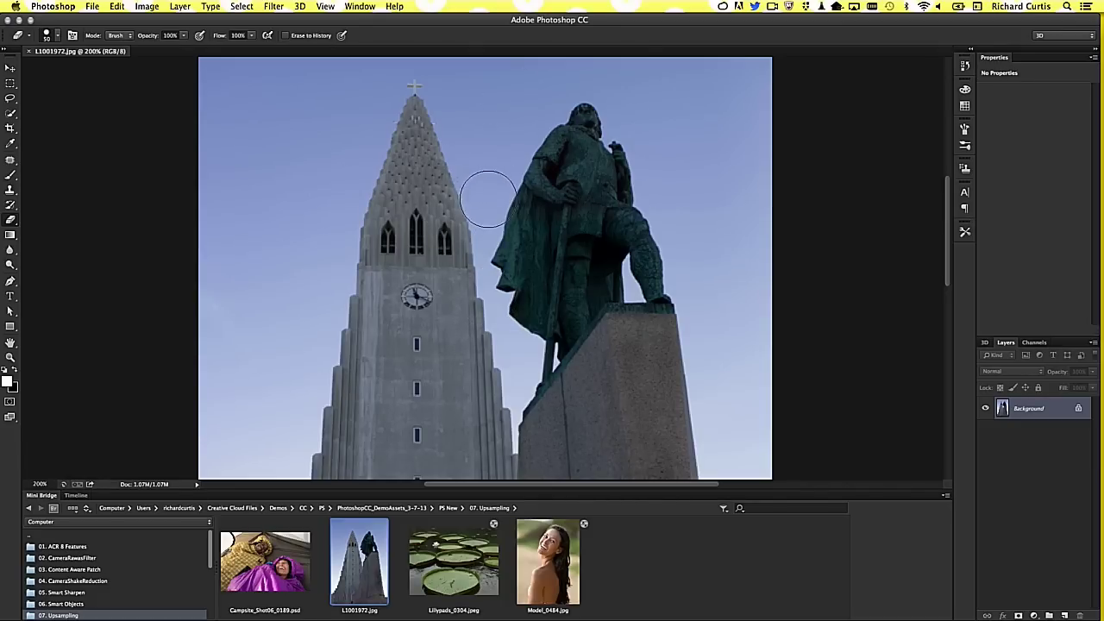
pyautogui.hotkey('ctrl', '-')
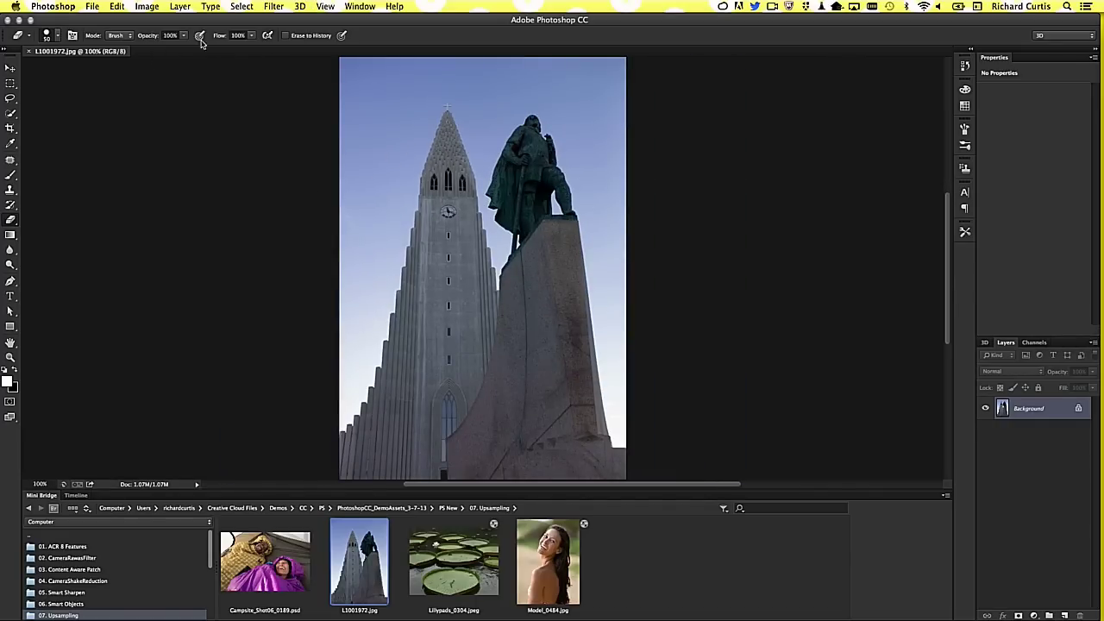
# - Set Image Size to Bicubic Smoother (enlargement) resampling with Width measured in Percent
pyautogui.click(138, 6)
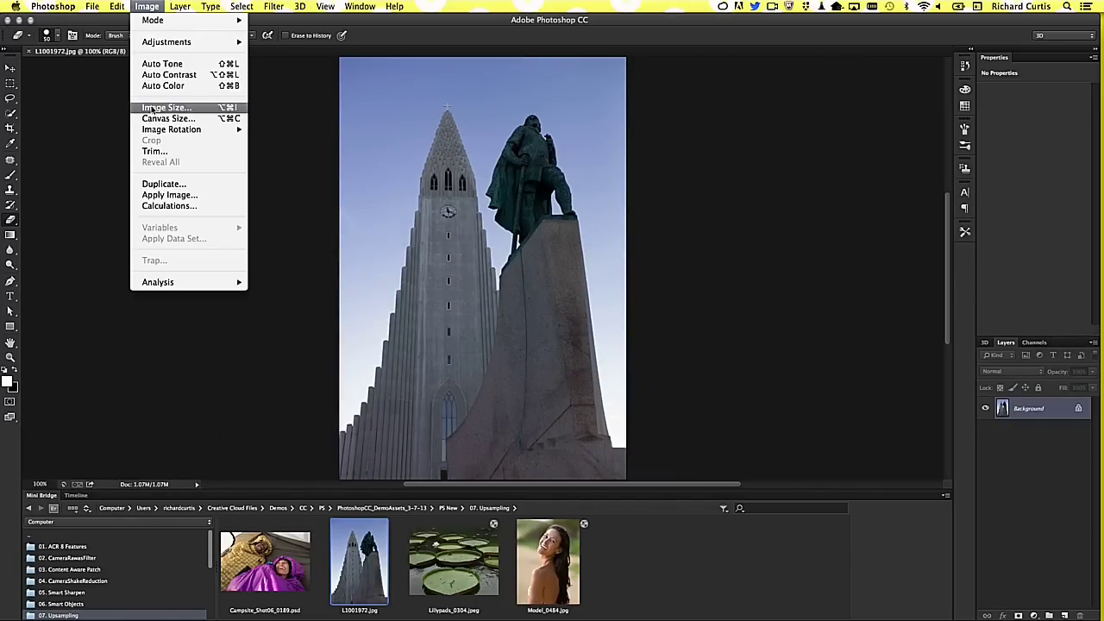
pyautogui.click(153, 110)
pyautogui.click(554, 307)
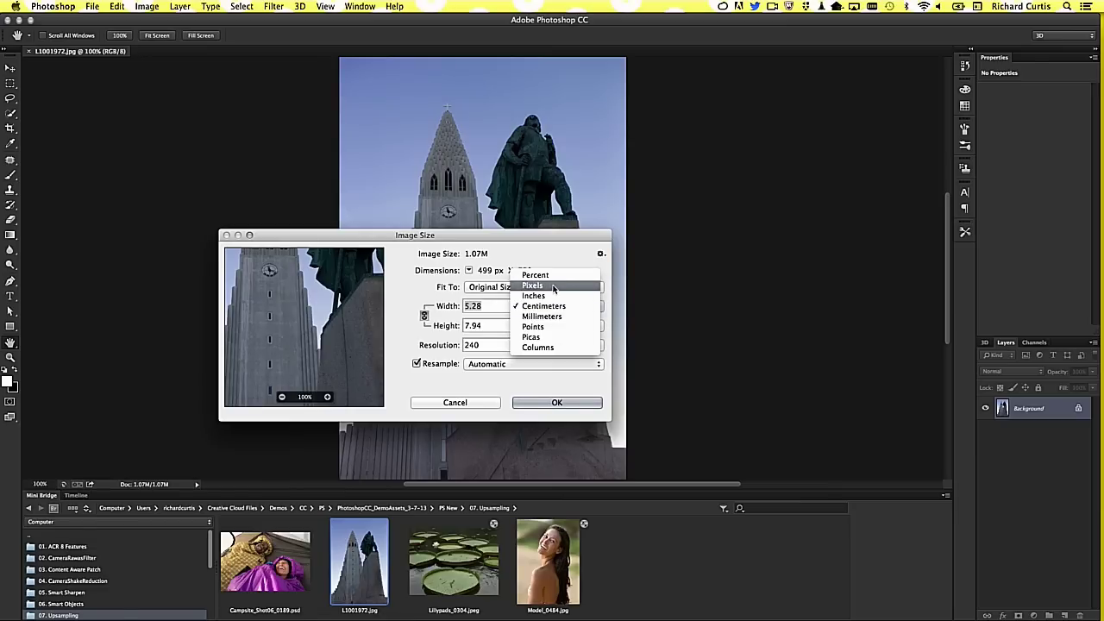
pyautogui.click(549, 285)
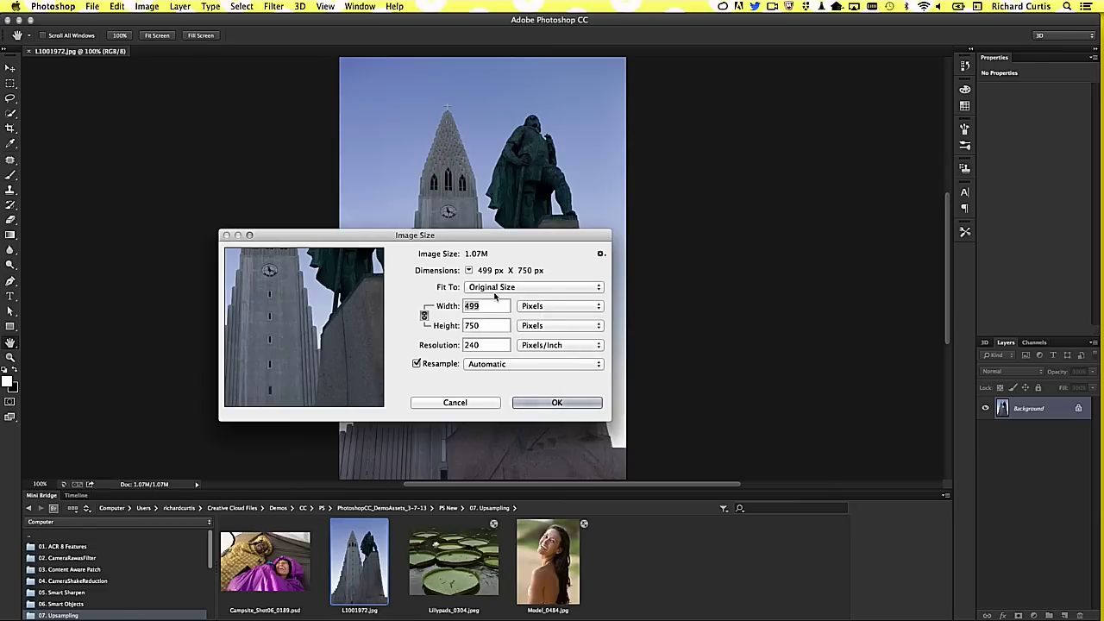
pyautogui.click(522, 364)
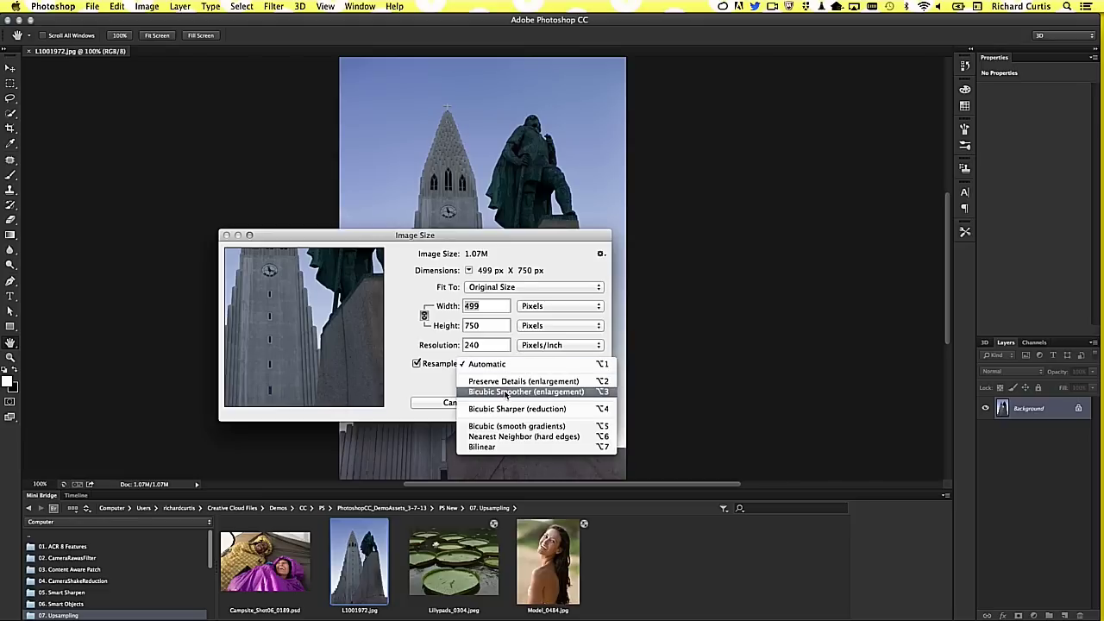
pyautogui.click(507, 394)
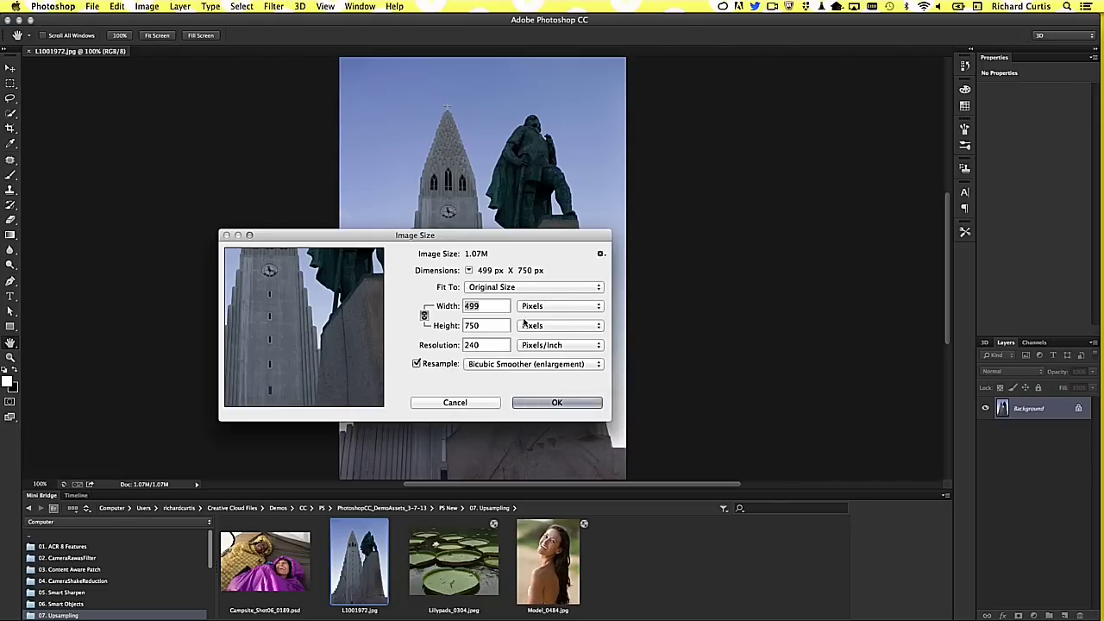
pyautogui.click(543, 306)
pyautogui.click(539, 296)
# - Enter a Width of 300% and center the 200% dialog preview on the cross
pyautogui.write('300')
pyautogui.press('Tab')
pyautogui.moveTo(264, 253)
pyautogui.mouseDown()
pyautogui.moveTo(316, 305)
pyautogui.moveTo(313, 319)
pyautogui.mouseUp()
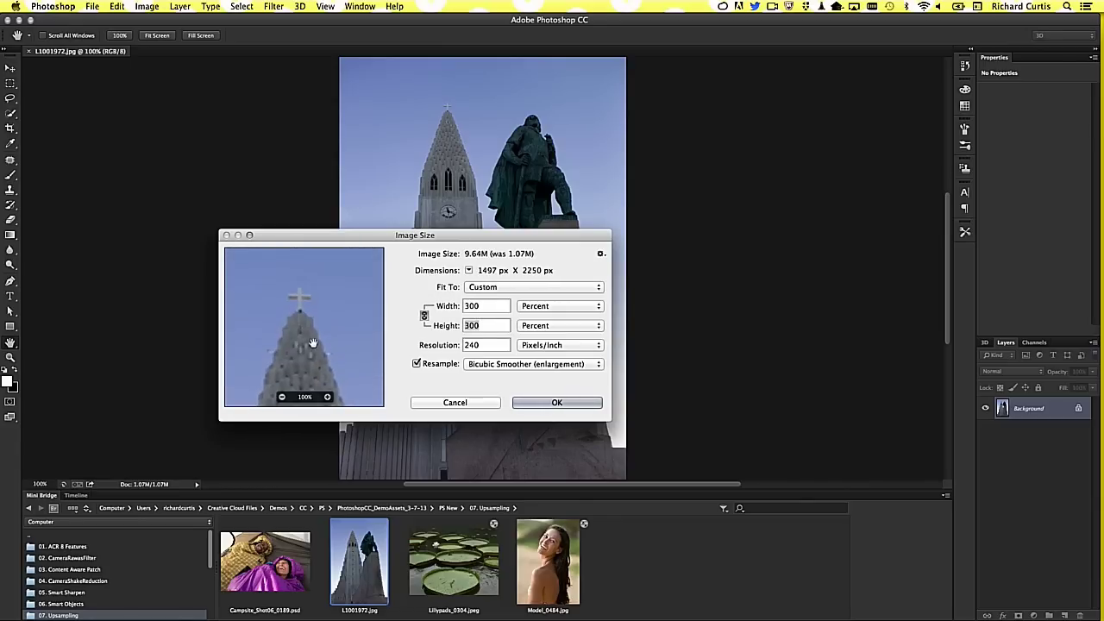
pyautogui.click(327, 396)
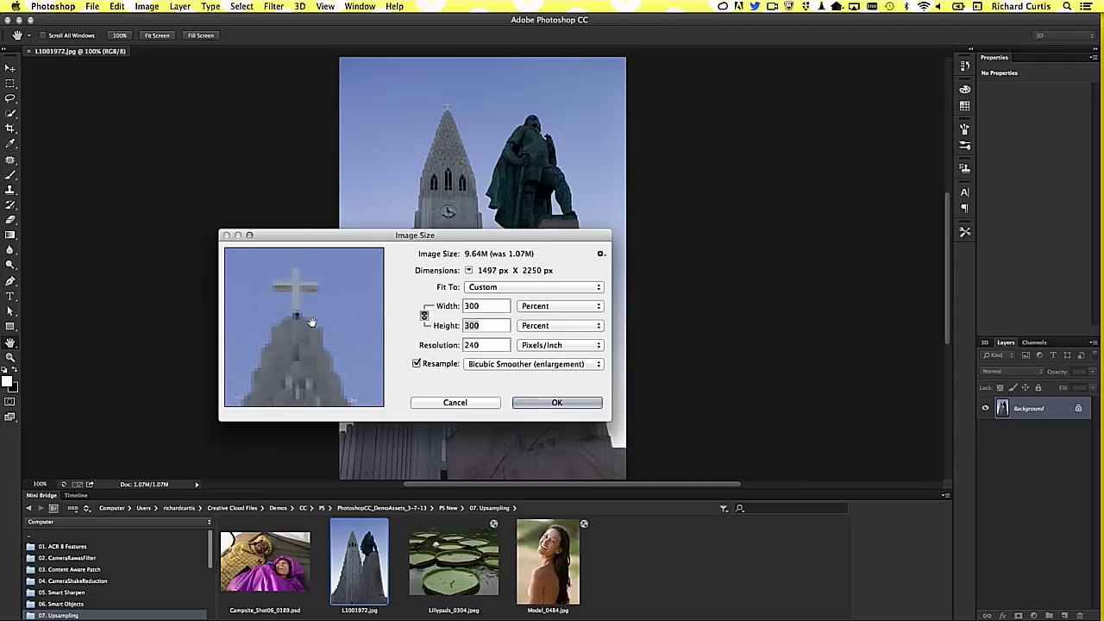
pyautogui.moveTo(313, 293); pyautogui.dragTo(323, 340)
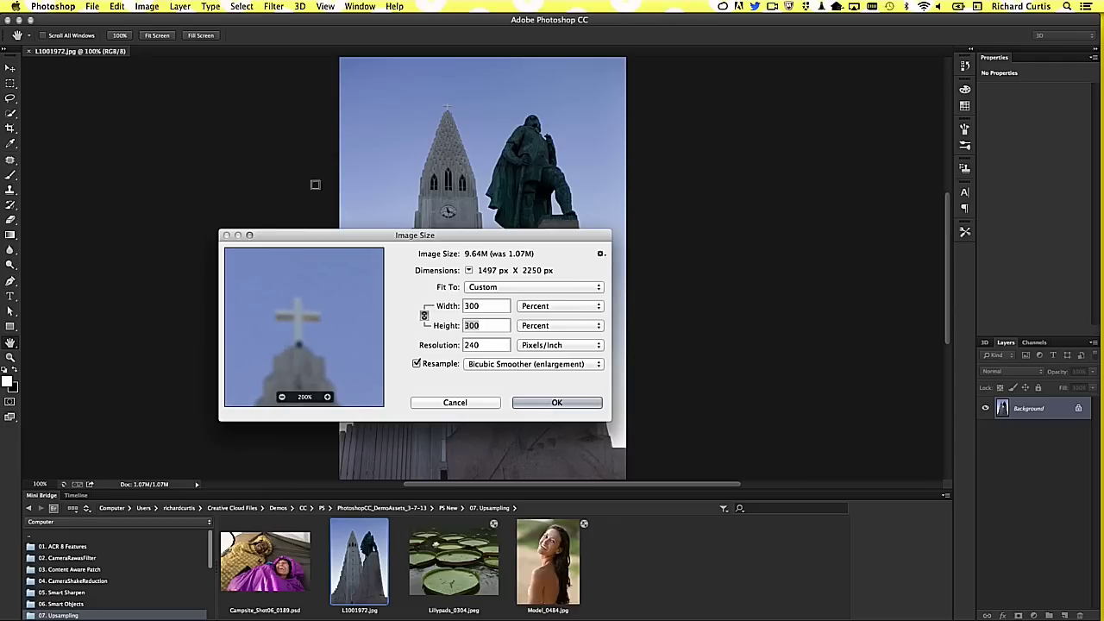
# - Compare Preserve Details against Bicubic Smoother, keep Preserve Details, and set Reduce Noise to 8%
pyautogui.click(567, 365)
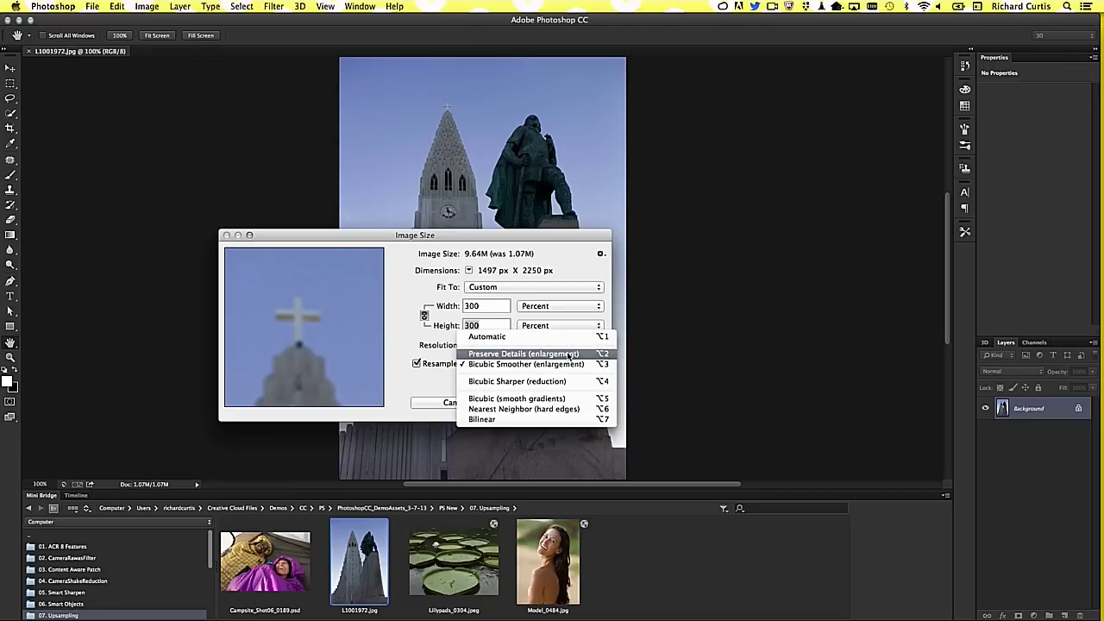
pyautogui.click(572, 354)
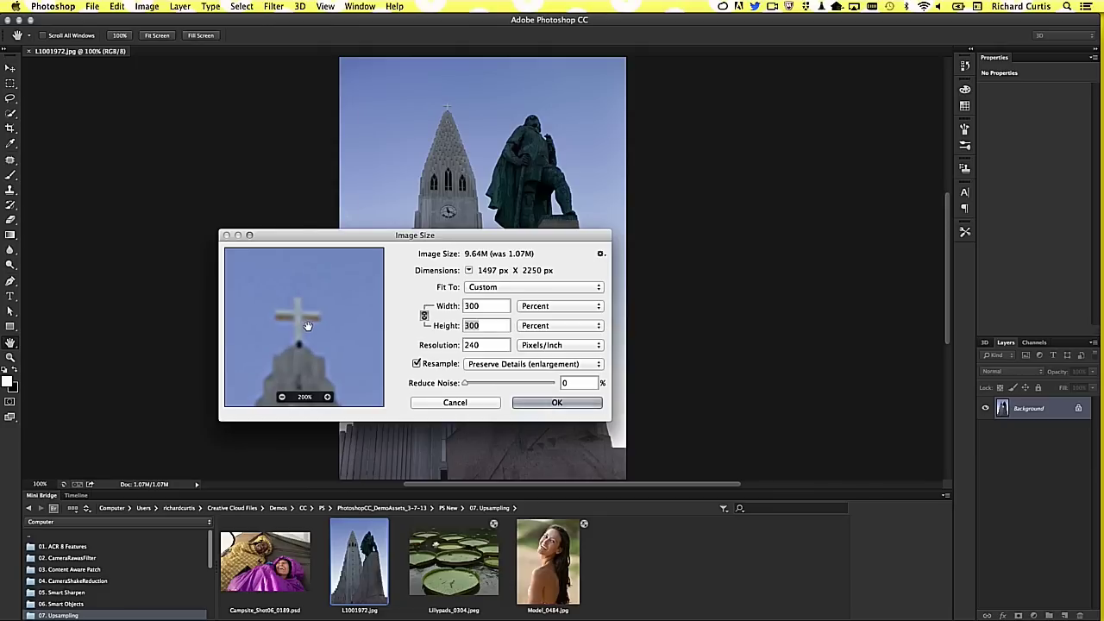
pyautogui.click(536, 364)
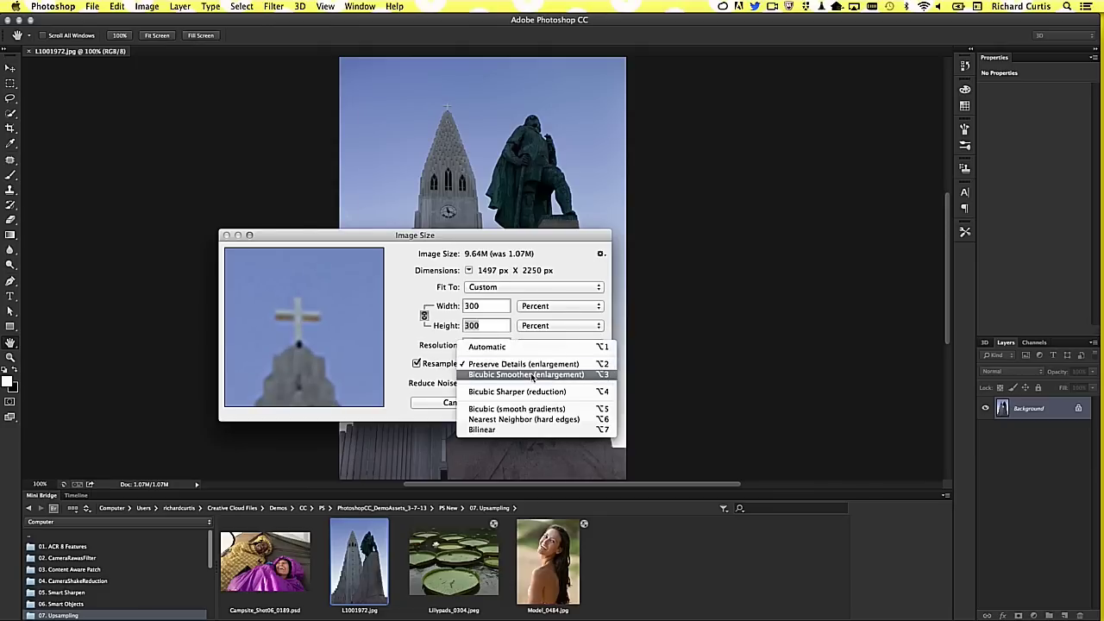
pyautogui.click(530, 373)
pyautogui.click(539, 363)
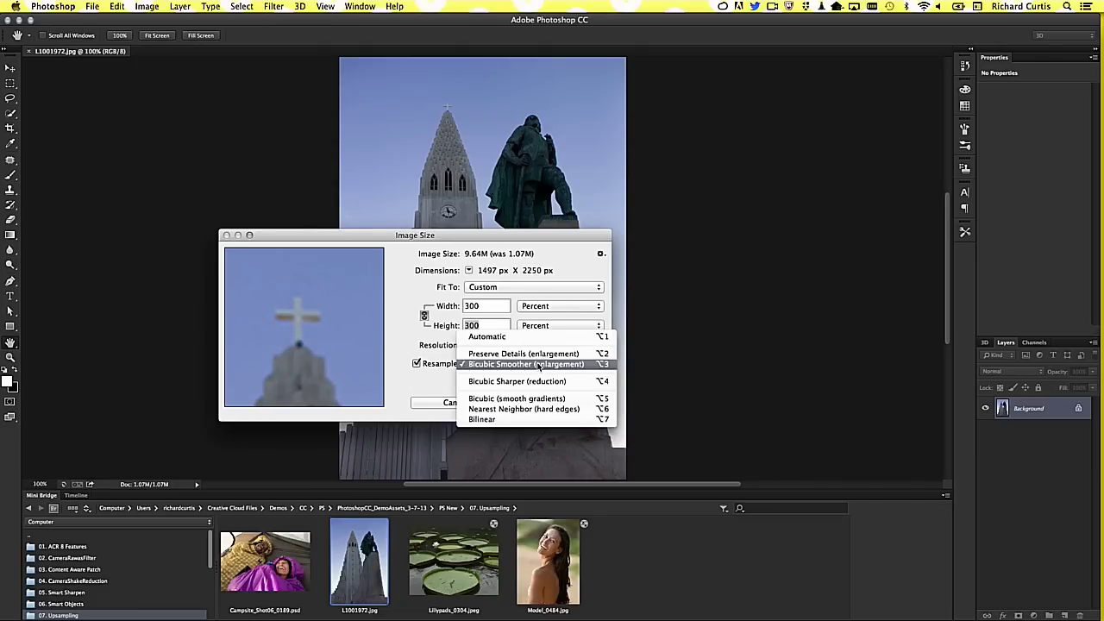
pyautogui.click(541, 355)
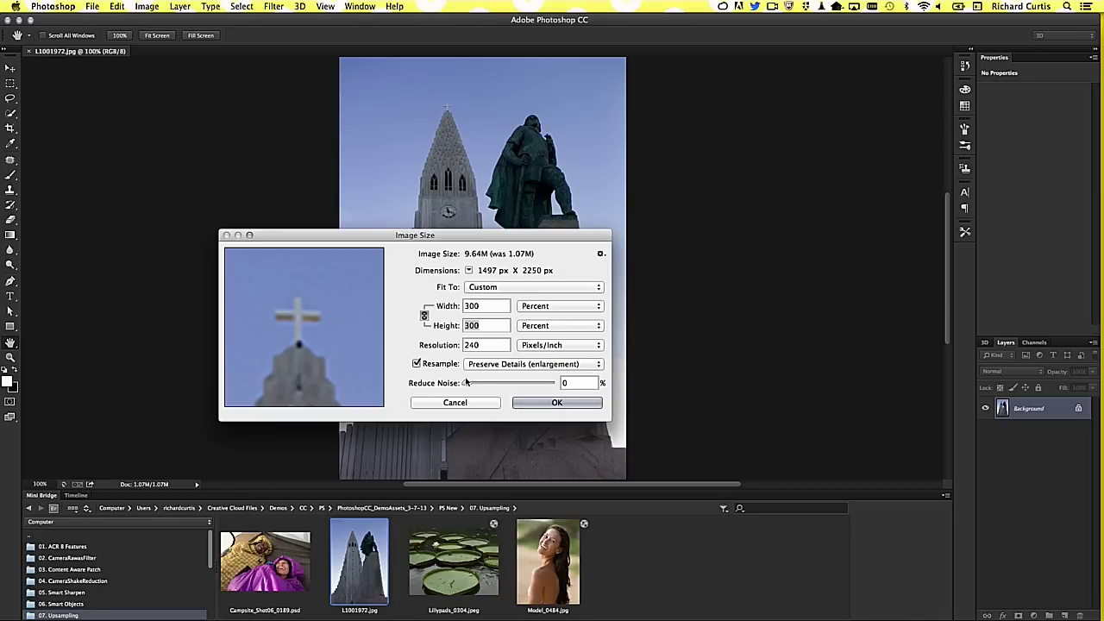
pyautogui.moveTo(466, 382)
pyautogui.mouseDown()
pyautogui.moveTo(494, 382)
pyautogui.moveTo(481, 382)
pyautogui.mouseUp()
# - Cancel the resize, close the church photo, and open 097A2666.cr2 from 06. Smart Objects in Camera Raw
pyautogui.click(444, 403)
pyautogui.click(30, 51)
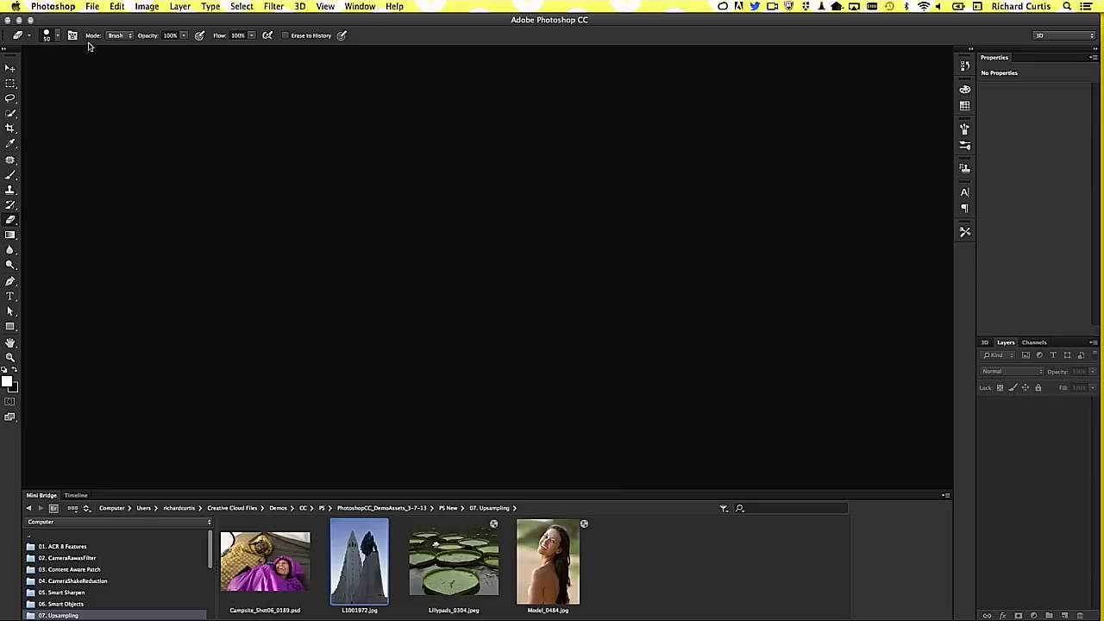
pyautogui.moveTo(278, 490); pyautogui.dragTo(279, 438)
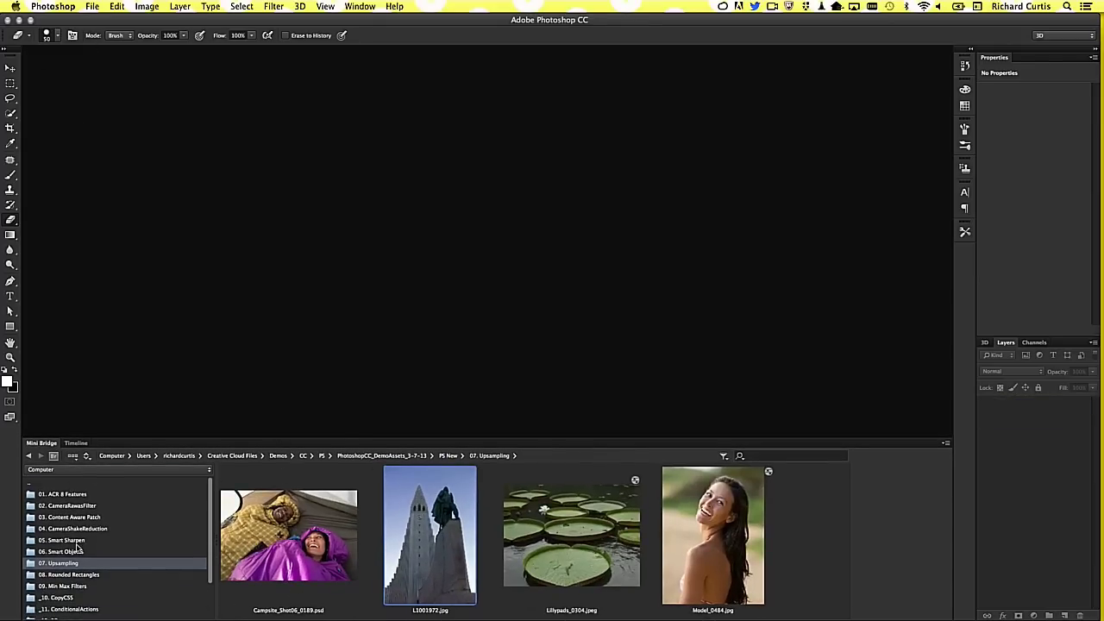
pyautogui.click(80, 551)
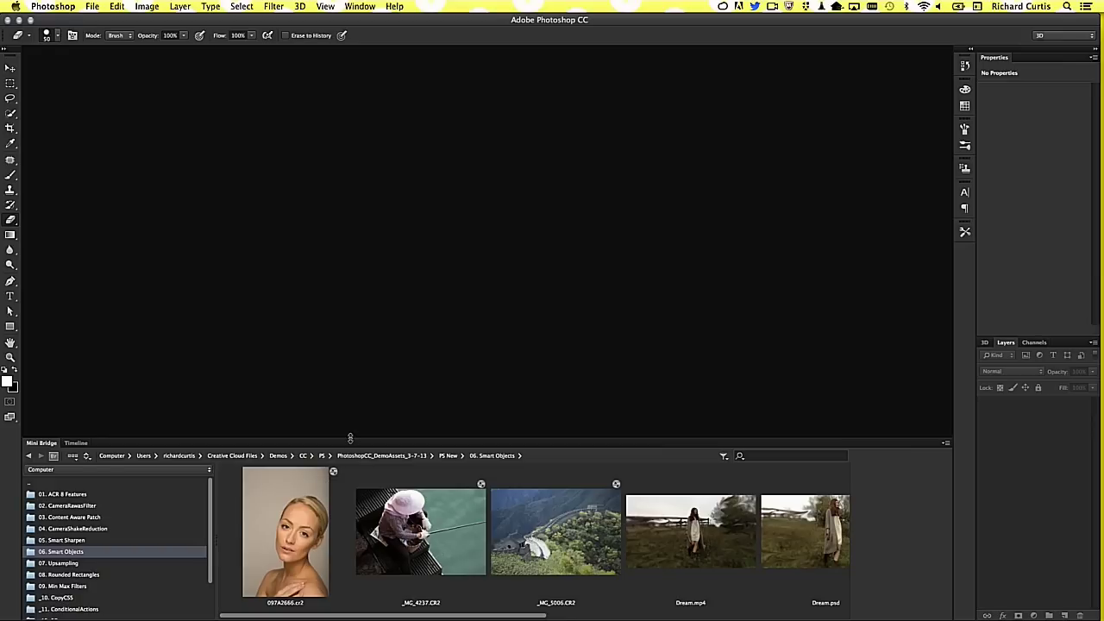
pyautogui.moveTo(350, 438); pyautogui.dragTo(350, 489)
pyautogui.moveTo(261, 559)
pyautogui.mouseDown()
pyautogui.moveTo(373, 294)
pyautogui.moveTo(390, 386)
pyautogui.mouseUp()
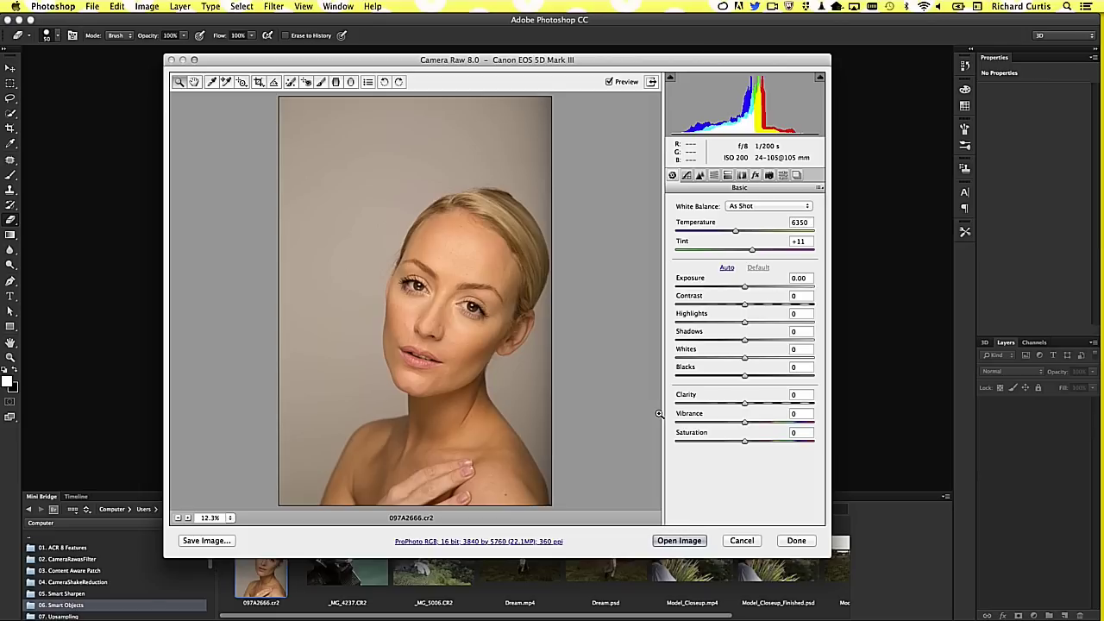
pyautogui.press('shift')
pyautogui.press('shift')
pyautogui.click(441, 541)
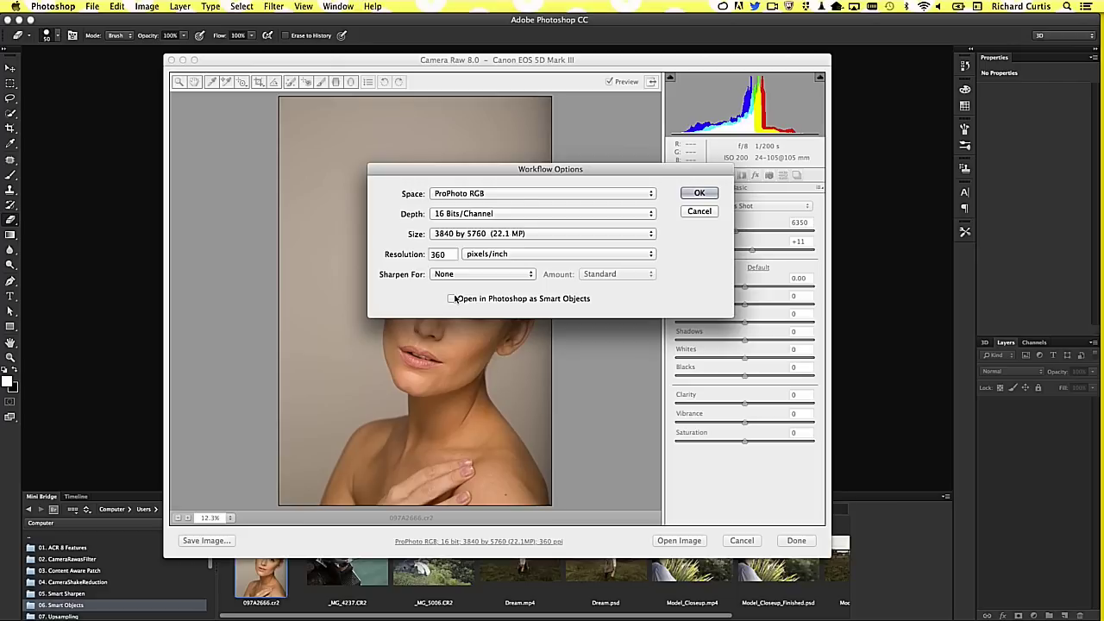
pyautogui.click(699, 212)
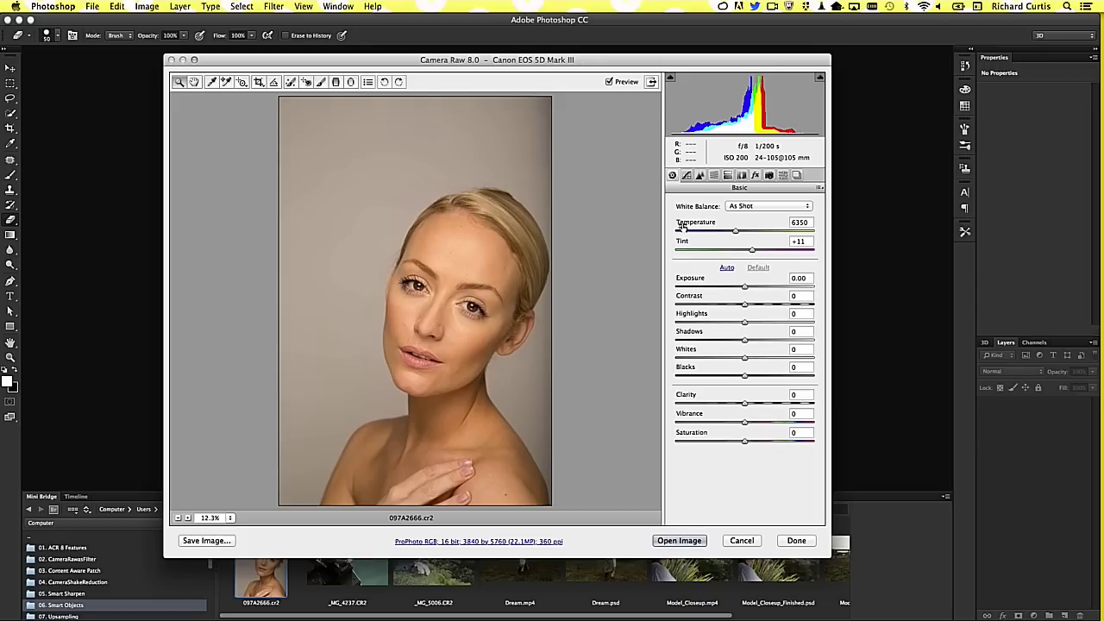
# - Open the raw portrait 097A2666 from Camera Raw as a smart object
pyautogui.click(691, 540)
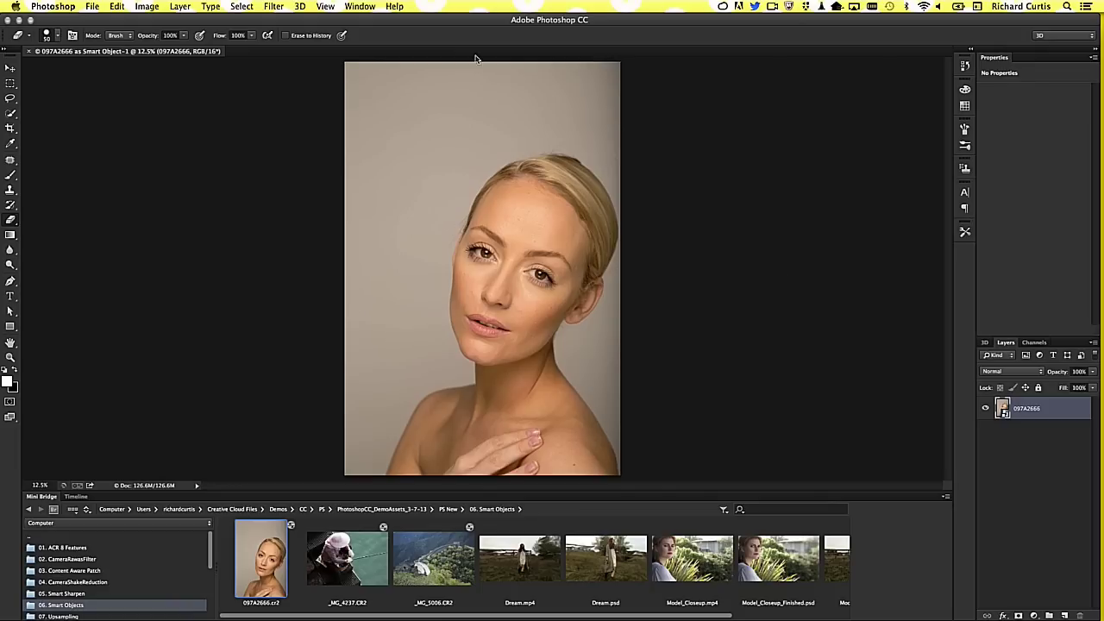
pyautogui.click(274, 6)
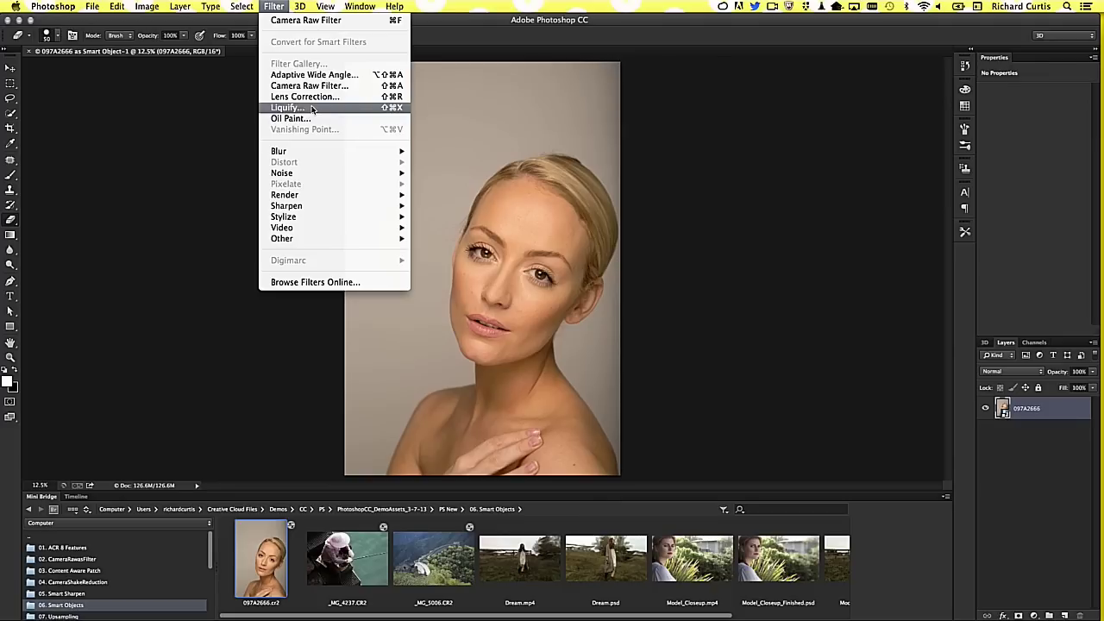
# - Warp the hair near the forehead with Liquify, brush size 1700, as a smart filter
pyautogui.click(294, 108)
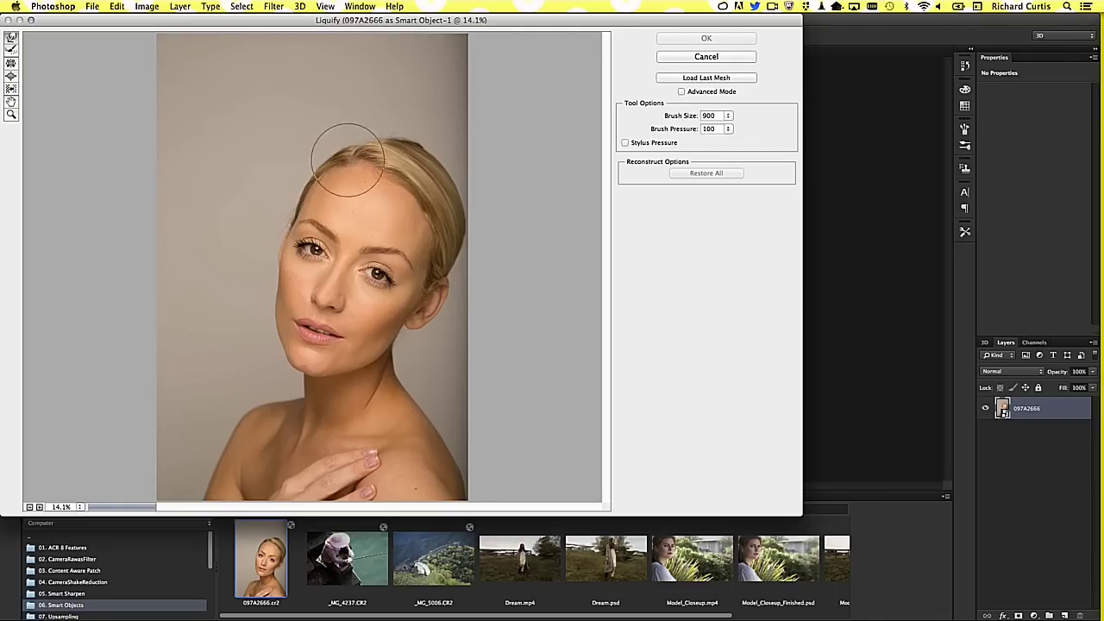
pyautogui.moveTo(350, 164); pyautogui.dragTo(298, 205)
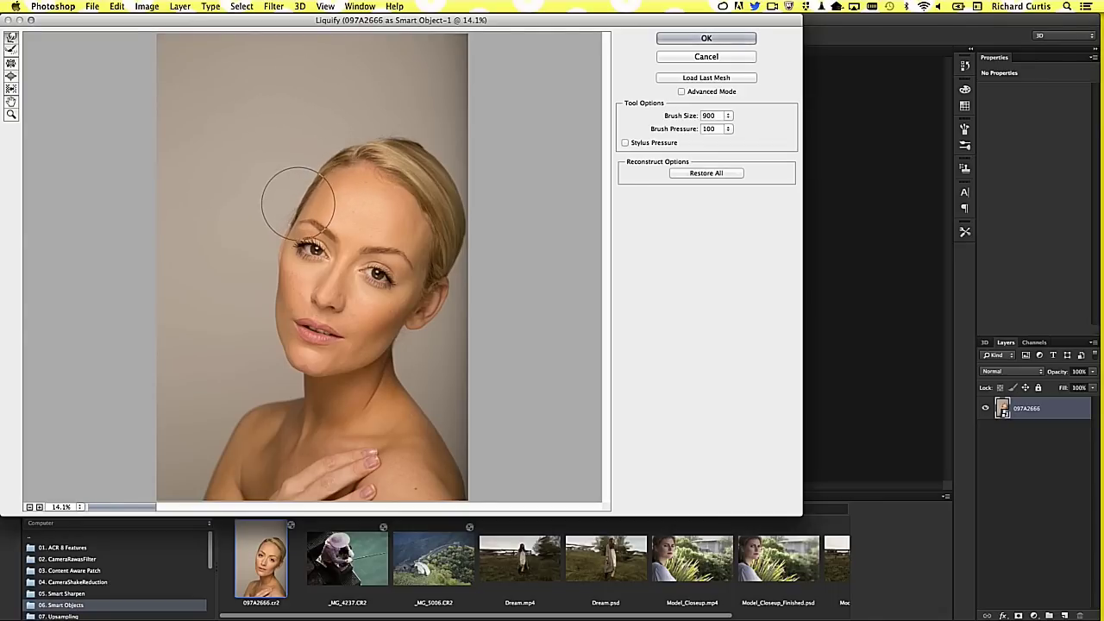
pyautogui.press(']')
pyautogui.press(']')
pyautogui.press(']')
pyautogui.press(']')
pyautogui.press(']')
pyautogui.press(']')
pyautogui.press(']')
pyautogui.press(']')
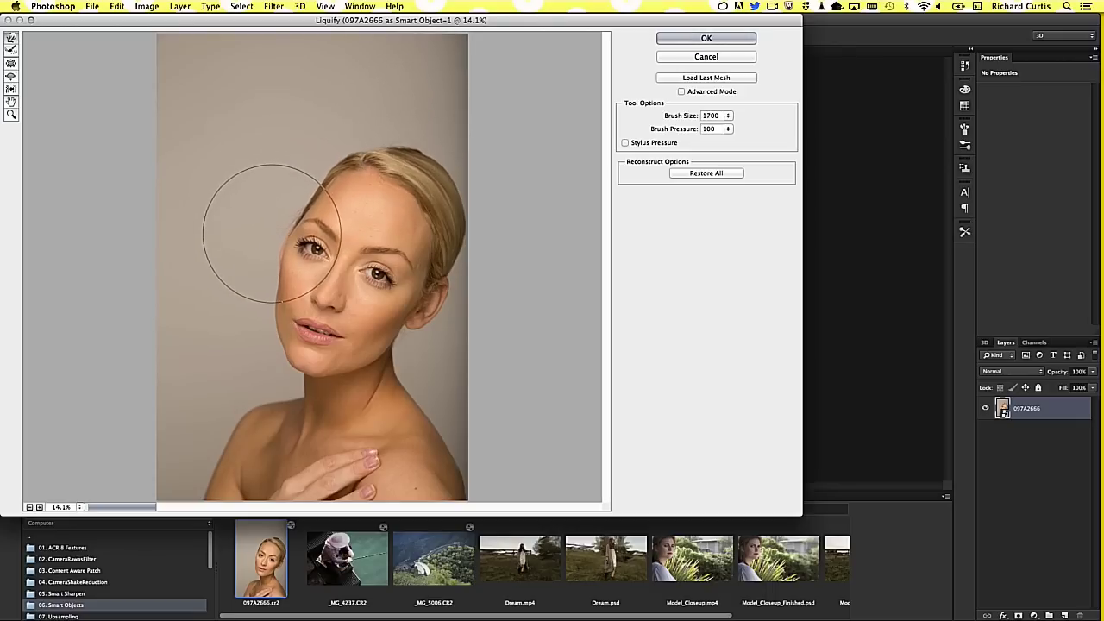
pyautogui.click(704, 38)
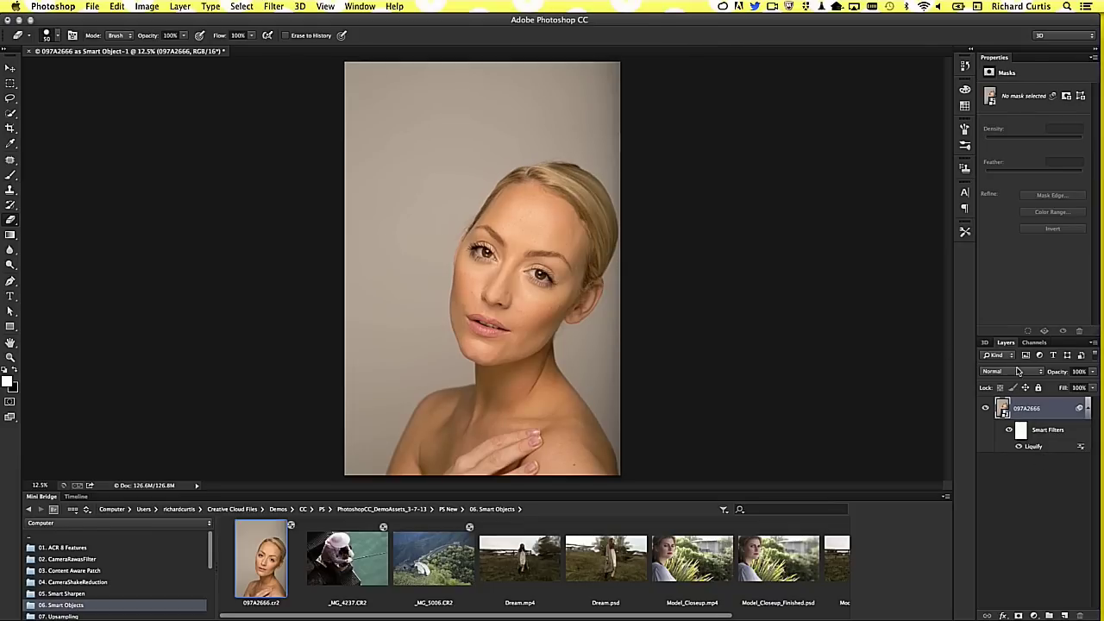
# - Toggle the smart filter to compare, then reopen Liquify and close it unchanged
pyautogui.click(1007, 430)
pyautogui.click(1008, 432)
pyautogui.doubleClick(1034, 446)
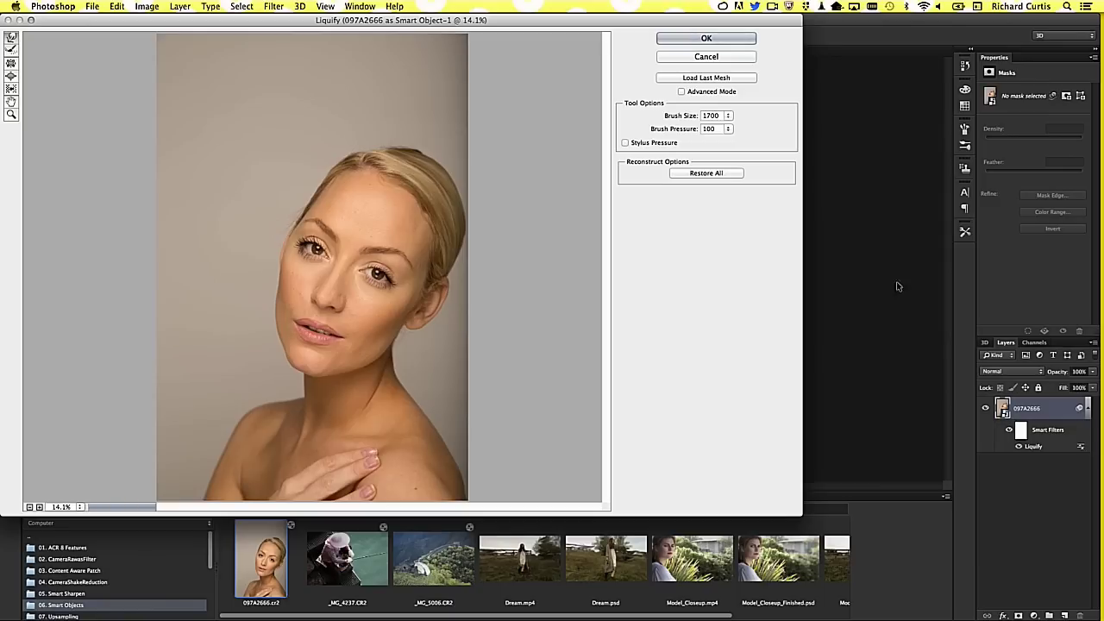
pyautogui.click(715, 58)
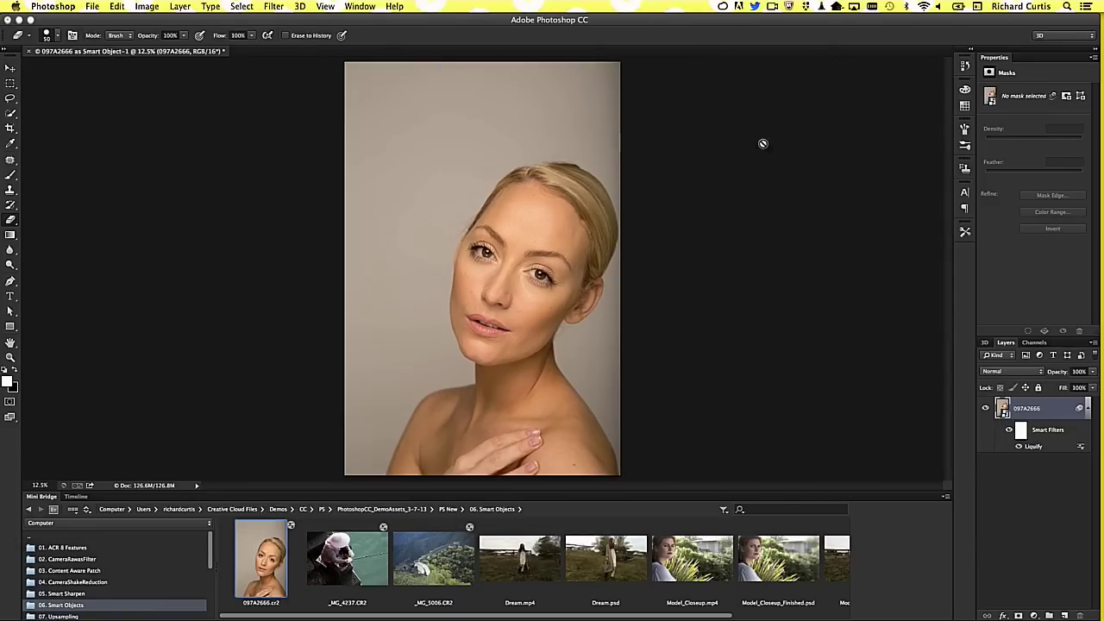
# - Paint the Liquify filter mask over the top of the hair and hairline to hide the warp
pyautogui.click(1017, 434)
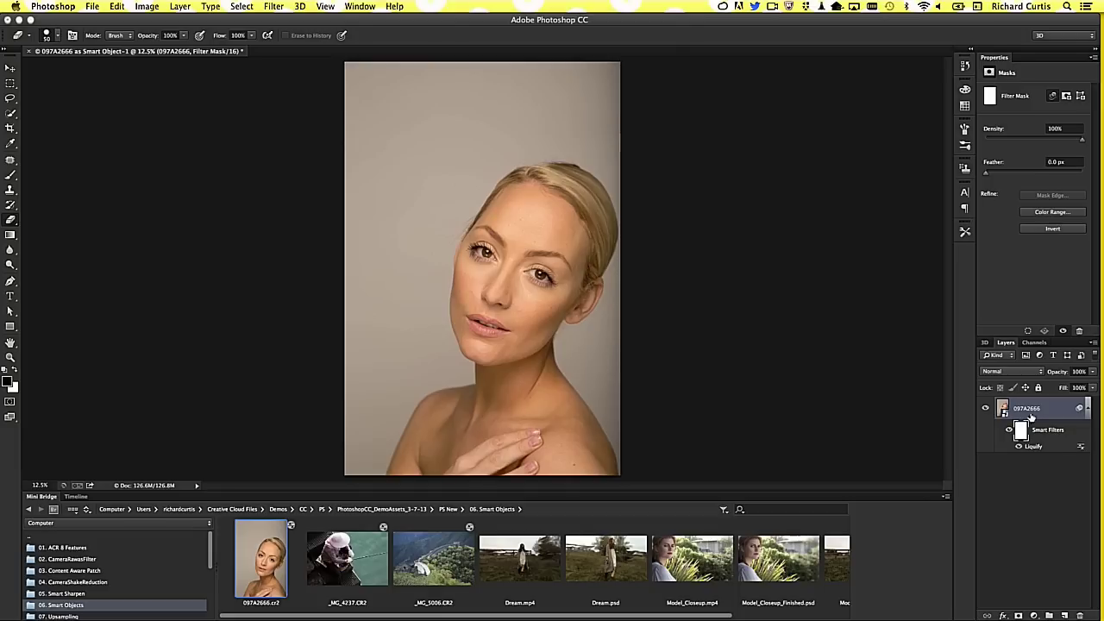
pyautogui.press('b')
pyautogui.press('x')
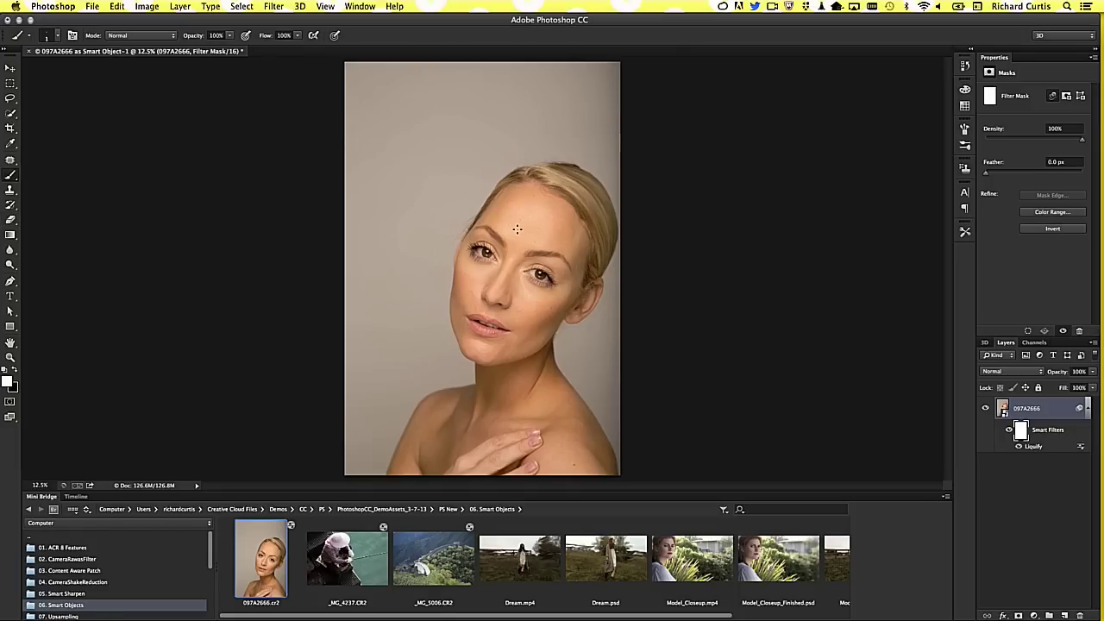
pyautogui.press(']')
pyautogui.press(']')
pyautogui.press(']')
pyautogui.press(']')
pyautogui.press(']')
pyautogui.press(']')
pyautogui.press(']')
pyautogui.press(']')
pyautogui.press(']')
pyautogui.press(']')
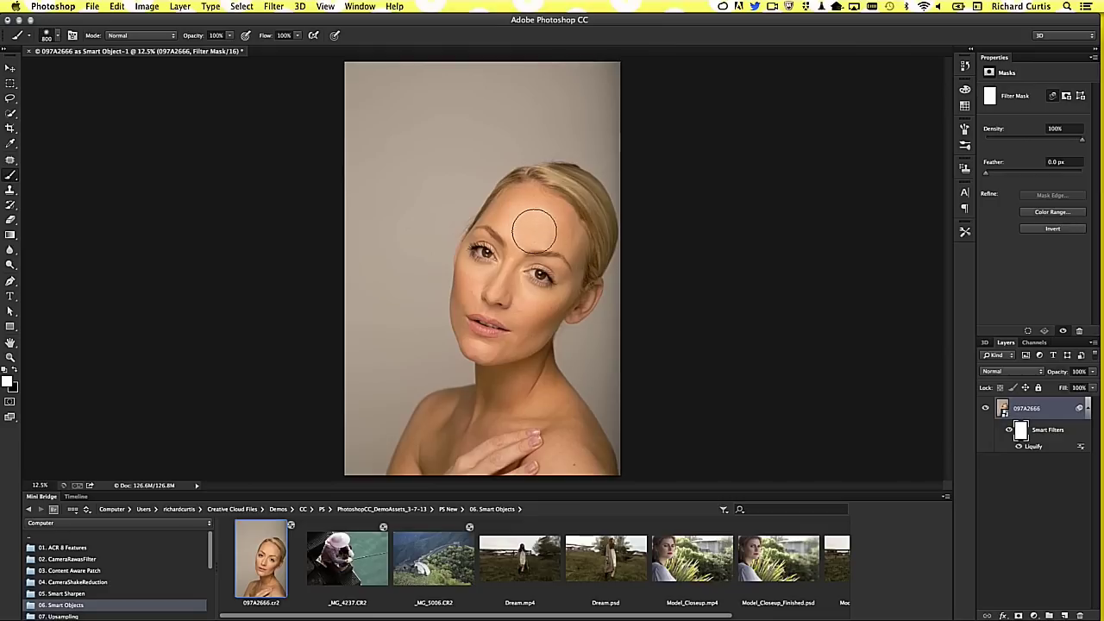
pyautogui.moveTo(569, 177)
pyautogui.mouseDown()
pyautogui.moveTo(618, 227)
pyautogui.moveTo(543, 220)
pyautogui.mouseUp()
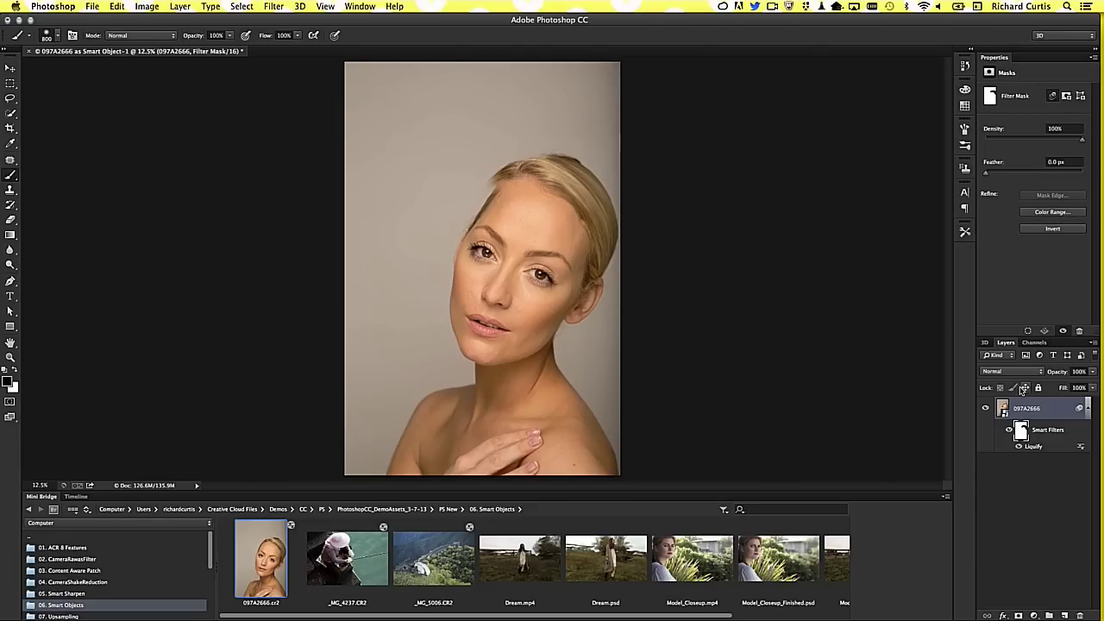
pyautogui.moveTo(469, 178); pyautogui.dragTo(569, 175)
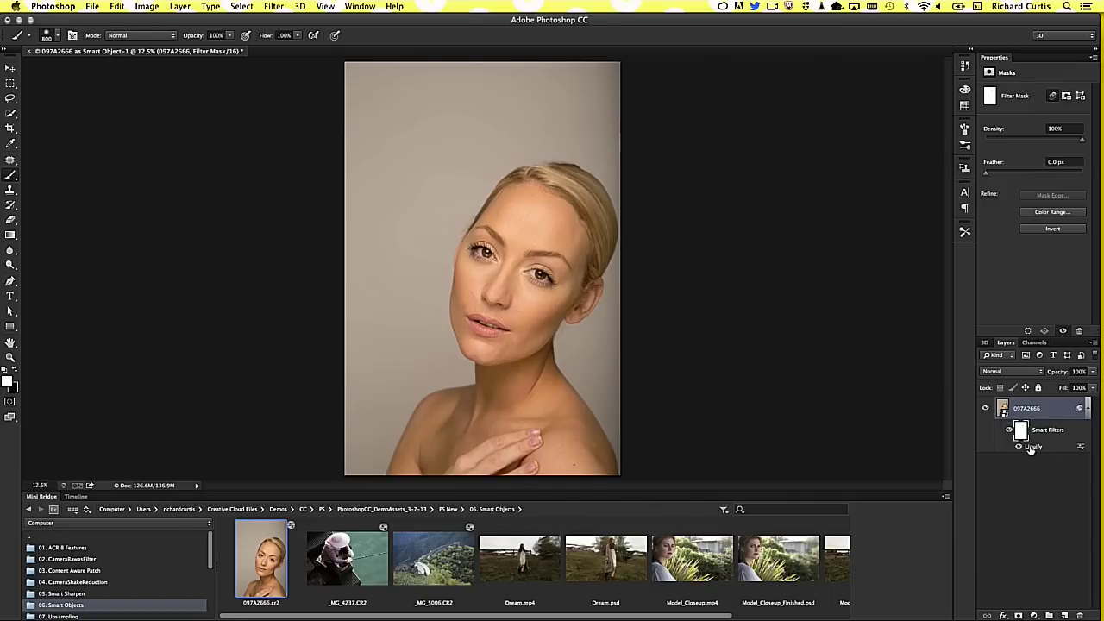
# - Open the smart object's raw settings, cancel unchanged, and reselect the portrait layer
pyautogui.click(1004, 413)
pyautogui.doubleClick(1004, 413)
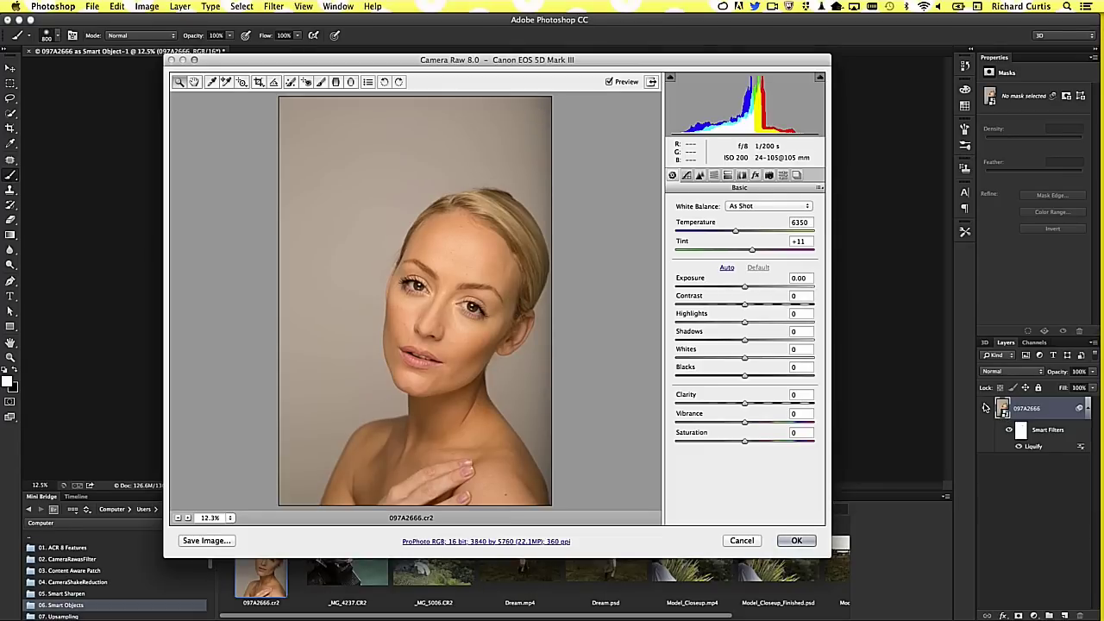
pyautogui.click(740, 540)
pyautogui.click(1002, 490)
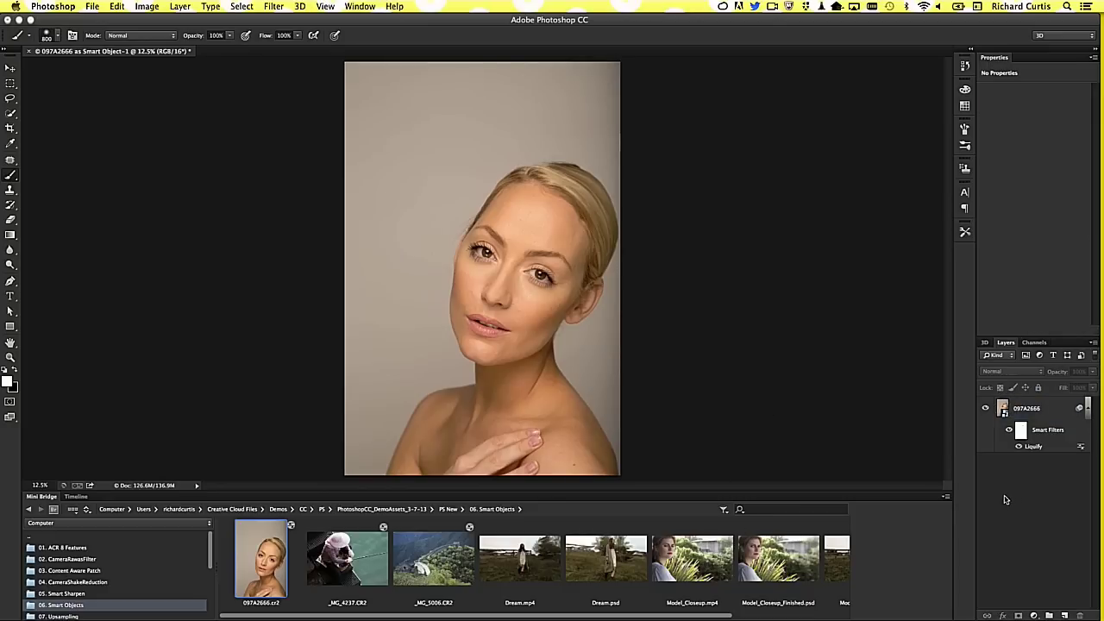
pyautogui.click(1021, 412)
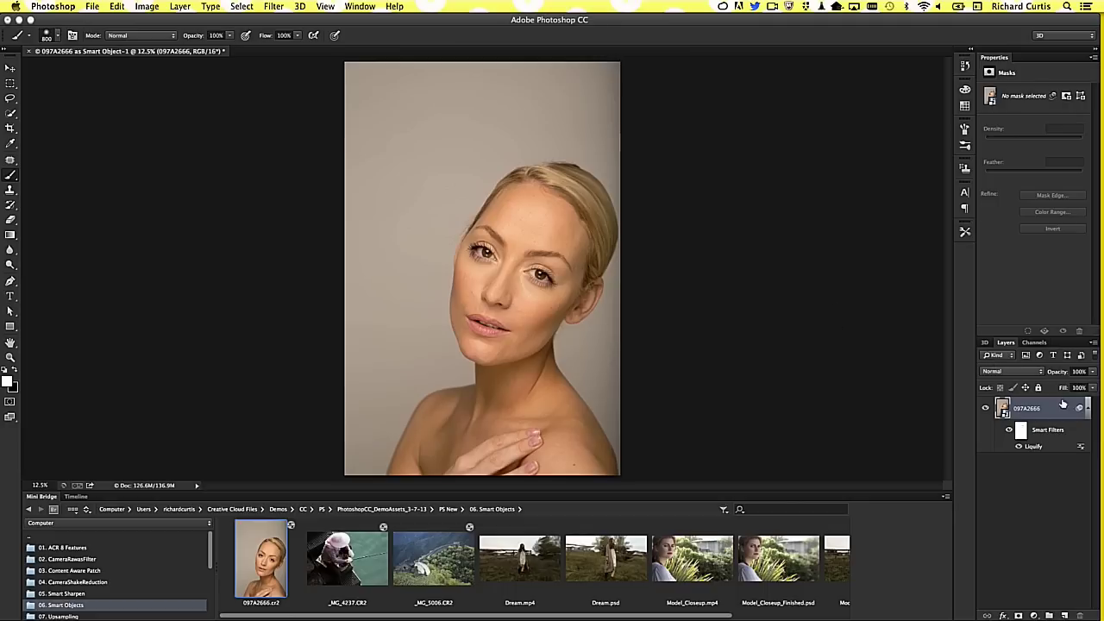
# - Add a Curves 1 adjustment layer with an Auto curve to brighten the portrait
pyautogui.click(274, 7)
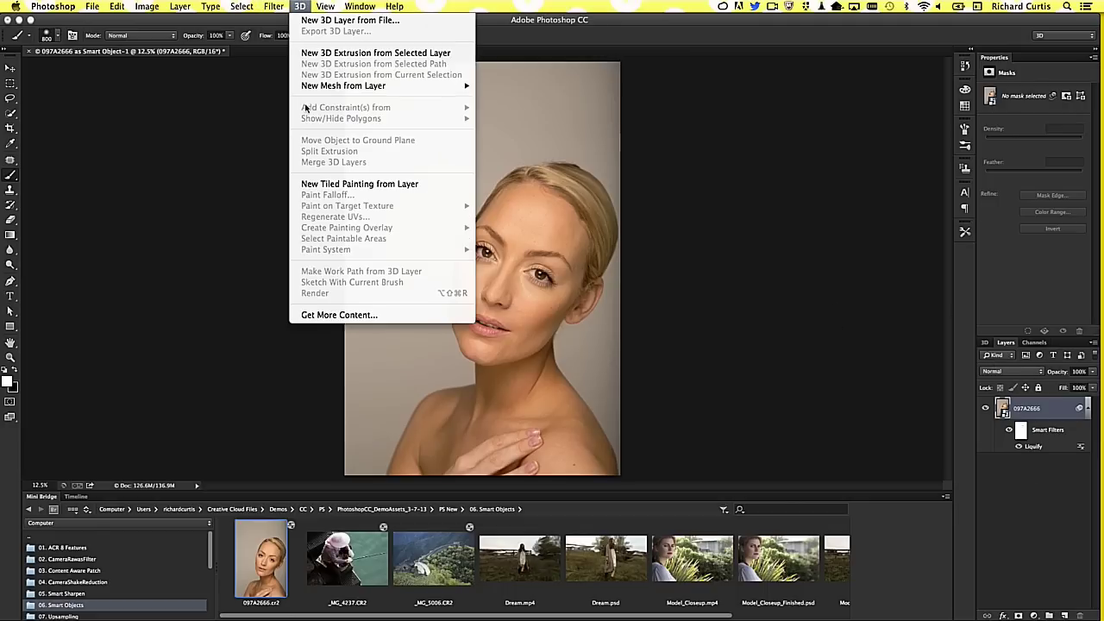
pyautogui.press('Escape')
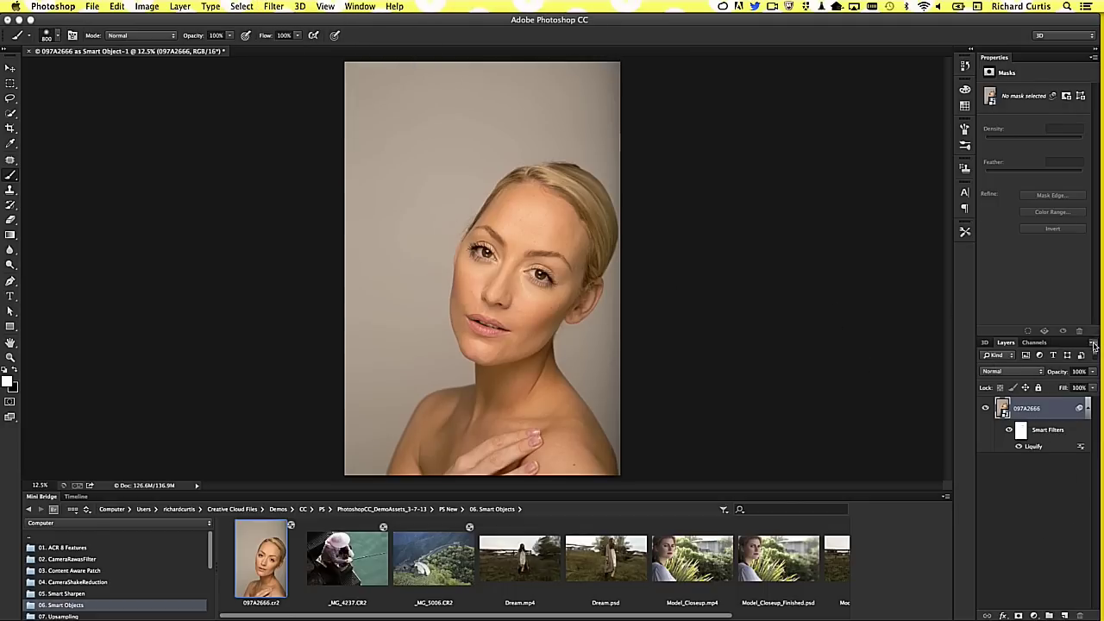
pyautogui.click(272, 6)
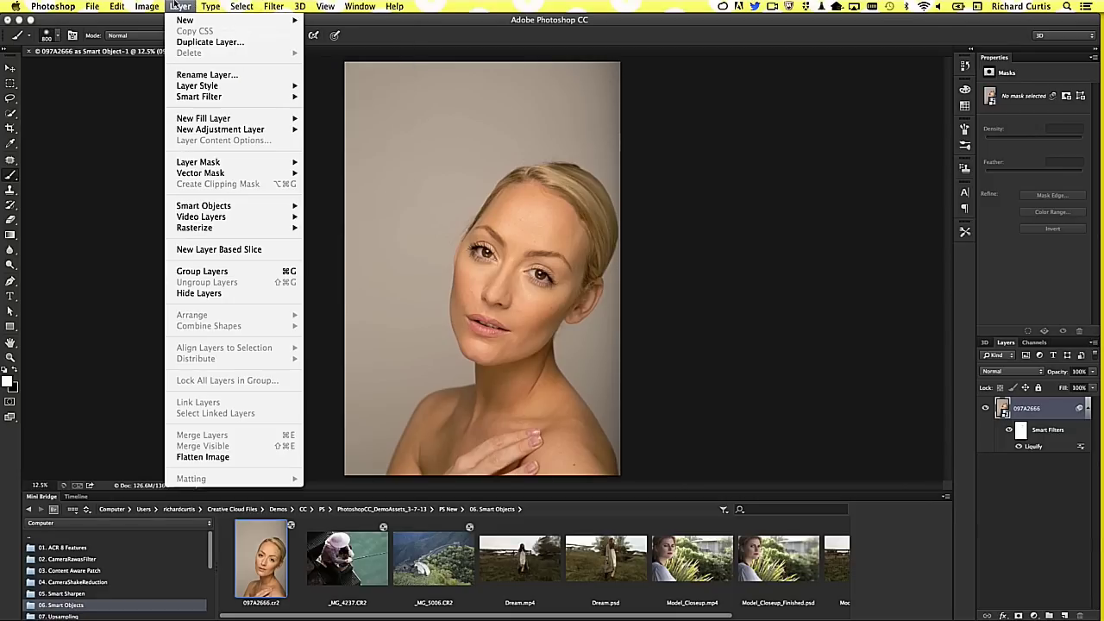
pyautogui.moveTo(220, 130)
pyautogui.click(334, 151)
pyautogui.click(516, 228)
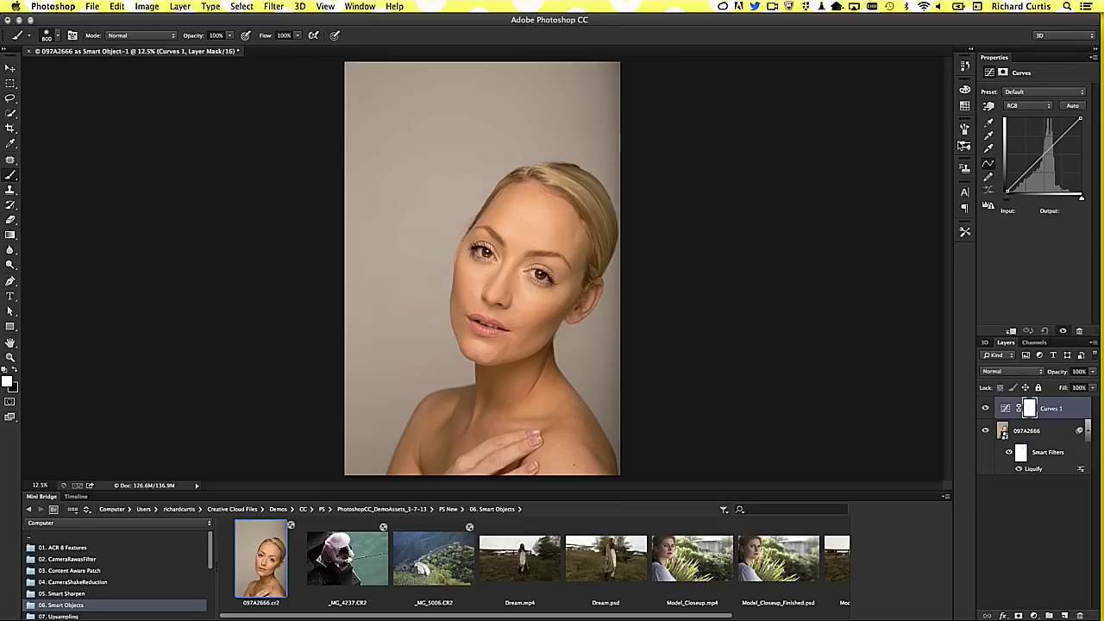
pyautogui.click(1070, 104)
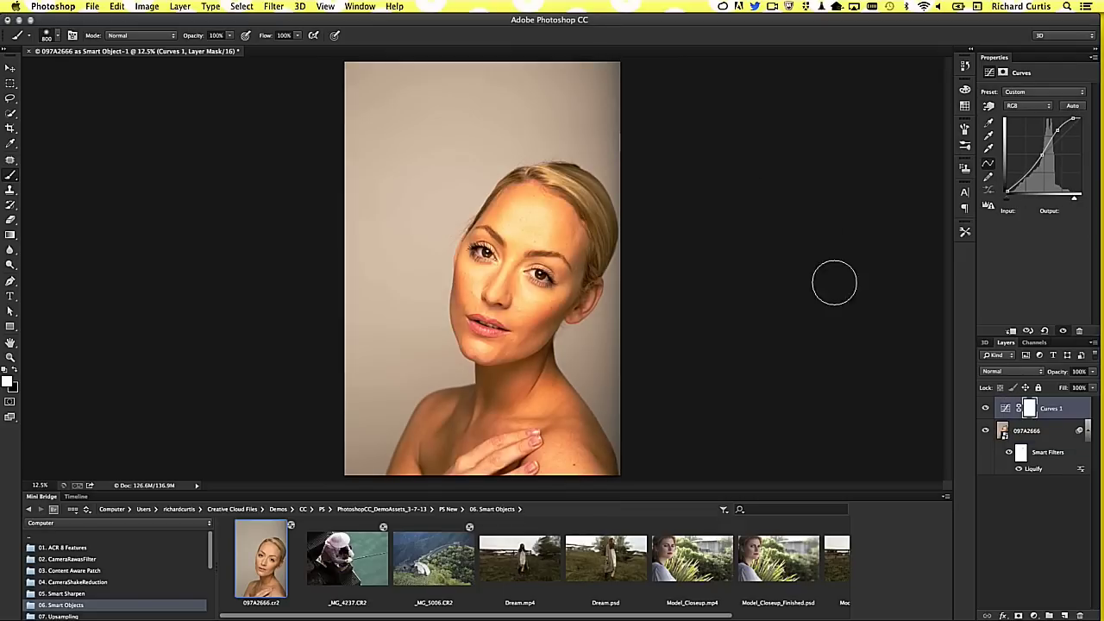
# - Select Curves 1 and the portrait layer and merge them into one smart object
pyautogui.click(1026, 428)
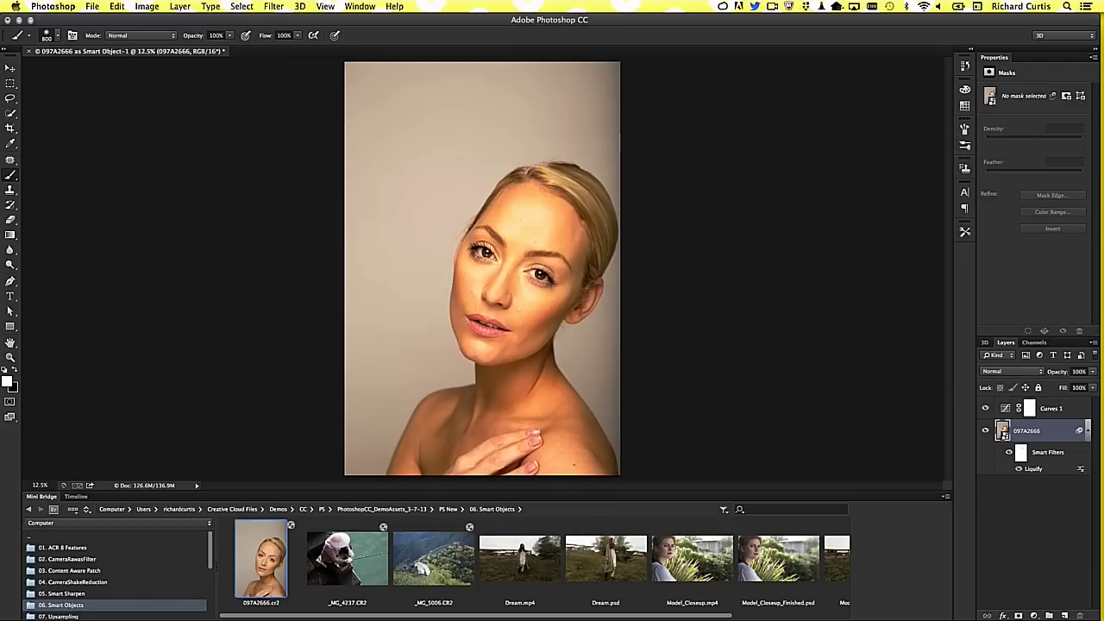
pyautogui.click(998, 514)
pyautogui.click(1045, 411)
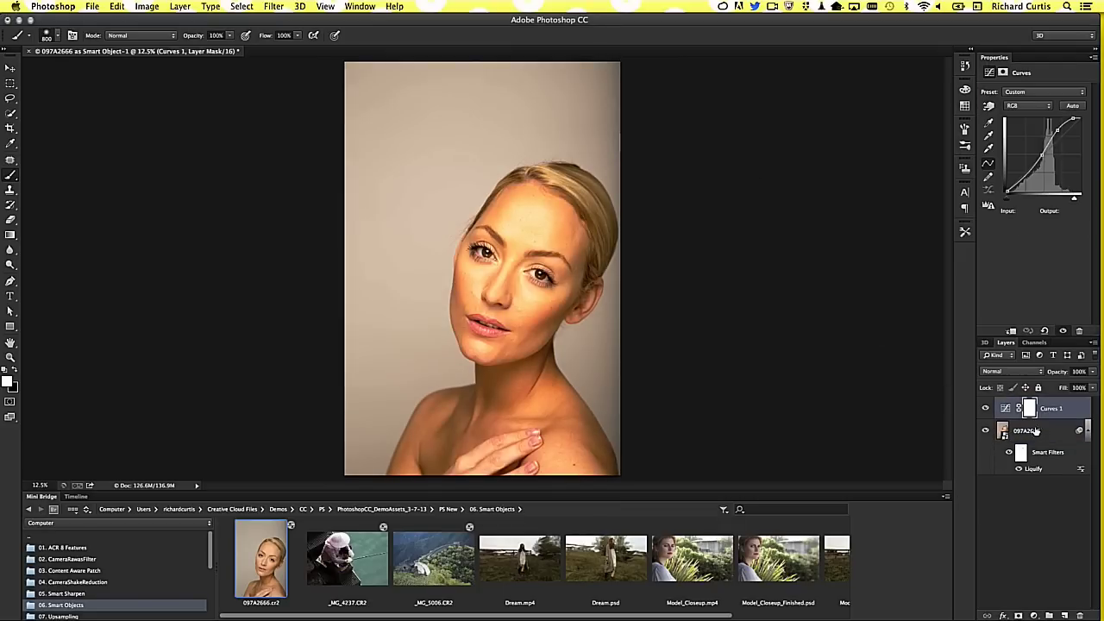
pyautogui.keyDown('shift'); pyautogui.click(1035, 431); pyautogui.keyUp('shift')
pyautogui.click(273, 7)
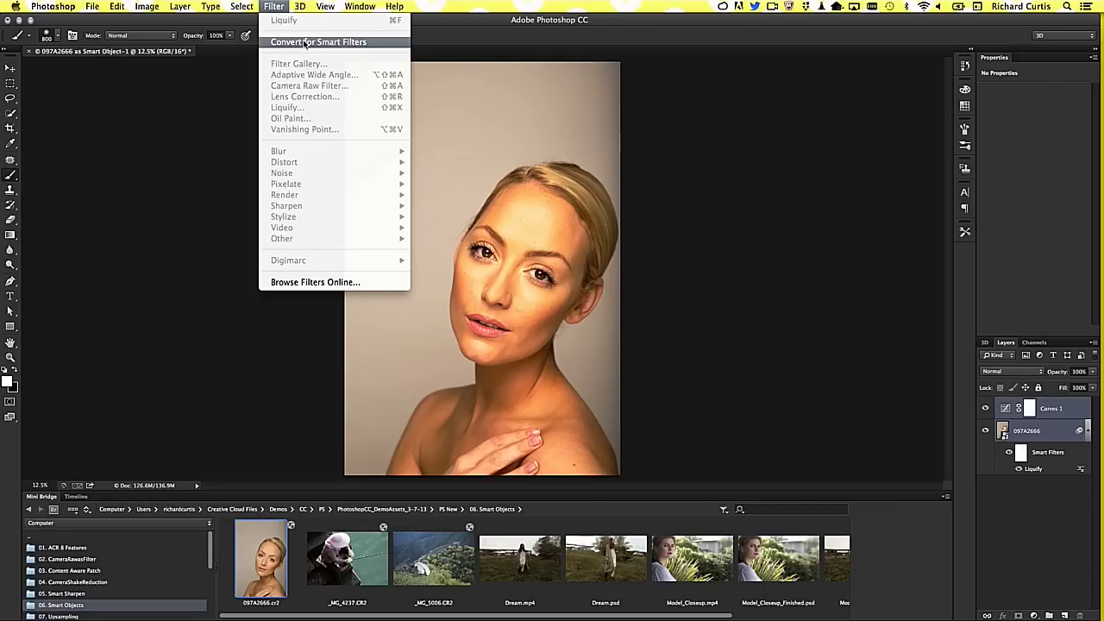
pyautogui.click(305, 43)
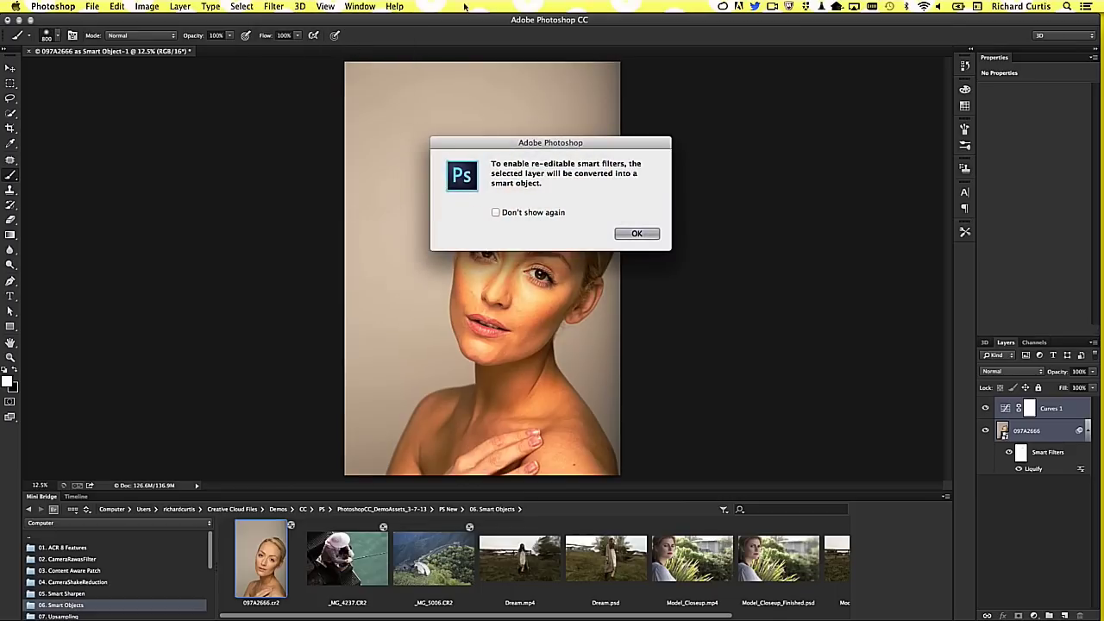
pyautogui.click(643, 236)
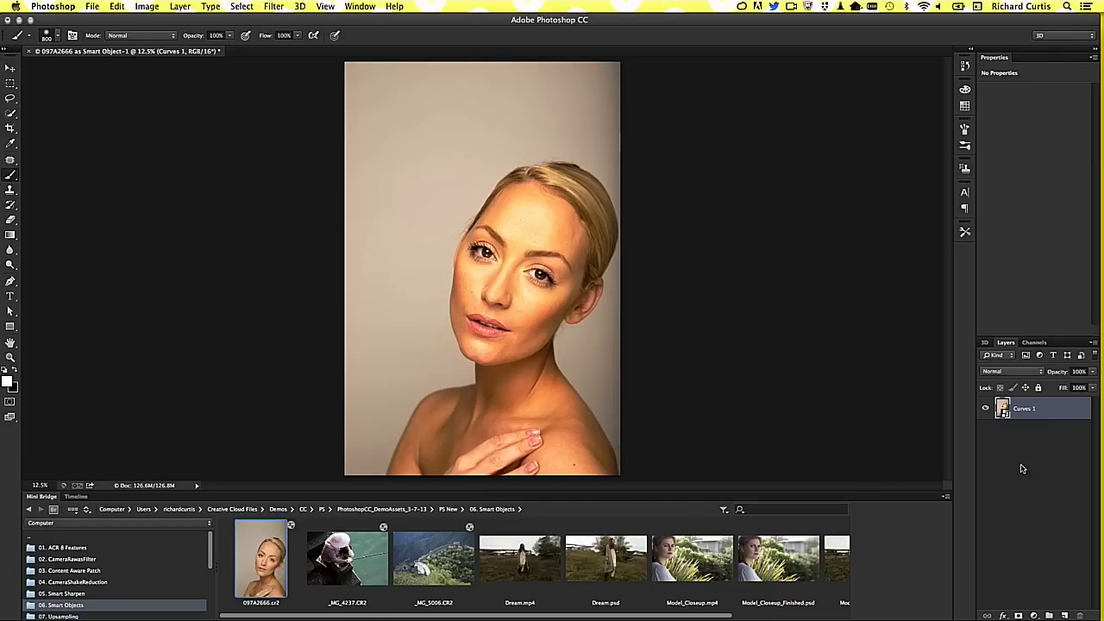
# - Start an Iris Blur at 136 px with the sharp ellipse widened around the face
pyautogui.click(273, 7)
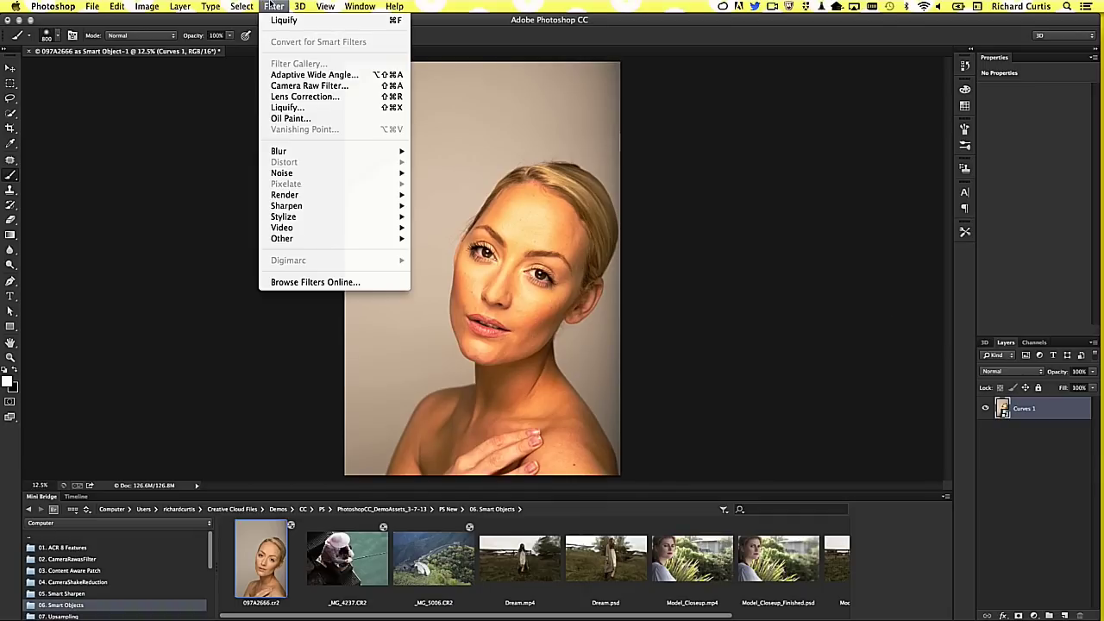
pyautogui.moveTo(279, 151)
pyautogui.click(433, 163)
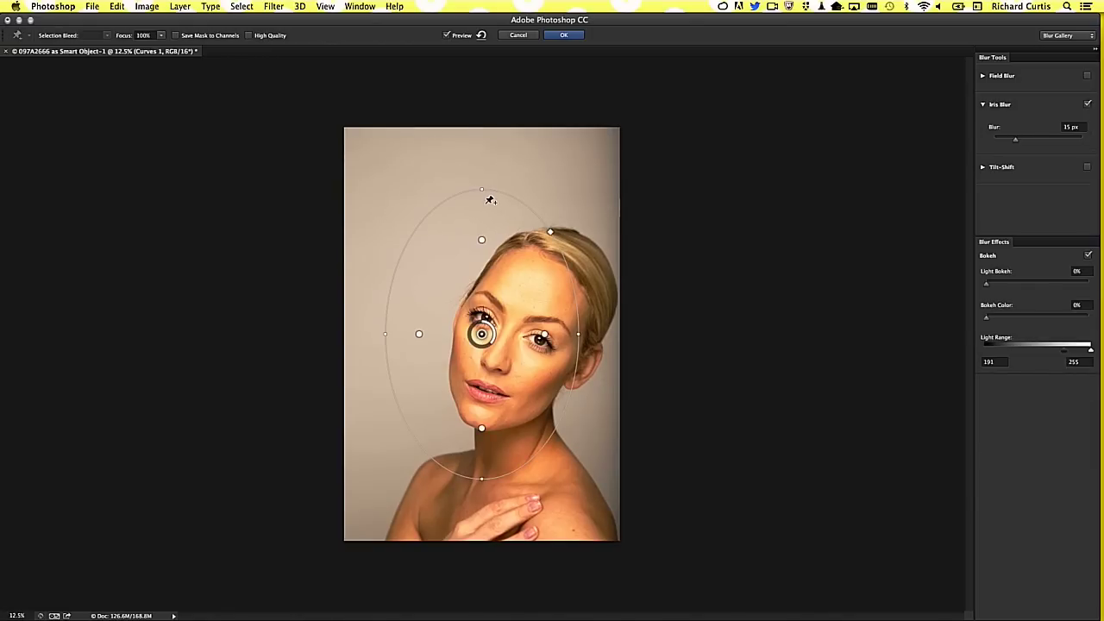
pyautogui.moveTo(489, 344); pyautogui.dragTo(525, 329)
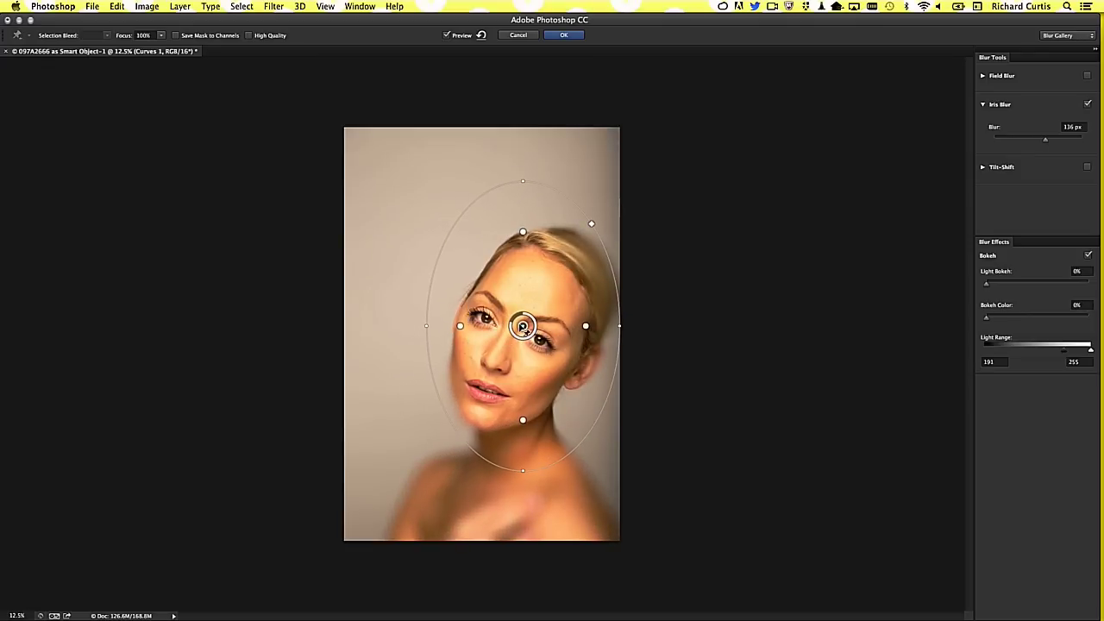
pyautogui.moveTo(426, 326); pyautogui.dragTo(393, 324)
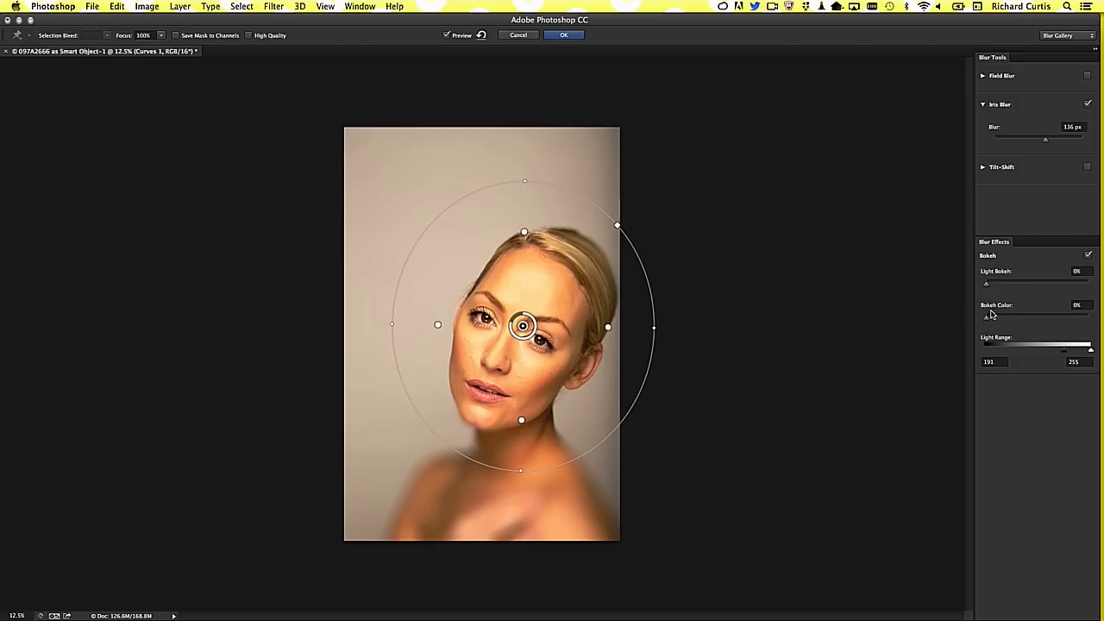
# - Set 52% light bokeh, 18% bokeh colour and wider light range, then cancel the render
pyautogui.moveTo(987, 284); pyautogui.dragTo(1040, 279)
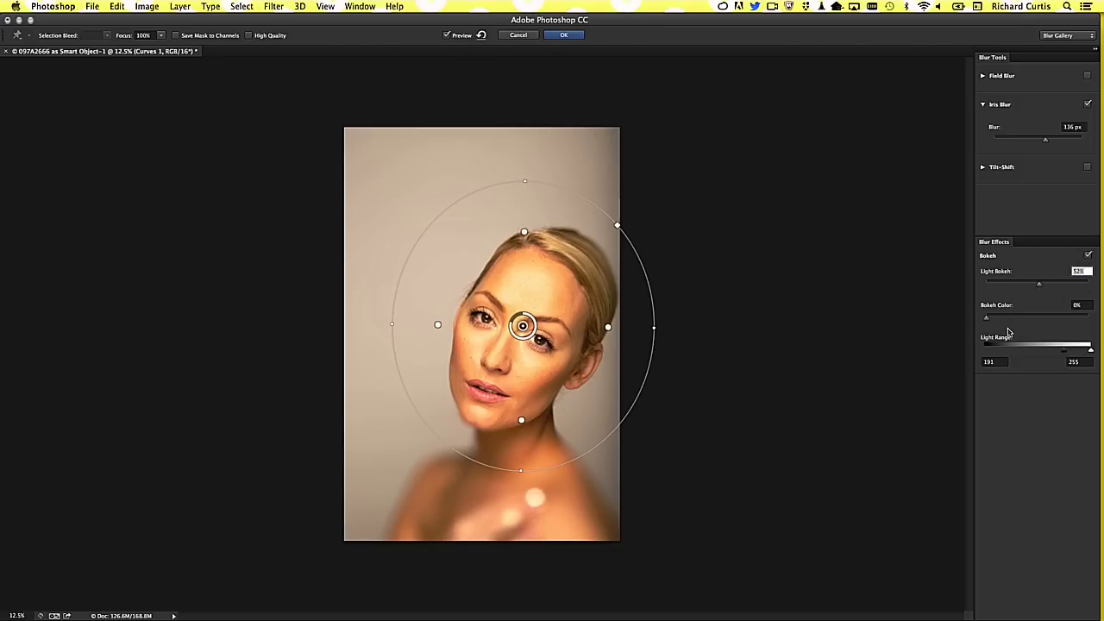
pyautogui.moveTo(988, 318)
pyautogui.mouseDown()
pyautogui.moveTo(1020, 315)
pyautogui.moveTo(1005, 317)
pyautogui.mouseUp()
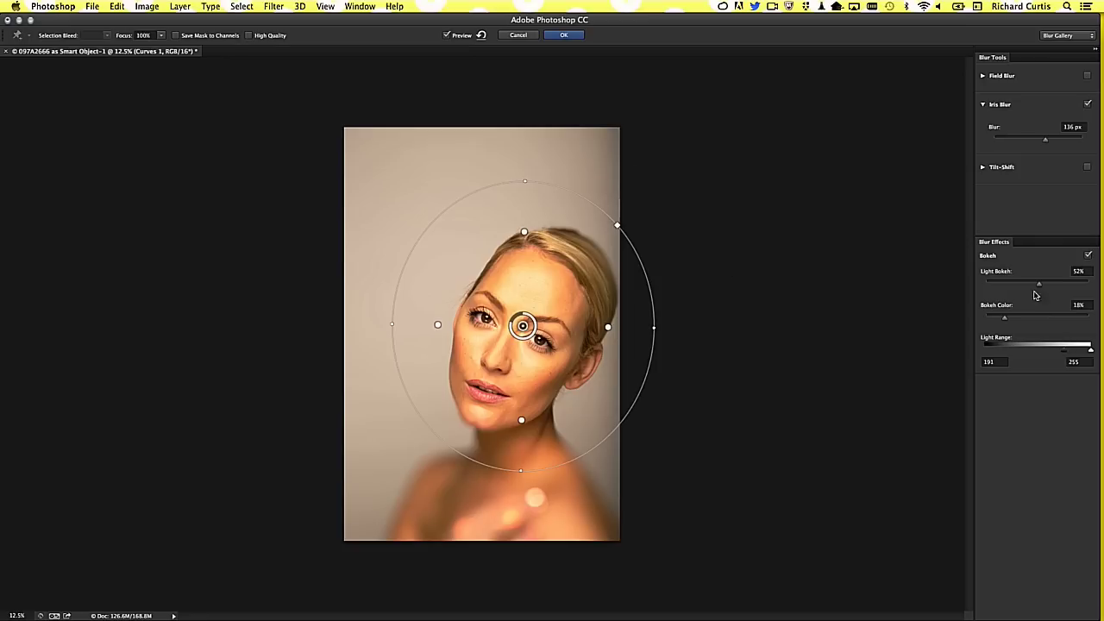
pyautogui.moveTo(1067, 348)
pyautogui.mouseDown()
pyautogui.moveTo(1034, 351)
pyautogui.moveTo(1078, 352)
pyautogui.moveTo(1007, 351)
pyautogui.mouseUp()
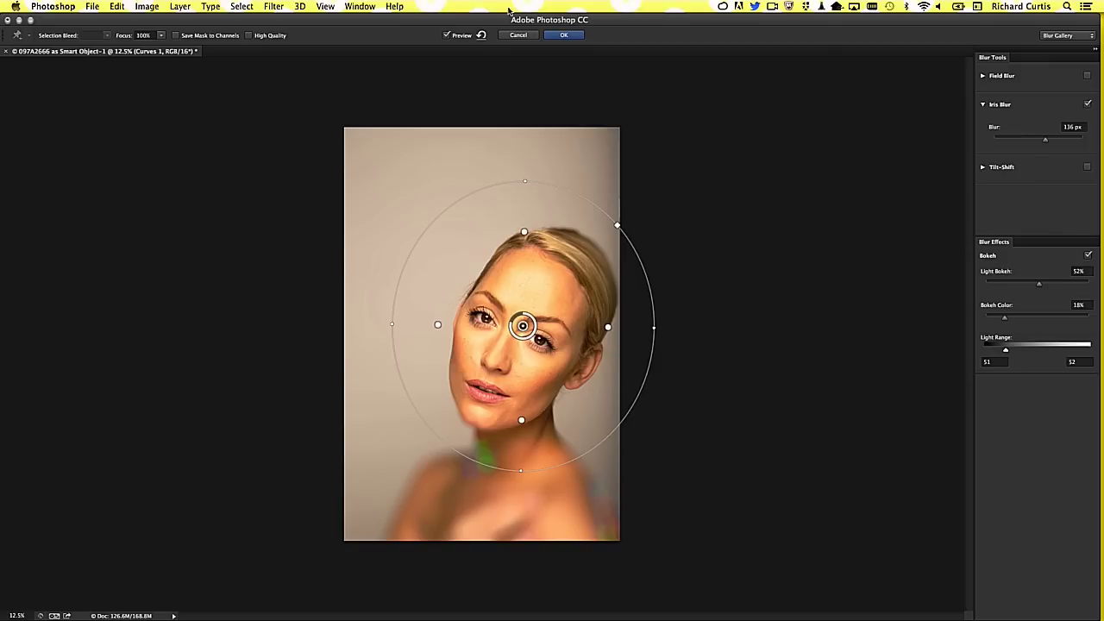
pyautogui.click(563, 37)
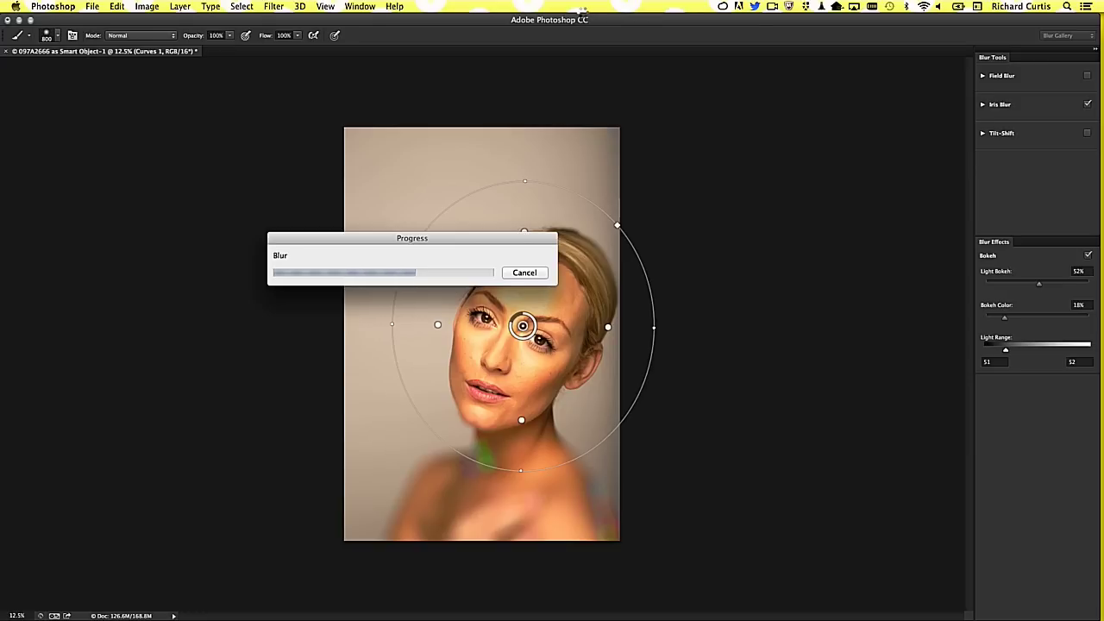
pyautogui.click(527, 275)
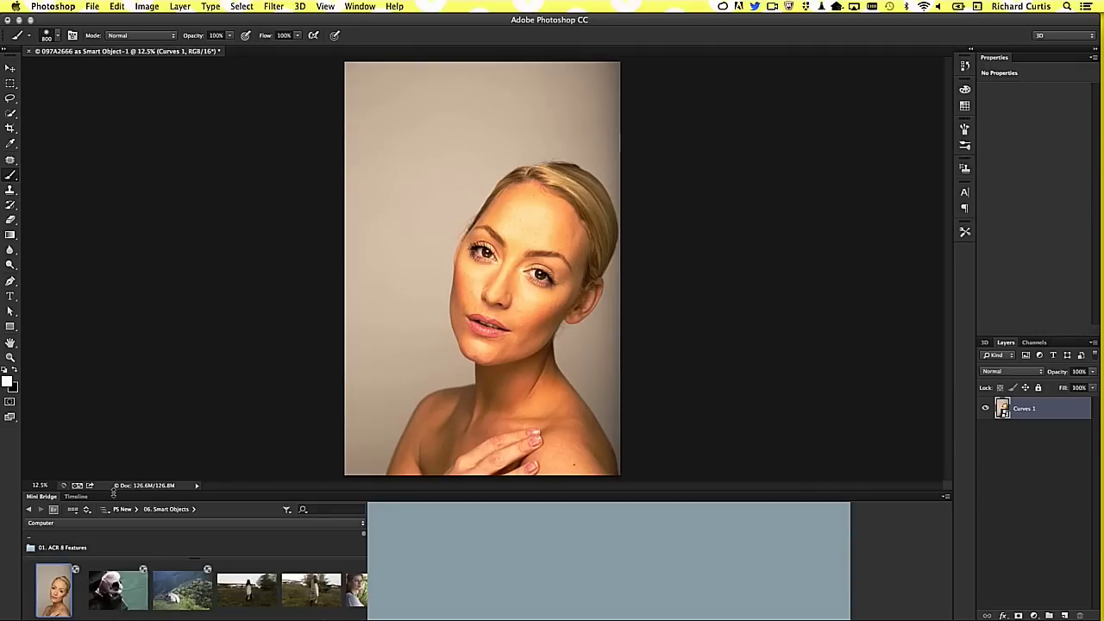
# - Close the portrait without saving and open the Great Wall photo _MG_5006.CR2 from Mini Bridge
pyautogui.click(29, 52)
pyautogui.click(539, 221)
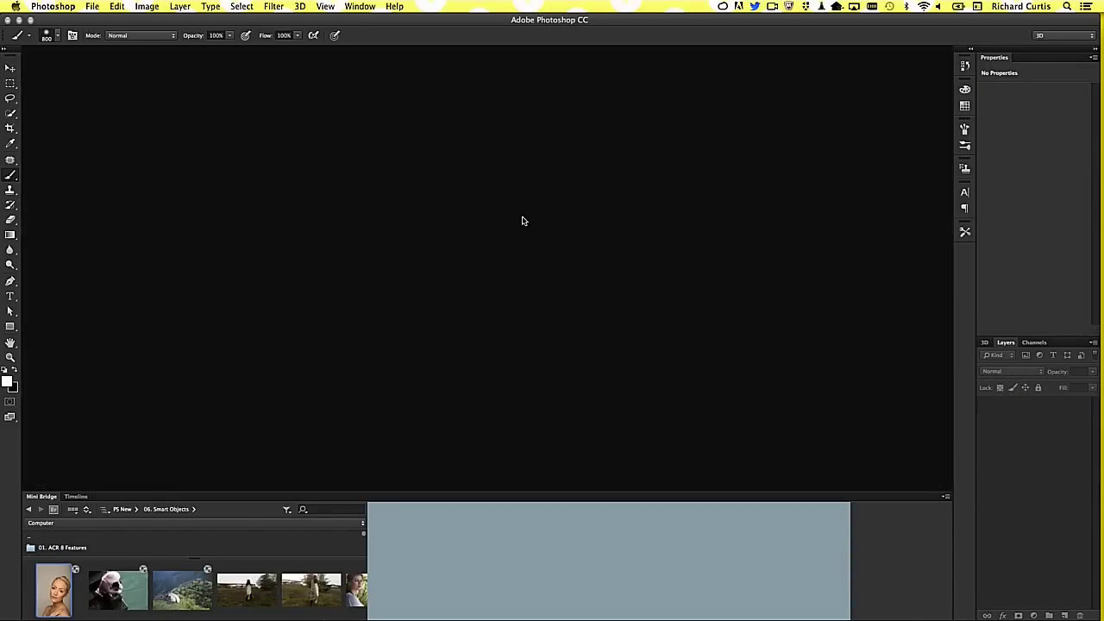
pyautogui.moveTo(117, 589)
pyautogui.mouseDown()
pyautogui.moveTo(158, 461)
pyautogui.moveTo(382, 307)
pyautogui.mouseUp()
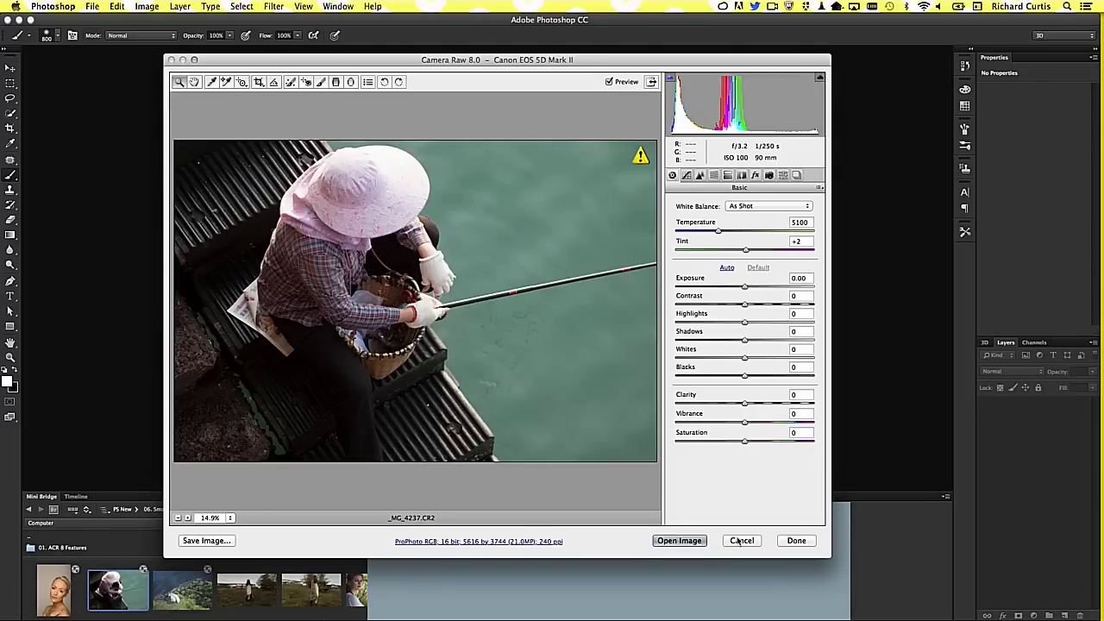
pyautogui.click(740, 541)
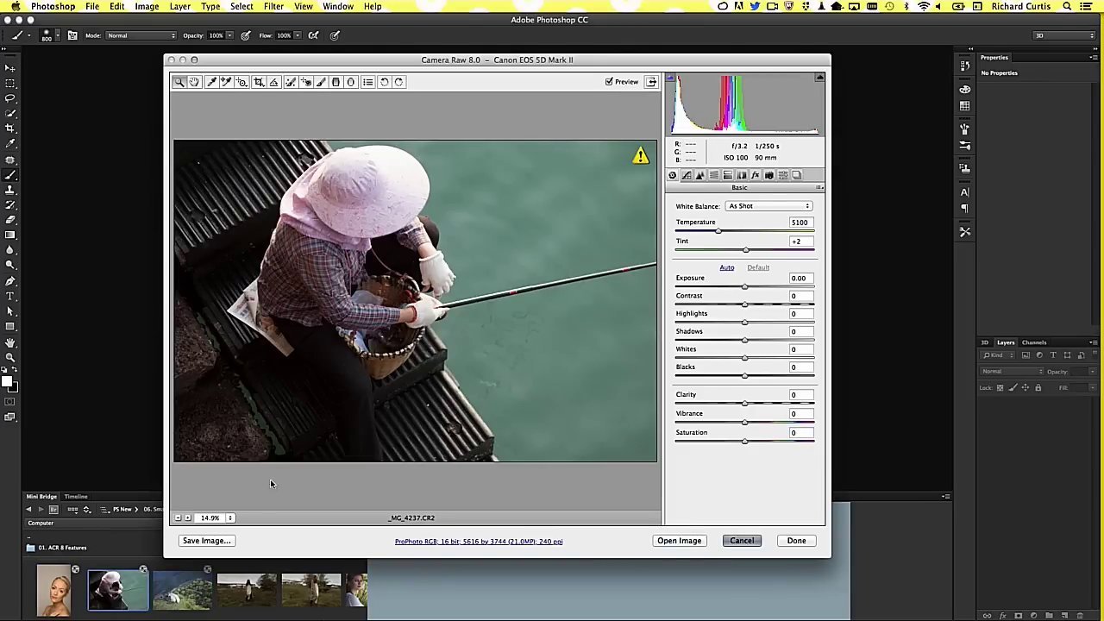
pyautogui.moveTo(182, 589); pyautogui.dragTo(417, 256)
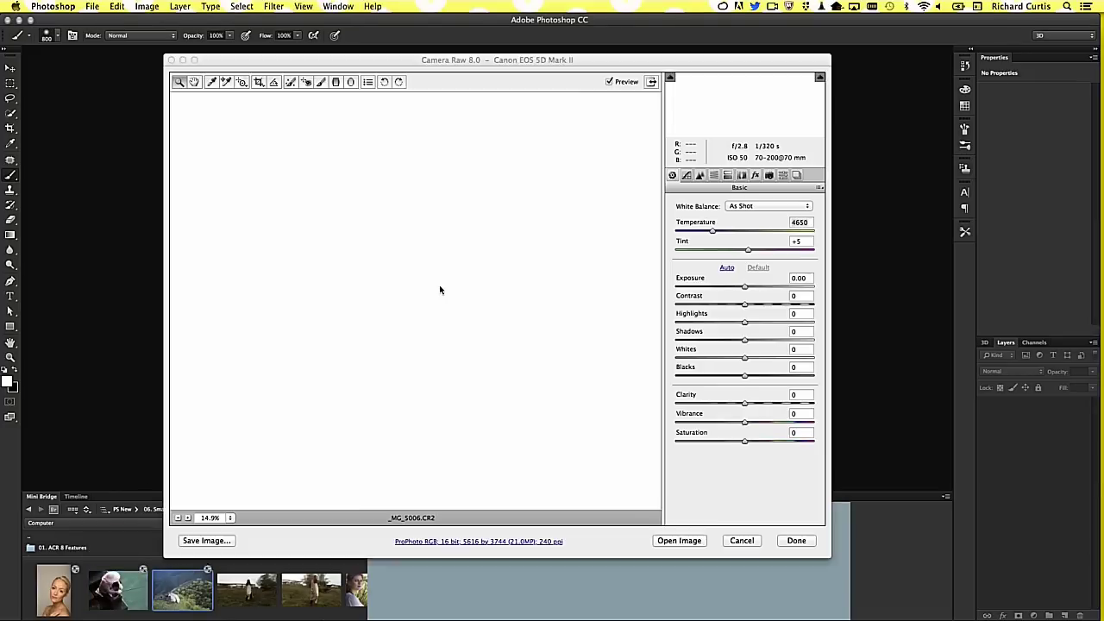
pyautogui.click(681, 539)
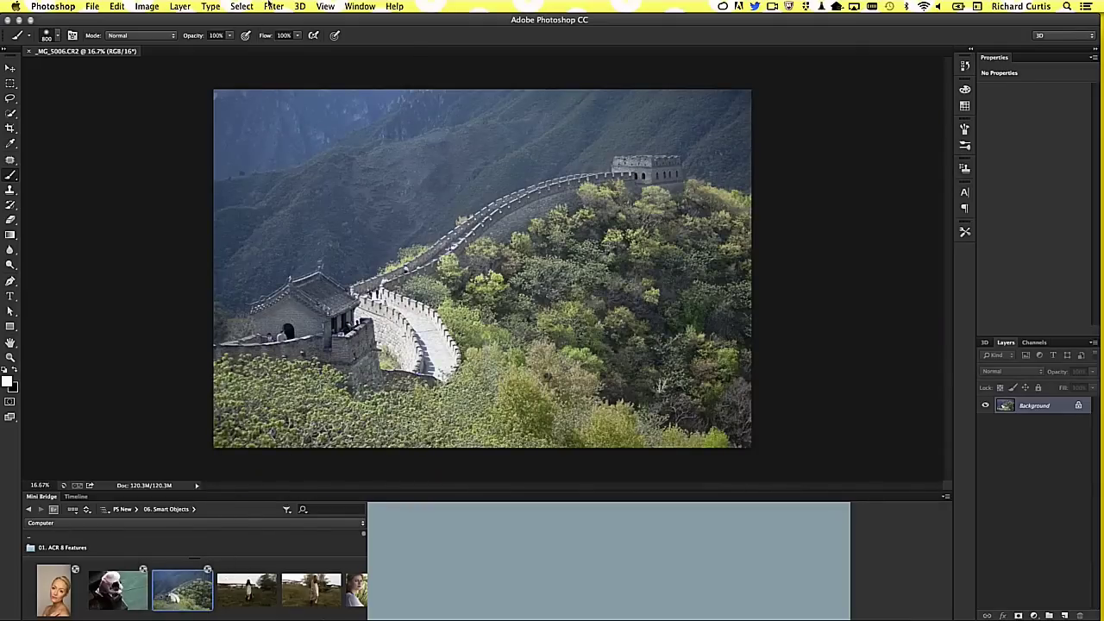
# - Convert the Great Wall background into smart object Layer 0 for smart filters
pyautogui.click(241, 6)
pyautogui.moveTo(273, 6)
pyautogui.click(298, 40)
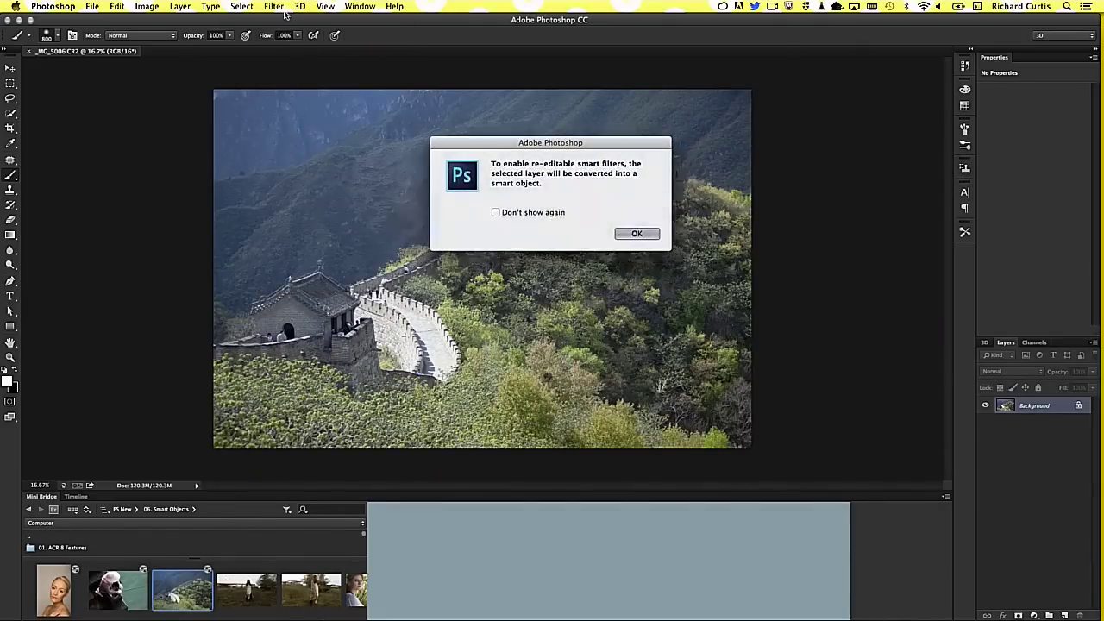
pyautogui.click(636, 235)
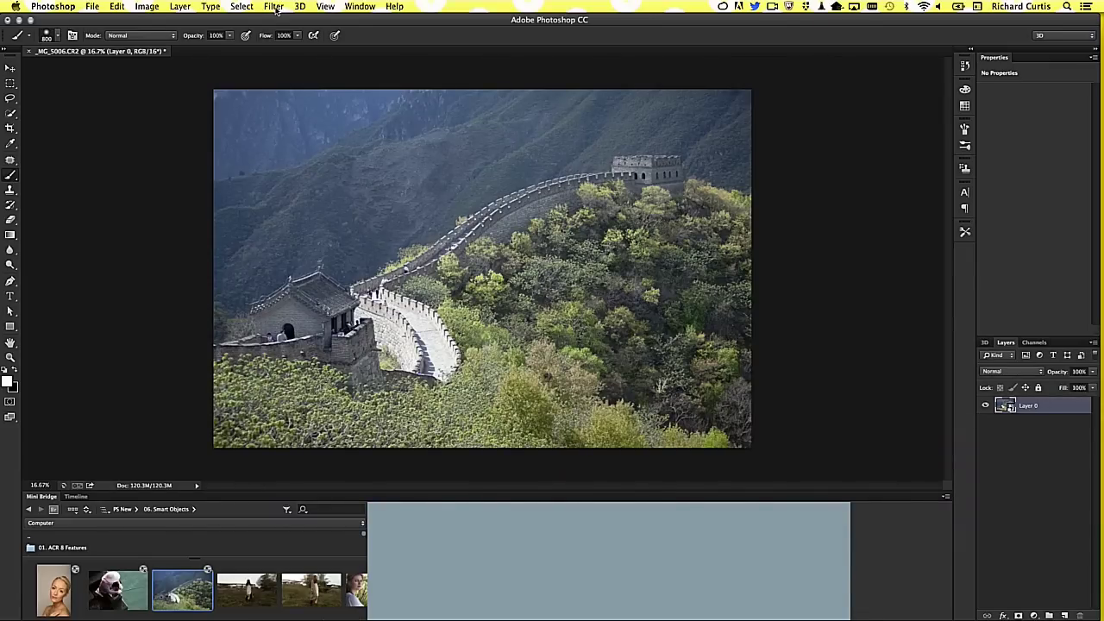
pyautogui.click(275, 7)
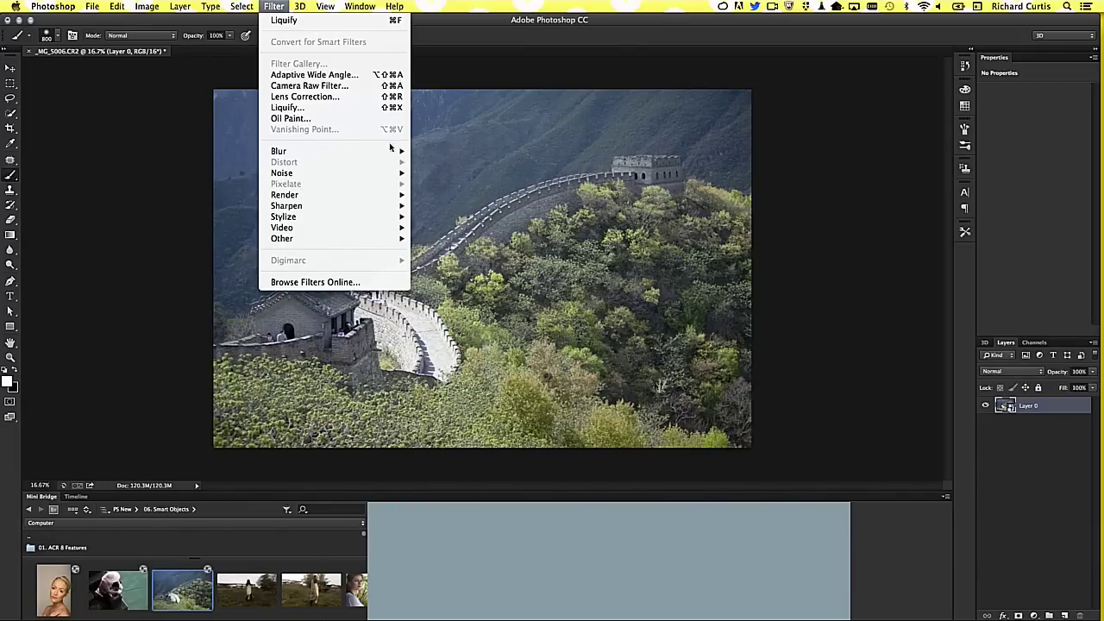
pyautogui.moveTo(279, 151)
pyautogui.click(466, 175)
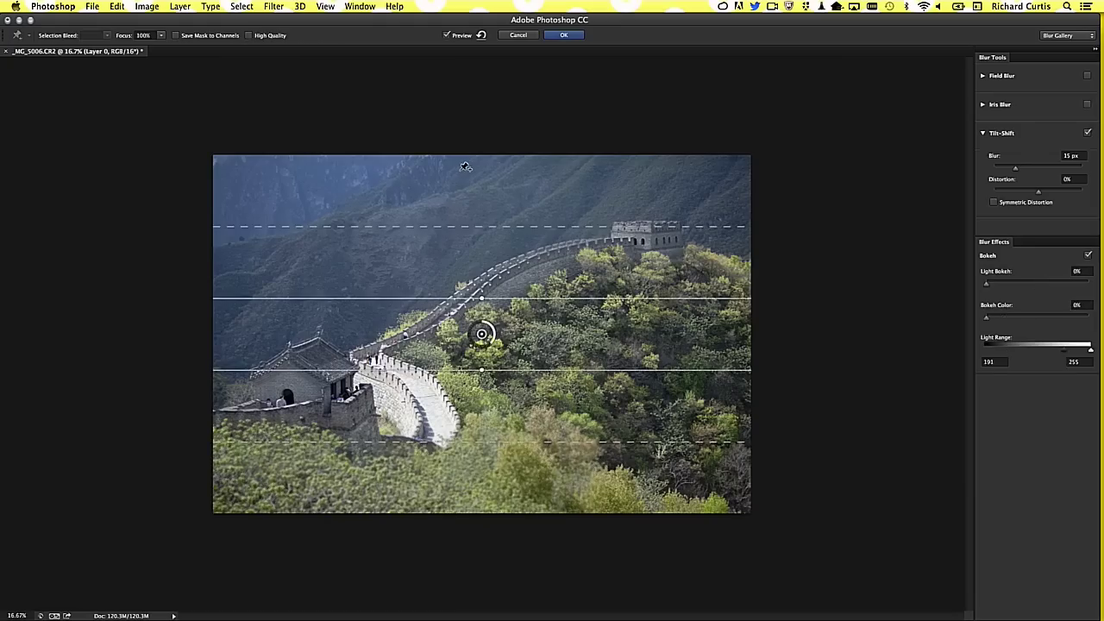
pyautogui.moveTo(466, 299)
pyautogui.mouseDown()
pyautogui.moveTo(483, 283)
pyautogui.moveTo(469, 286)
pyautogui.mouseUp()
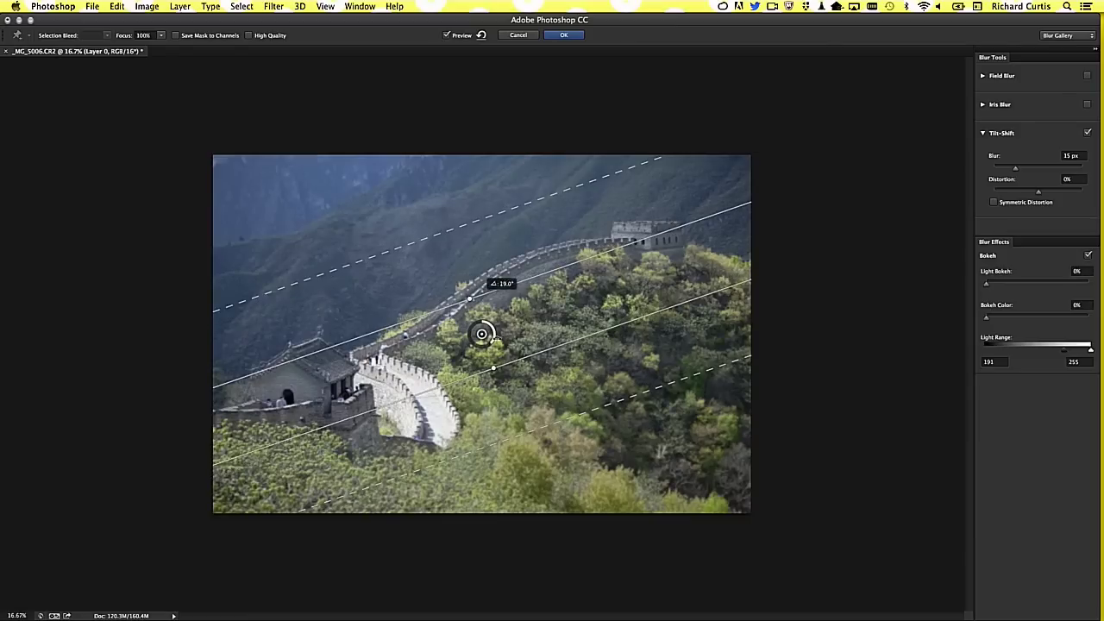
pyautogui.moveTo(495, 338); pyautogui.dragTo(481, 325)
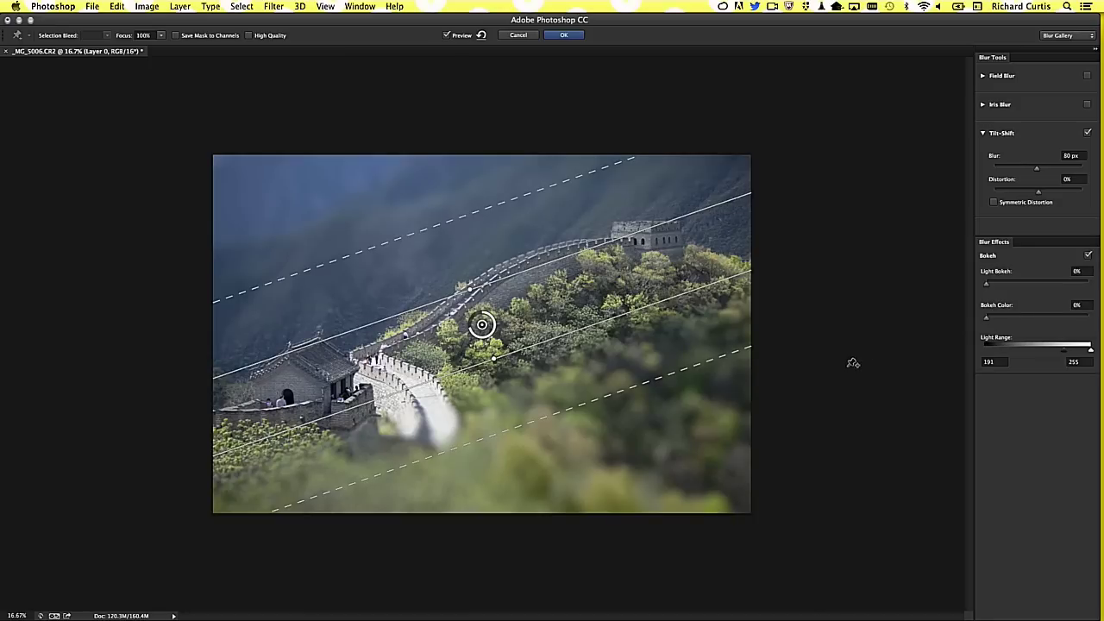
pyautogui.press('h')
pyautogui.click(518, 35)
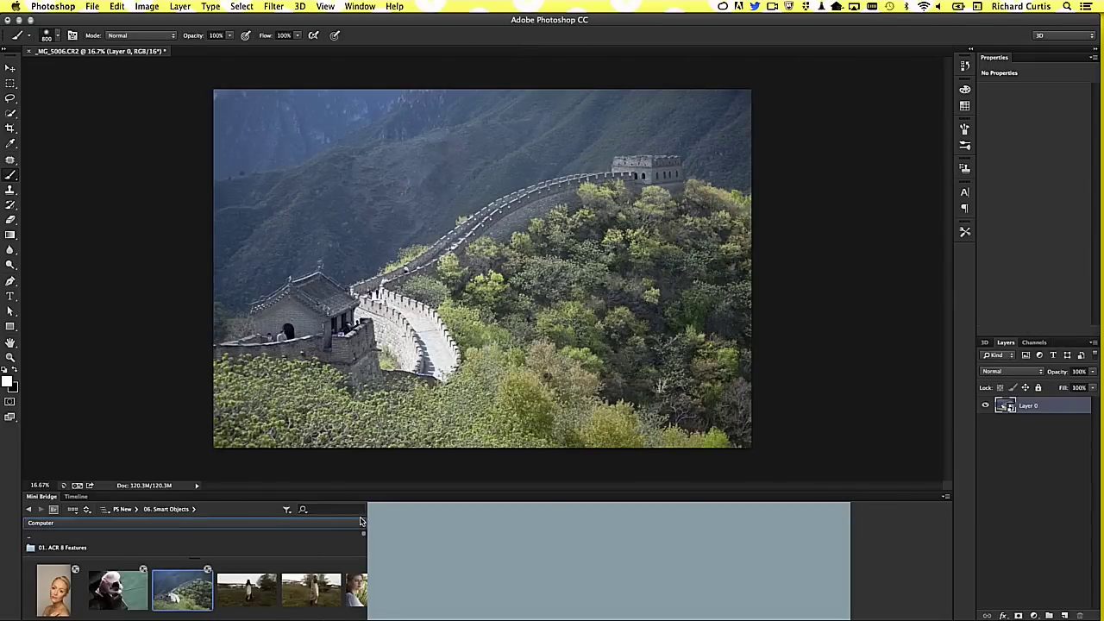
# - Reopen Mini Bridge on the PS New folder and enlarge the panel upward
pyautogui.click(124, 509)
pyautogui.click(943, 493)
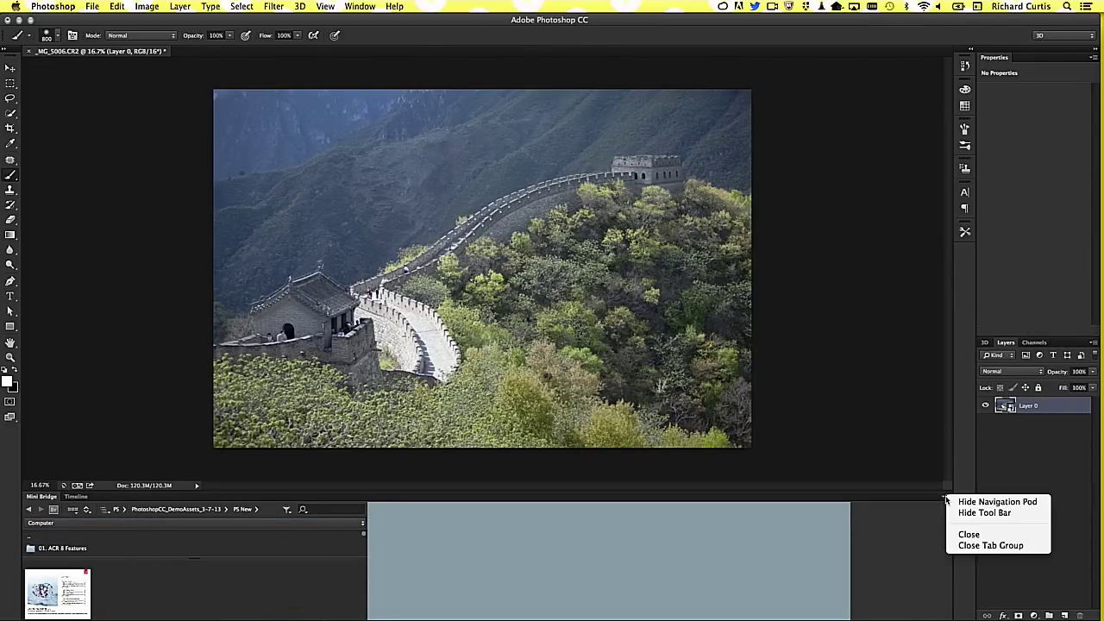
pyautogui.click(963, 536)
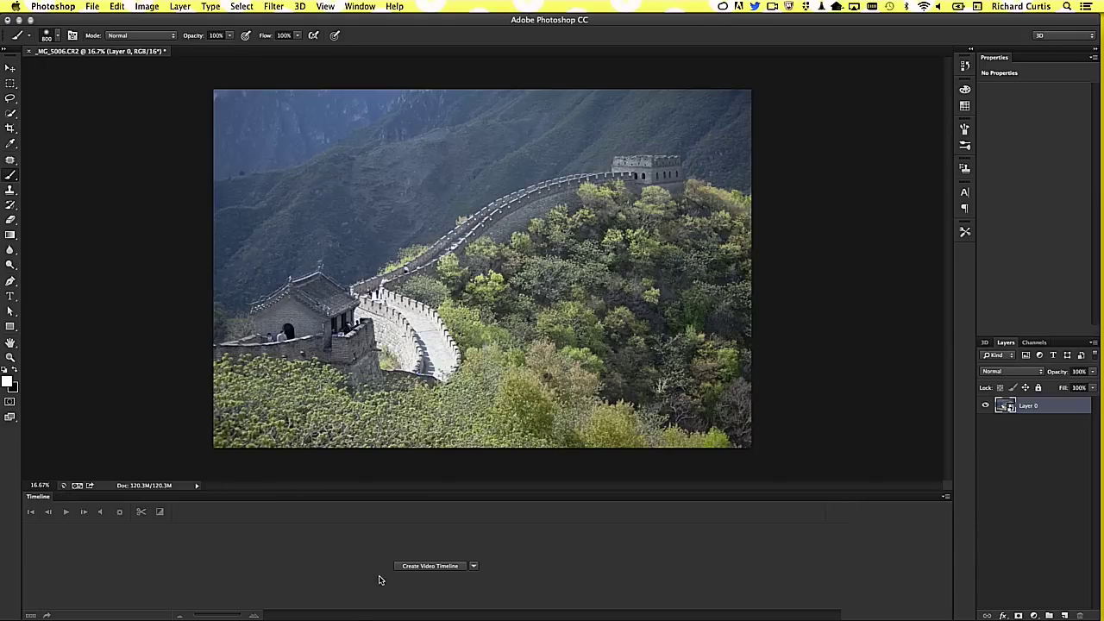
pyautogui.click(90, 6)
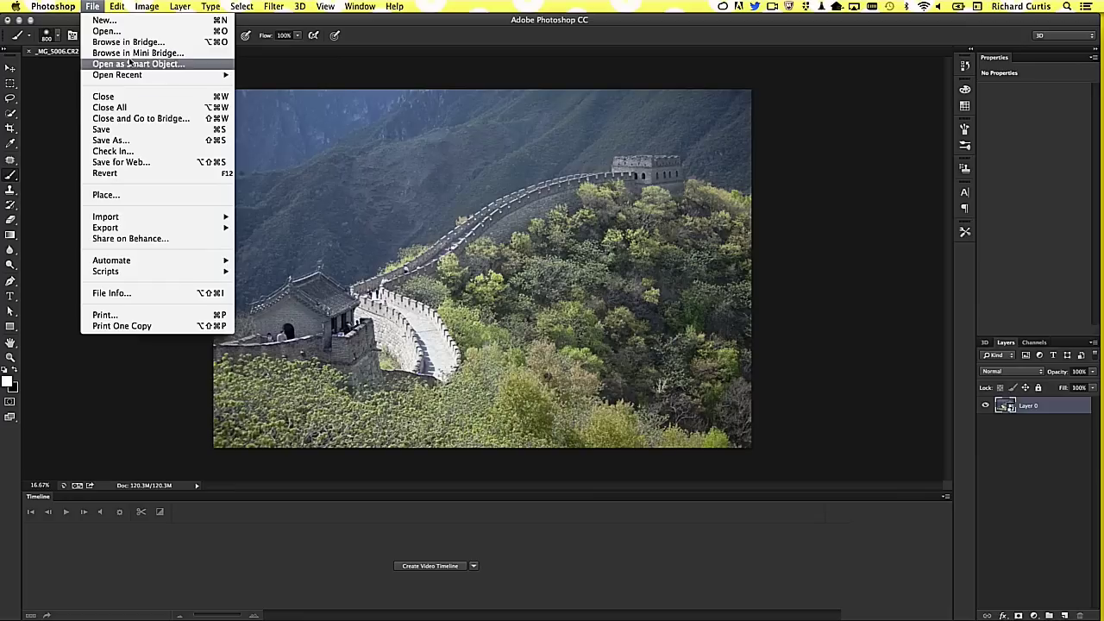
pyautogui.click(137, 50)
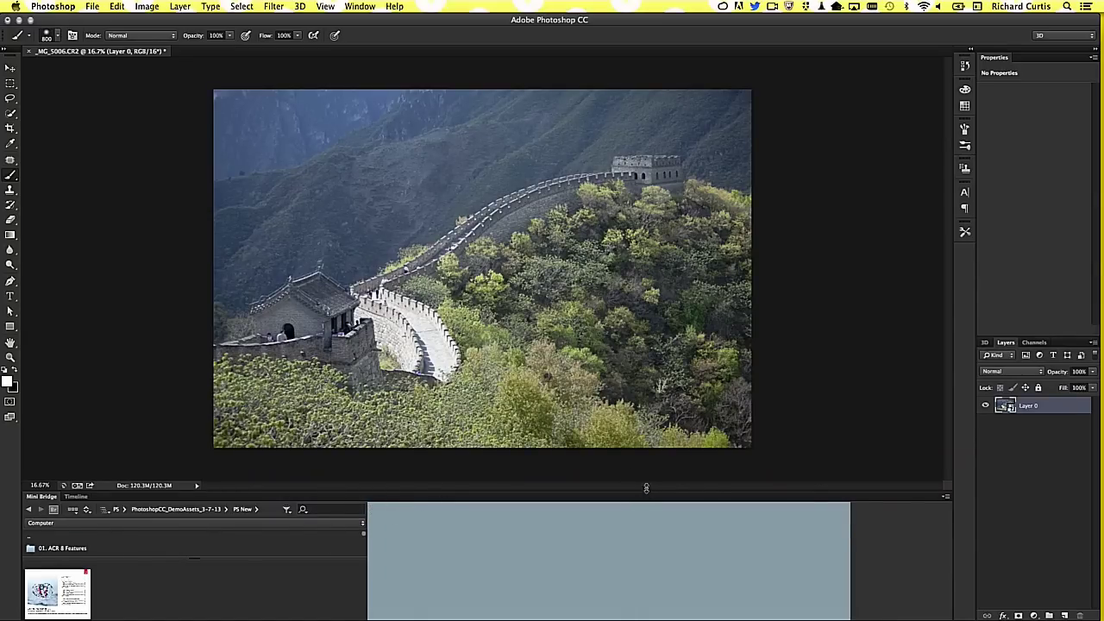
pyautogui.moveTo(647, 496); pyautogui.dragTo(647, 377)
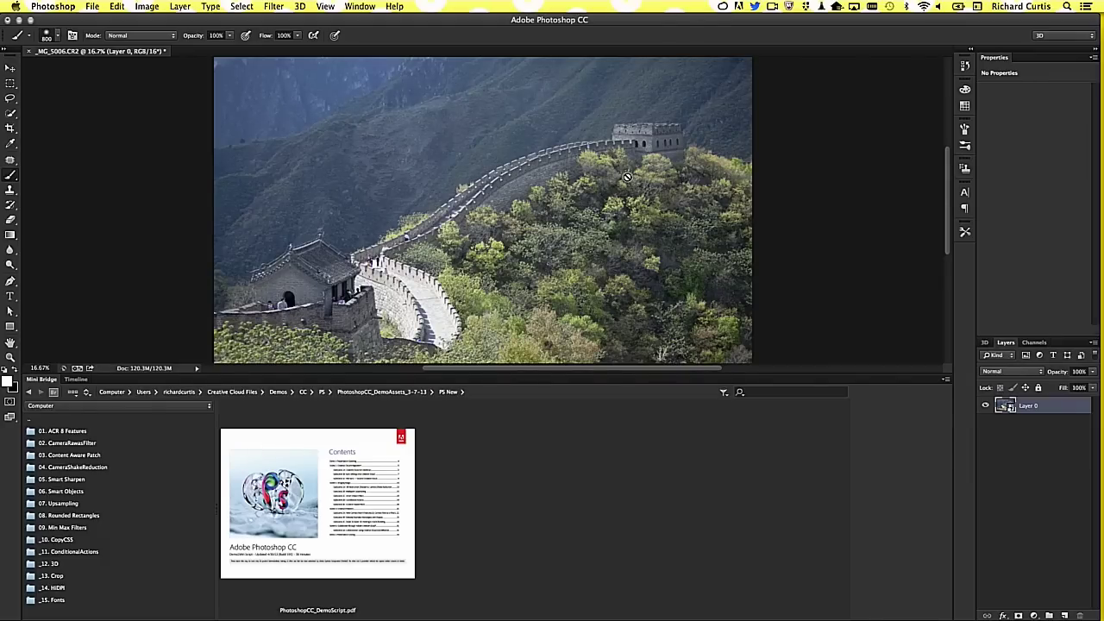
# - Discard the Great Wall photo, open OutdoorHomepage.psd from 08. Rounded Rectangles, and zoom in
pyautogui.click(82, 516)
pyautogui.click(31, 51)
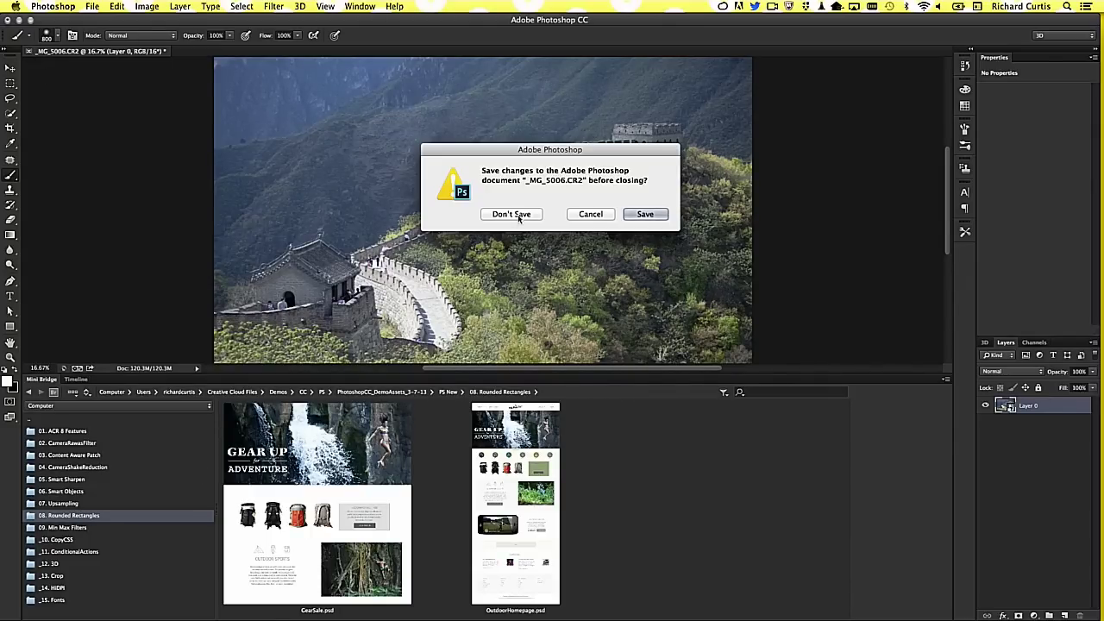
pyautogui.click(515, 216)
pyautogui.moveTo(500, 500); pyautogui.dragTo(480, 246)
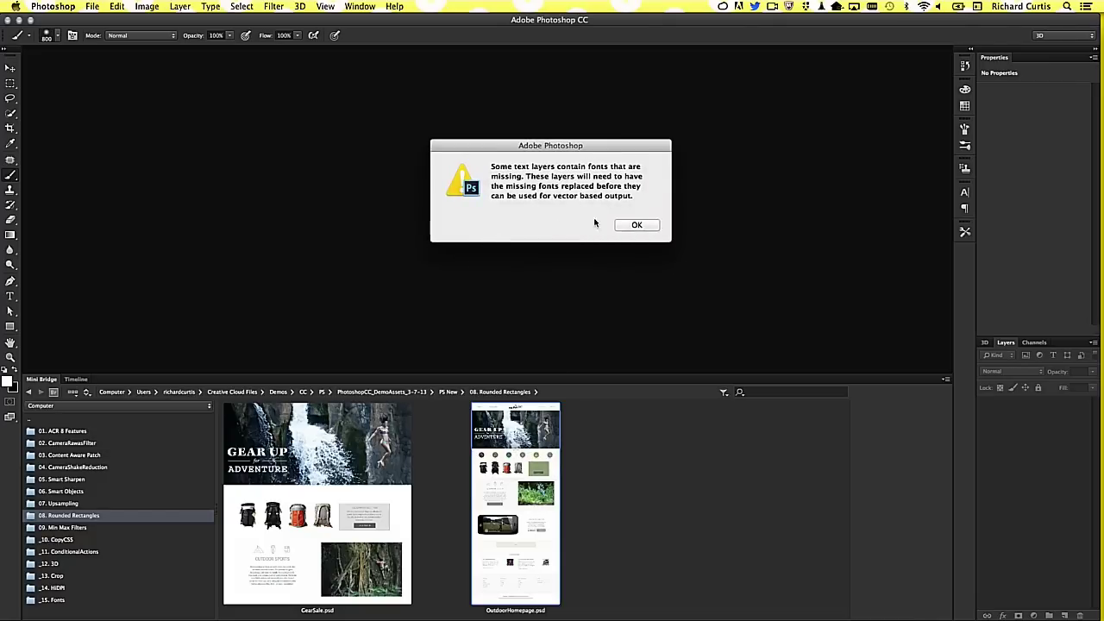
pyautogui.click(632, 231)
pyautogui.moveTo(733, 376); pyautogui.dragTo(737, 530)
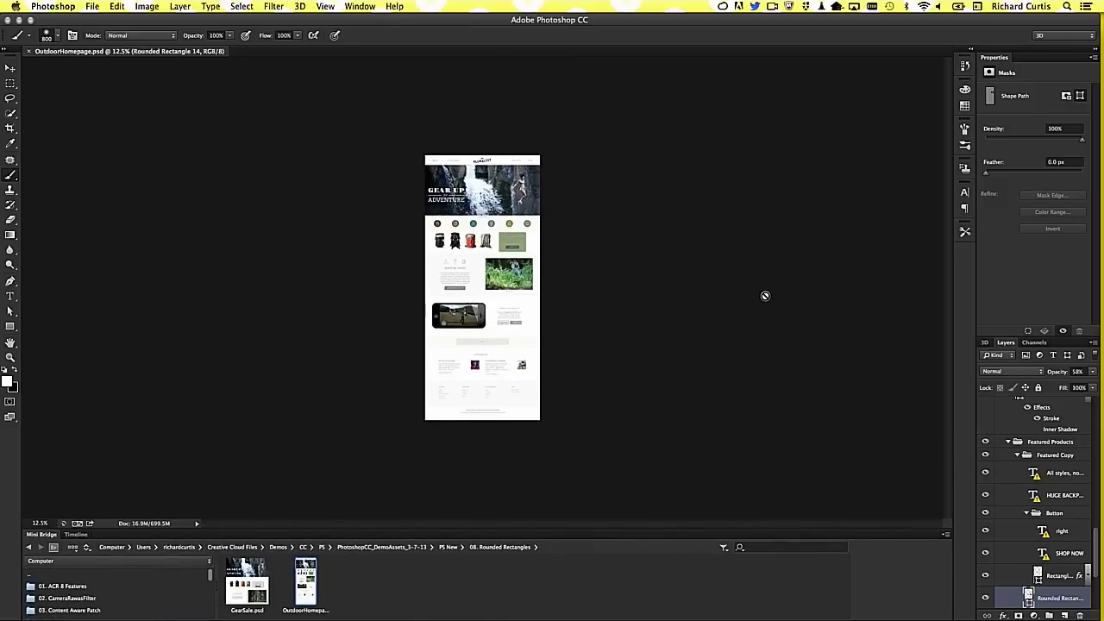
pyautogui.hotkey('ctrl', '+')
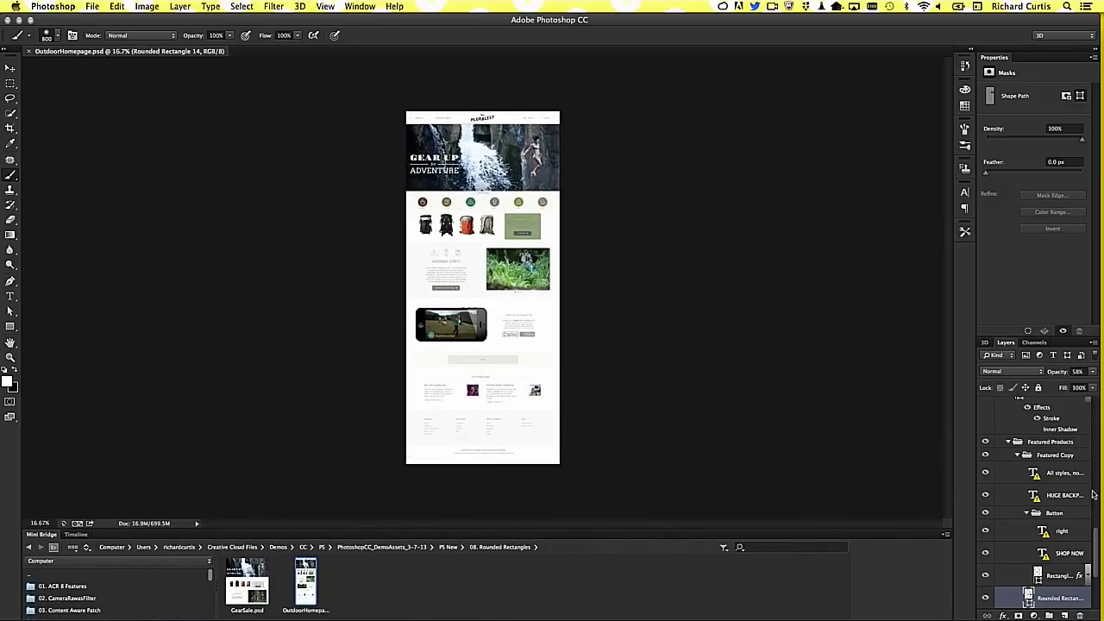
pyautogui.moveTo(1097, 553)
pyautogui.mouseDown()
pyautogui.moveTo(1096, 414)
pyautogui.moveTo(1096, 427)
pyautogui.mouseUp()
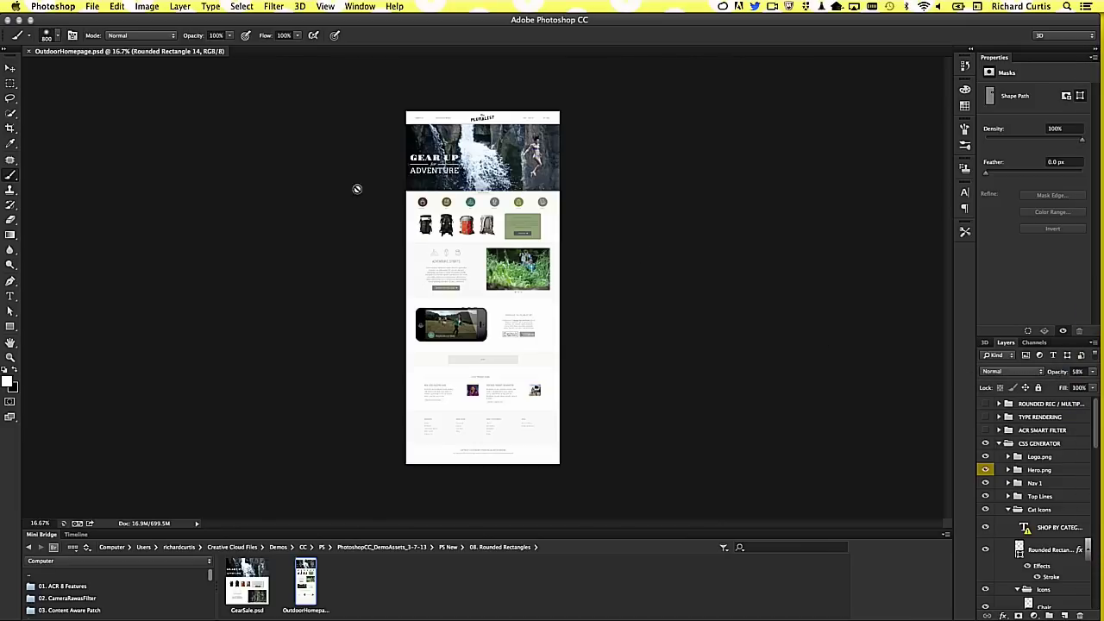
# - Deselect all layers and isolate the Layers list to selected layers only
pyautogui.click(243, 6)
pyautogui.click(242, 86)
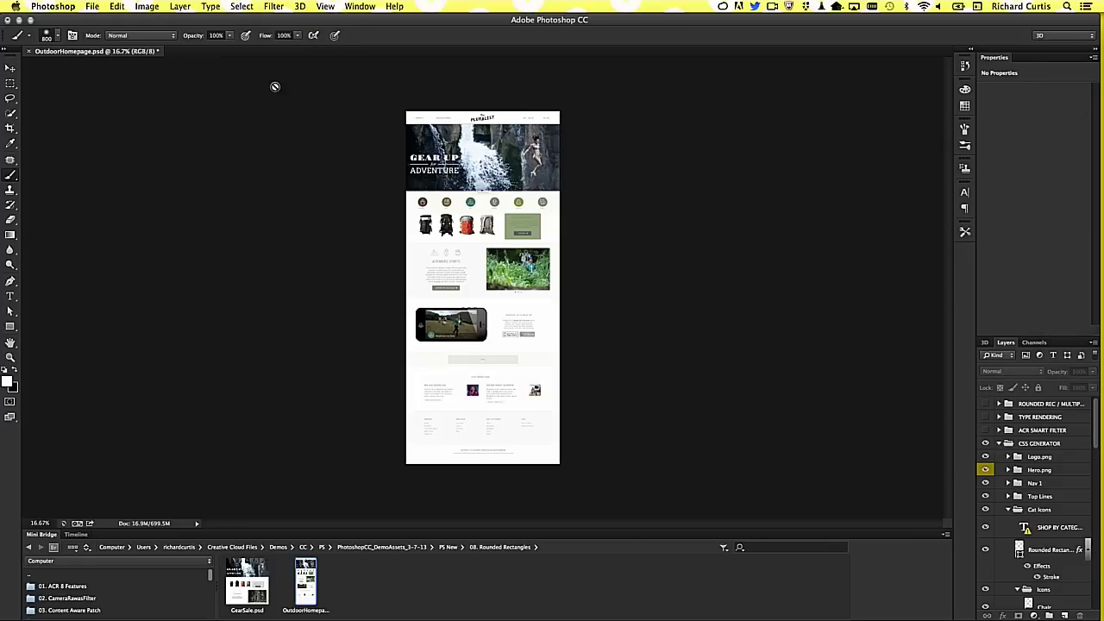
pyautogui.click(242, 6)
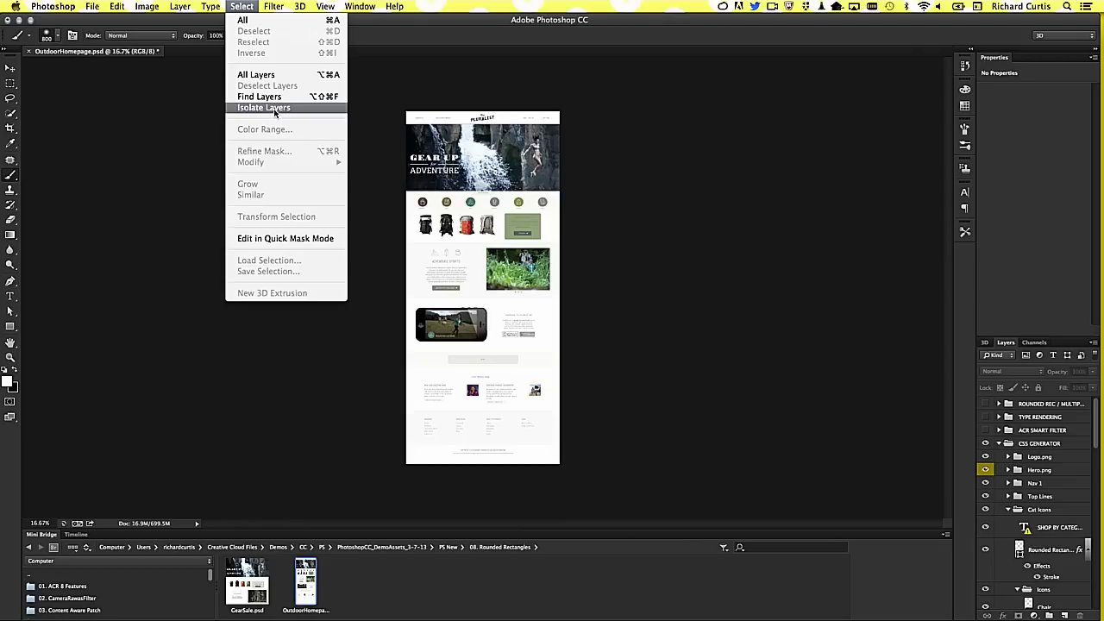
pyautogui.click(275, 111)
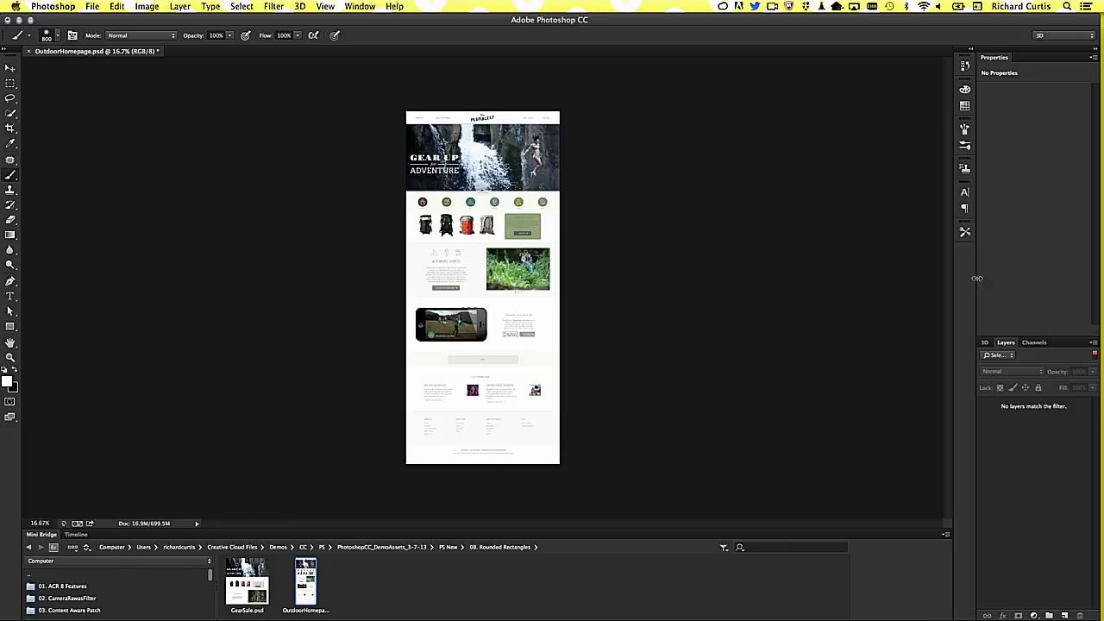
# - Dismiss the layer filter options, switch to the Move tool and zoom in on the page
pyautogui.click(1011, 356)
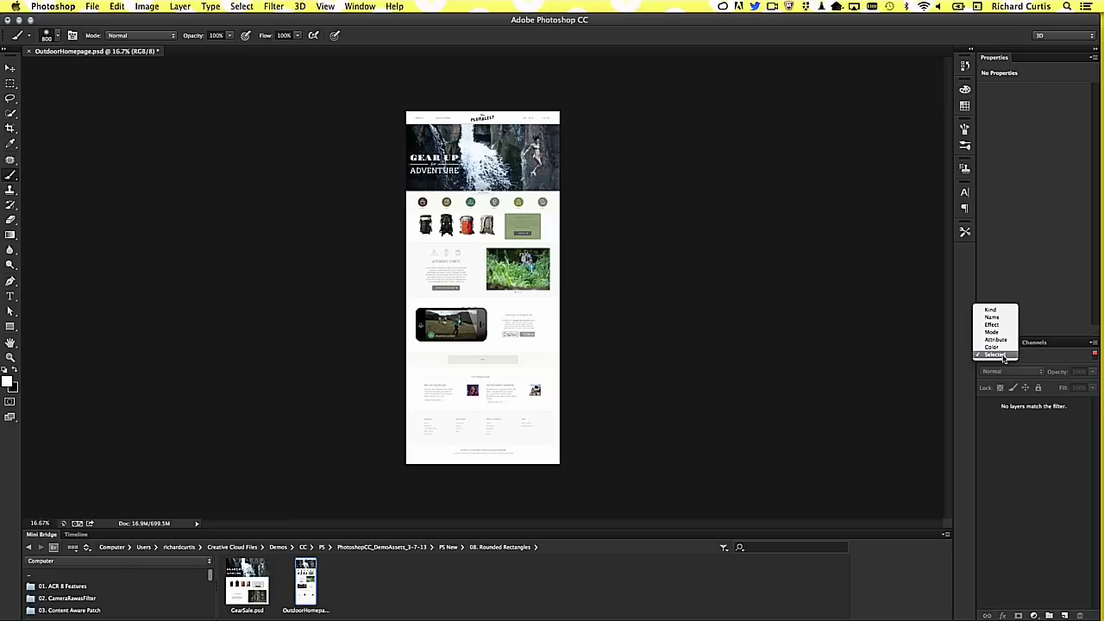
pyautogui.click(671, 245)
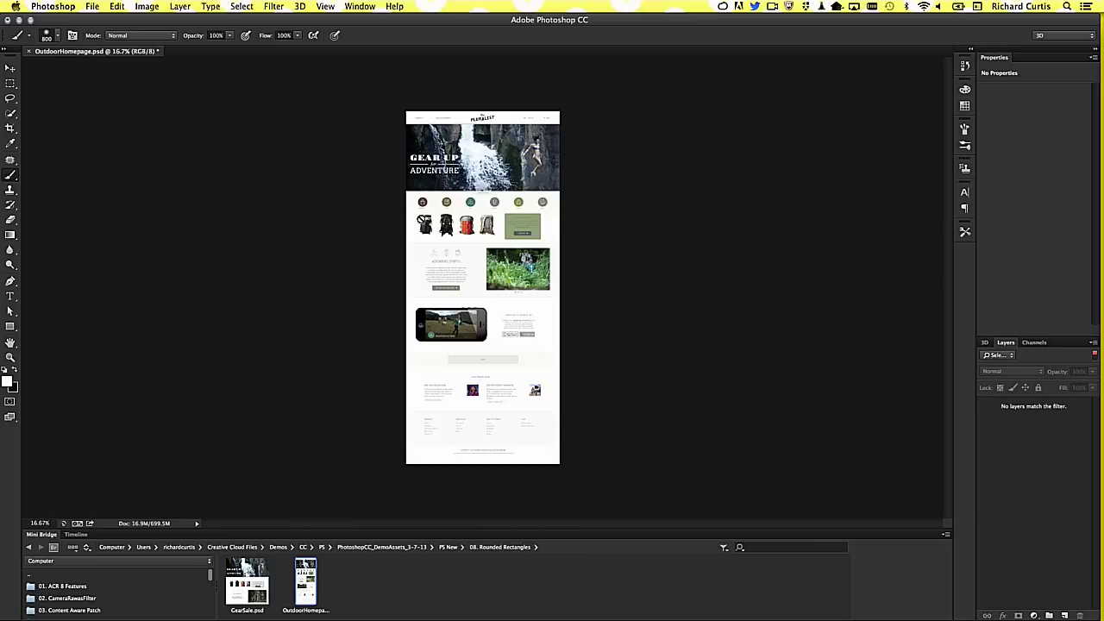
pyautogui.click(10, 67)
pyautogui.hotkey('ctrl', '+')
# - Zoom in and pick the Chair and wetsuit icon layers from the canvas
pyautogui.hotkey('ctrl', '+')
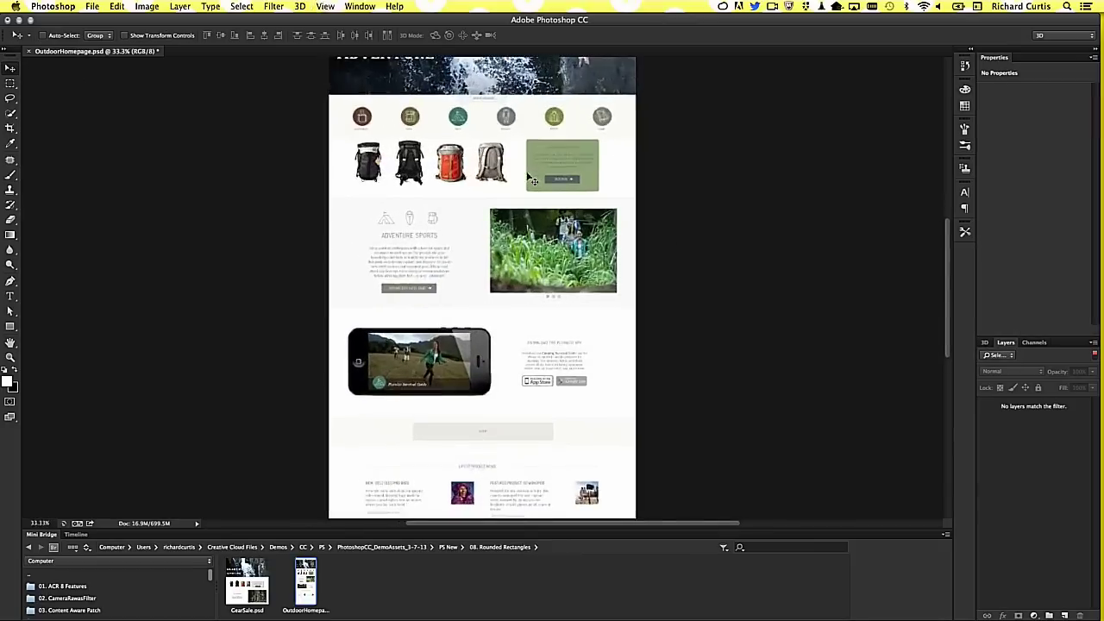
pyautogui.hotkey('ctrl', '+')
pyautogui.hotkey('ctrl', '+')
pyautogui.moveTo(473, 142); pyautogui.dragTo(432, 313)
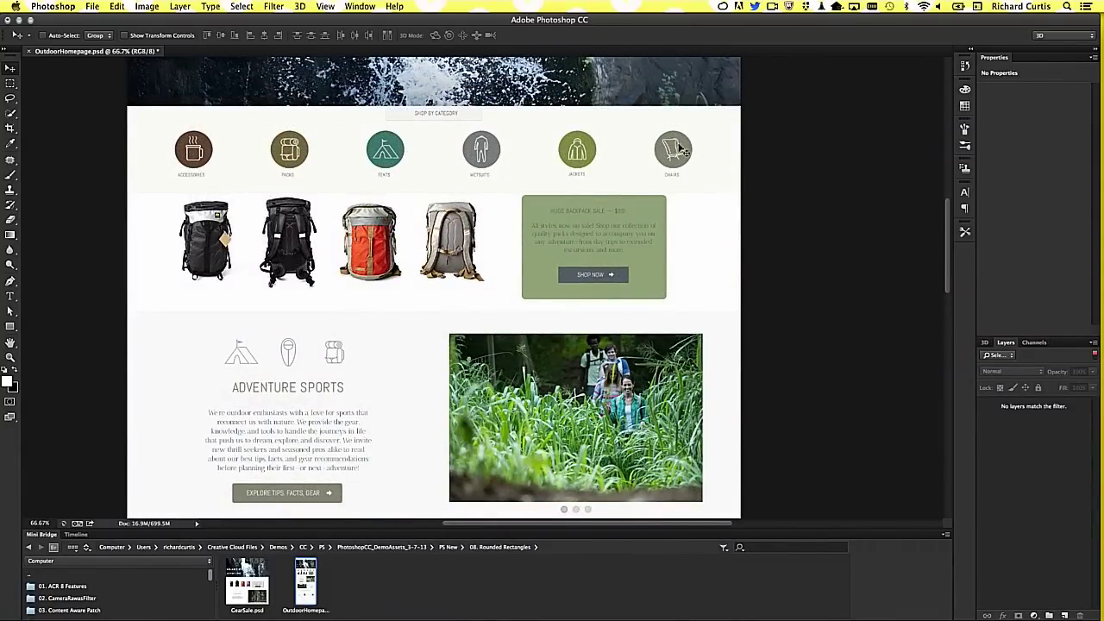
pyautogui.rightClick(675, 149)
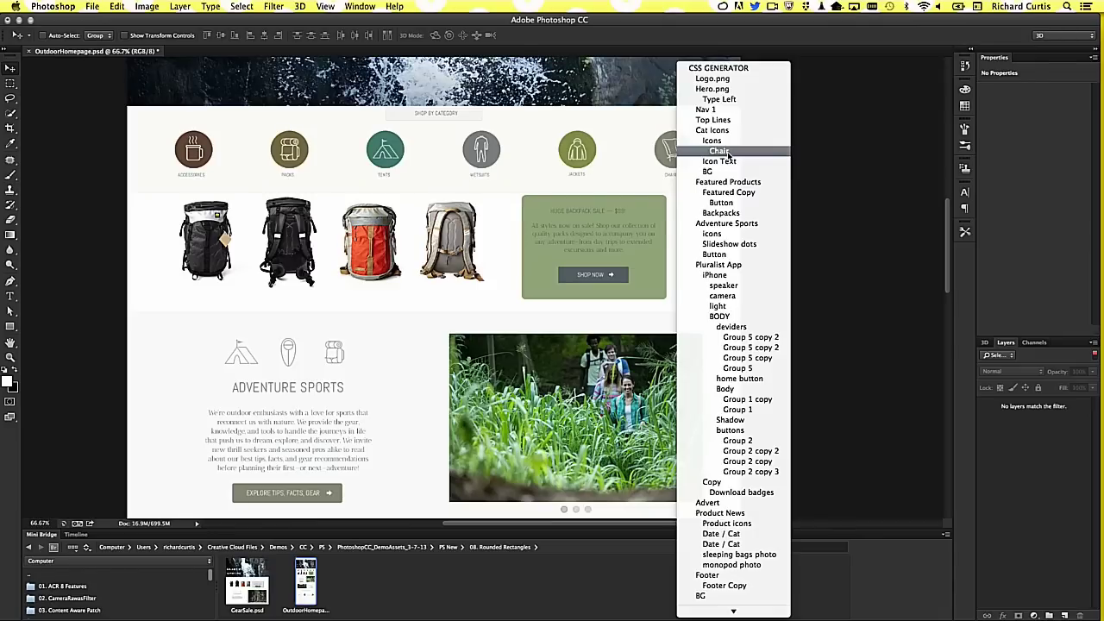
pyautogui.click(728, 156)
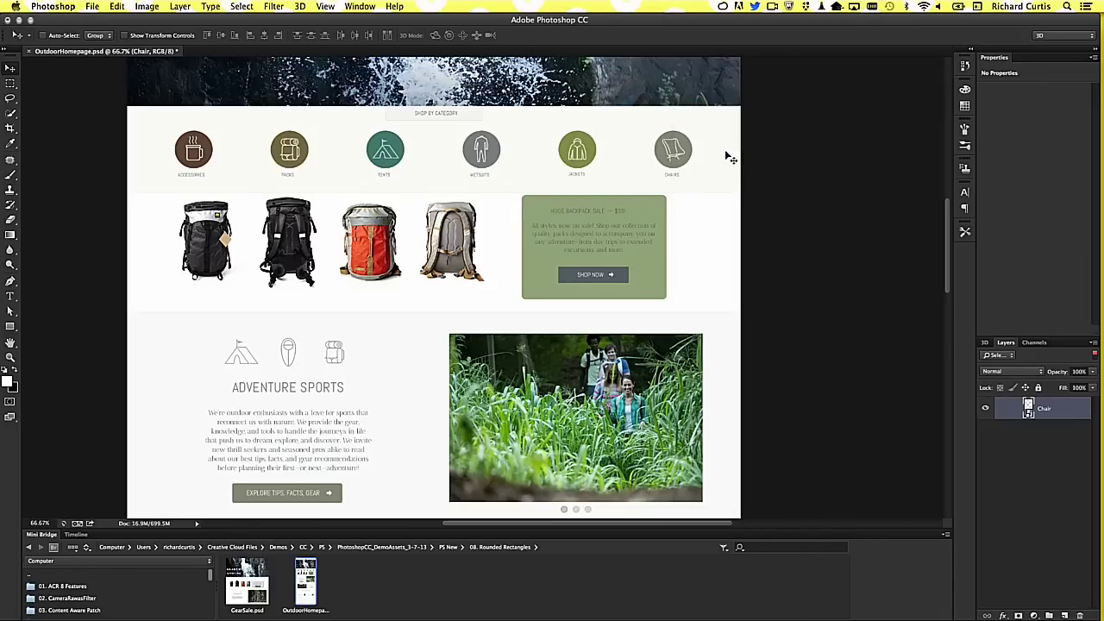
pyautogui.rightClick(492, 153)
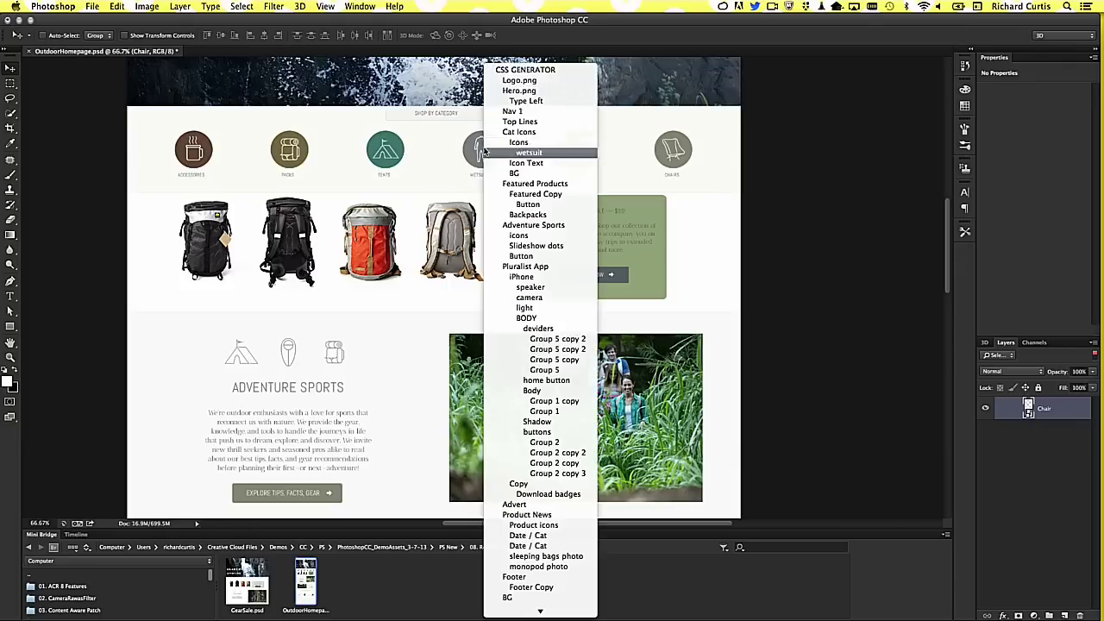
pyautogui.click(527, 153)
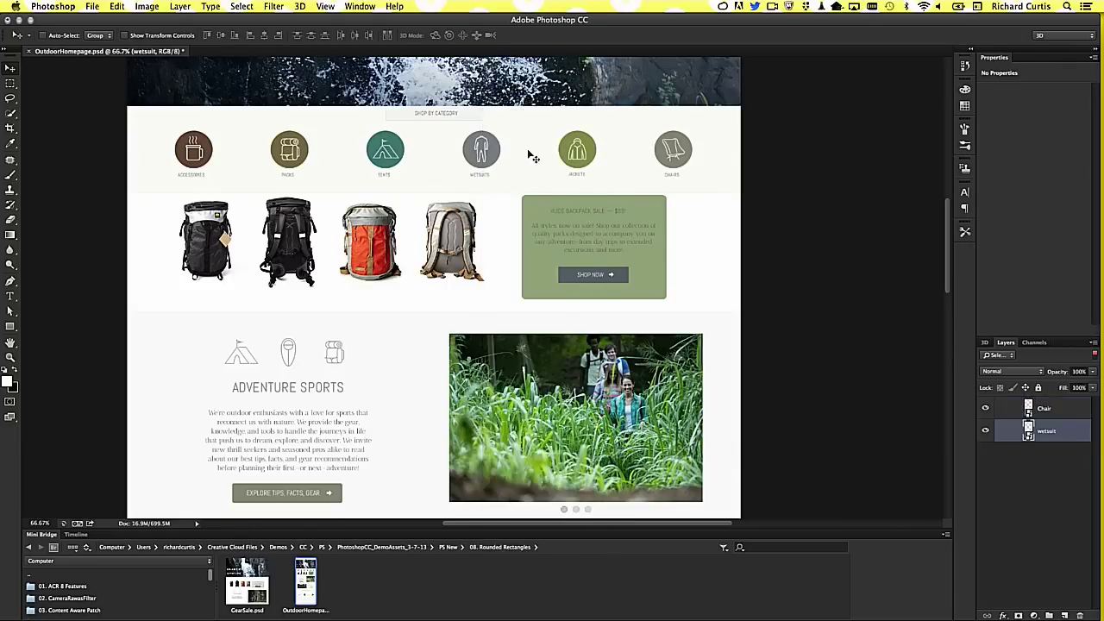
# - Pick the sale box's Rounded Rectangle 14 layer and turn off Isolate Layers
pyautogui.rightClick(649, 201)
pyautogui.click(688, 203)
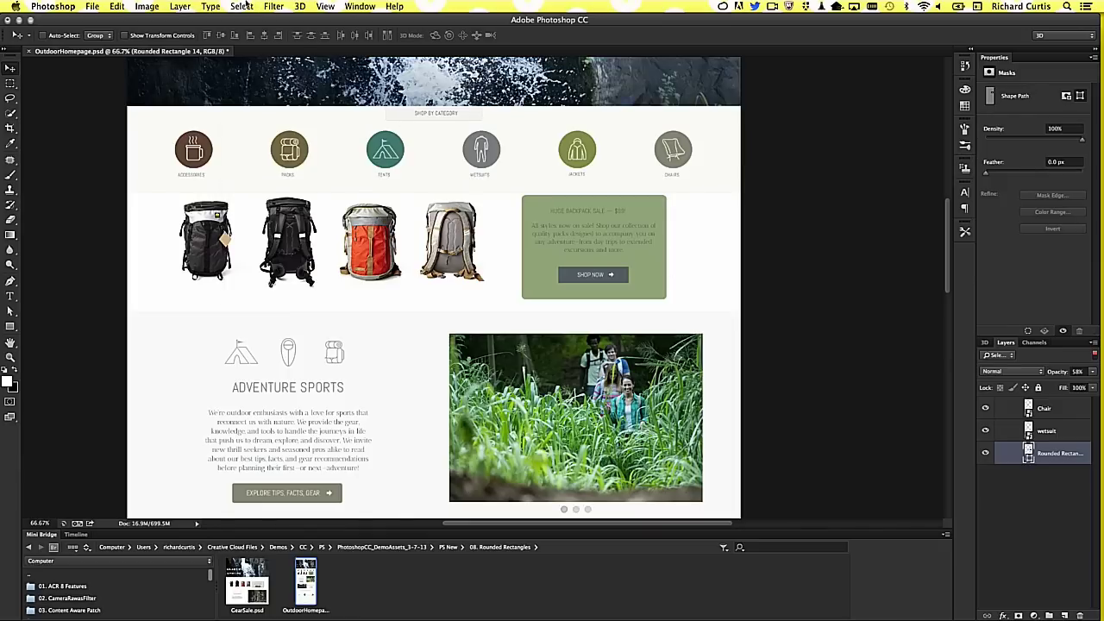
pyautogui.click(242, 6)
pyautogui.click(266, 109)
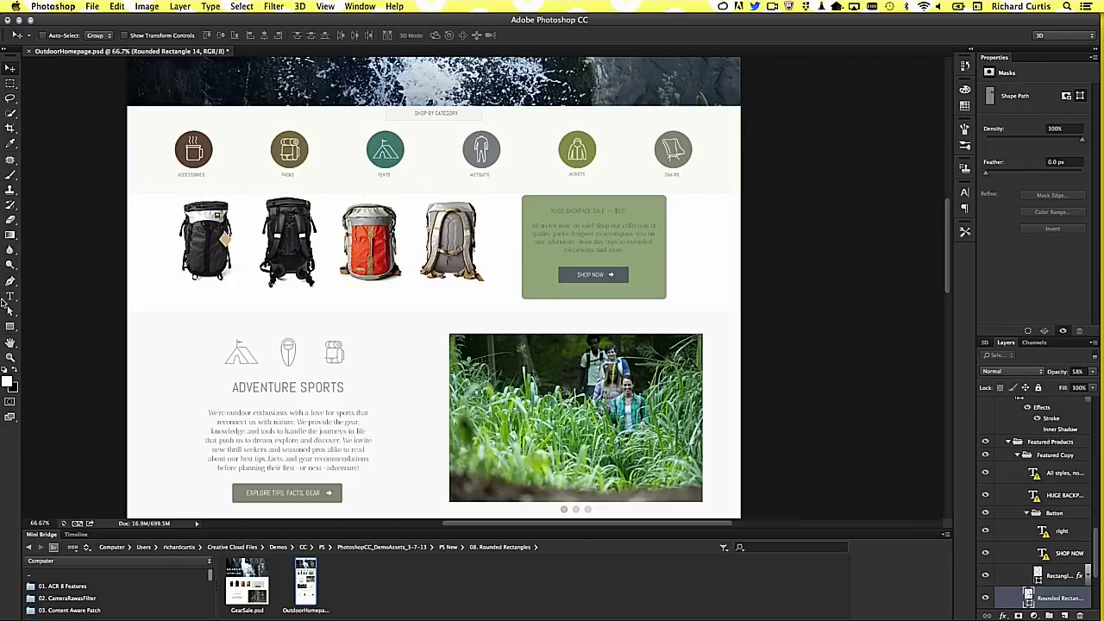
# - Select the green sale box's rounded rectangle with the Path Selection tool
pyautogui.click(11, 307)
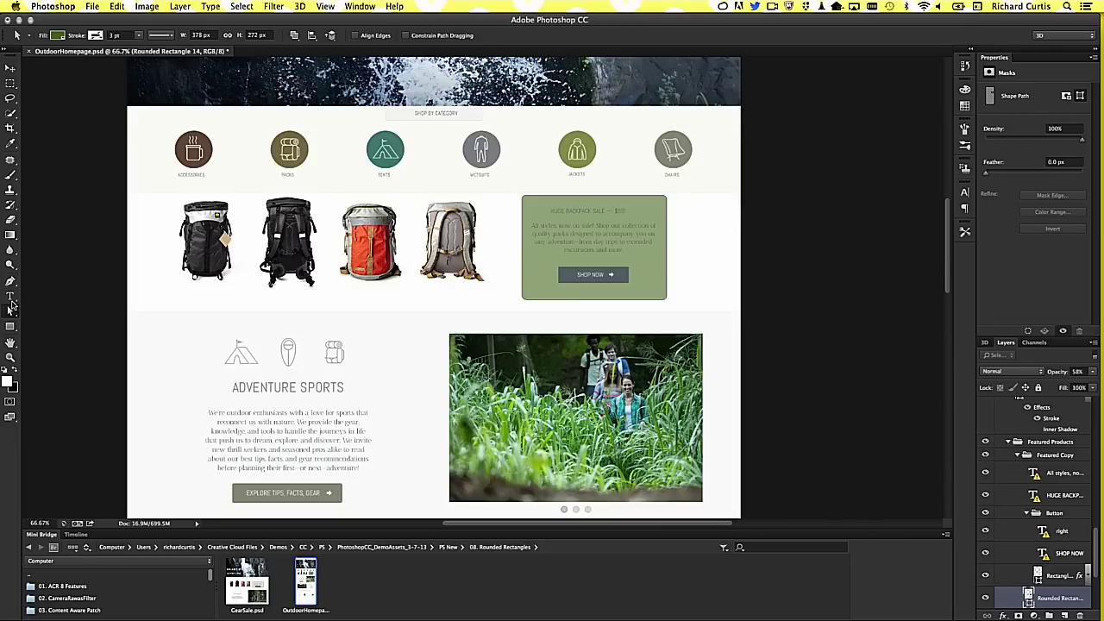
pyautogui.moveTo(10, 310); pyautogui.dragTo(51, 319)
pyautogui.click(659, 203)
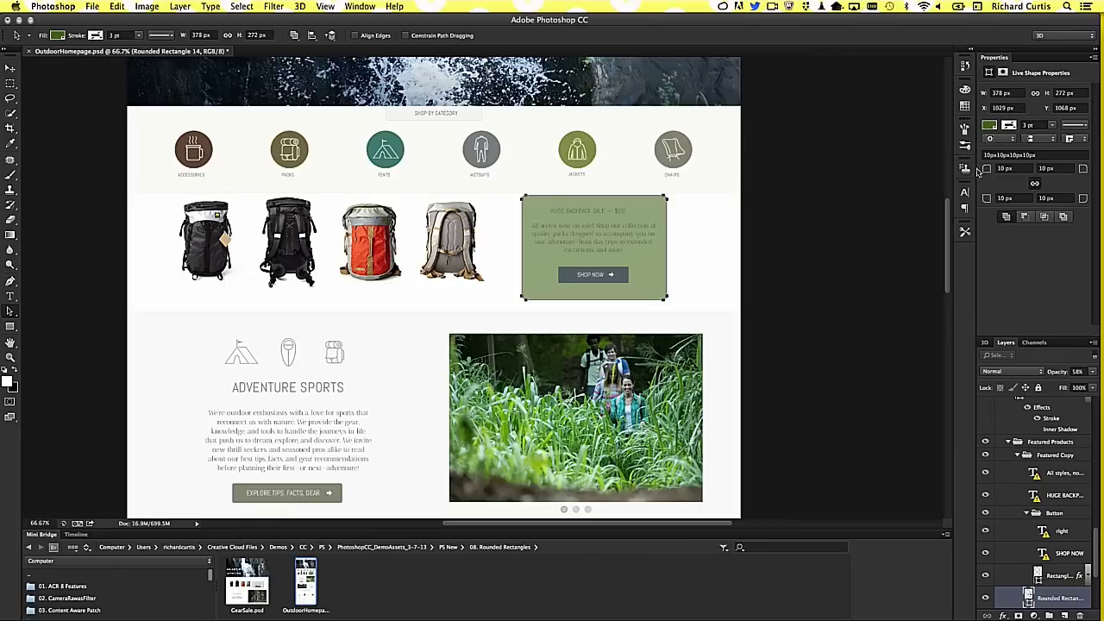
# - Round all corners to 69 px, then unlink and raise the bottom-right radius to 148 px
pyautogui.click(1002, 169)
pyautogui.write('22')
pyautogui.press('Return')
pyautogui.moveTo(993, 169); pyautogui.dragTo(997, 162)
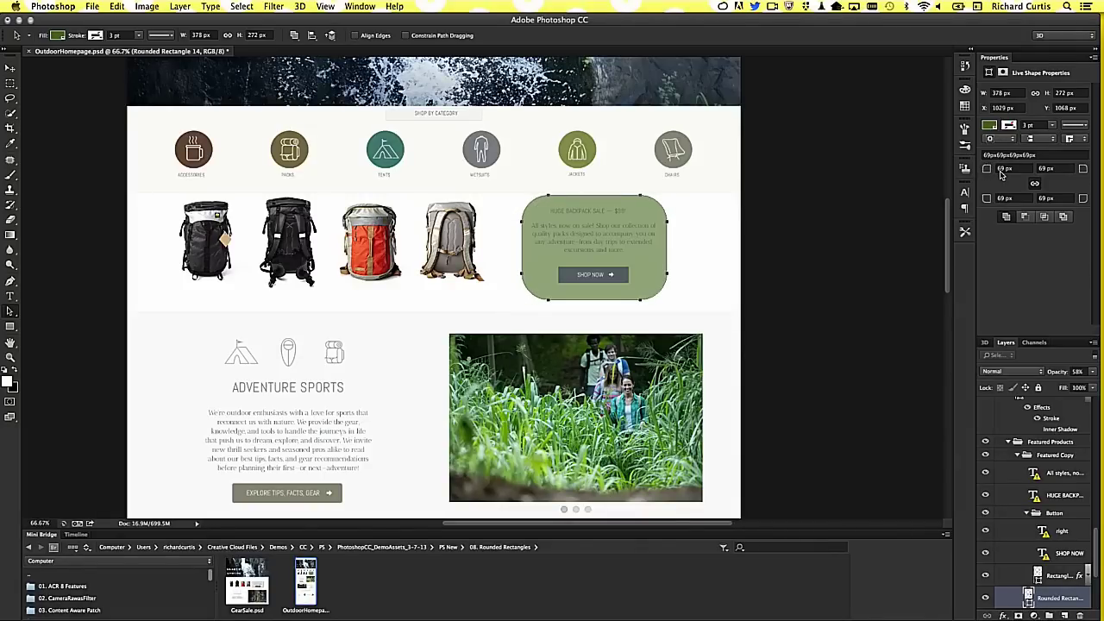
pyautogui.click(1036, 184)
pyautogui.moveTo(1080, 202)
pyautogui.mouseDown()
pyautogui.moveTo(1065, 199)
pyautogui.moveTo(1077, 206)
pyautogui.mouseUp()
pyautogui.write('148')
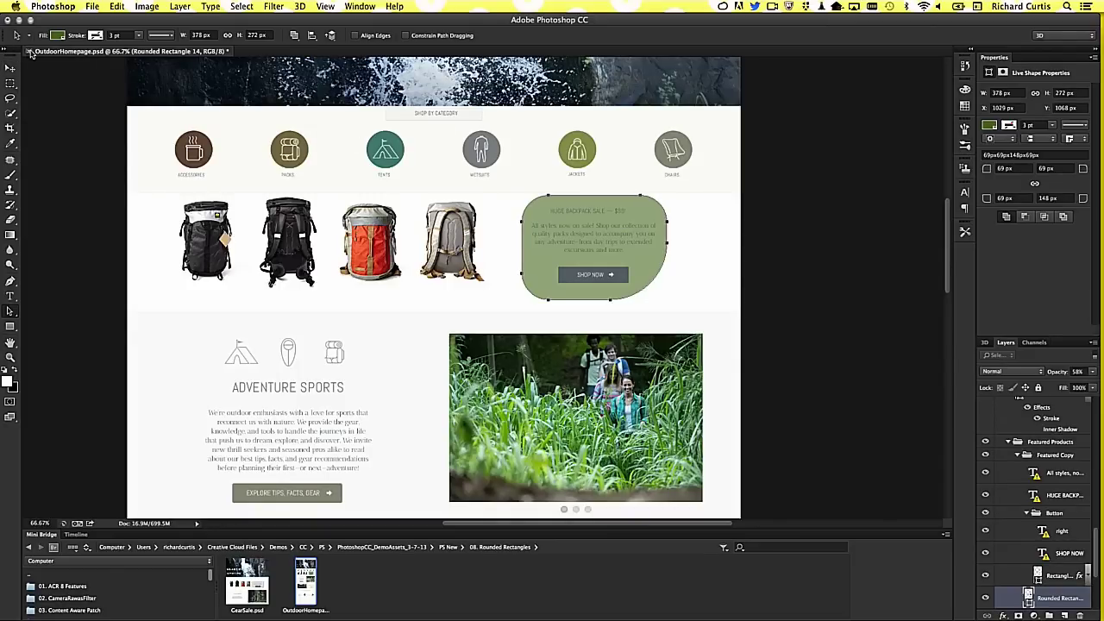
# - Close OutdoorHomepage.psd without saving and open _MG_9926 from the 09. Min Max Filters folder
pyautogui.click(29, 51)
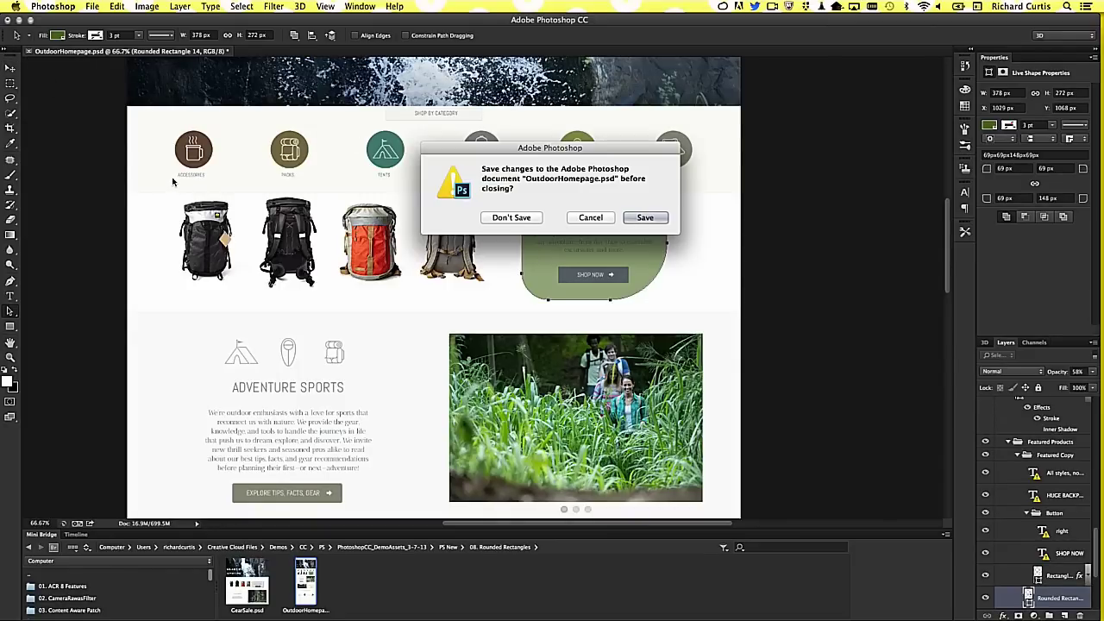
pyautogui.click(510, 220)
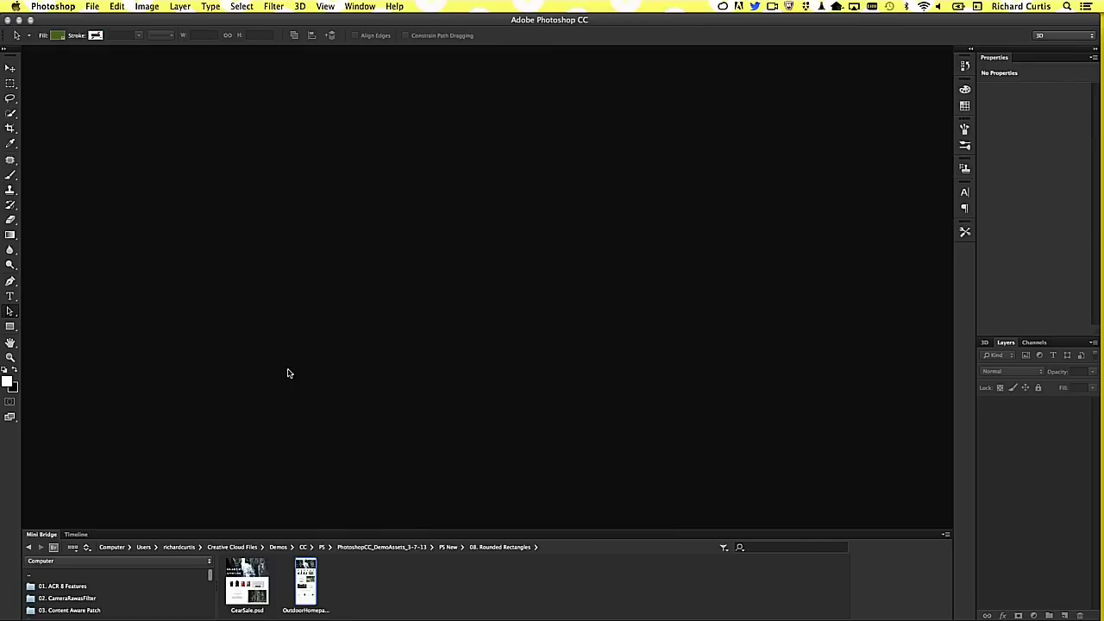
pyautogui.moveTo(374, 536); pyautogui.dragTo(377, 313)
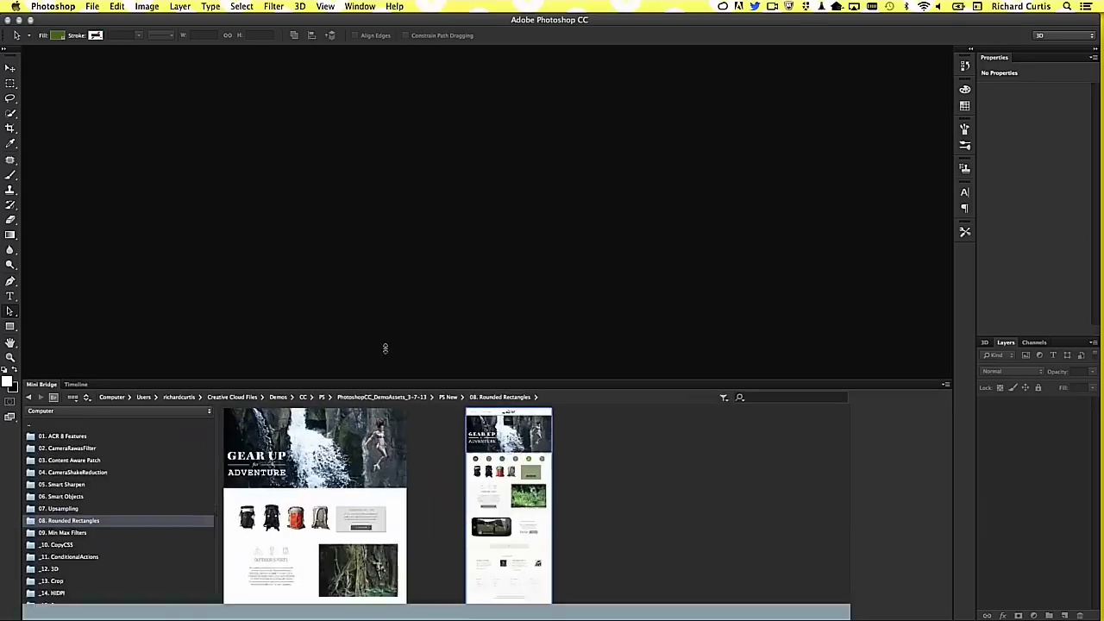
pyautogui.click(85, 499)
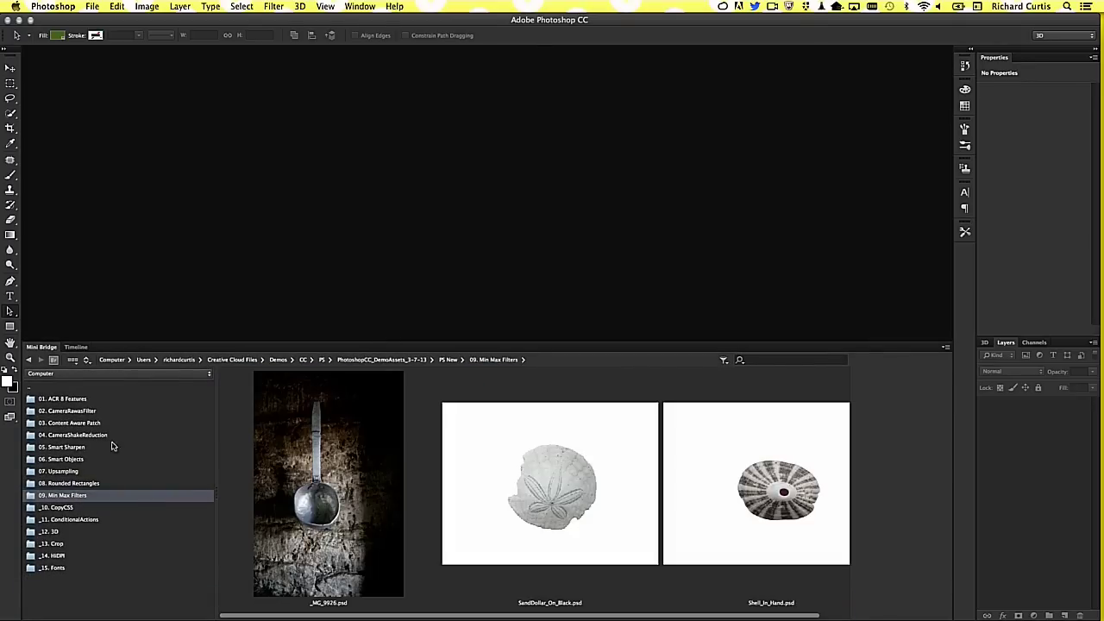
pyautogui.moveTo(326, 488); pyautogui.dragTo(425, 186)
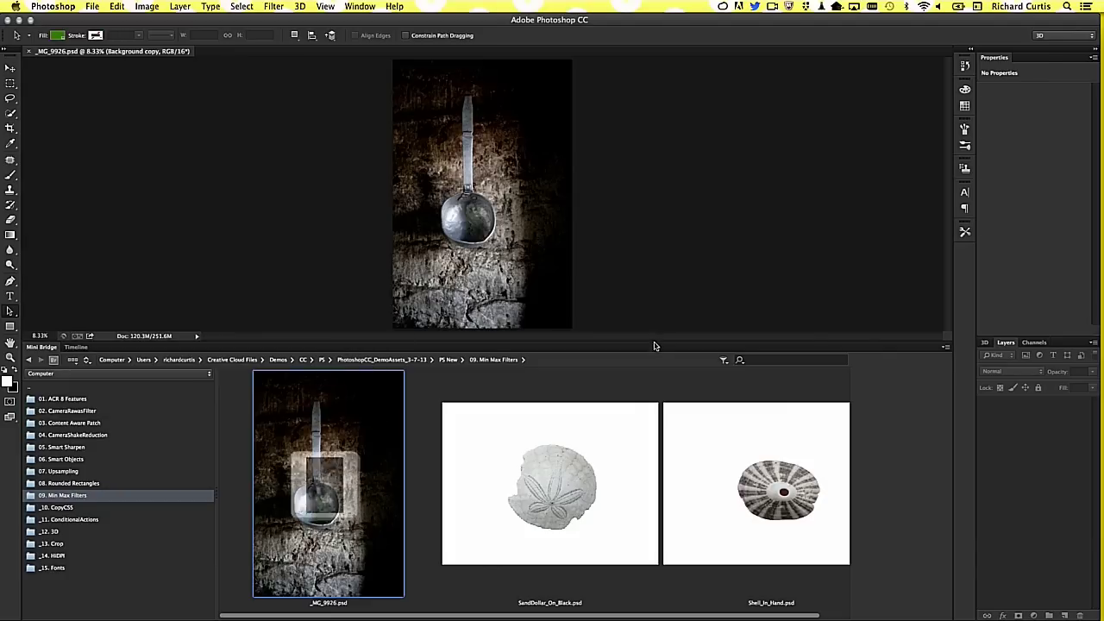
# - Shrink Mini Bridge and zoom in on the Background copy layer mask shown alone, with the Filter menu open
pyautogui.moveTo(648, 342); pyautogui.dragTo(648, 515)
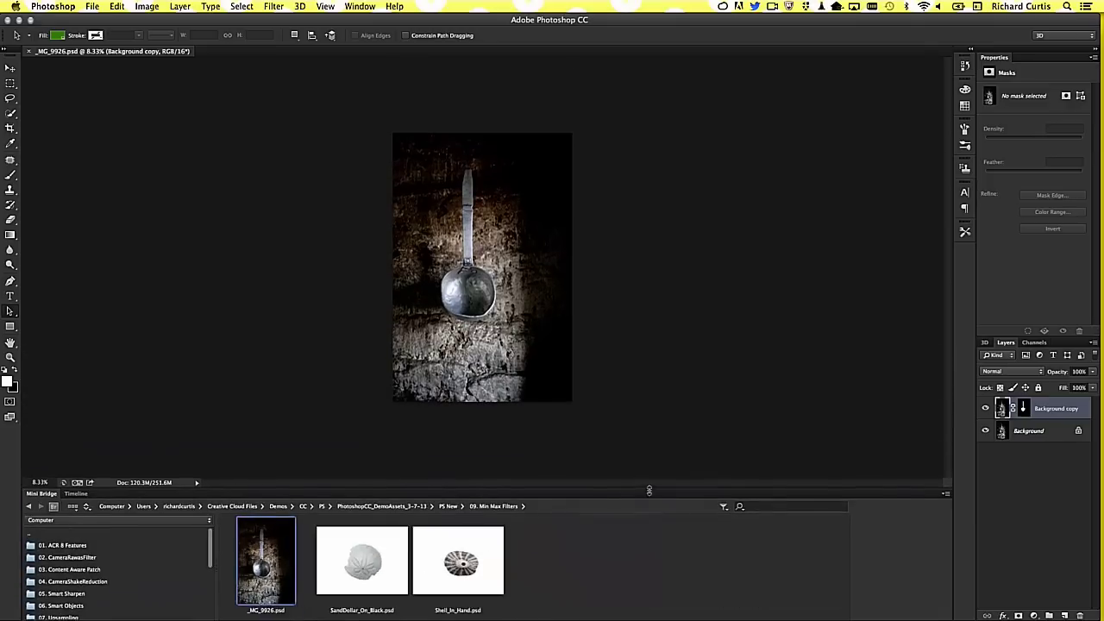
pyautogui.hotkey('ctrl', '+')
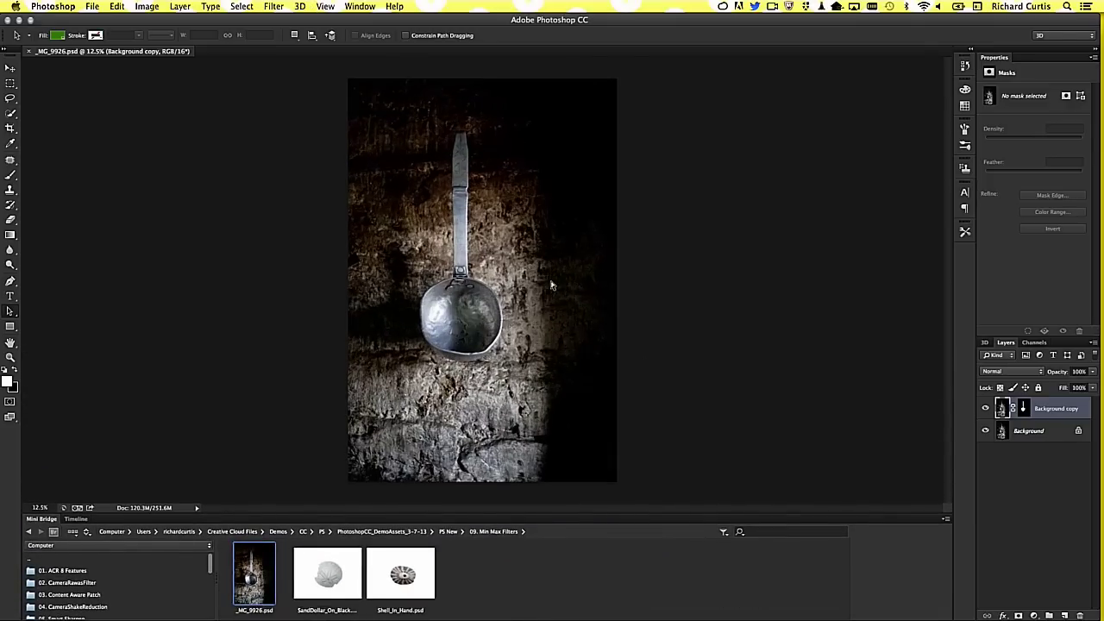
pyautogui.click(1024, 409)
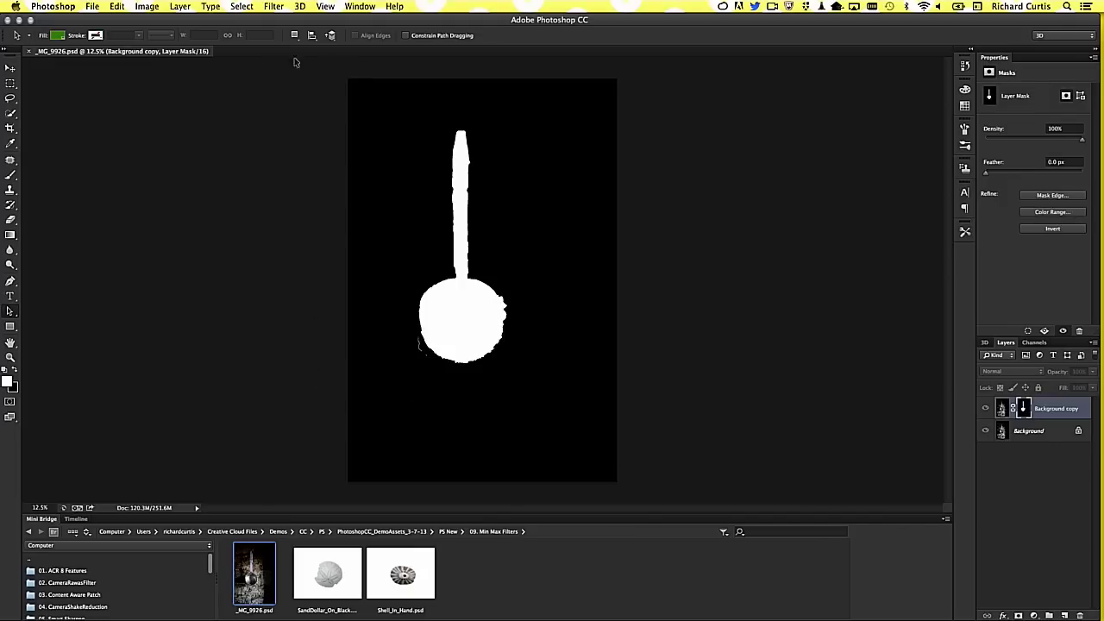
pyautogui.hotkey('ctrl', '+')
pyautogui.hotkey('ctrl', '+')
pyautogui.hotkey('ctrl', '+')
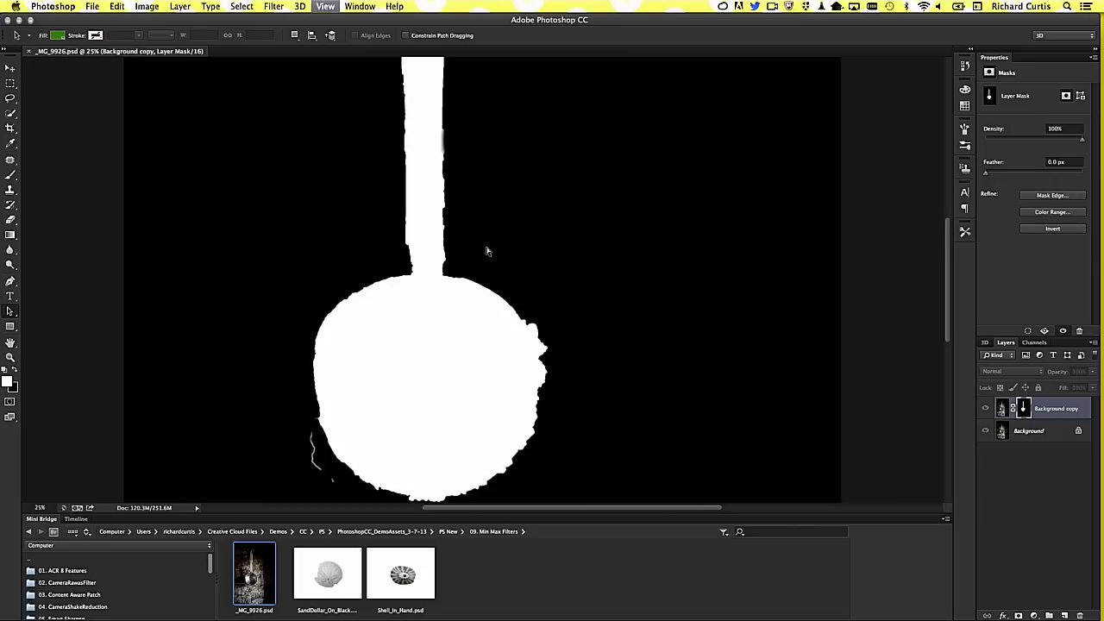
pyautogui.click(276, 6)
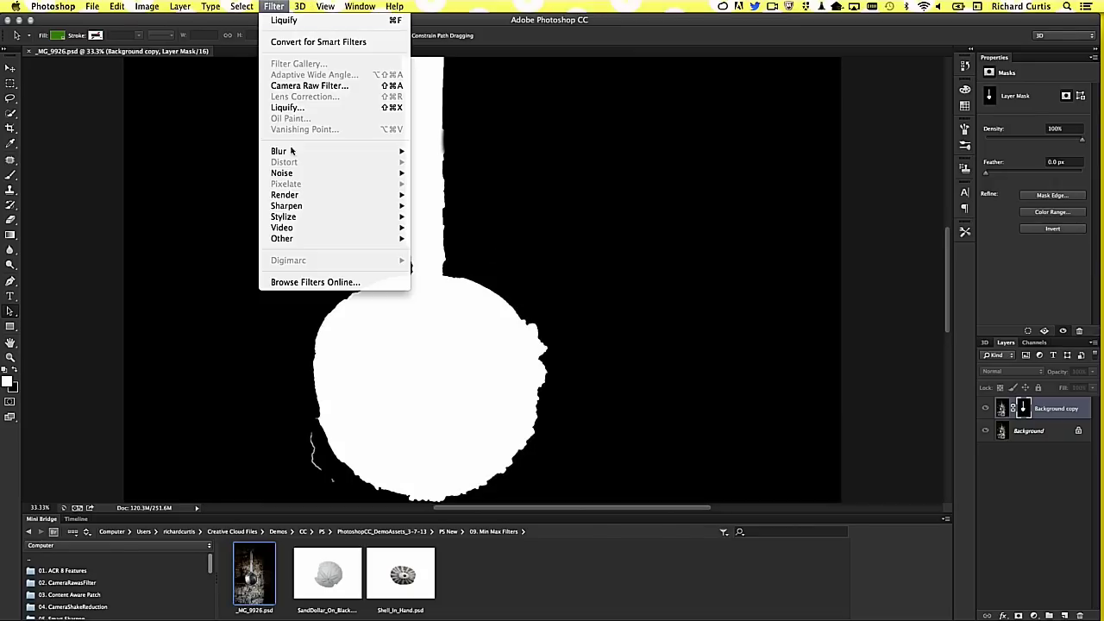
pyautogui.moveTo(282, 238)
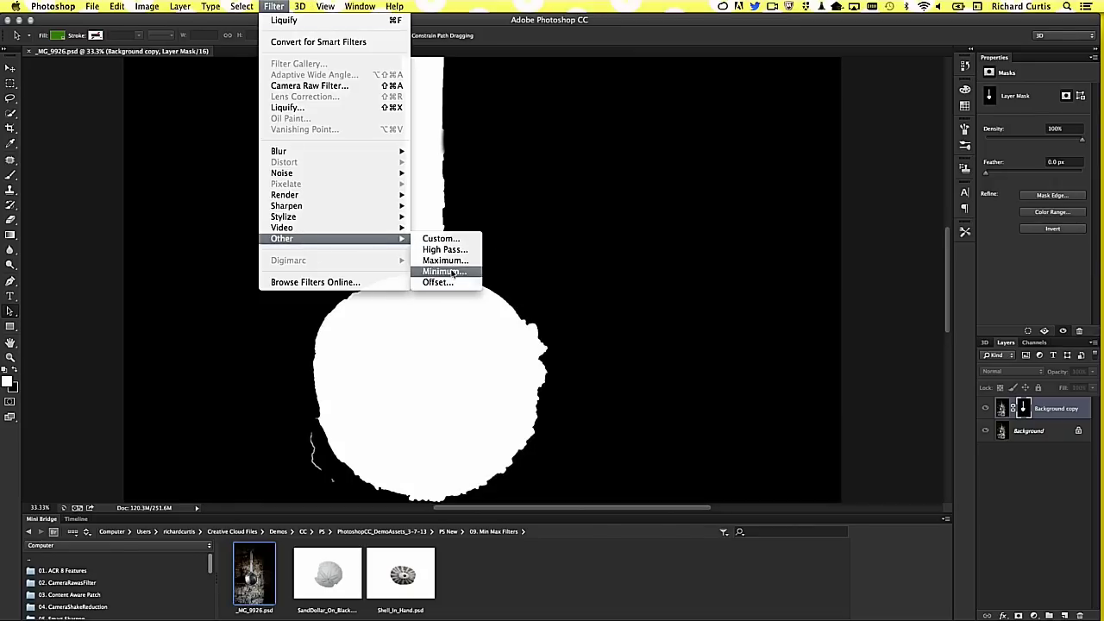
# - Open the Minimum filter preserving Squareness; a 0.5 radius is rejected as non-integer
pyautogui.click(452, 273)
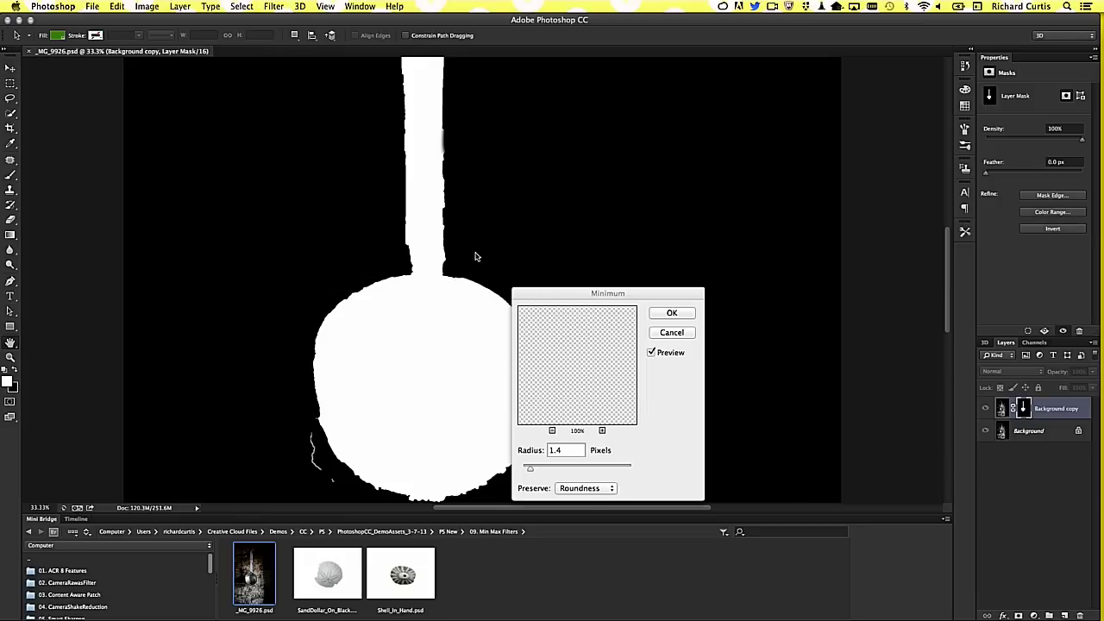
pyautogui.moveTo(585, 293); pyautogui.dragTo(693, 131)
pyautogui.click(712, 326)
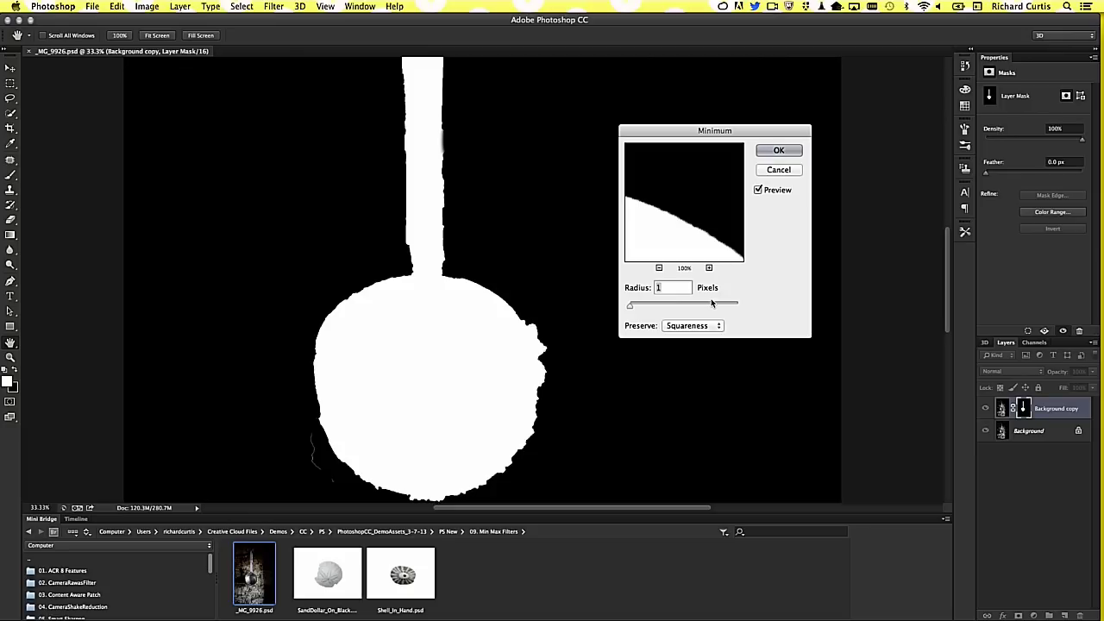
pyautogui.click(703, 326)
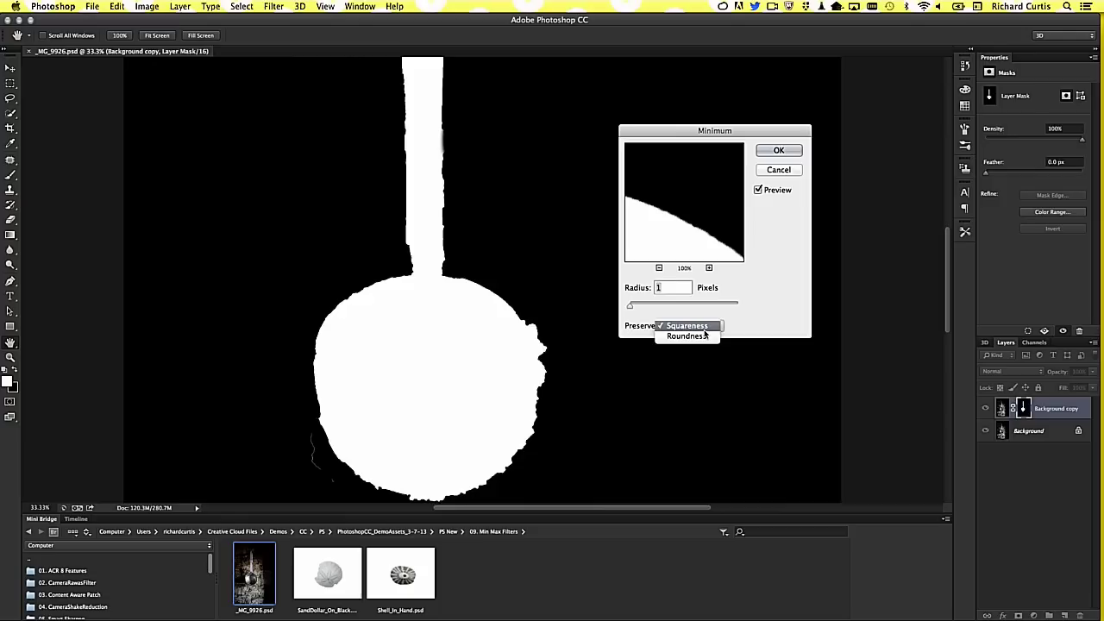
pyautogui.click(667, 292)
pyautogui.write('.5')
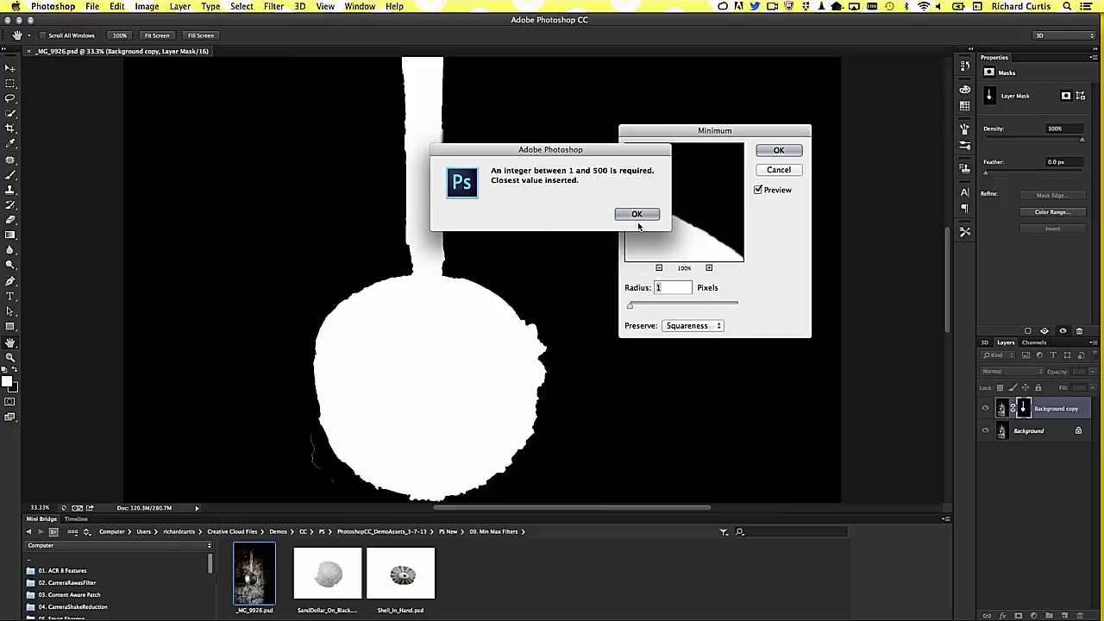
pyautogui.click(636, 215)
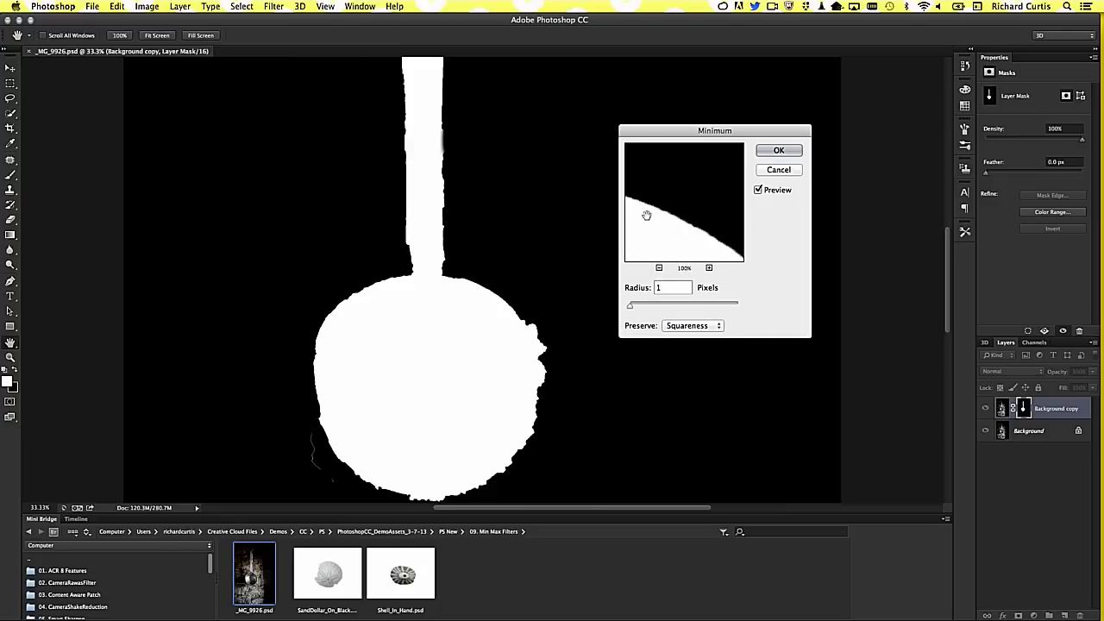
# - Preview the mask's stem junction and set the Minimum radius to 43 px, preserving Roundness
pyautogui.click(413, 272)
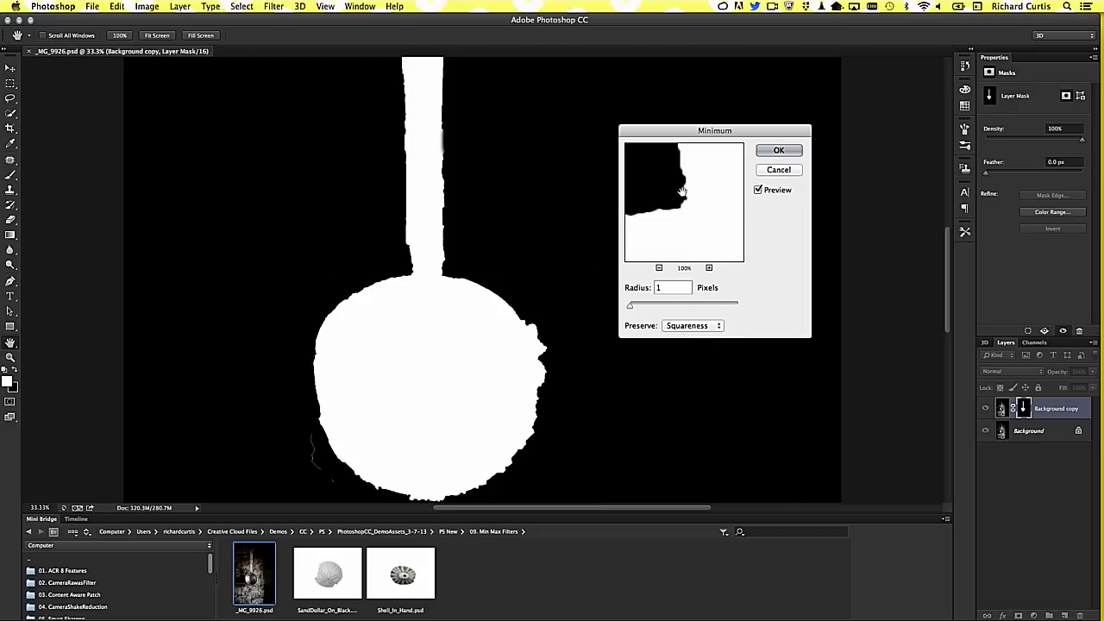
pyautogui.moveTo(630, 306); pyautogui.dragTo(659, 306)
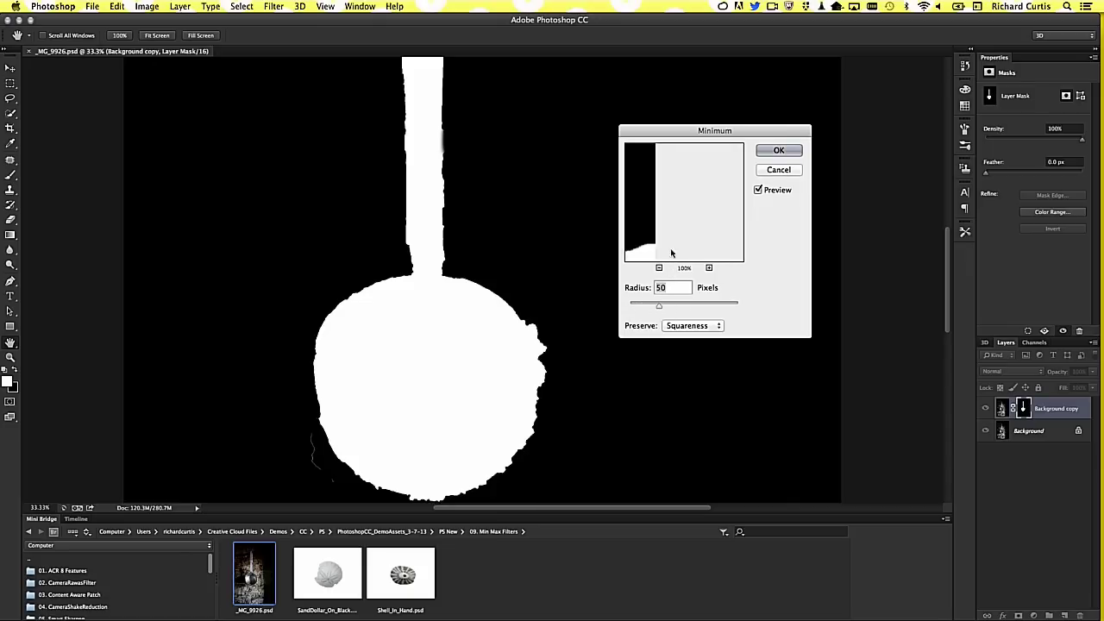
pyautogui.click(402, 260)
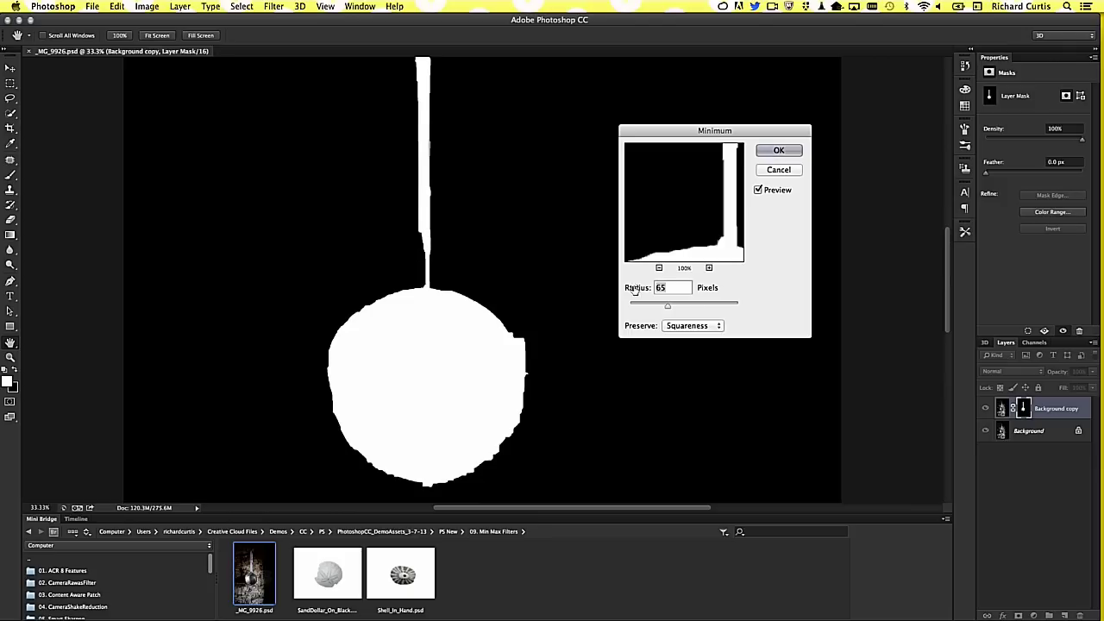
pyautogui.moveTo(666, 306); pyautogui.dragTo(661, 307)
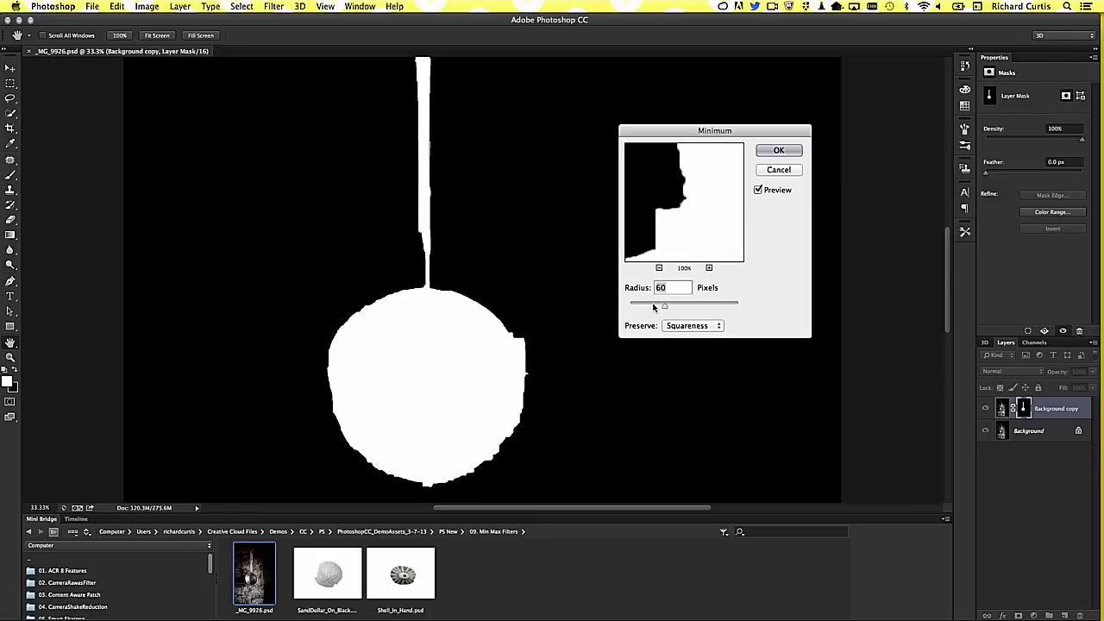
pyautogui.click(652, 306)
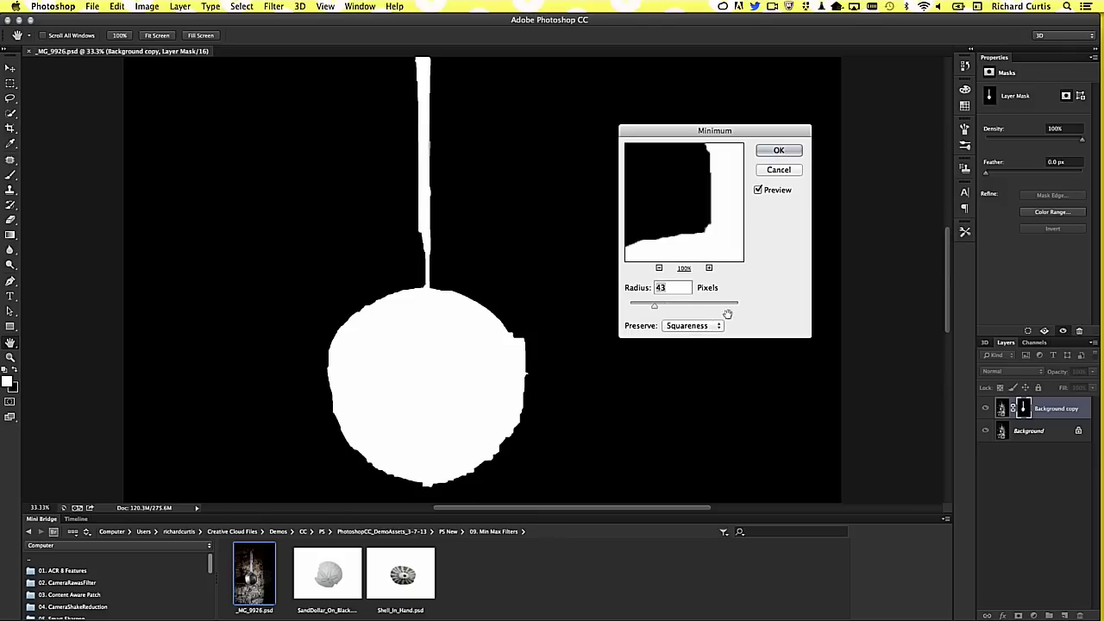
pyautogui.click(715, 326)
pyautogui.click(708, 341)
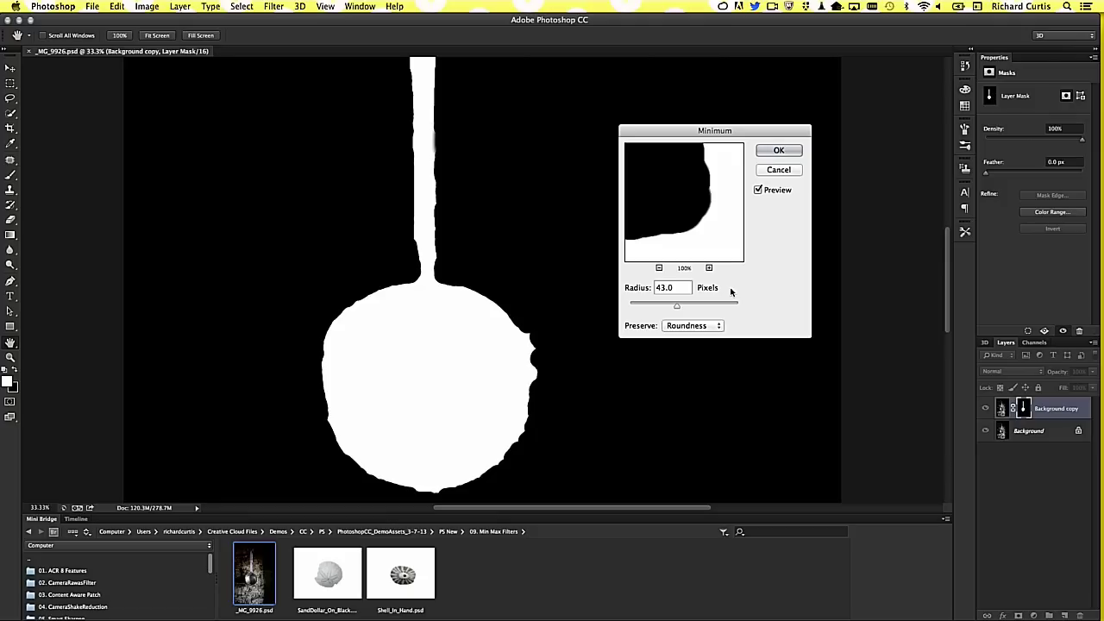
# - Cancel the Minimum filter, close _MG_9926.psd and open PluralistGear_SiteMockup.psd from _10. CopyCSS
pyautogui.click(786, 171)
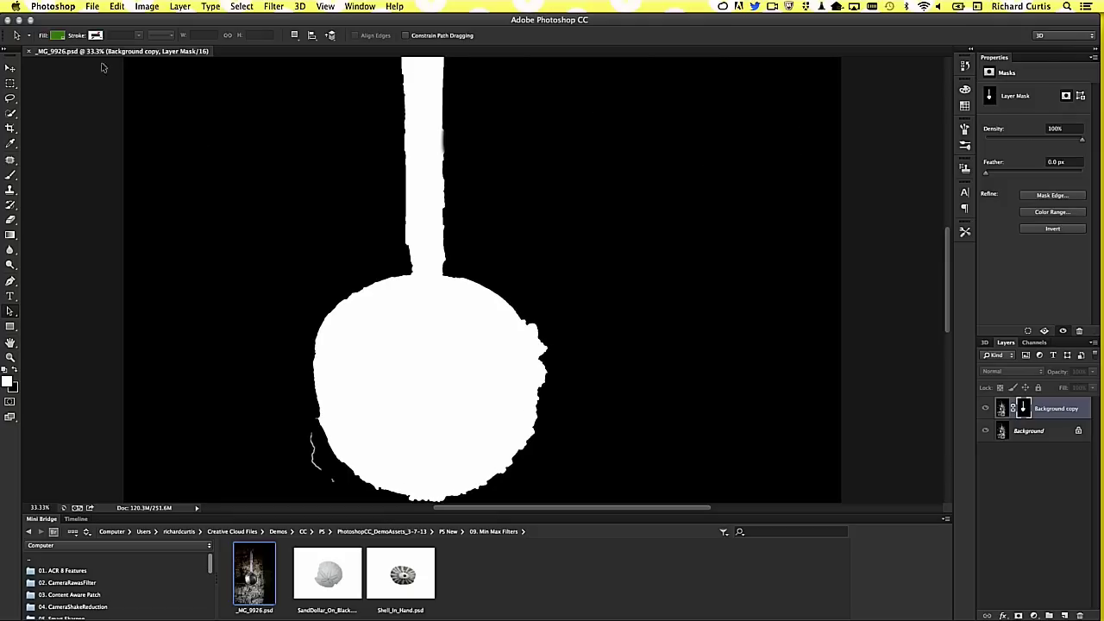
pyautogui.click(27, 51)
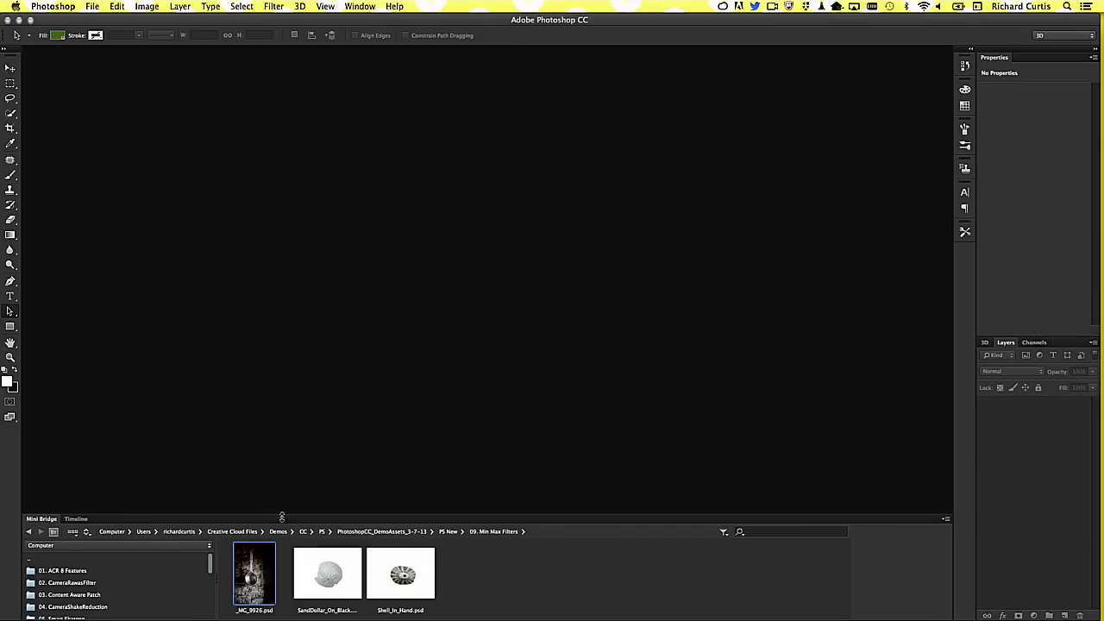
pyautogui.moveTo(281, 517); pyautogui.dragTo(293, 363)
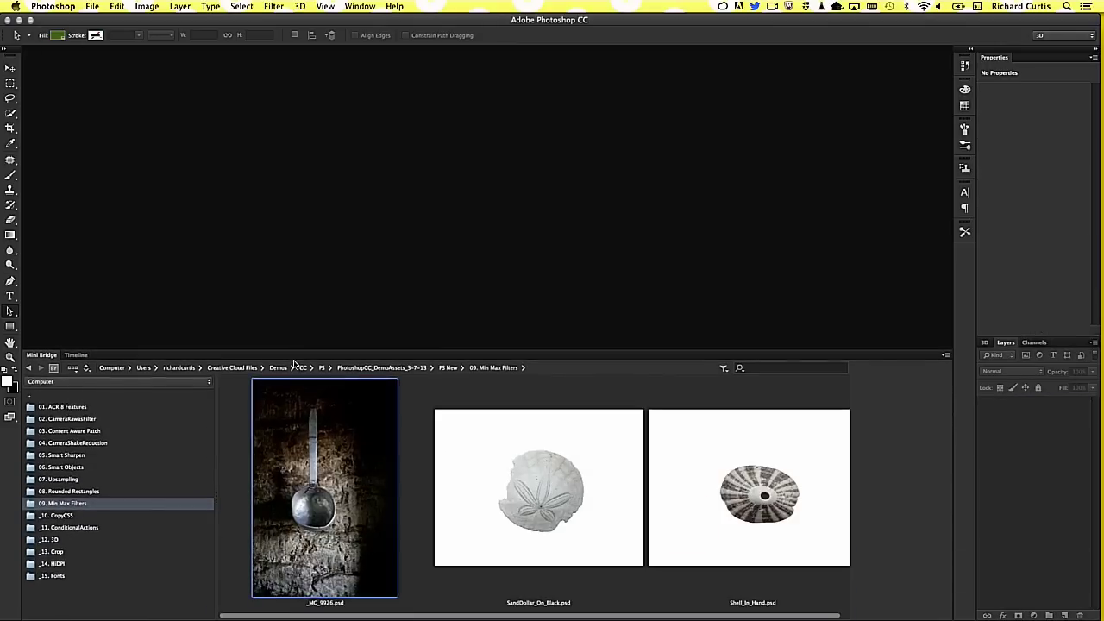
pyautogui.click(62, 515)
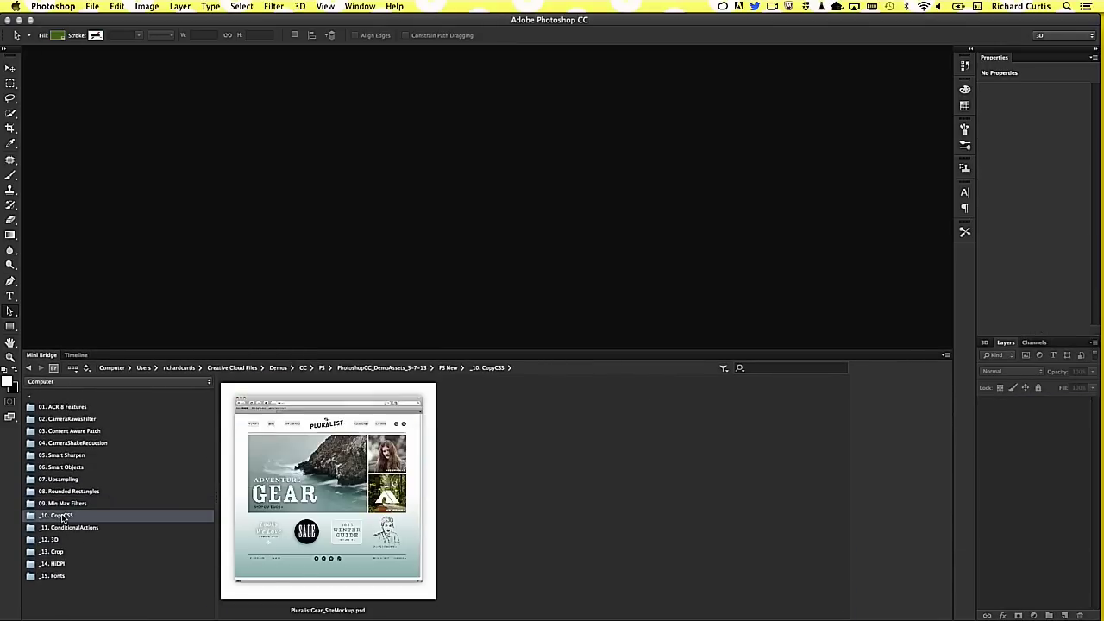
pyautogui.doubleClick(313, 468)
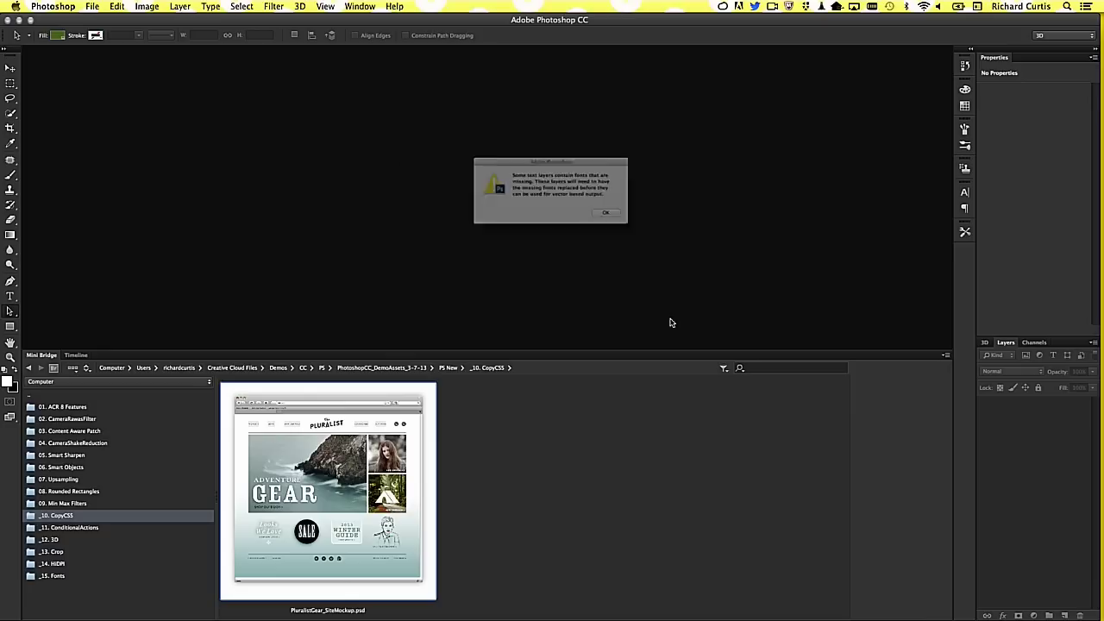
pyautogui.click(636, 226)
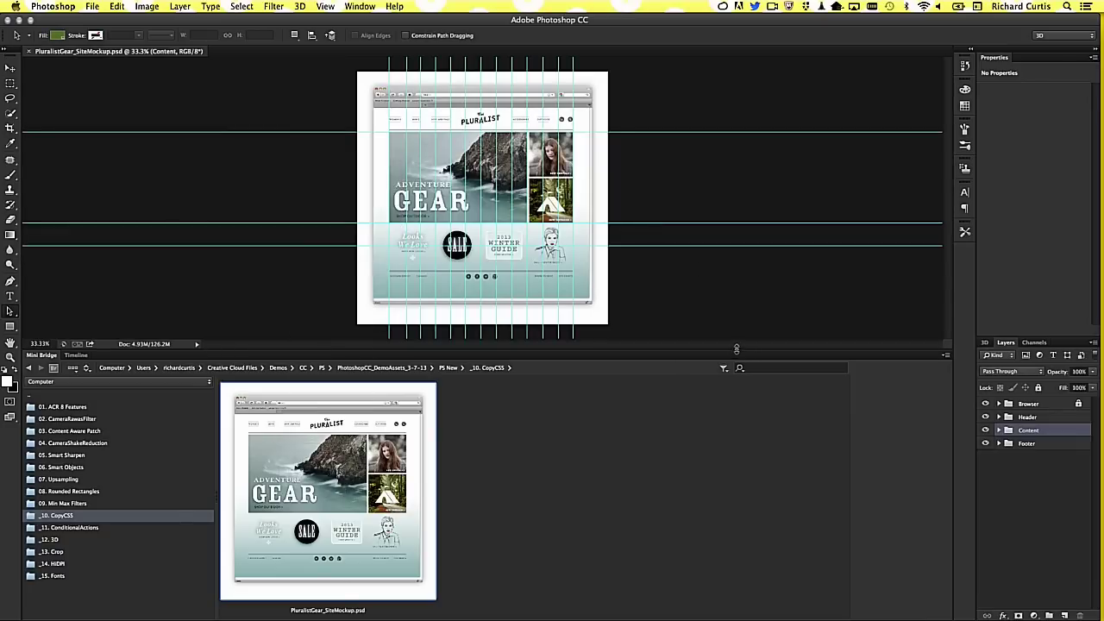
# - Shrink Mini Bridge and zoom the PluralistGear mockup to 66.7%
pyautogui.moveTo(736, 349); pyautogui.dragTo(735, 521)
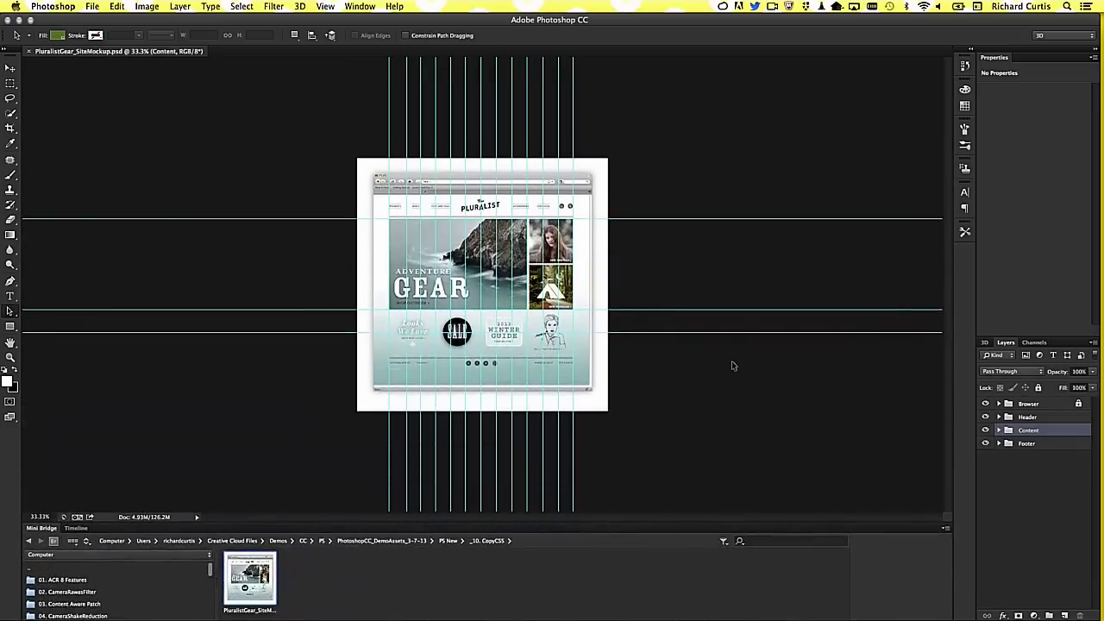
pyautogui.hotkey('ctrl', '+')
pyautogui.hotkey('ctrl', '+')
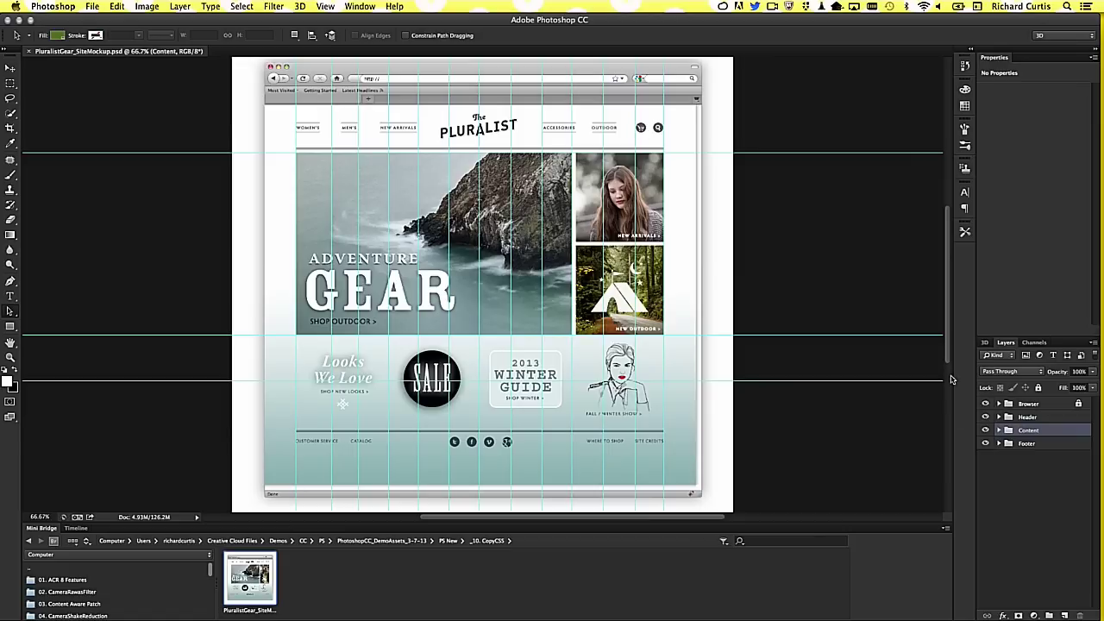
pyautogui.press('super+space')
# - Launch Adobe Edge Code via Spotlight and open the CopyCSS project's index.html
pyautogui.write('co')
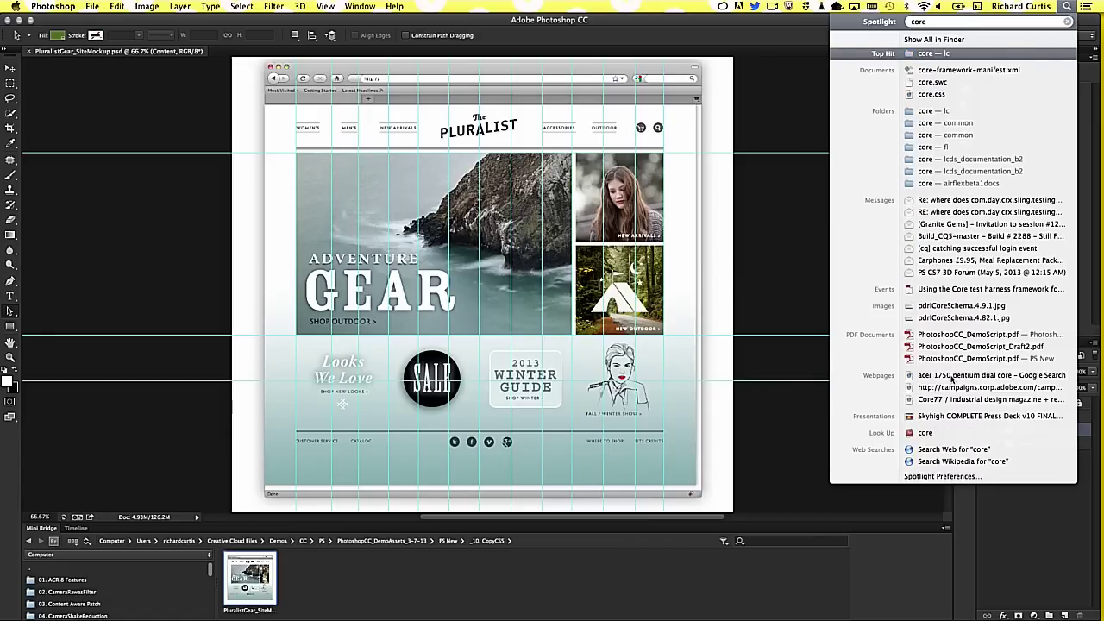
pyautogui.press('BackSpace')
pyautogui.press('BackSpace')
pyautogui.press('BackSpace')
pyautogui.write('ed')
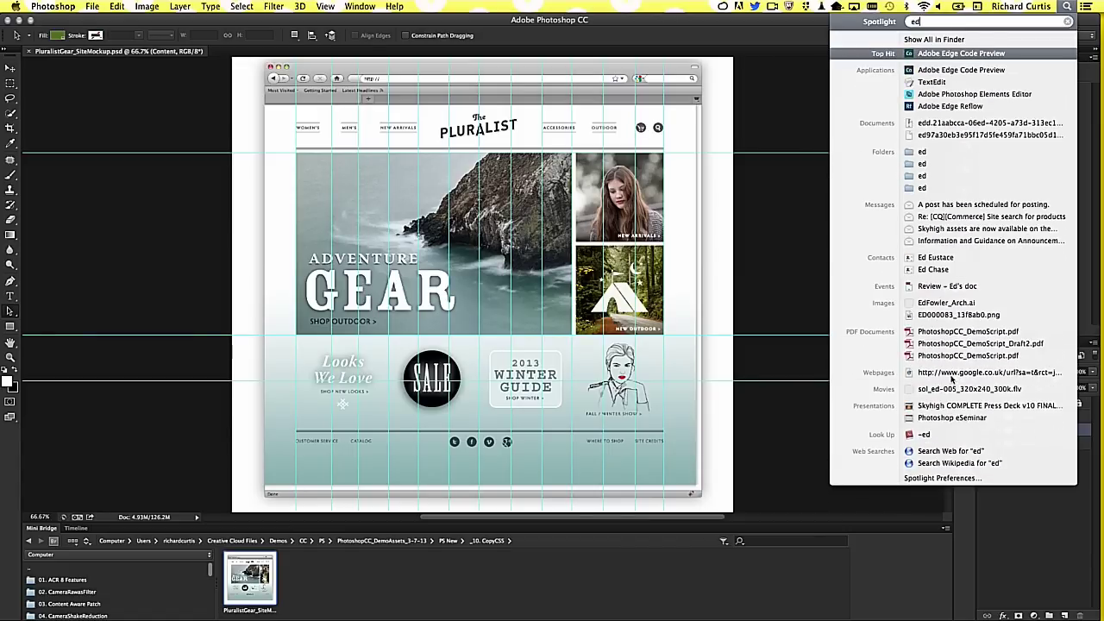
pyautogui.write('ge')
pyautogui.press('Return')
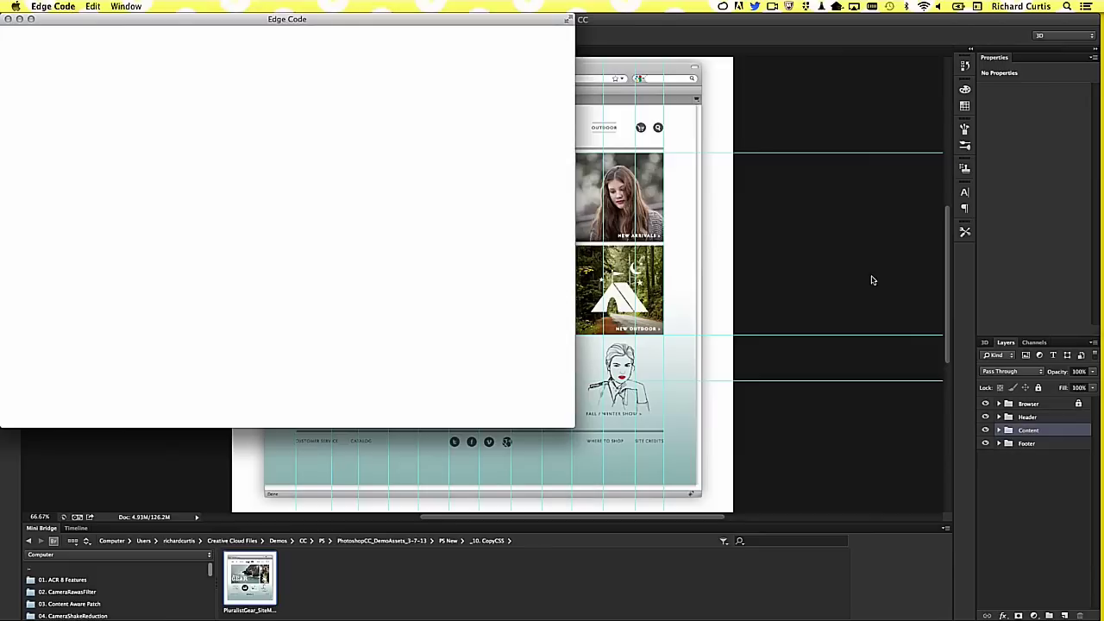
pyautogui.moveTo(221, 24); pyautogui.dragTo(384, 107)
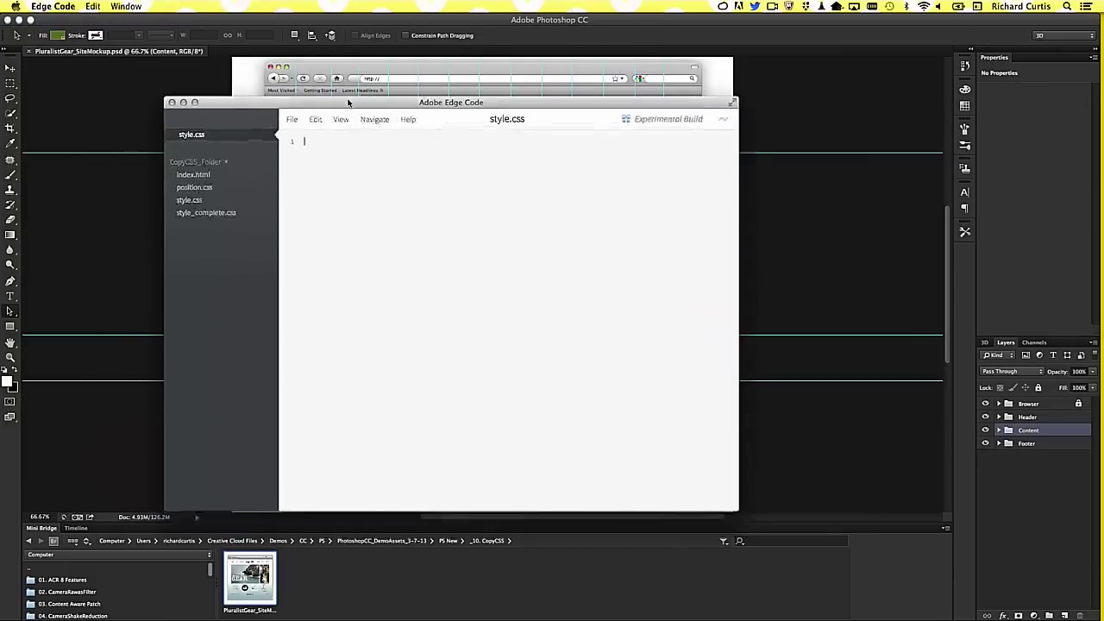
pyautogui.click(205, 176)
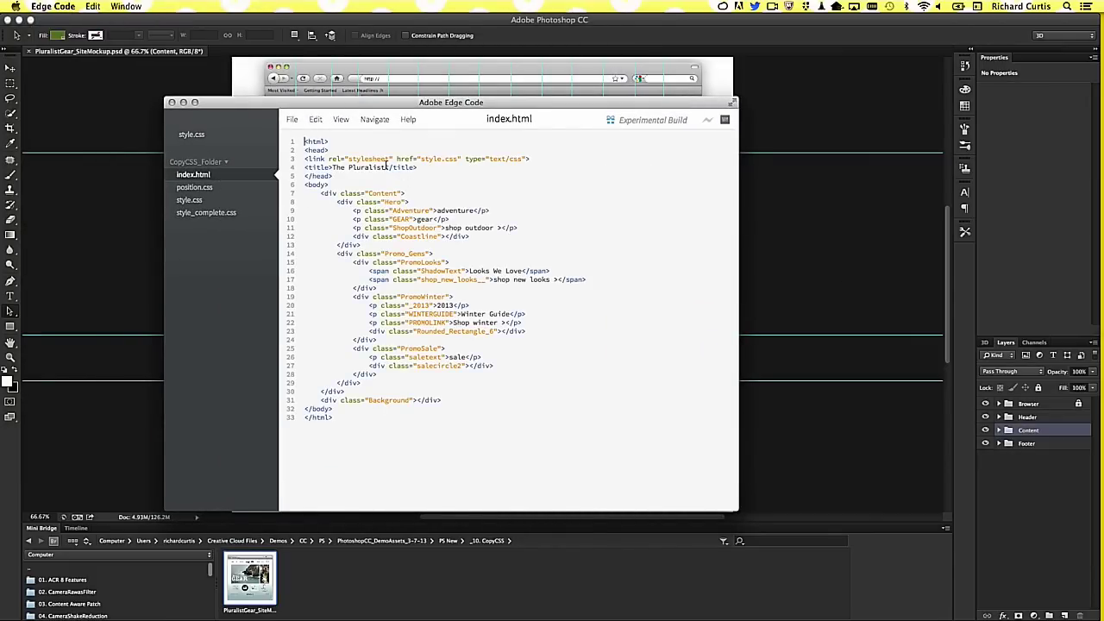
# - Start a live Chrome preview of index.html, arrange the windows, and return to Photoshop
pyautogui.click(708, 120)
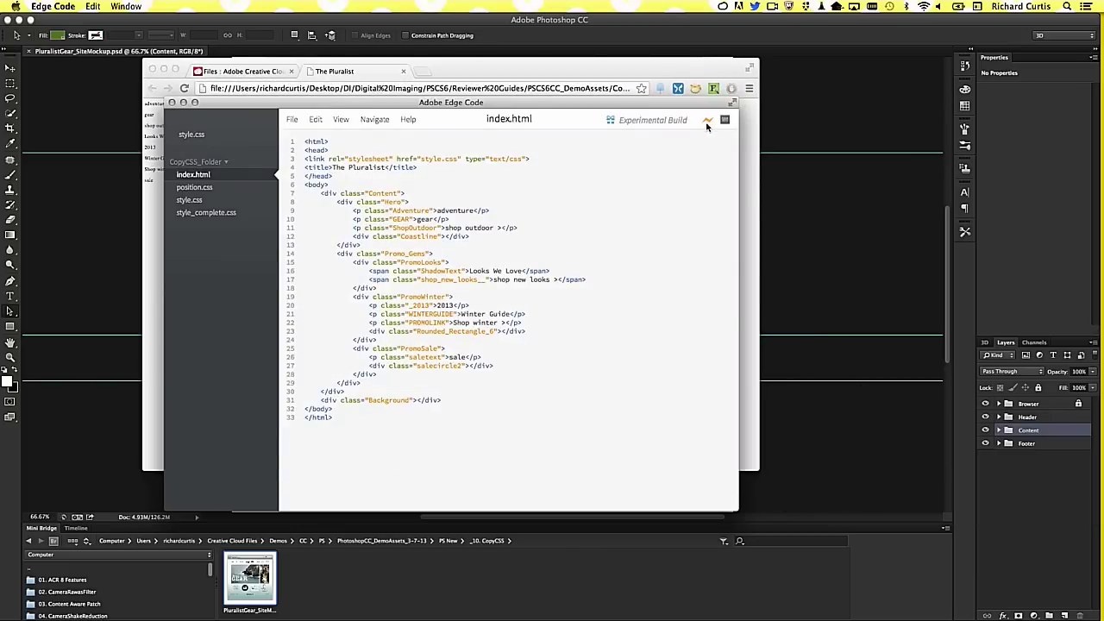
pyautogui.click(479, 71)
pyautogui.moveTo(485, 80); pyautogui.dragTo(329, 70)
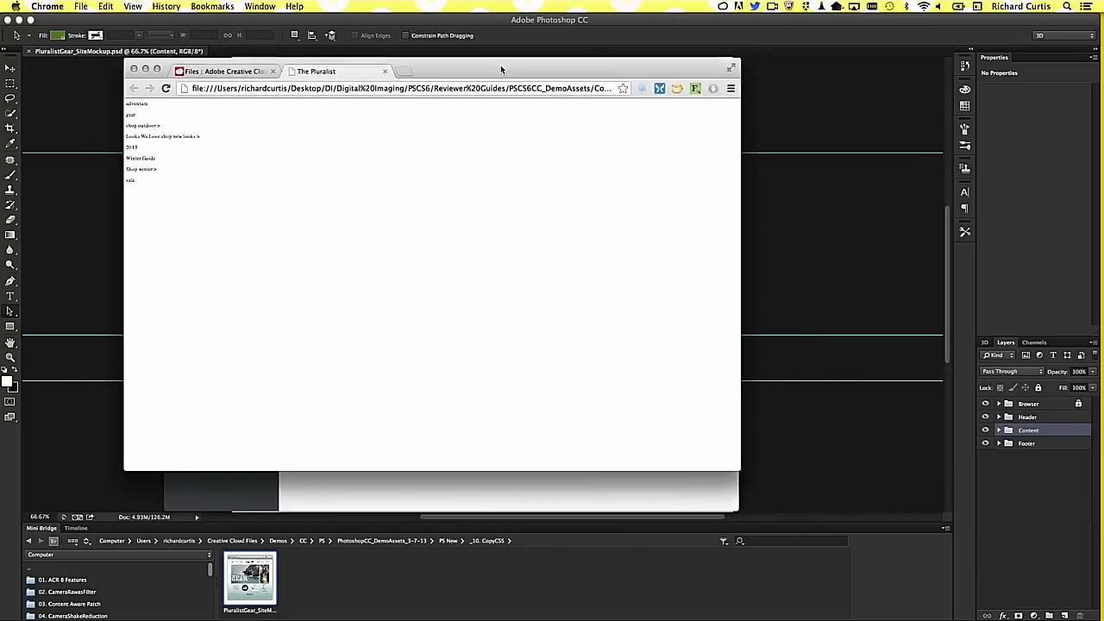
pyautogui.click(645, 215)
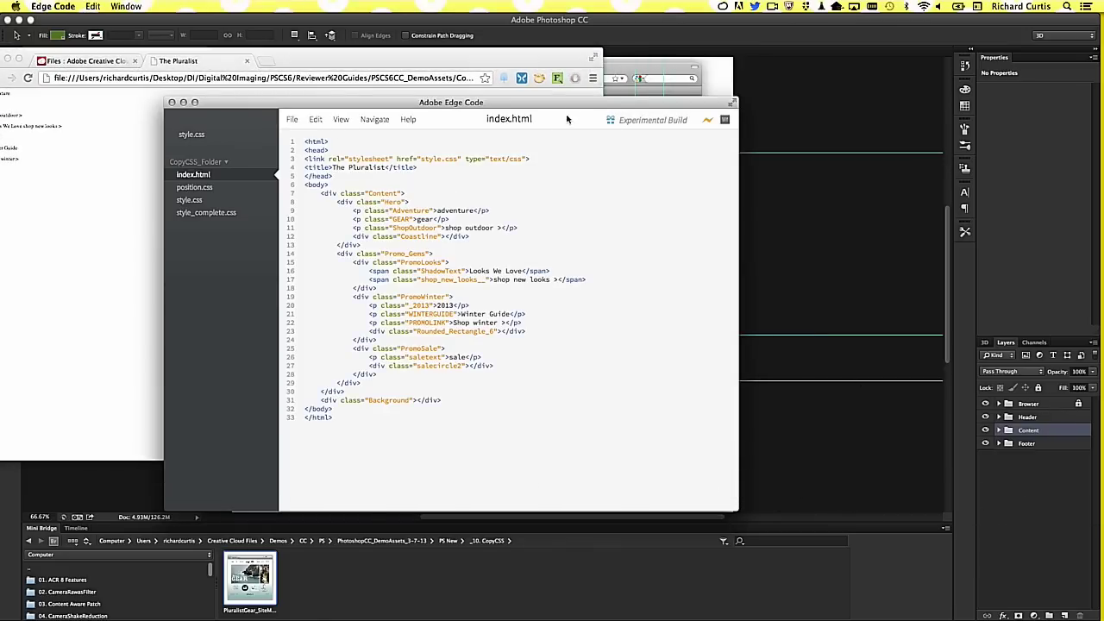
pyautogui.moveTo(567, 118); pyautogui.dragTo(638, 175)
pyautogui.click(1005, 435)
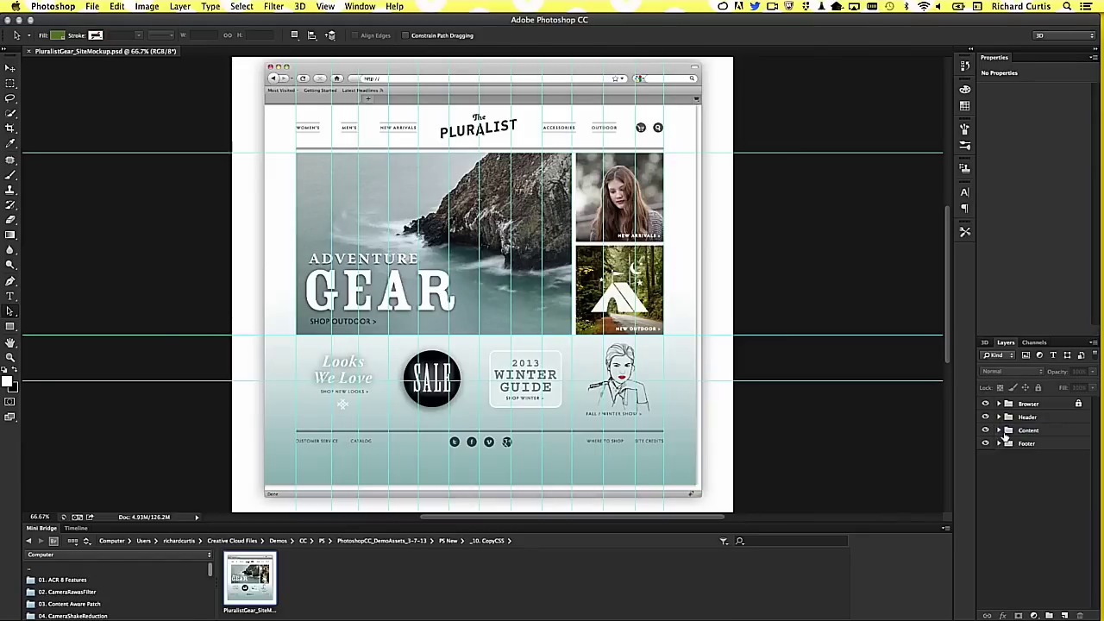
# - Expand the Content group and use Copy CSS on its Background layer
pyautogui.click(999, 431)
pyautogui.click(1031, 501)
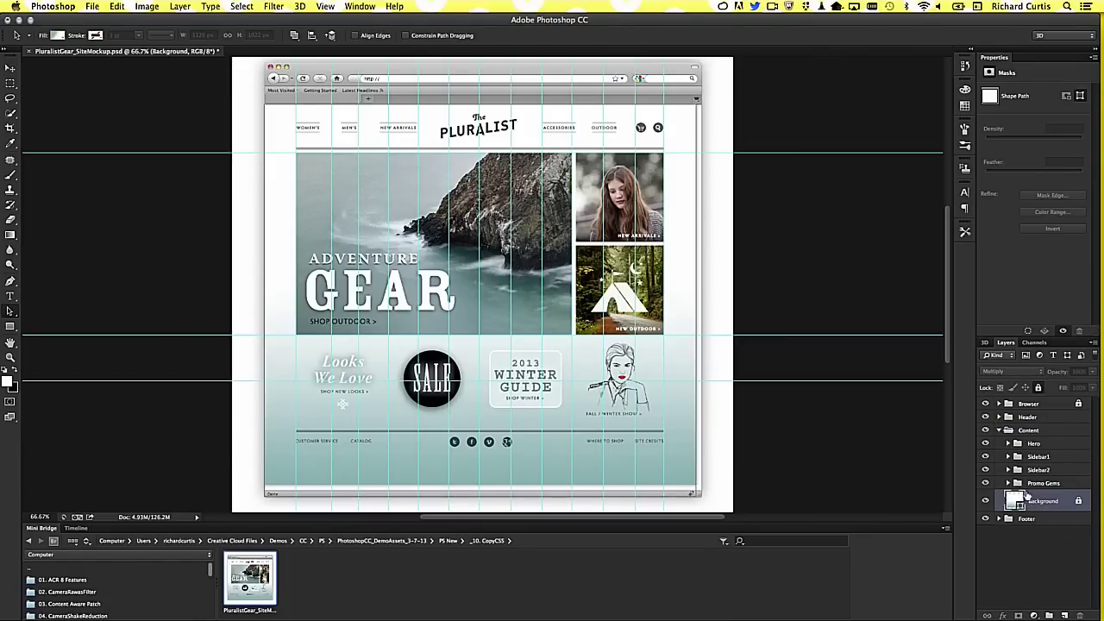
pyautogui.rightClick(1035, 497)
pyautogui.click(1034, 497)
pyautogui.rightClick(1035, 498)
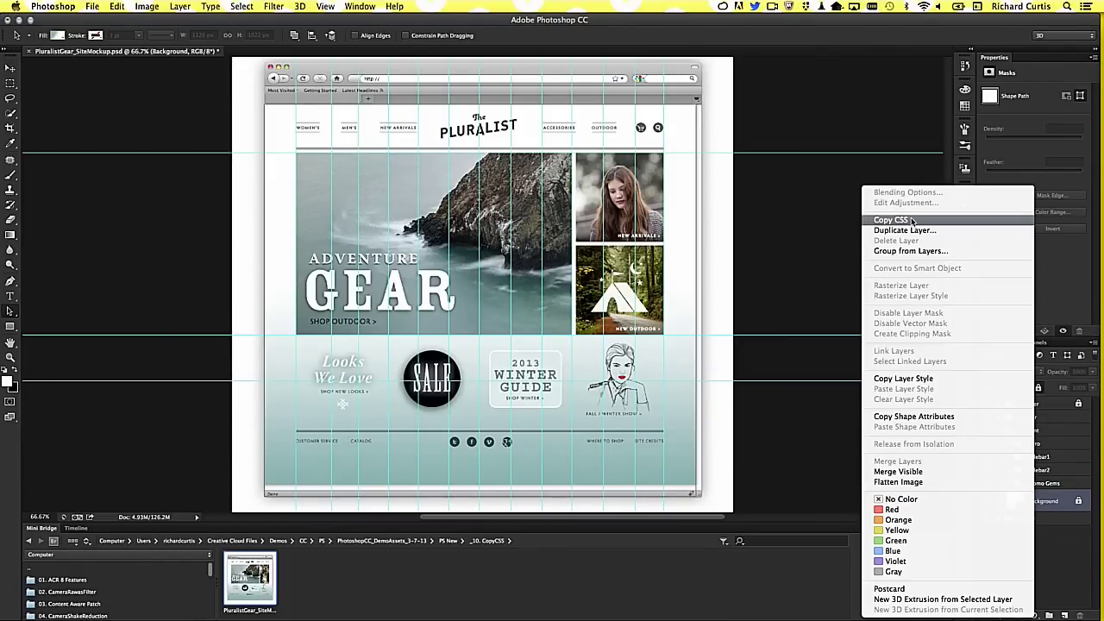
pyautogui.click(911, 221)
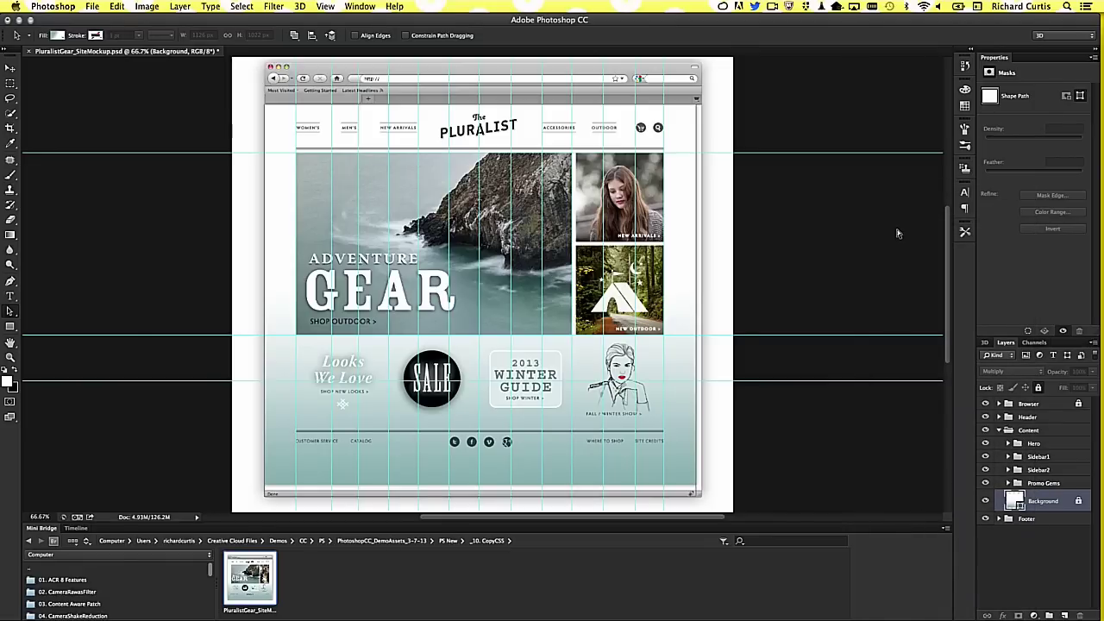
pyautogui.press('super+Tab')
pyautogui.moveTo(1095, 515)
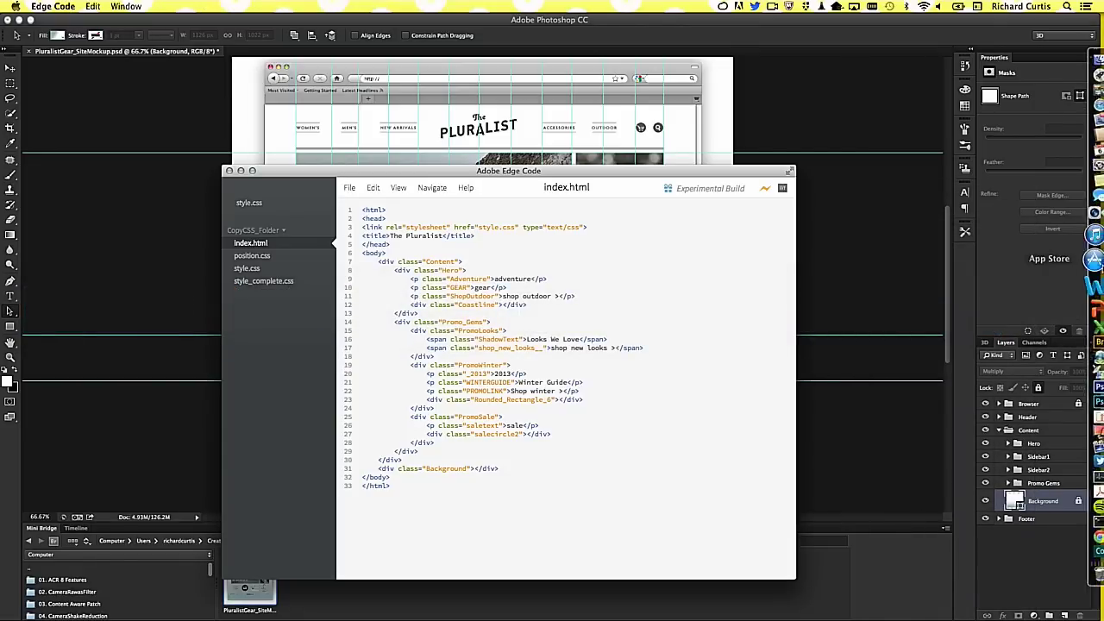
# - Paste the copied .Background rule into style.css and reveal the teal gradient in the live preview
pyautogui.click(1083, 514)
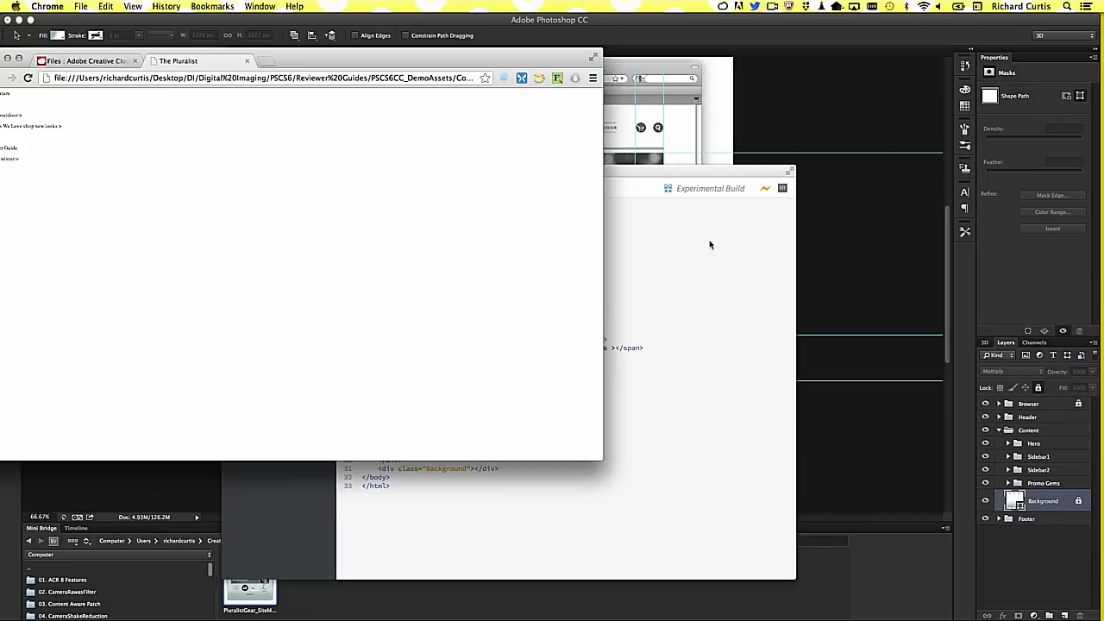
pyautogui.click(707, 246)
pyautogui.click(250, 268)
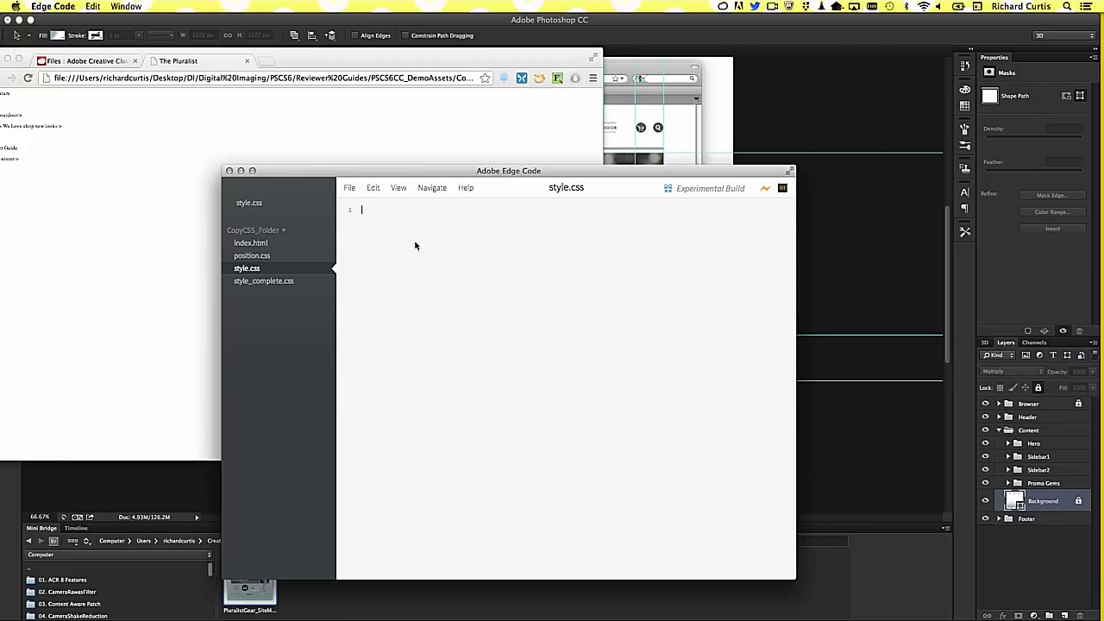
pyautogui.press('super+v')
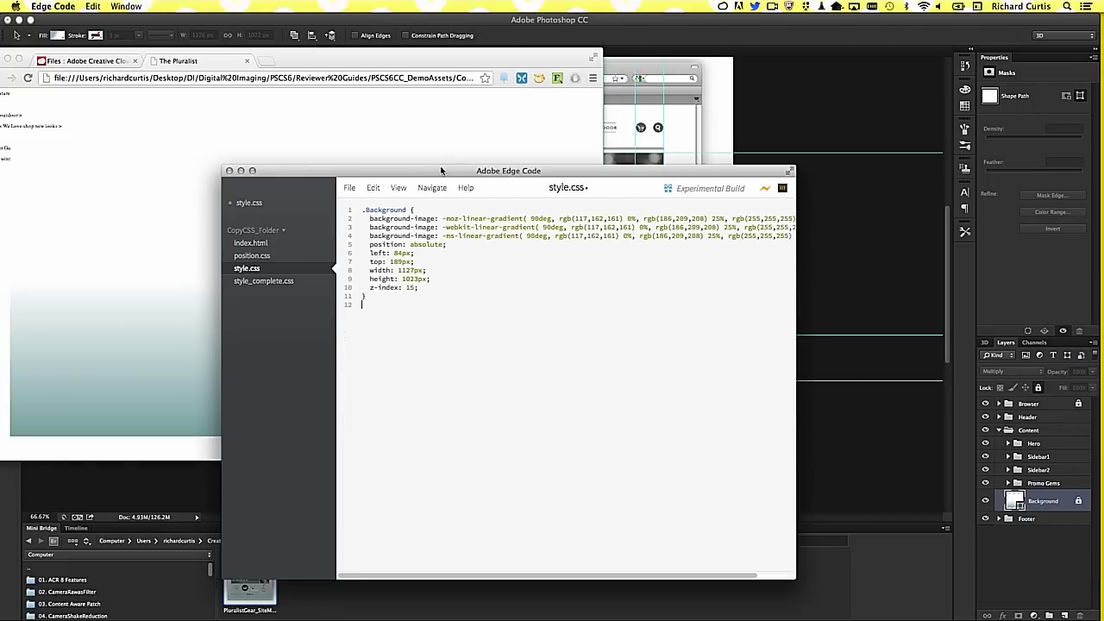
pyautogui.moveTo(440, 170); pyautogui.dragTo(632, 174)
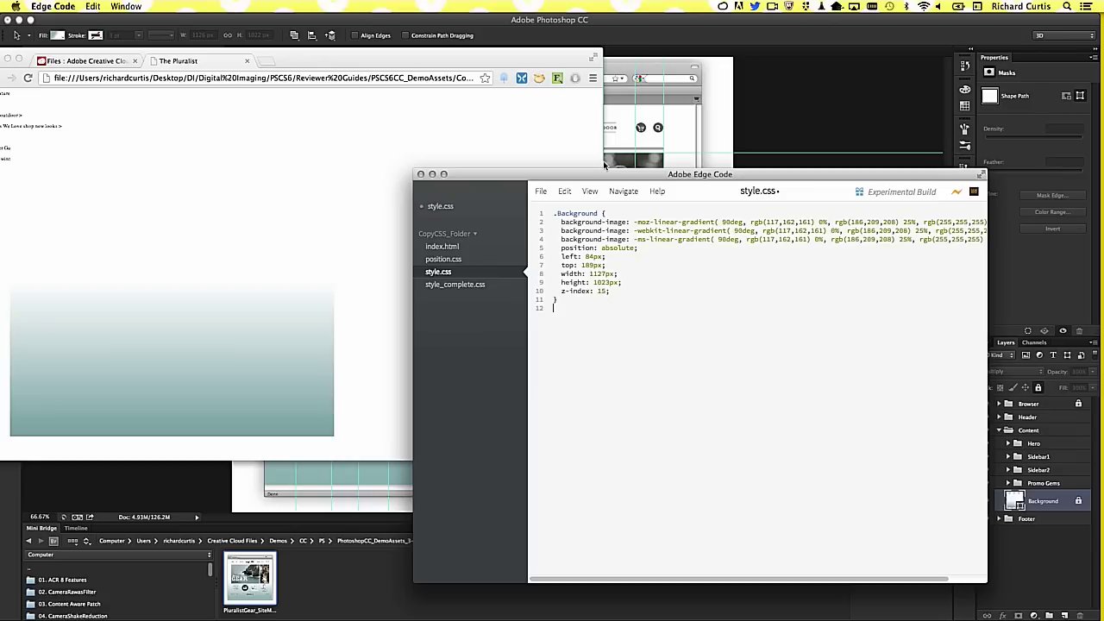
# - Select the Hero layer group in the mockup and copy its CSS
pyautogui.click(802, 34)
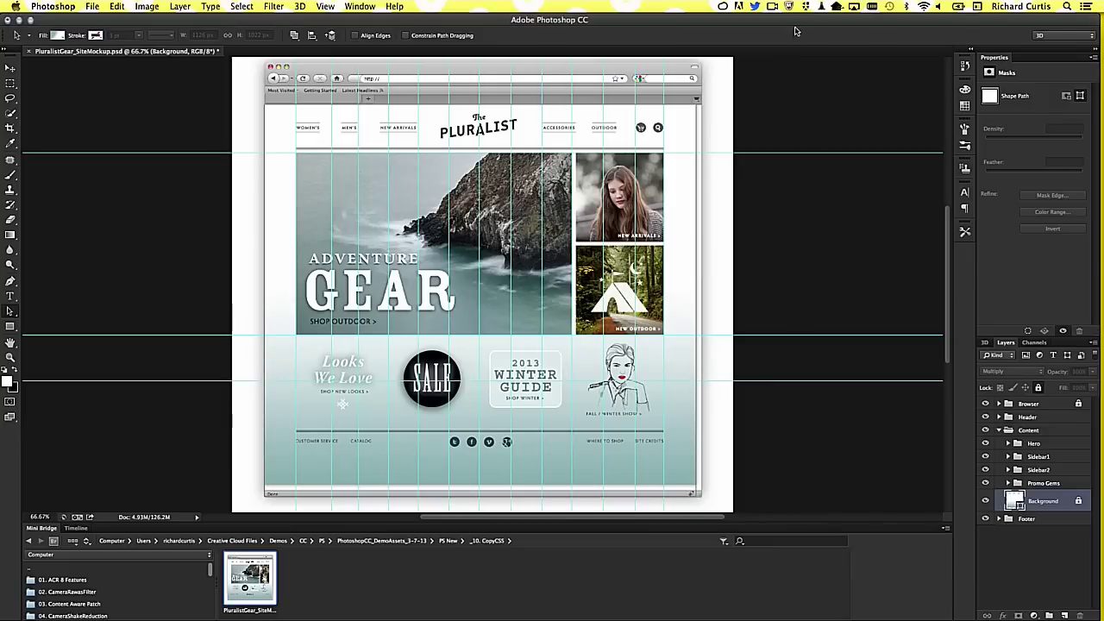
pyautogui.click(1031, 443)
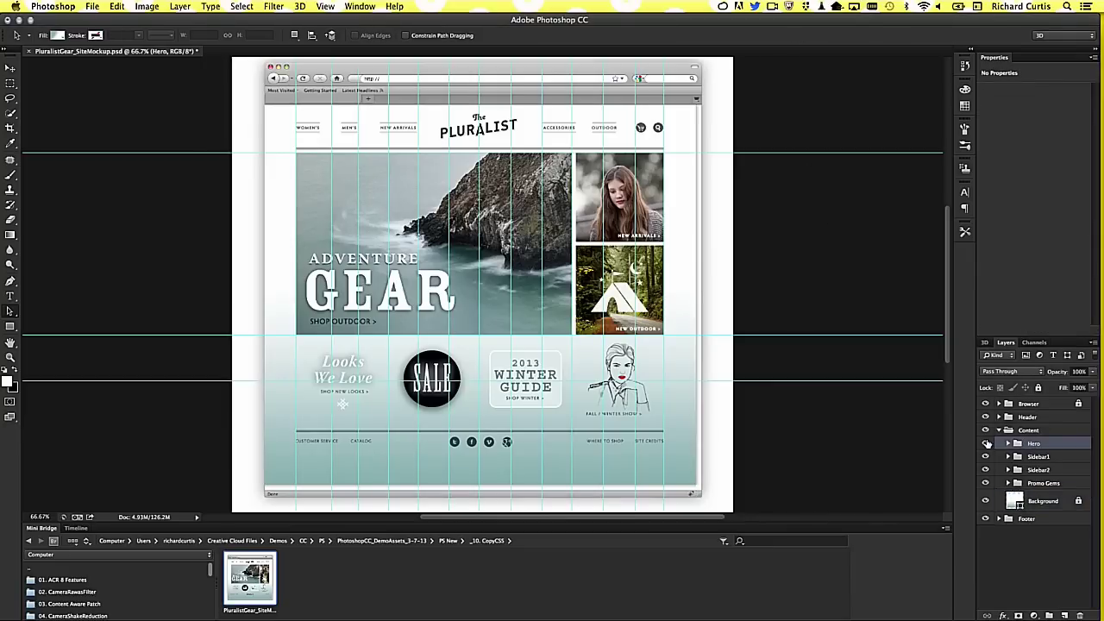
pyautogui.click(986, 443)
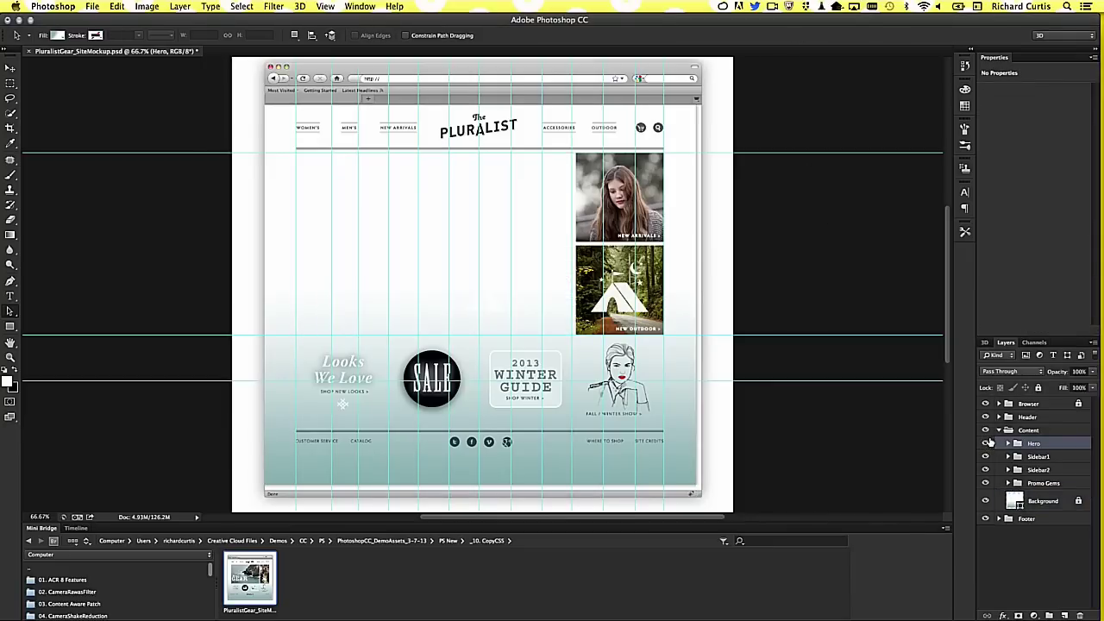
pyautogui.click(988, 442)
pyautogui.rightClick(1022, 444)
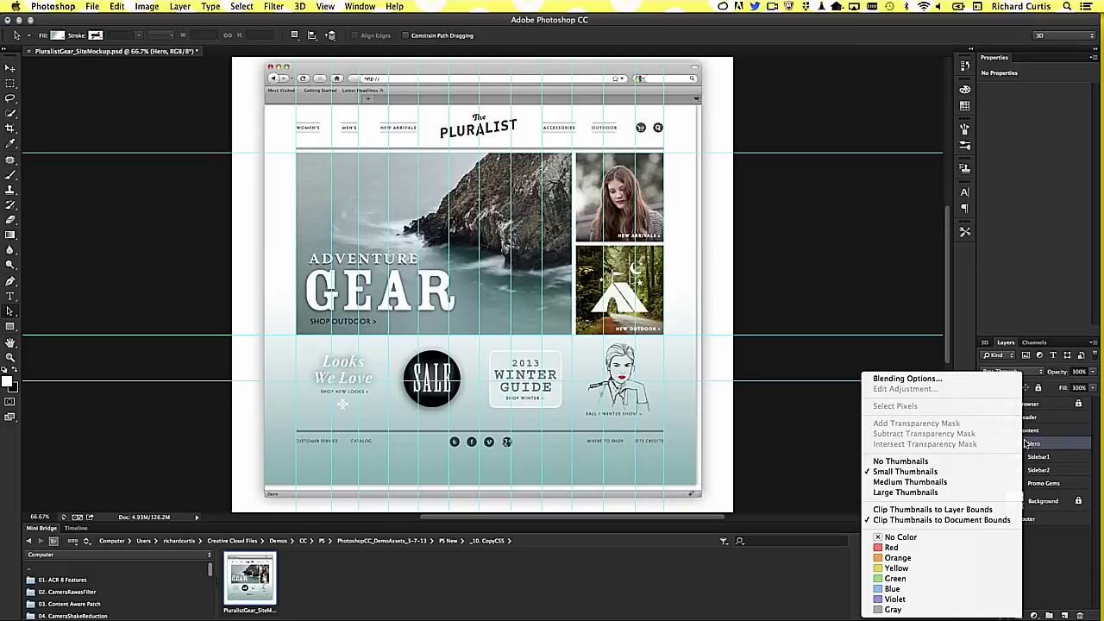
pyautogui.click(1050, 565)
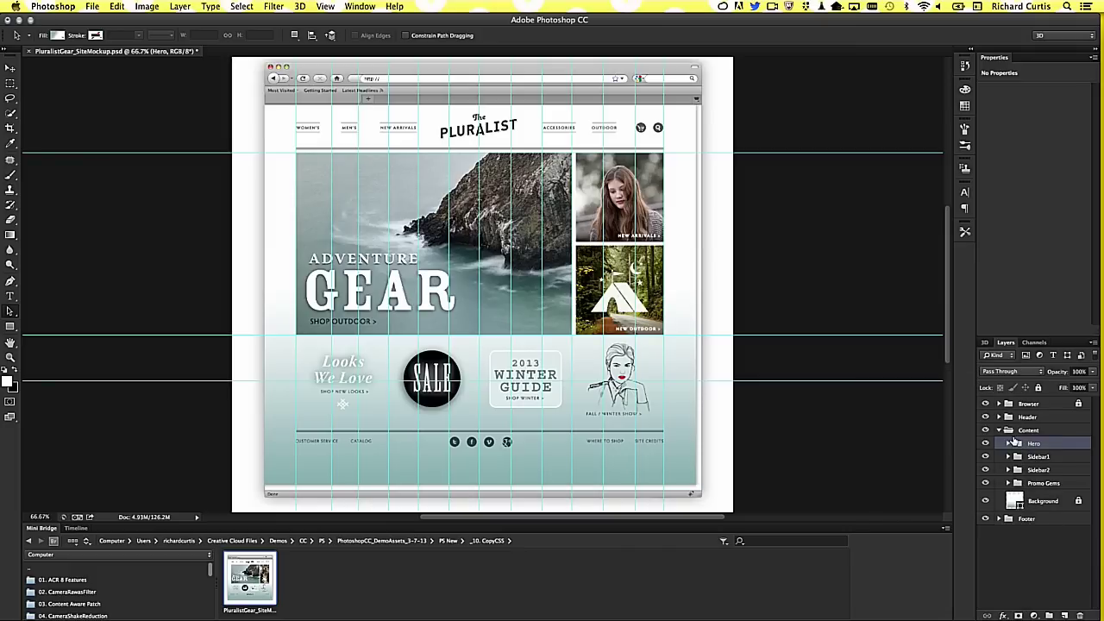
pyautogui.click(1093, 343)
pyautogui.click(1022, 293)
# - Paste the Hero group's CSS into style.css in Edge Code
pyautogui.press('super+Tab')
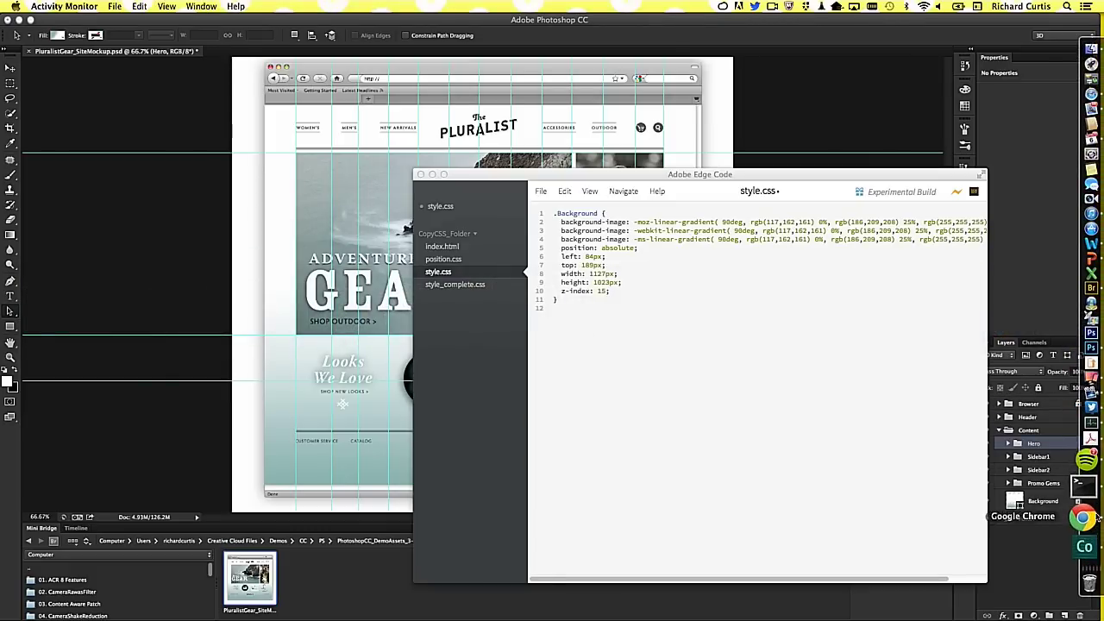
pyautogui.click(1085, 514)
pyautogui.click(668, 371)
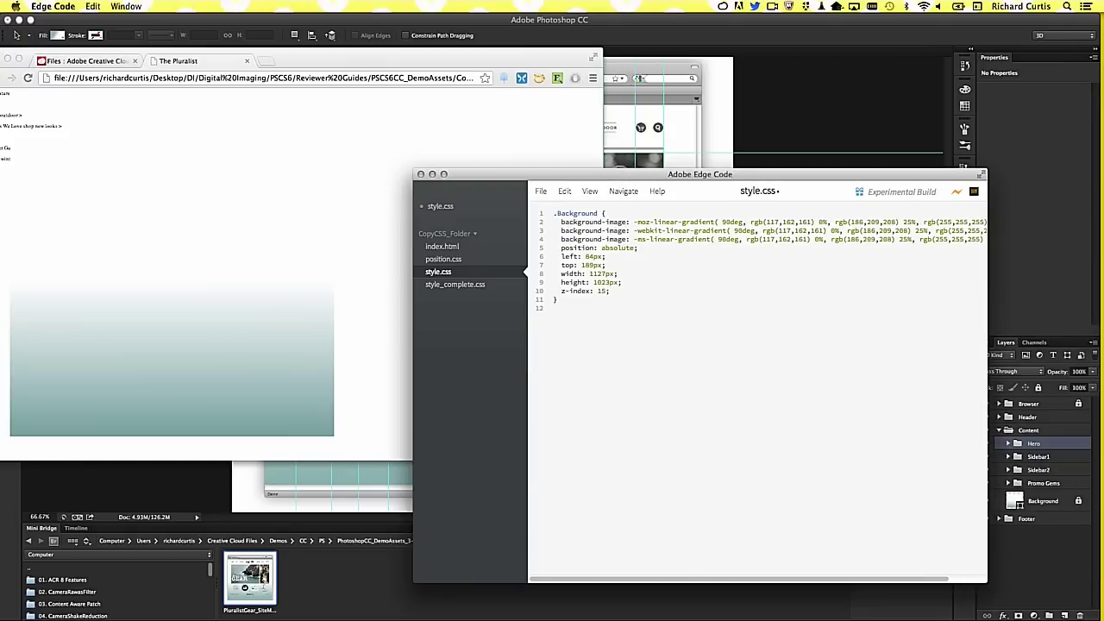
pyautogui.press('super+v')
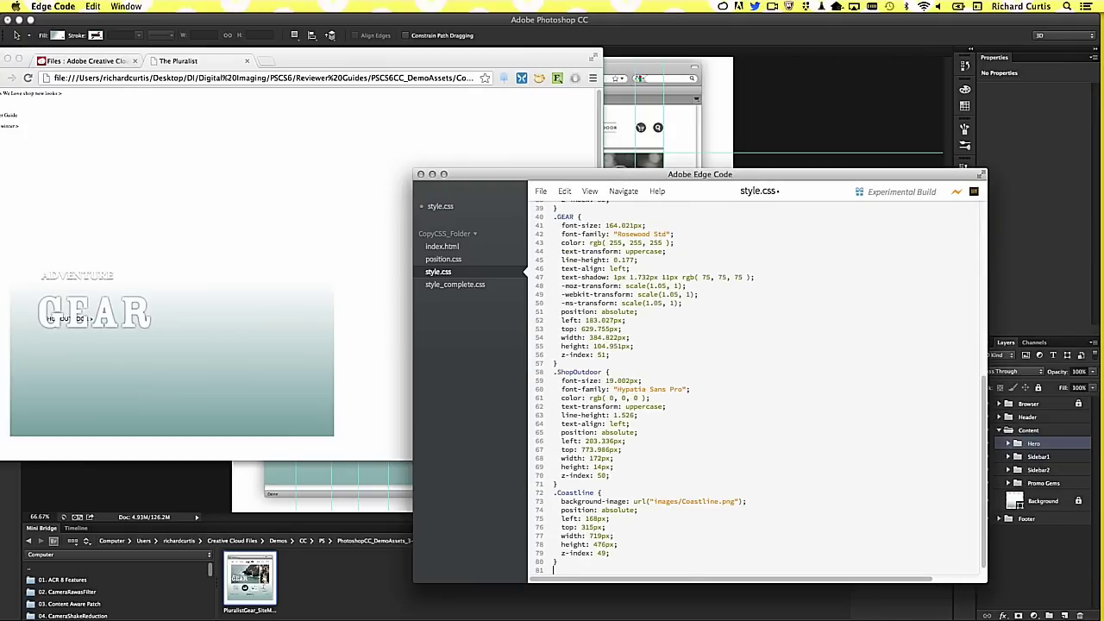
# - Select the Promo Gems group and copy its CSS from the Layers panel menu
pyautogui.click(798, 34)
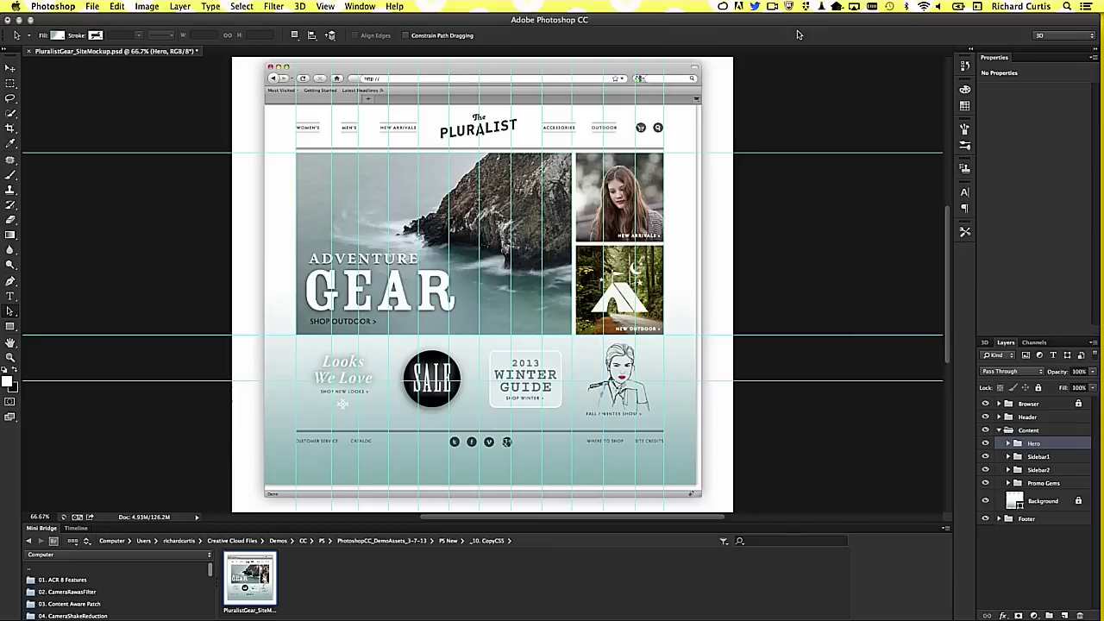
pyautogui.click(986, 483)
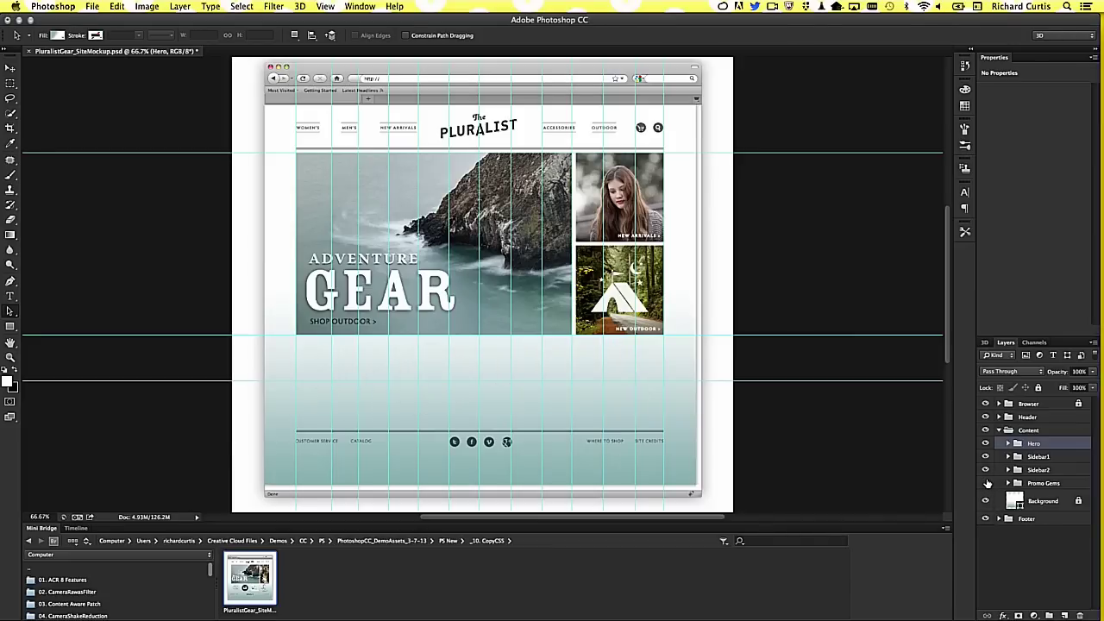
pyautogui.click(1039, 483)
pyautogui.click(1092, 343)
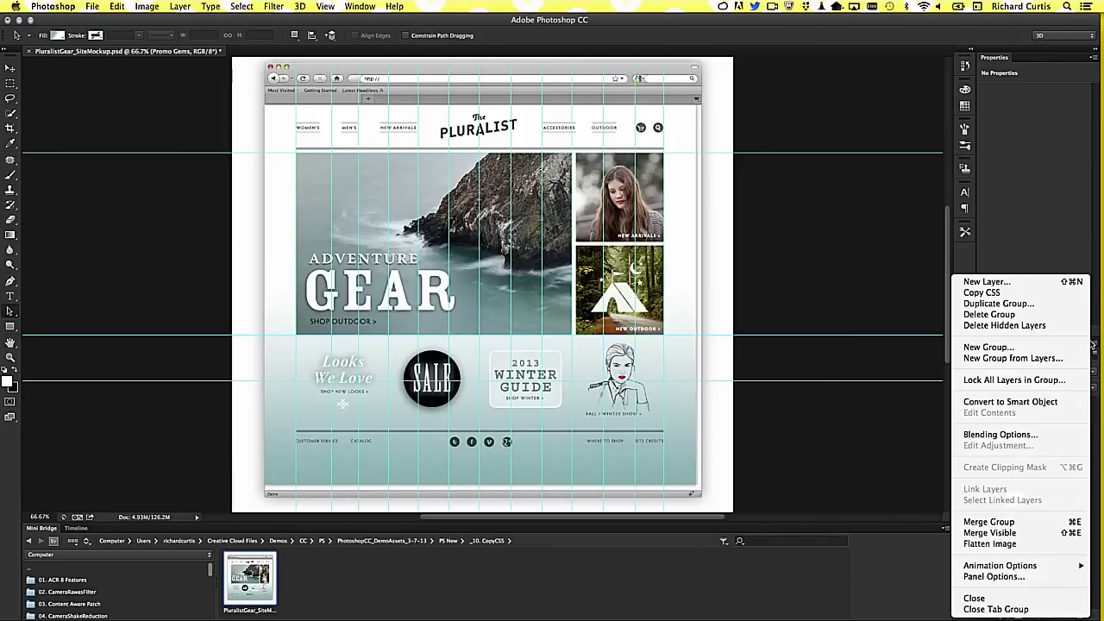
pyautogui.click(984, 292)
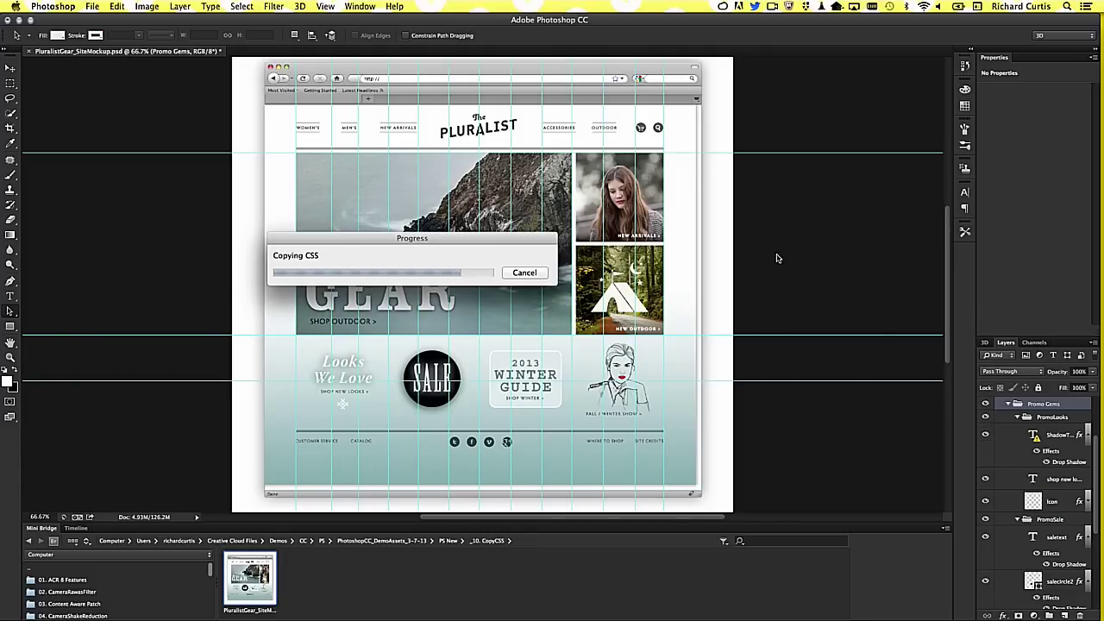
pyautogui.press('super+Tab')
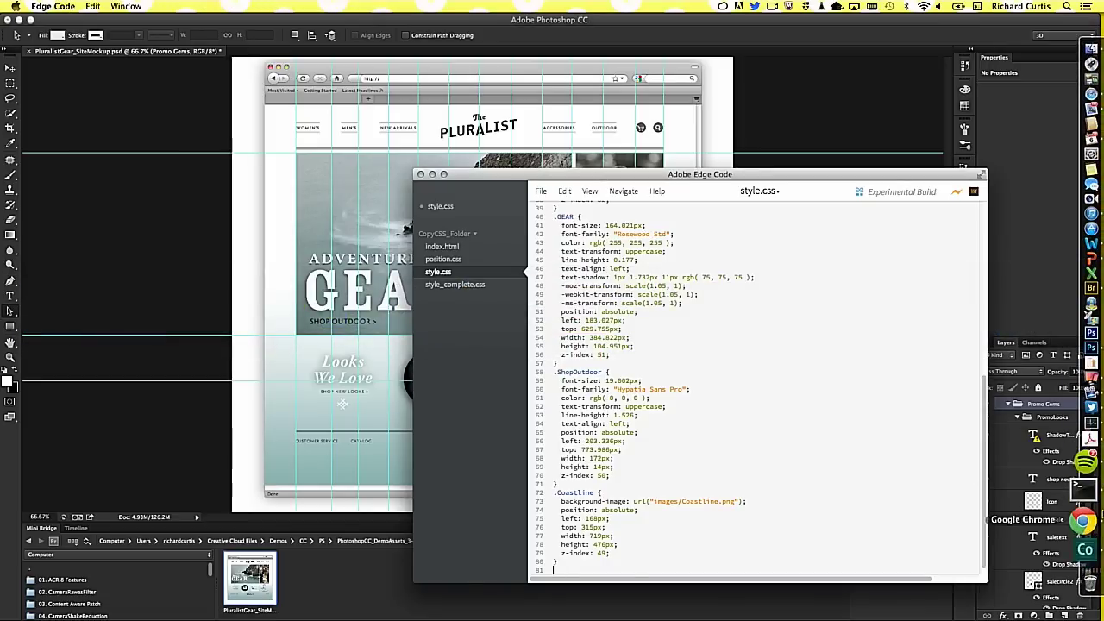
# - Paste the Promo Gems CSS into style.css
pyautogui.click(1083, 520)
pyautogui.click(656, 531)
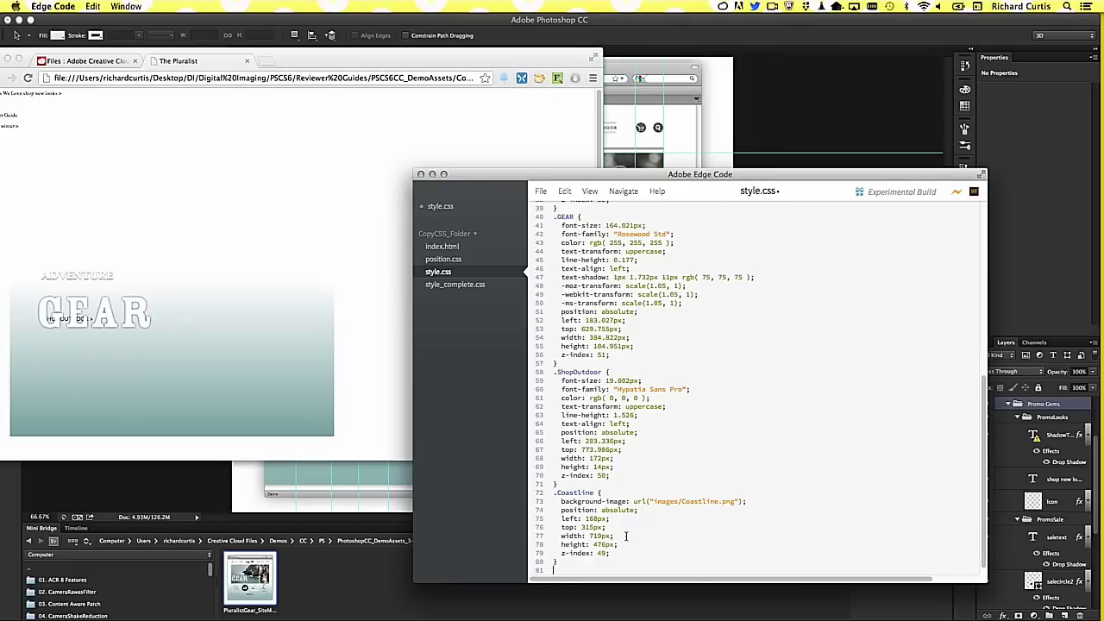
pyautogui.press('super+v')
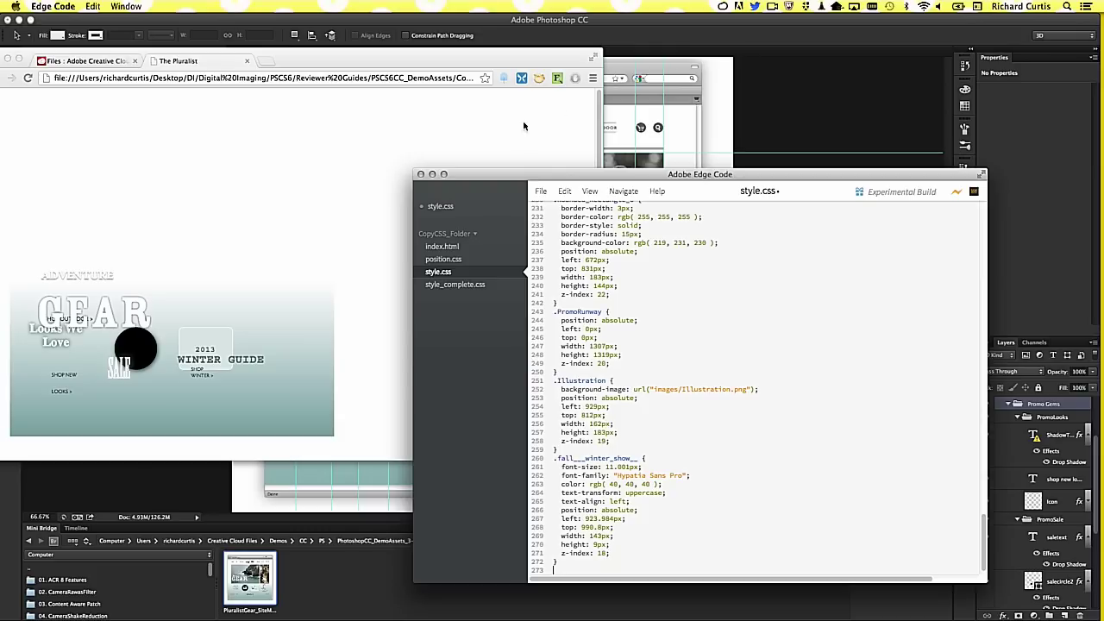
# - Close the Chrome preview, then close Edge Code choosing Don't Save
pyautogui.click(421, 174)
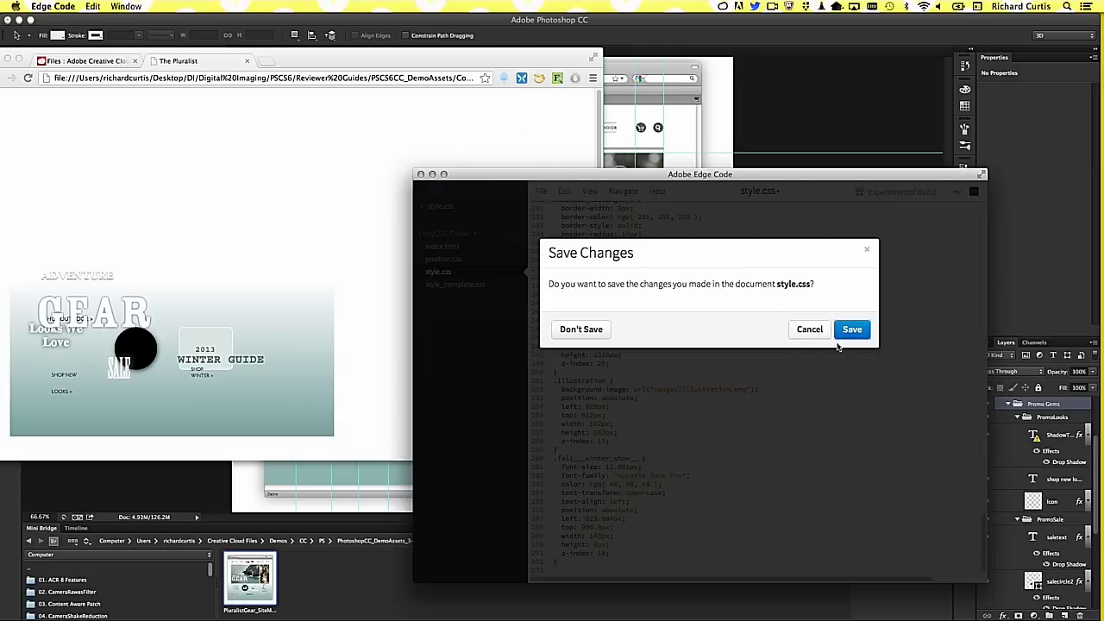
pyautogui.click(810, 328)
pyautogui.click(2, 60)
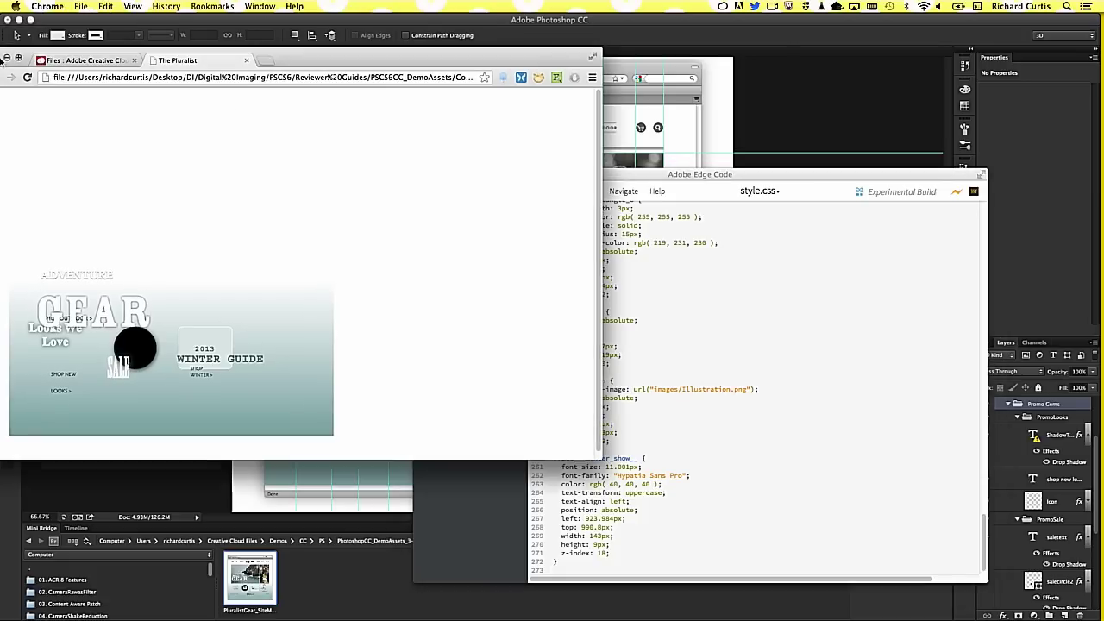
pyautogui.click(6, 58)
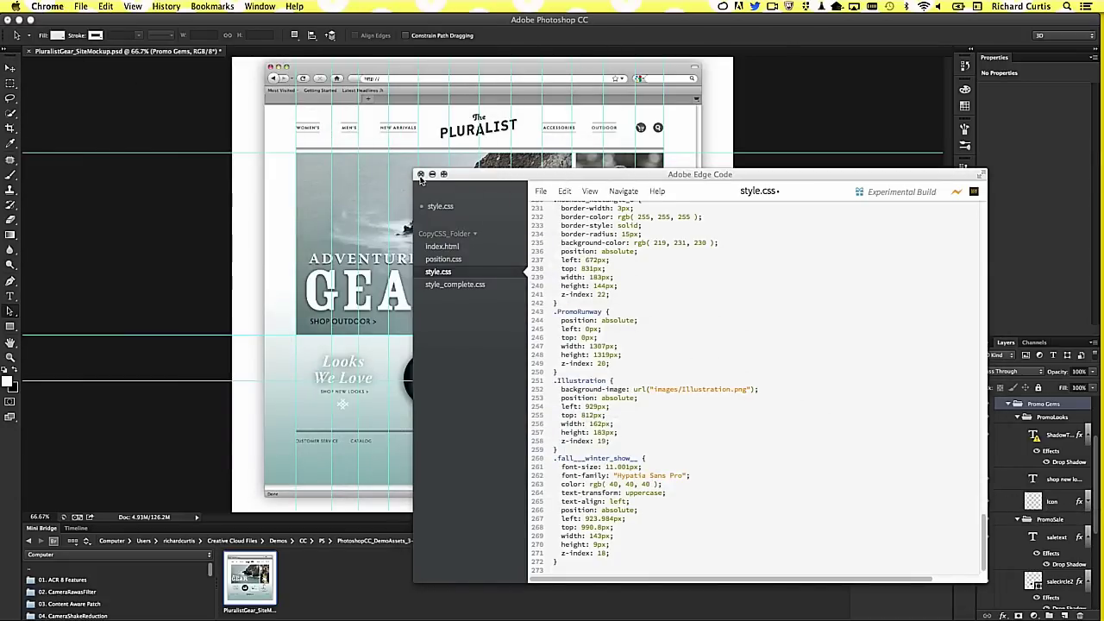
pyautogui.click(420, 174)
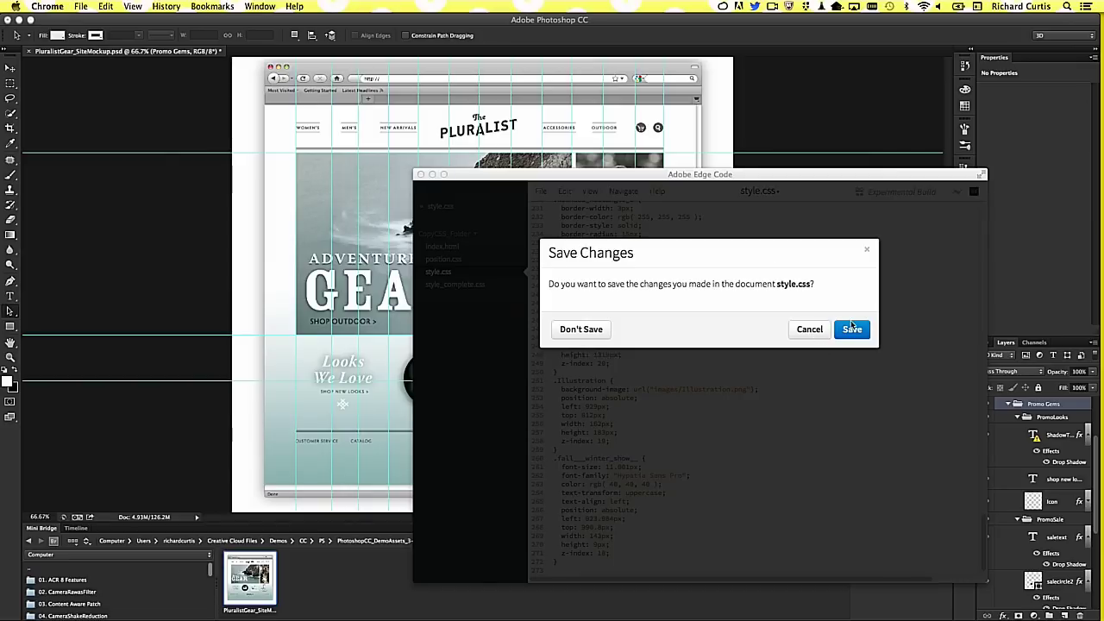
pyautogui.click(547, 336)
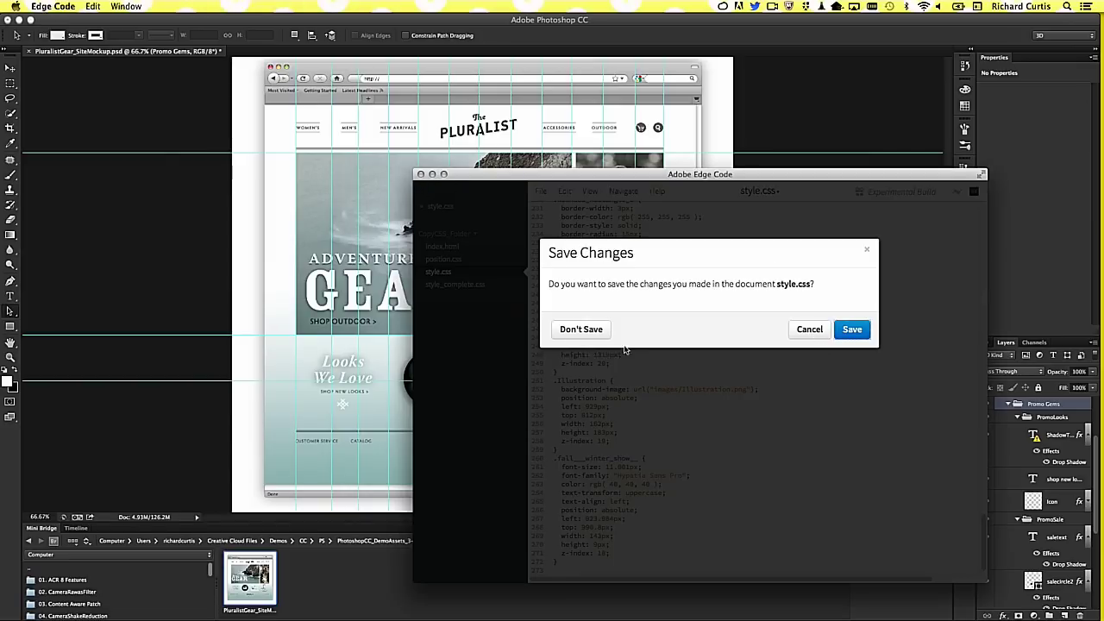
pyautogui.click(582, 329)
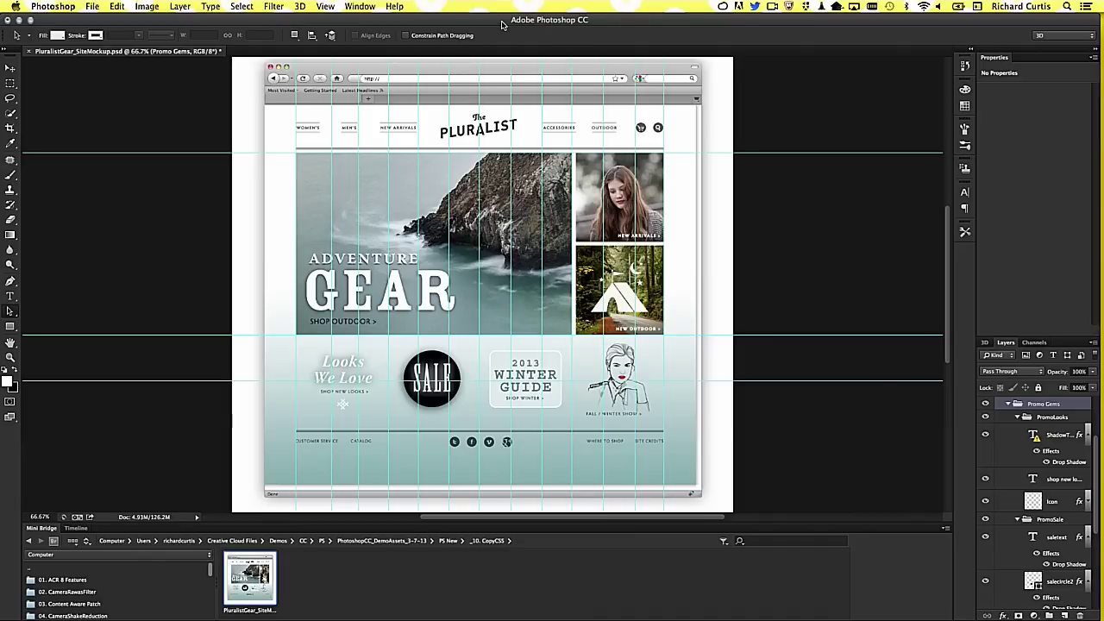
# - Review Manage Sync Settings and cancel without changes
pyautogui.click(53, 7)
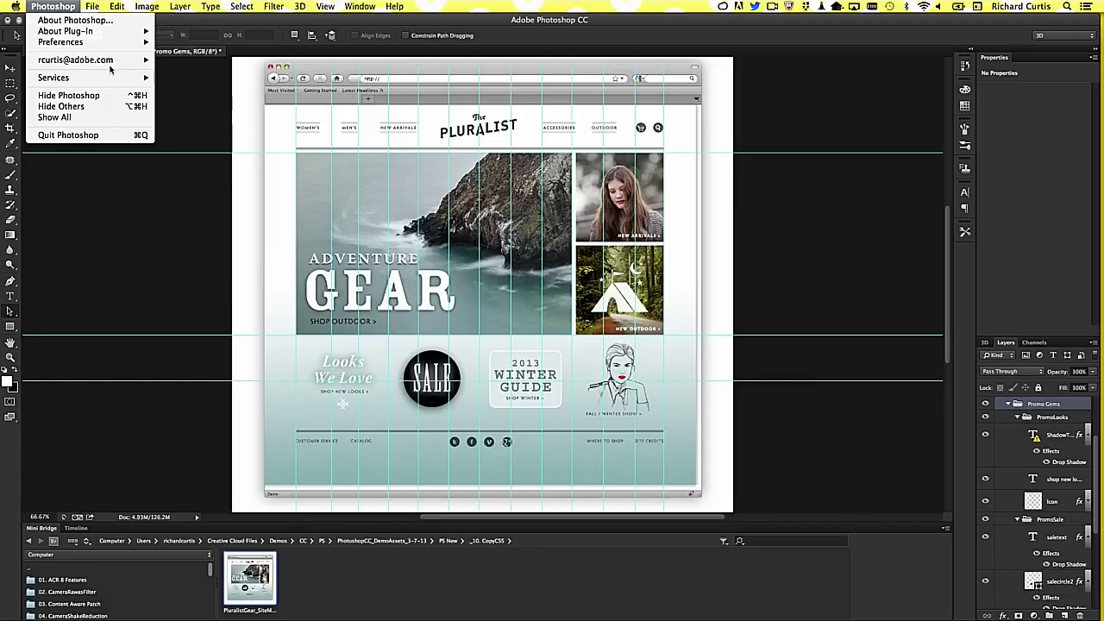
pyautogui.moveTo(76, 59)
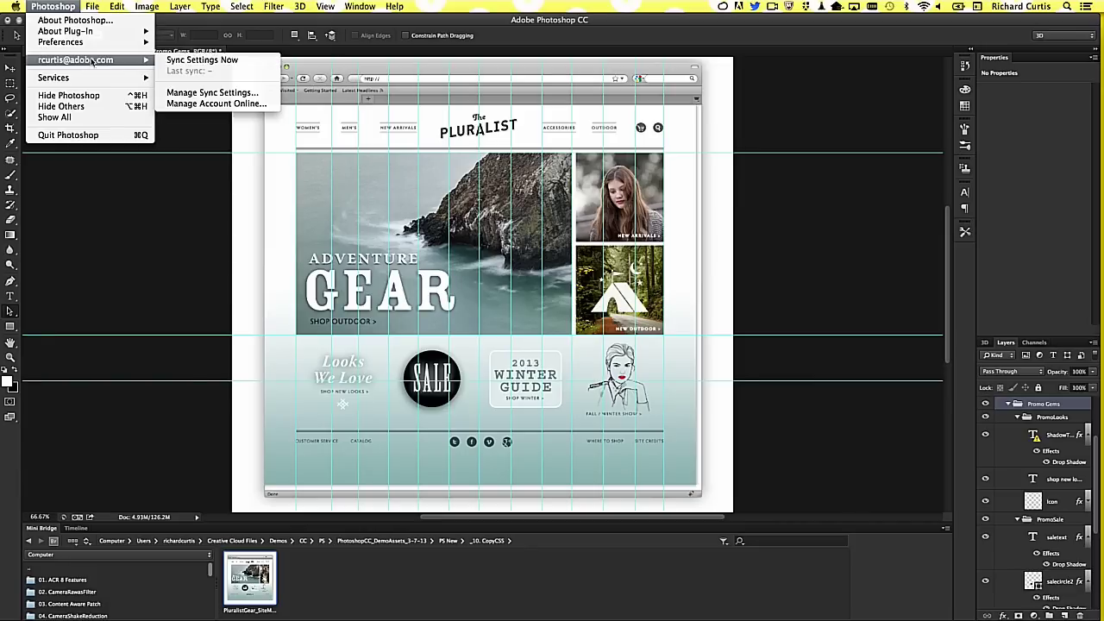
pyautogui.click(210, 93)
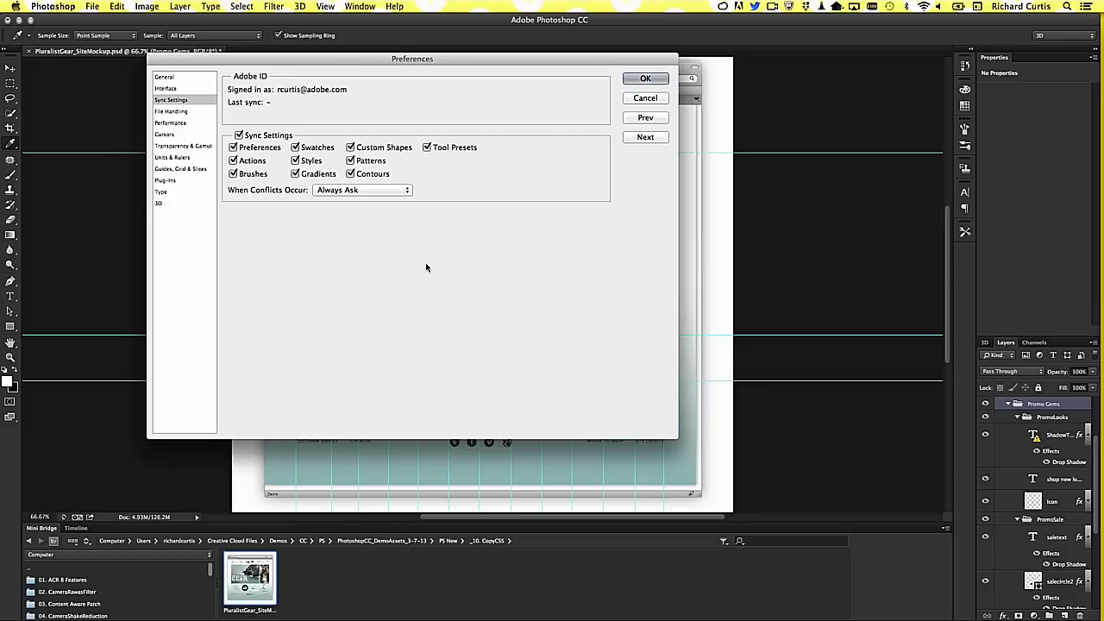
pyautogui.click(641, 99)
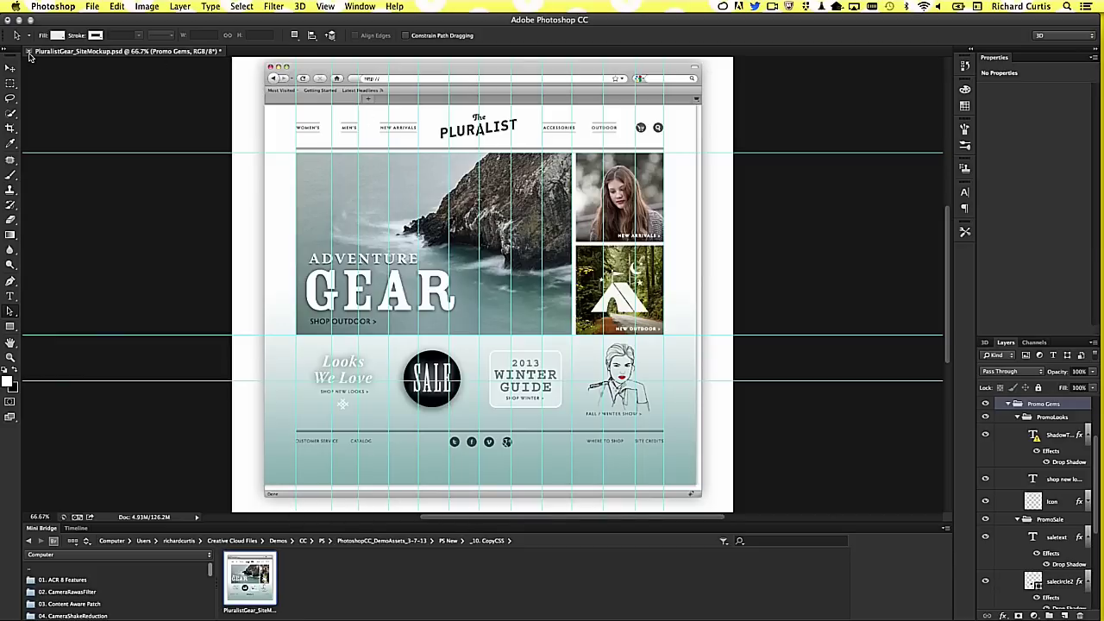
# - Close PluralistGear_SiteMockup.psd without saving
pyautogui.click(29, 52)
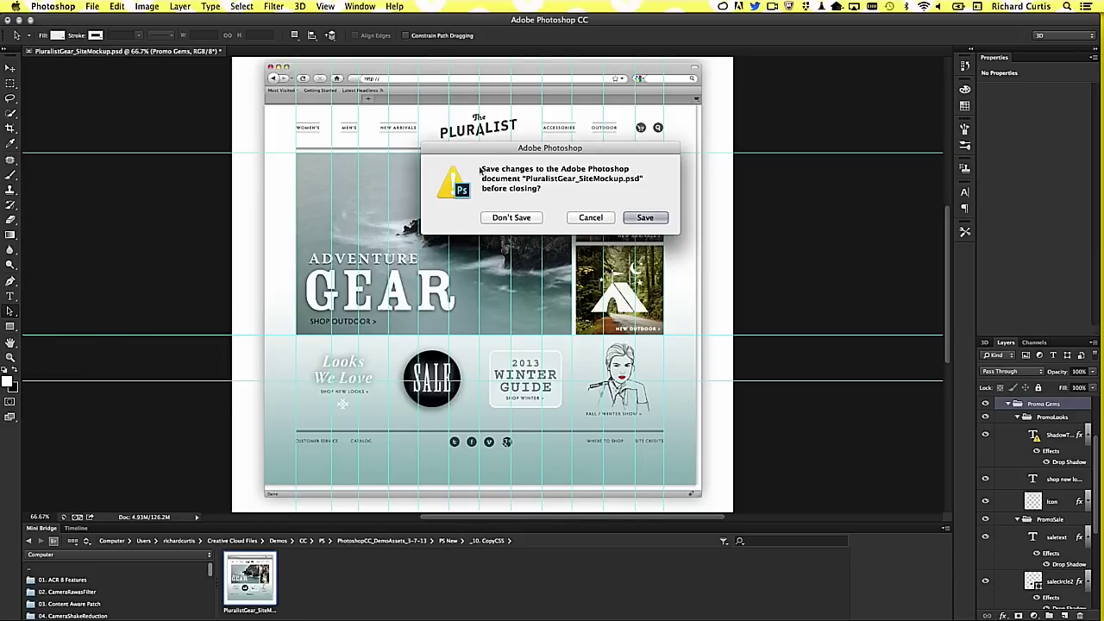
pyautogui.click(509, 219)
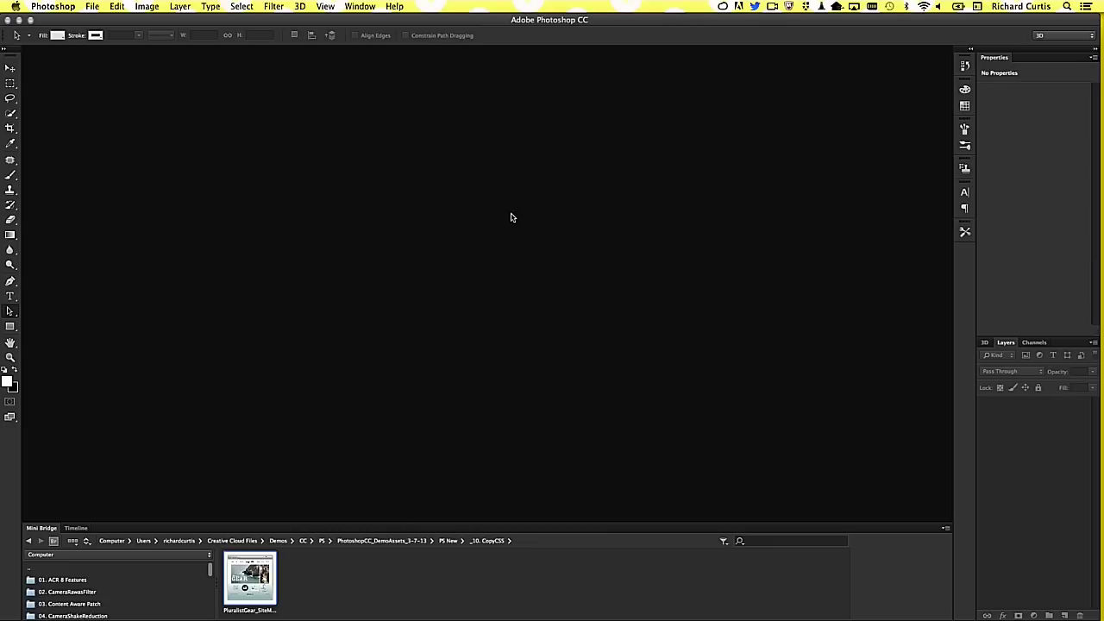
pyautogui.click(724, 6)
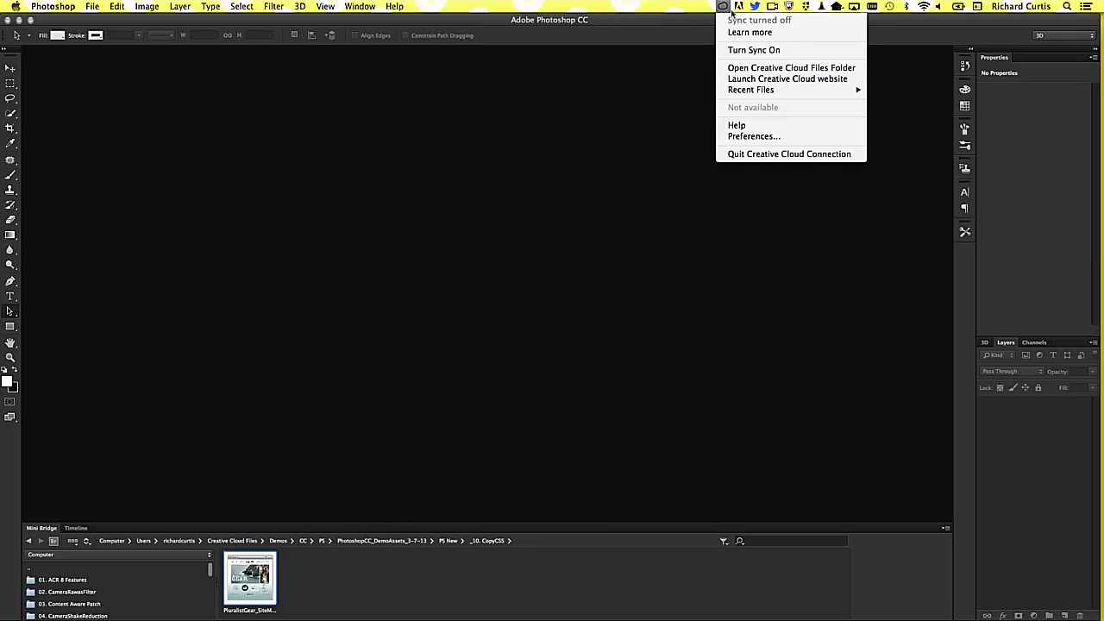
# - Browse Creative Cloud Files through Demos, CC and 3D @ Max to Mars adventure 1 chg.ase
pyautogui.click(798, 69)
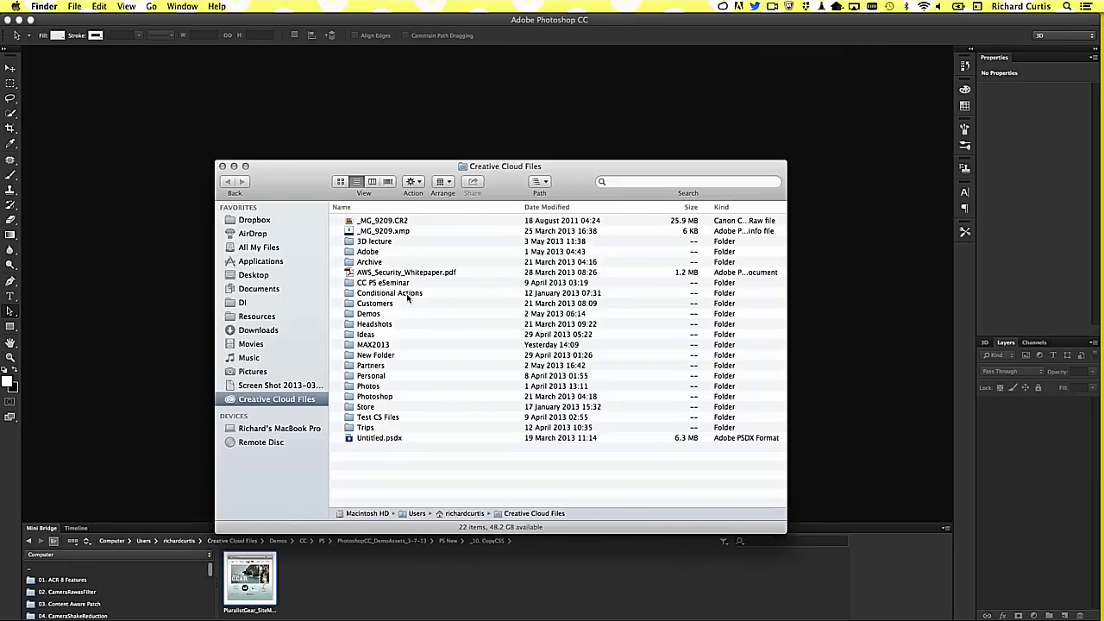
pyautogui.doubleClick(362, 314)
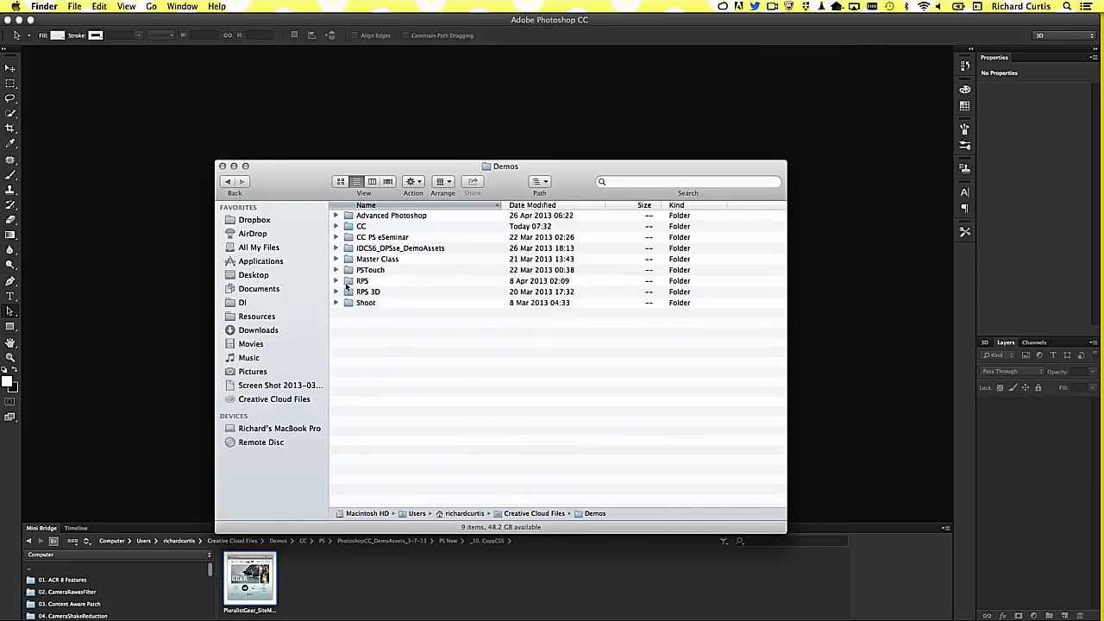
pyautogui.doubleClick(354, 226)
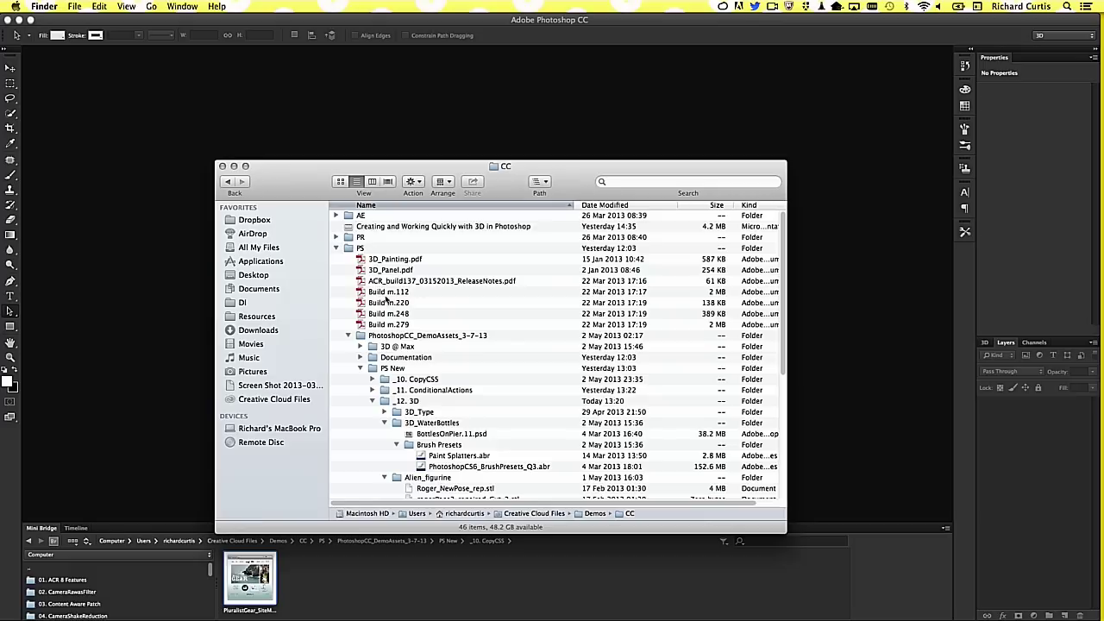
pyautogui.doubleClick(380, 347)
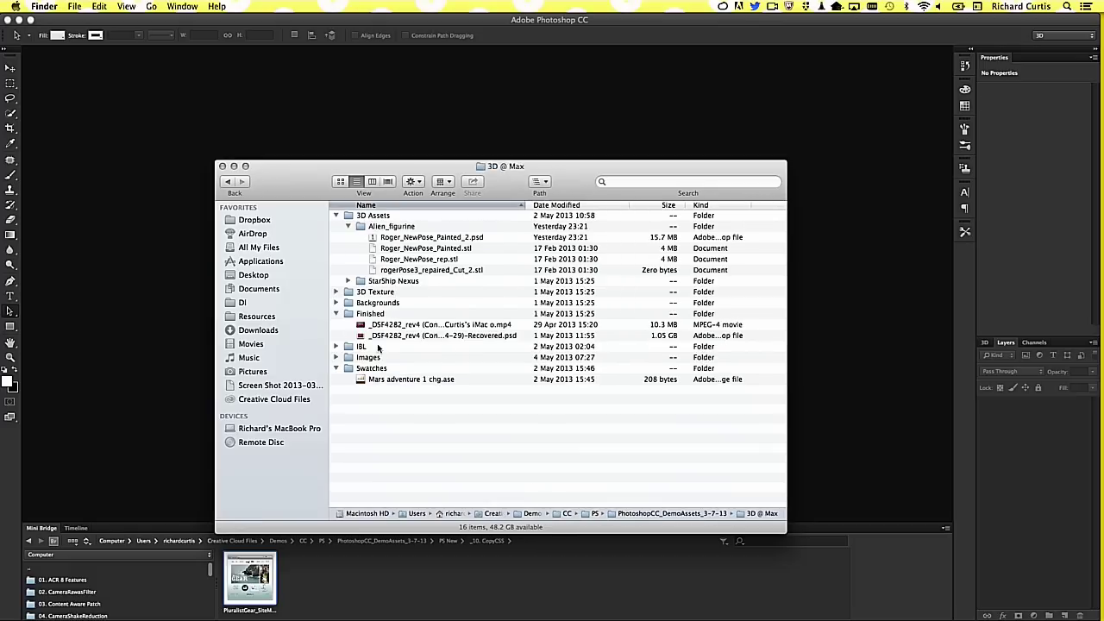
pyautogui.click(376, 379)
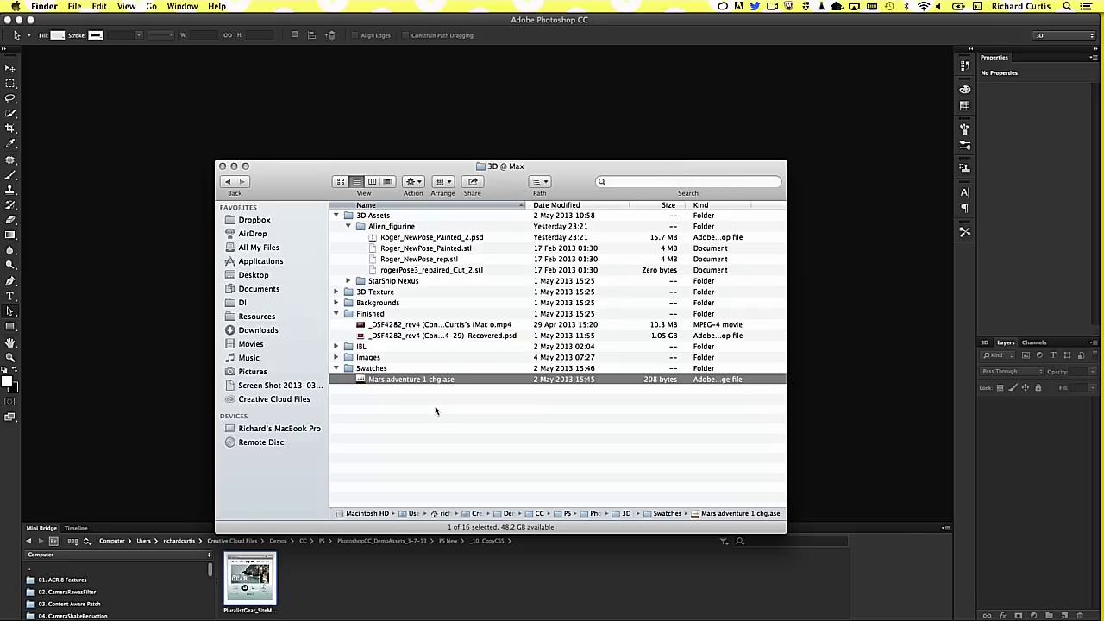
pyautogui.click(388, 89)
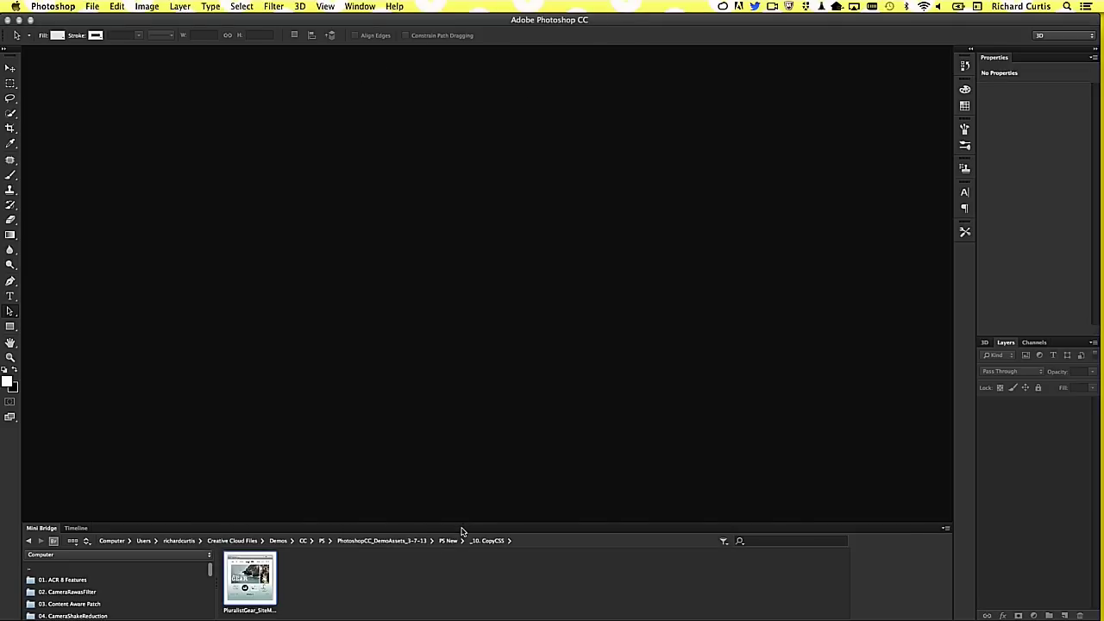
# - Open single bottle.psd from the _12. 3D folder by dragging it out of Mini Bridge
pyautogui.moveTo(464, 522); pyautogui.dragTo(466, 296)
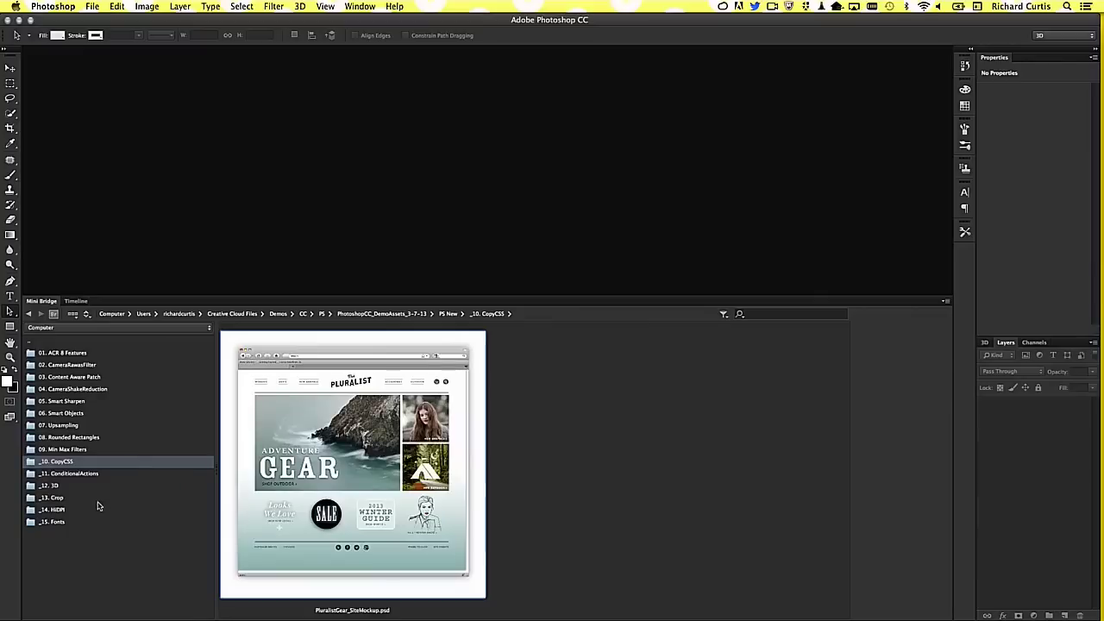
pyautogui.click(55, 488)
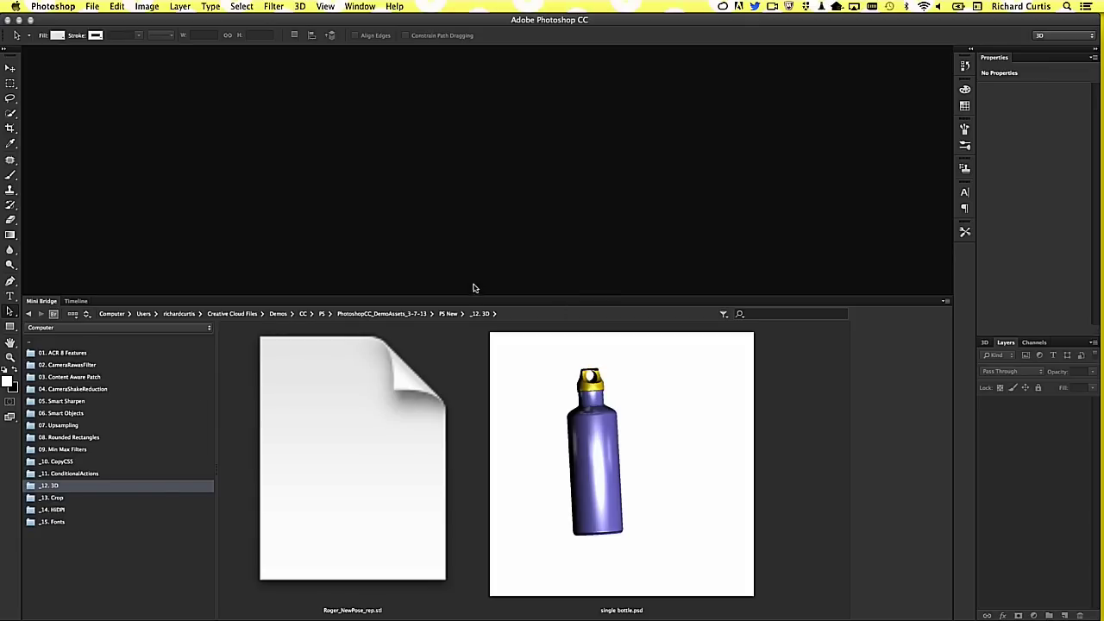
pyautogui.moveTo(492, 301); pyautogui.dragTo(491, 436)
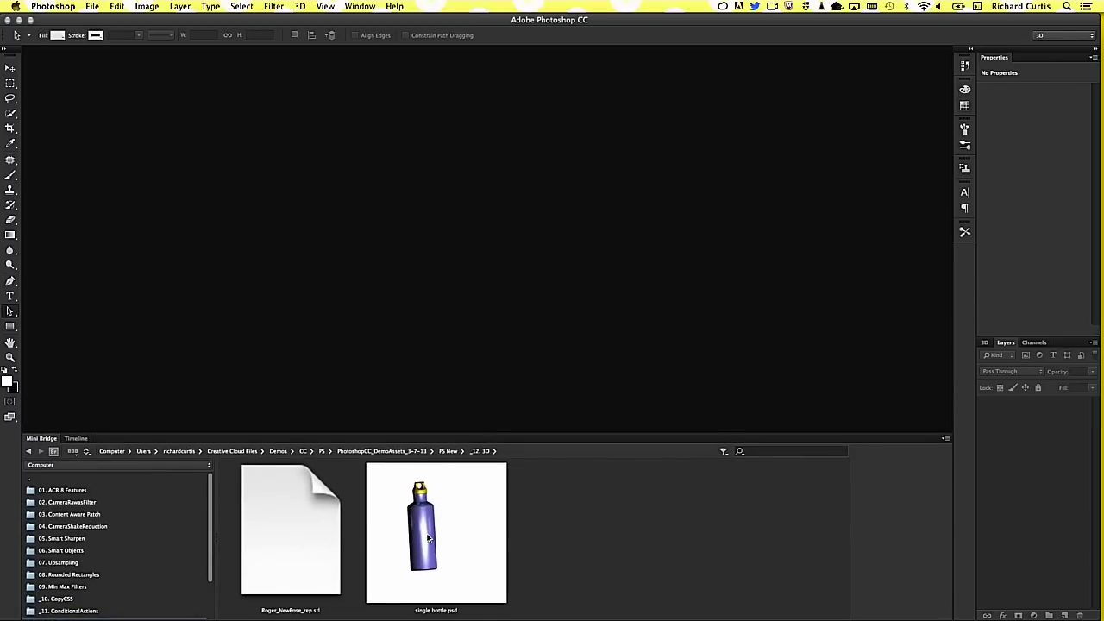
pyautogui.moveTo(427, 538); pyautogui.dragTo(506, 365)
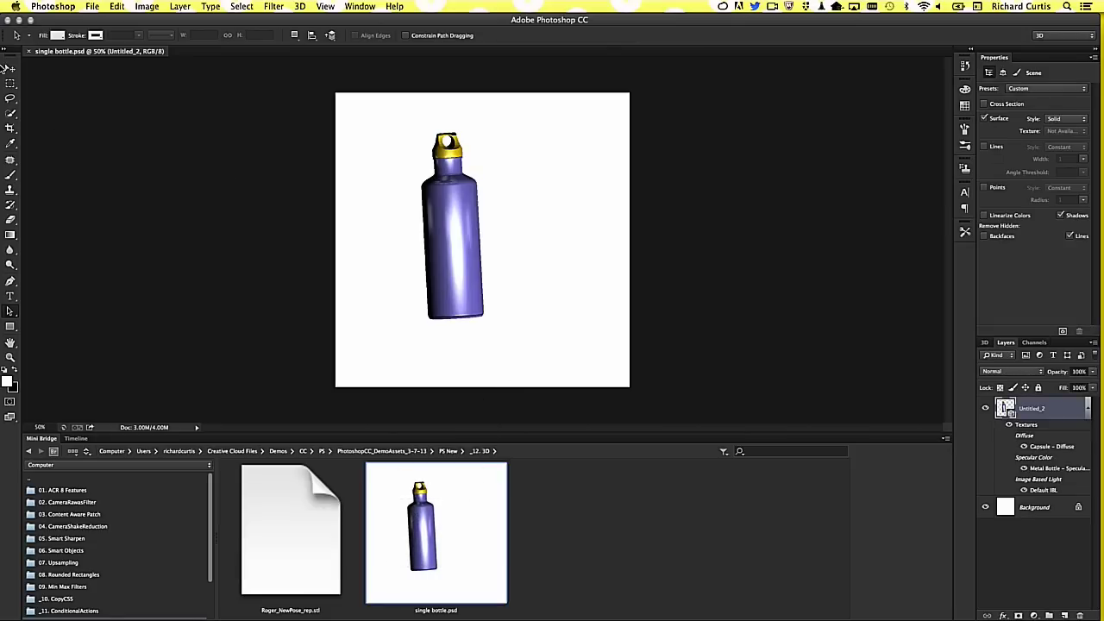
# - Switch to the Move tool and zoom the canvas to 66.67%
pyautogui.click(10, 69)
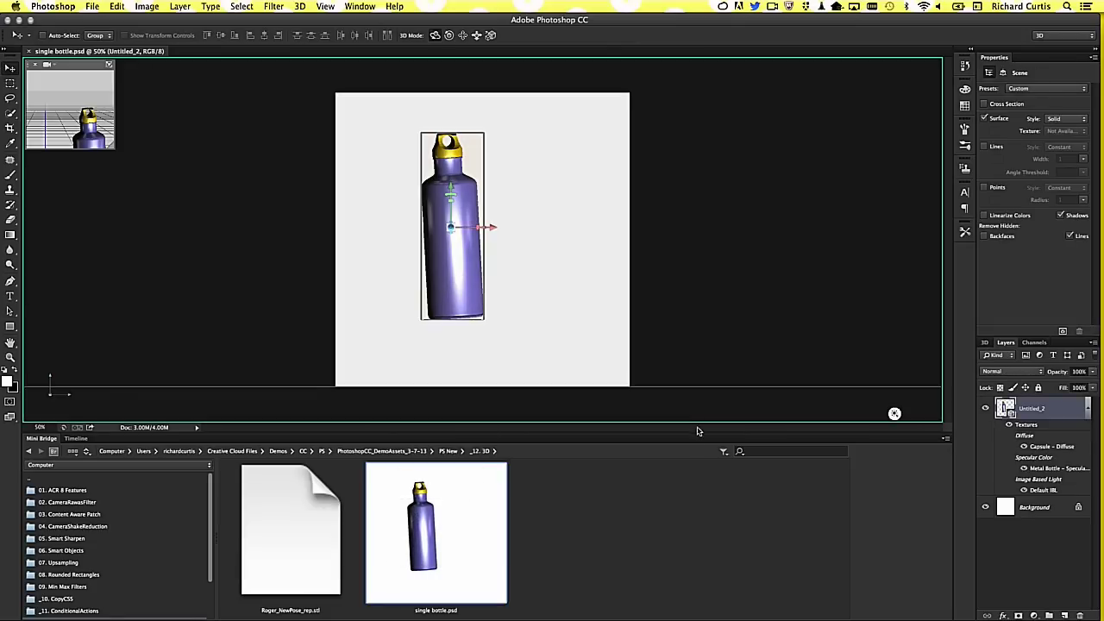
pyautogui.moveTo(697, 433); pyautogui.dragTo(700, 535)
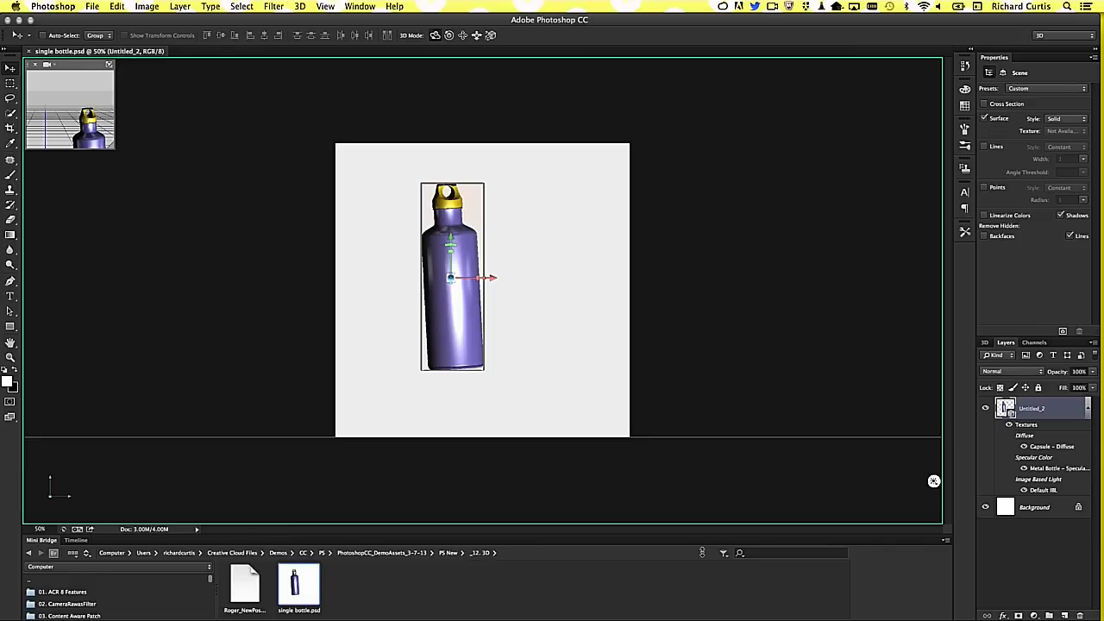
pyautogui.hotkey('ctrl', '+')
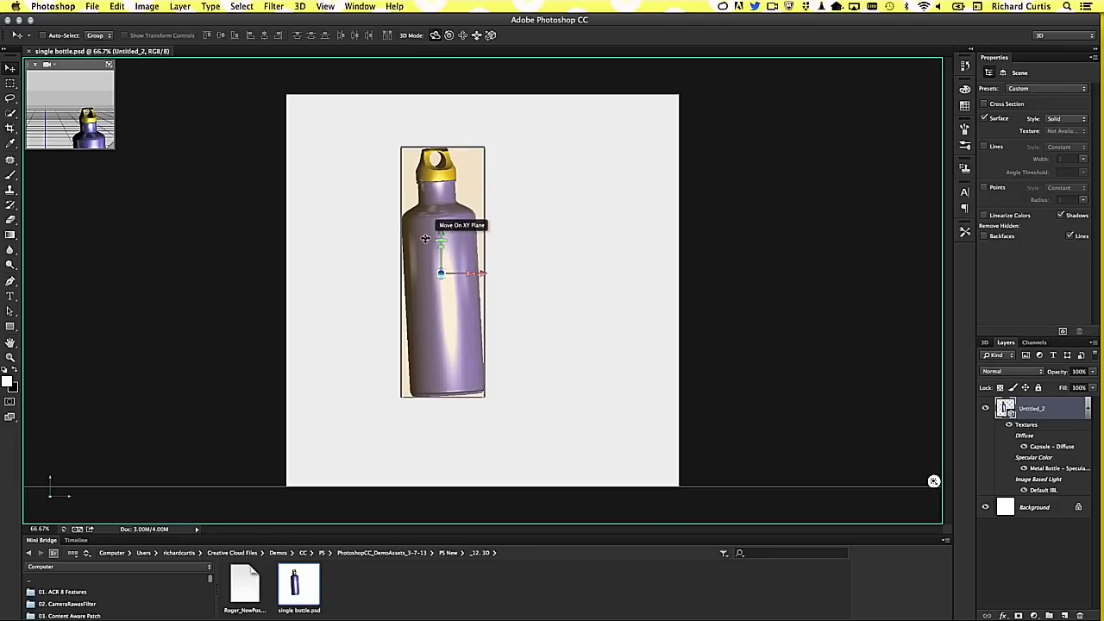
# - Move the bottle left and up, scale it to 129.7%, and select Original Bottle 1
pyautogui.moveTo(485, 273)
pyautogui.mouseDown()
pyautogui.moveTo(501, 274)
pyautogui.moveTo(411, 274)
pyautogui.mouseUp()
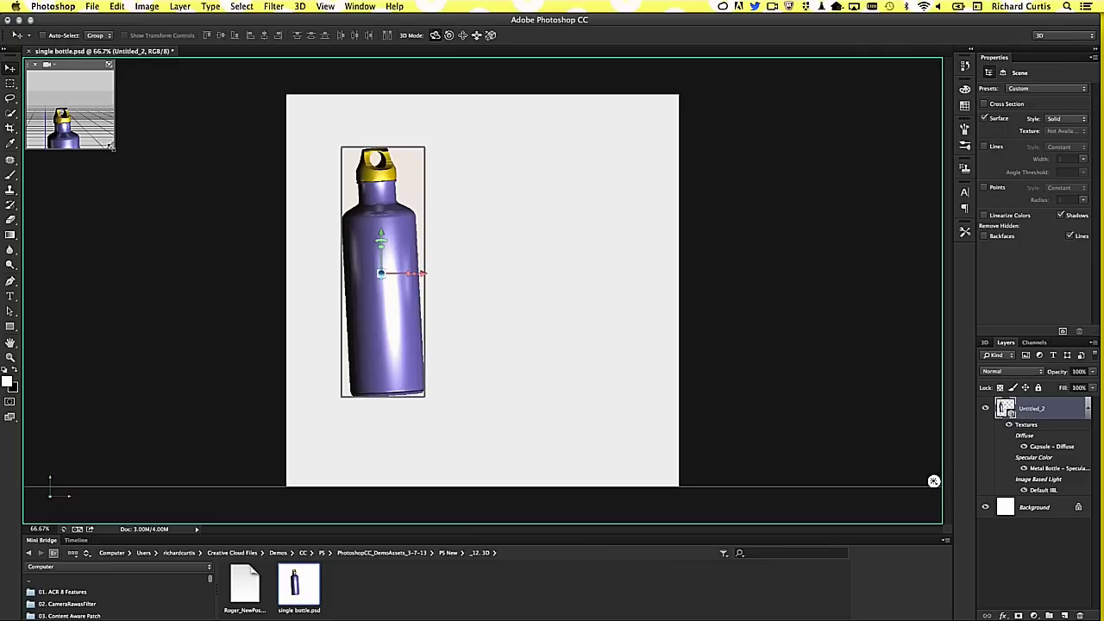
pyautogui.moveTo(111, 147); pyautogui.dragTo(242, 281)
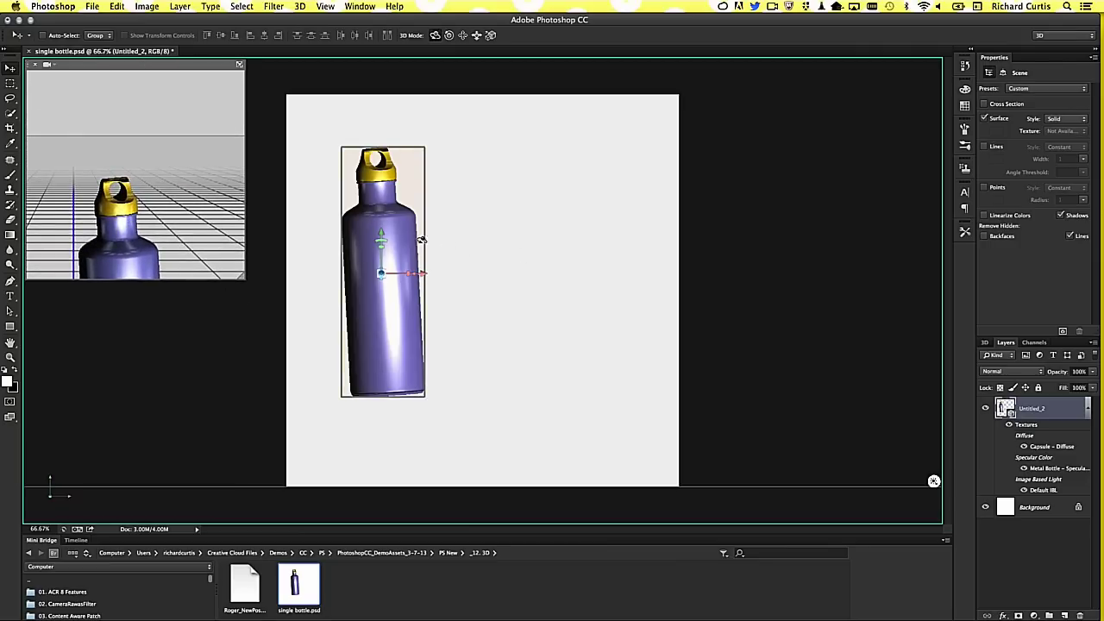
pyautogui.moveTo(381, 235)
pyautogui.mouseDown()
pyautogui.moveTo(373, 223)
pyautogui.moveTo(382, 229)
pyautogui.mouseUp()
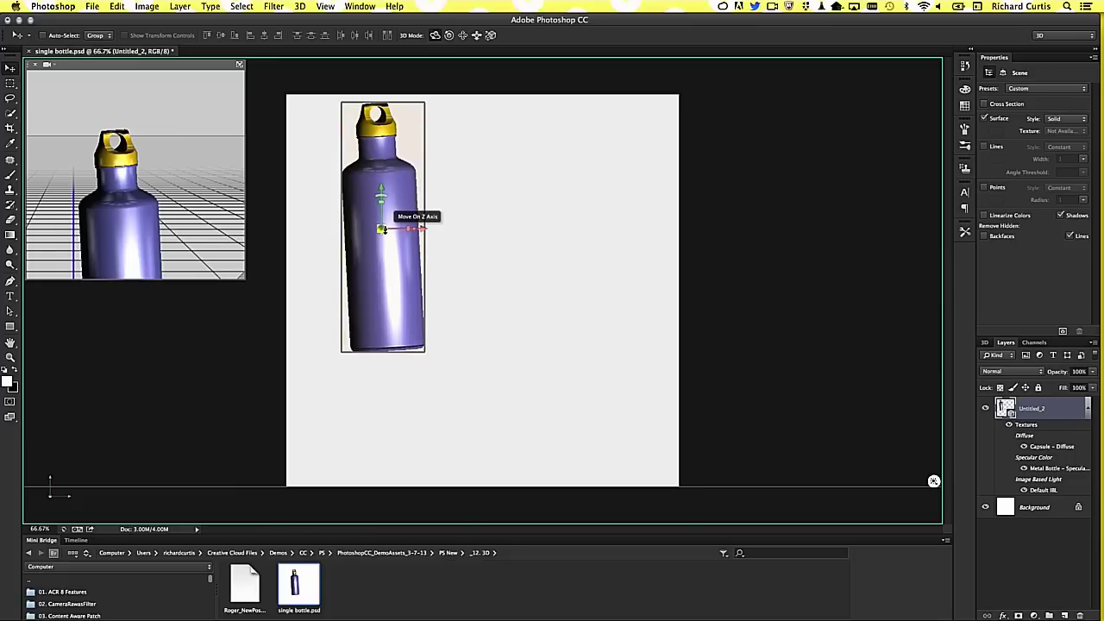
pyautogui.moveTo(382, 211)
pyautogui.mouseDown()
pyautogui.moveTo(382, 167)
pyautogui.moveTo(387, 219)
pyautogui.mouseUp()
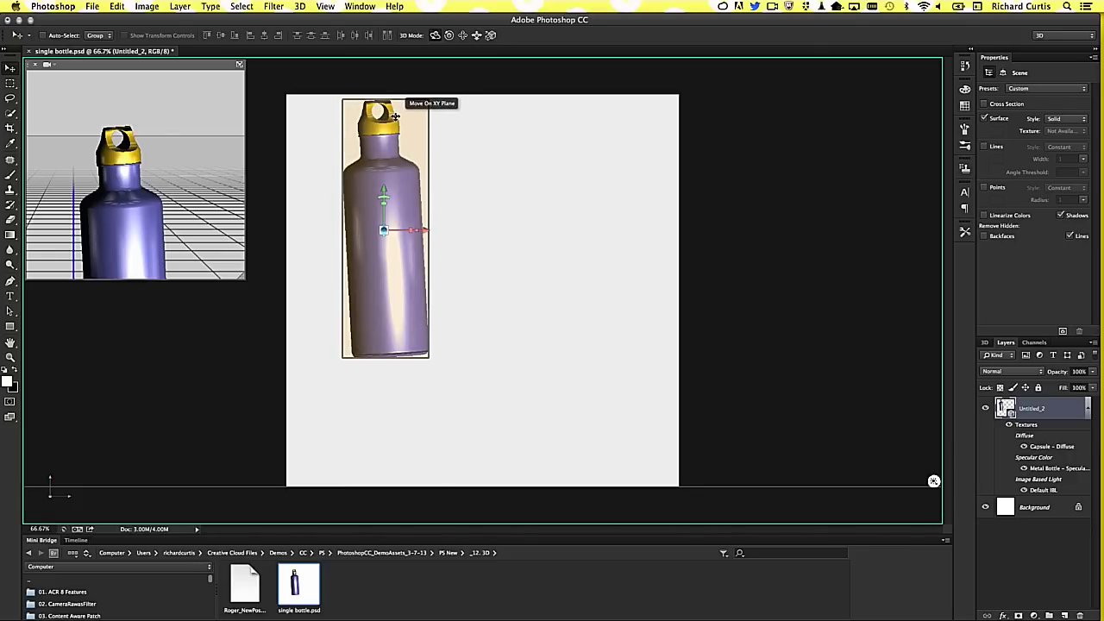
pyautogui.click(985, 343)
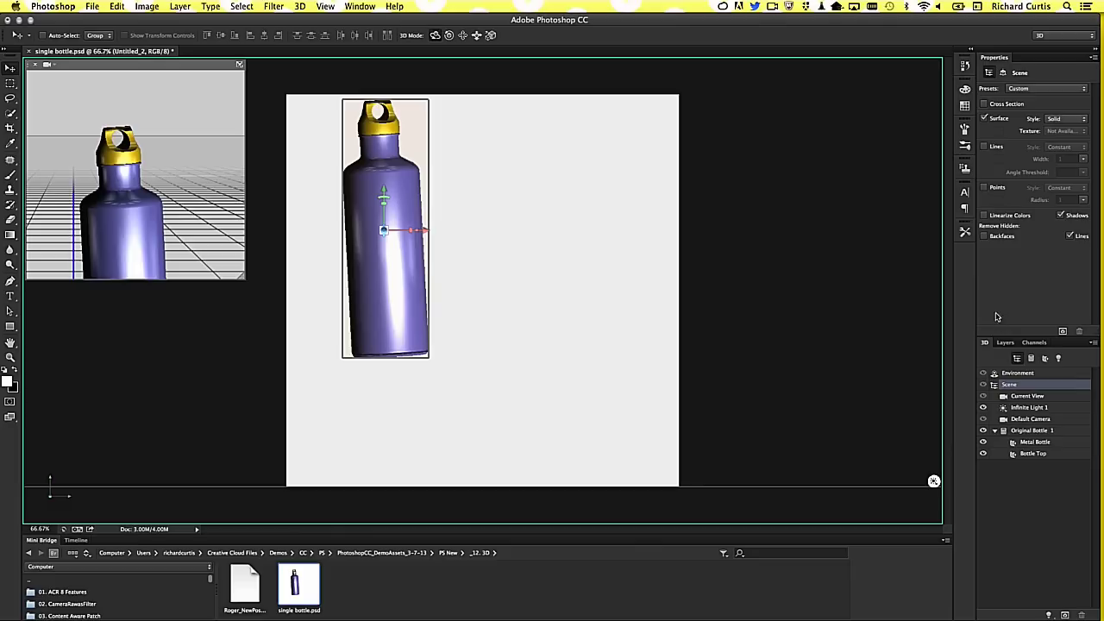
pyautogui.click(1023, 430)
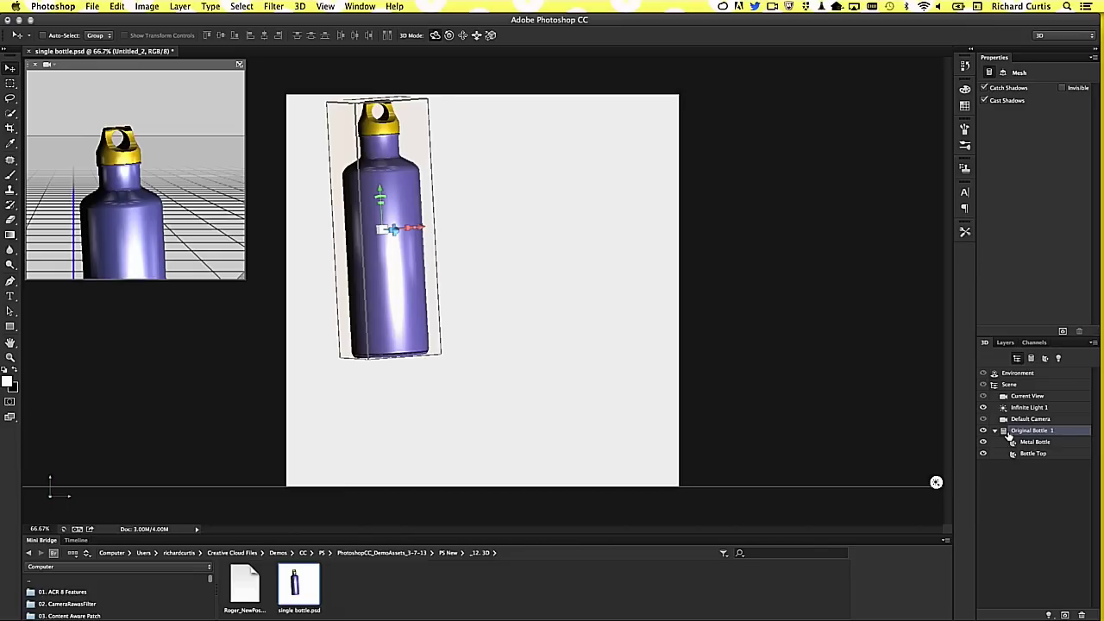
# - Duplicate Original Bottle 1 and shift the copy 2.33 to the right along X
pyautogui.rightClick(1008, 435)
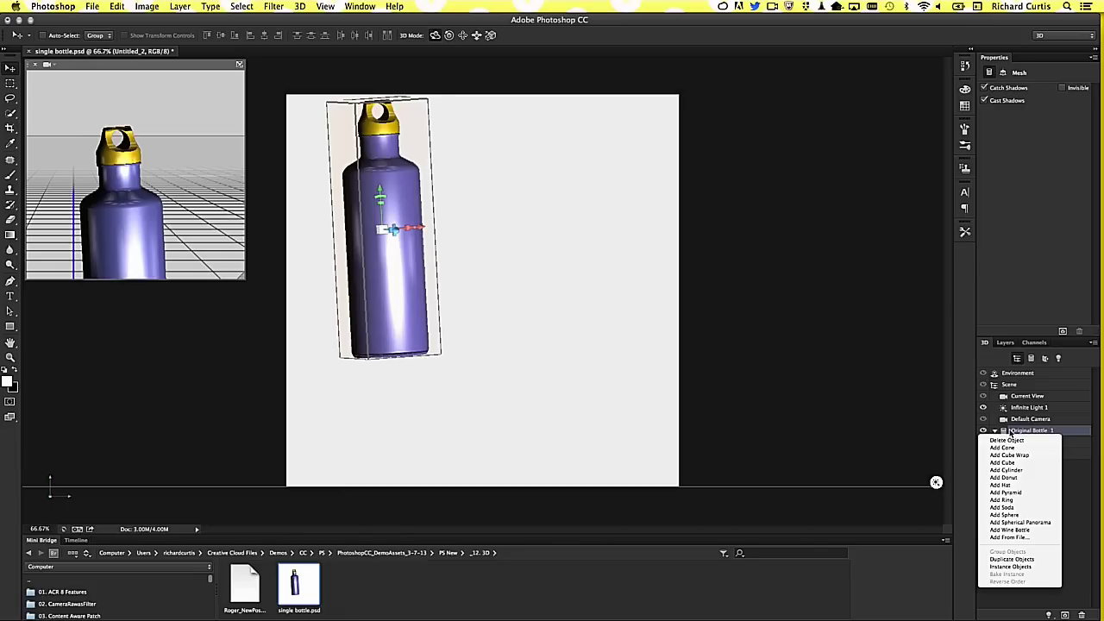
pyautogui.click(1031, 559)
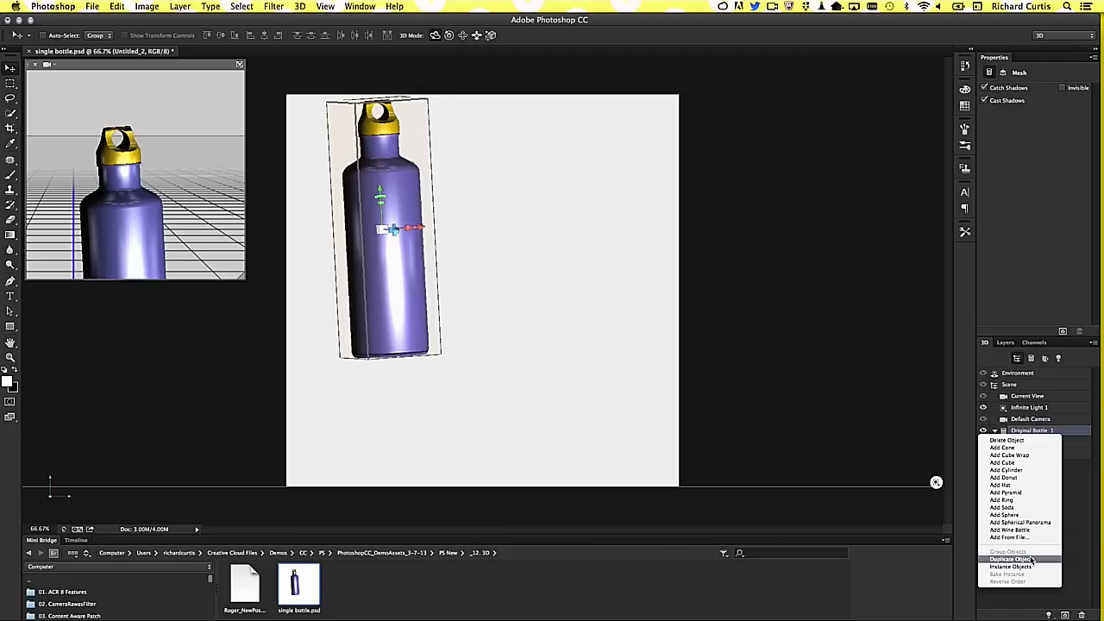
pyautogui.click(1031, 559)
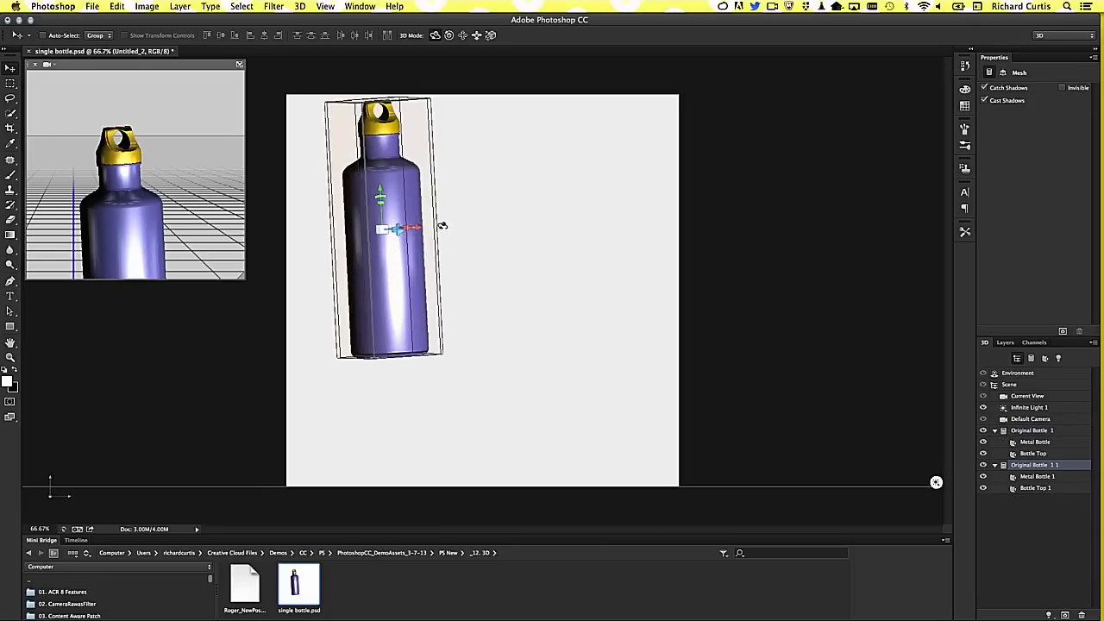
pyautogui.click(398, 237)
pyautogui.moveTo(419, 226); pyautogui.dragTo(522, 222)
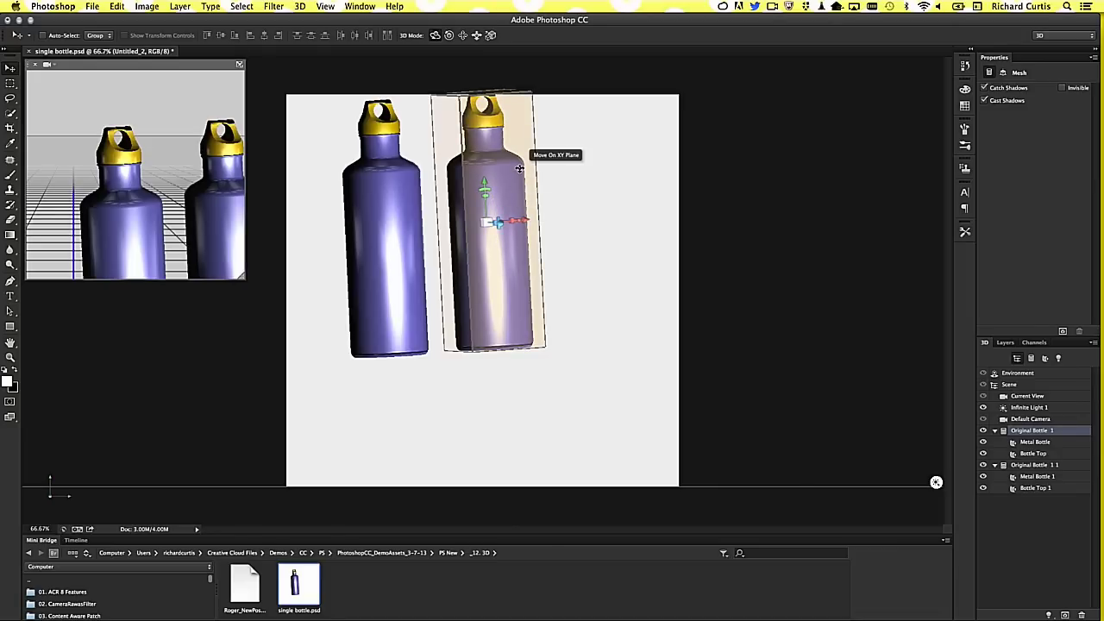
pyautogui.click(1007, 343)
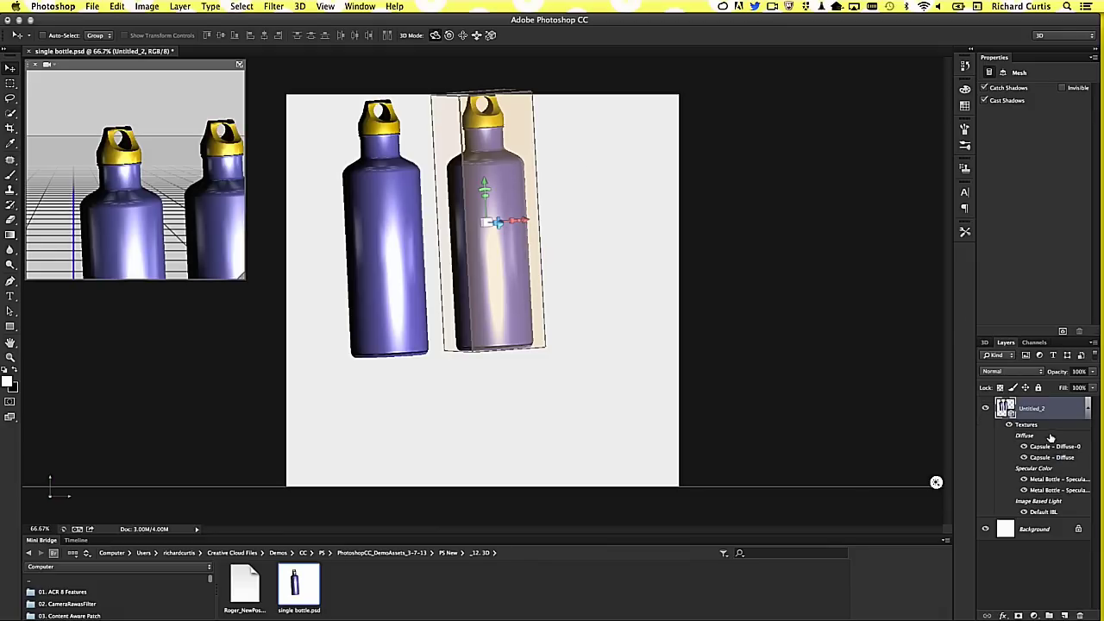
# - Open the Capsule – Diffuse texture and tile it vertically beside the bottle scene
pyautogui.doubleClick(1052, 448)
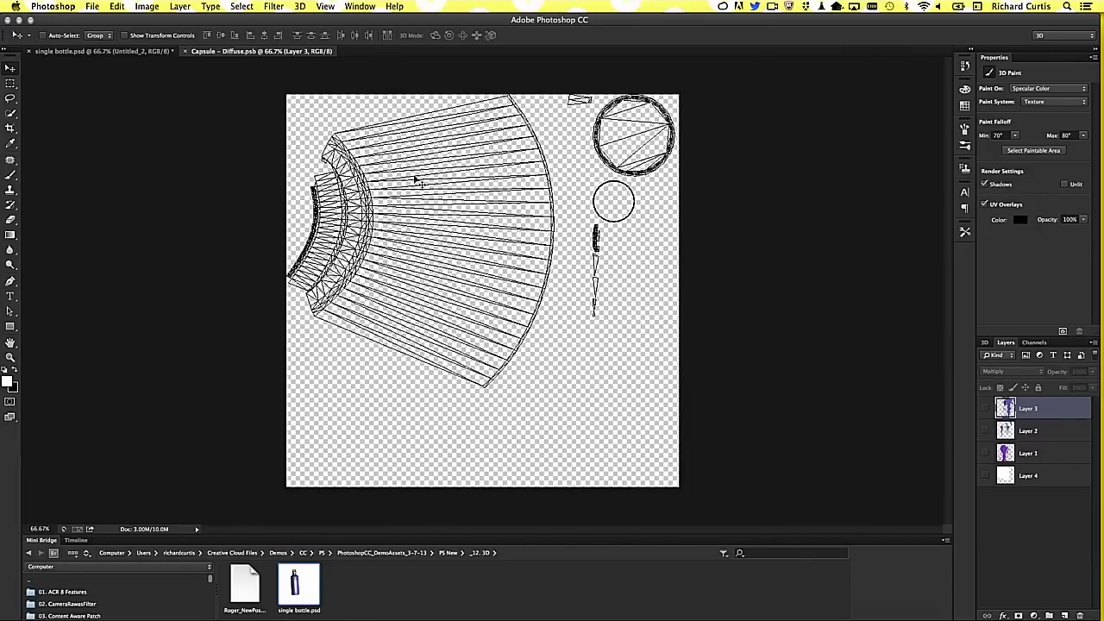
pyautogui.click(326, 7)
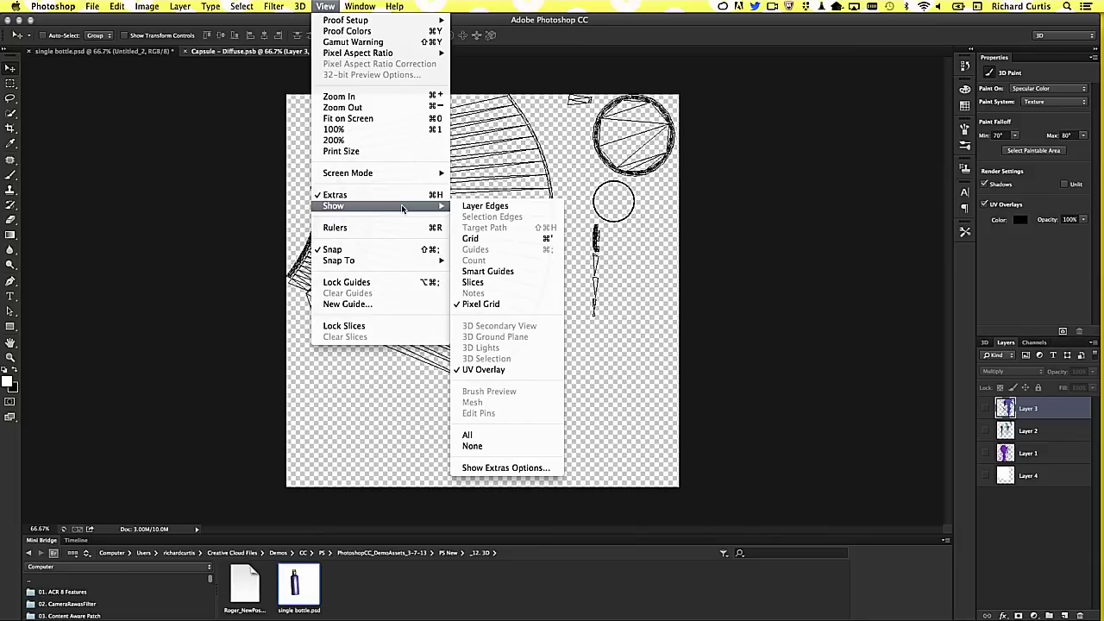
pyautogui.moveTo(379, 20)
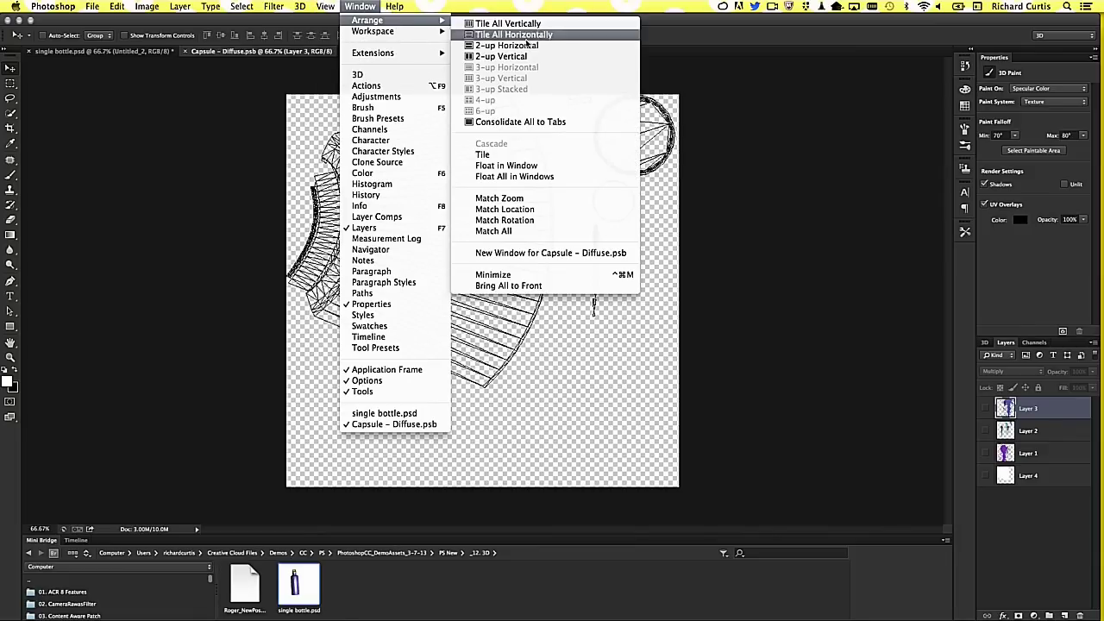
pyautogui.click(511, 158)
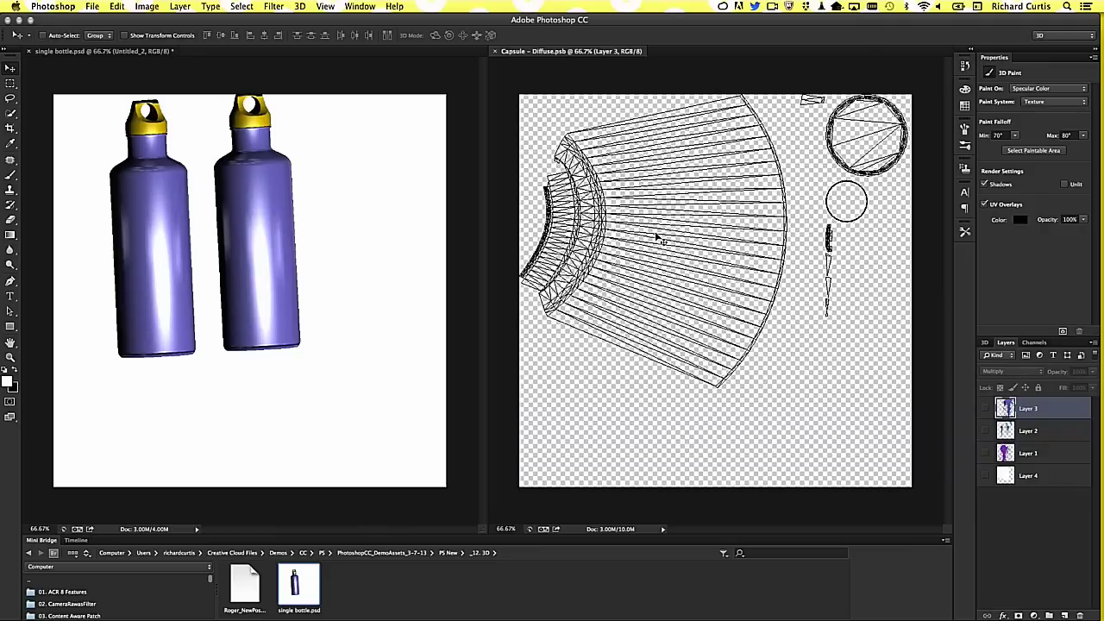
# - Make Layer 4 visible on the texture and brush a white band across it
pyautogui.press('b')
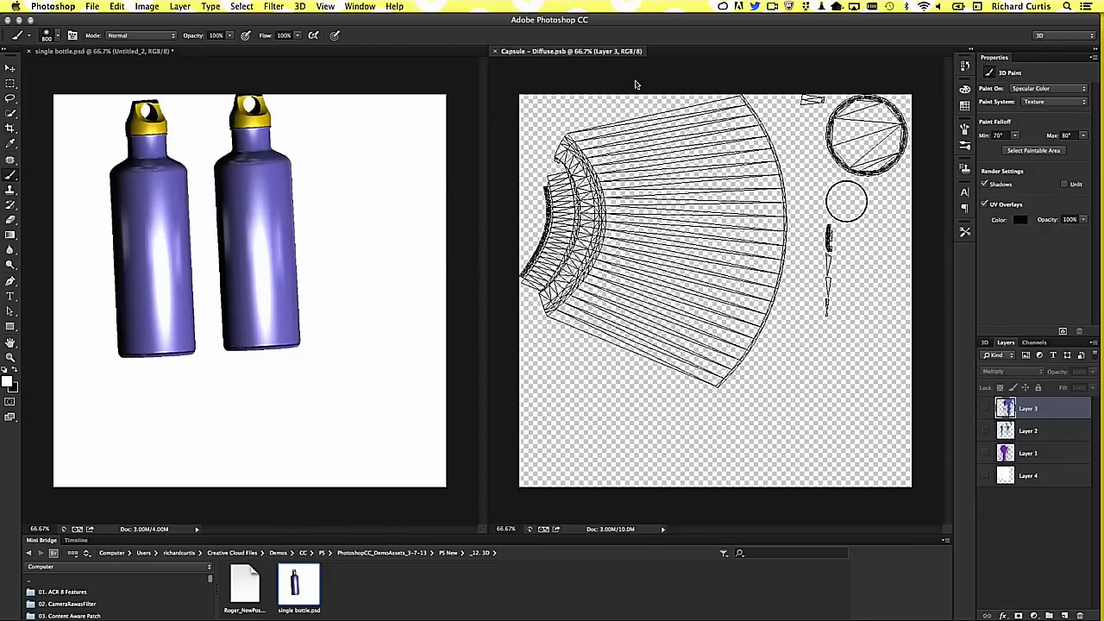
pyautogui.click(635, 85)
pyautogui.click(635, 214)
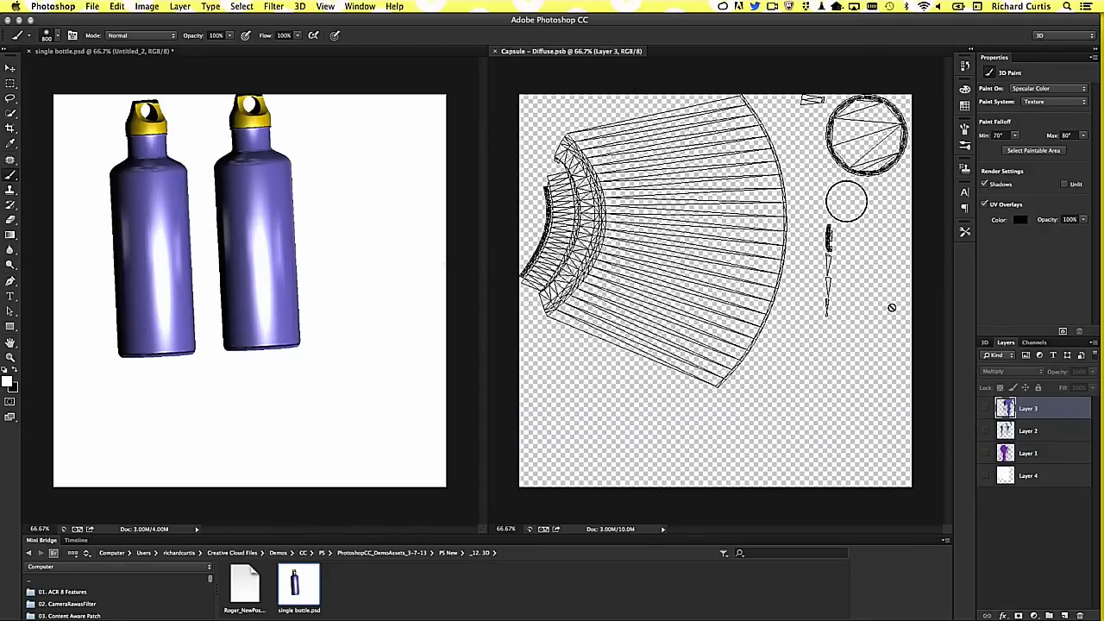
pyautogui.click(1022, 478)
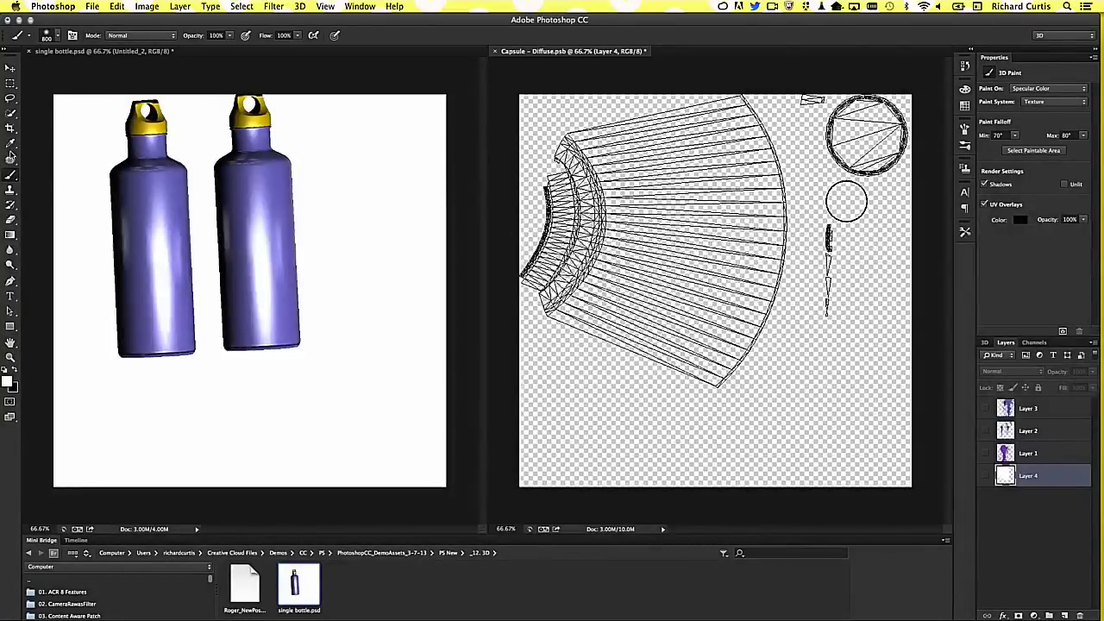
pyautogui.click(681, 198)
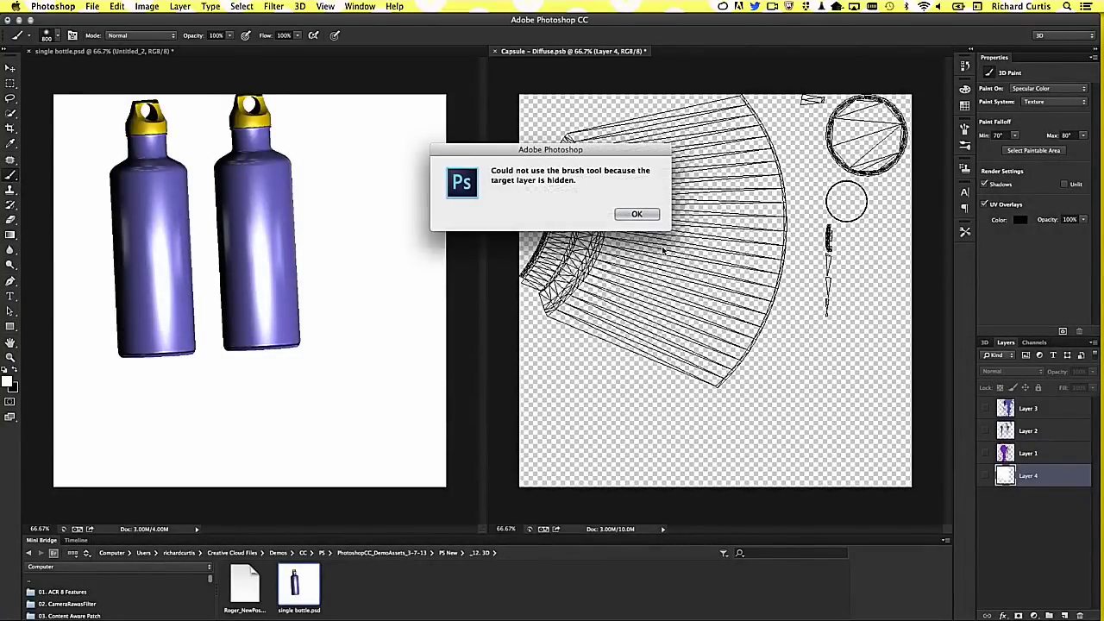
pyautogui.click(638, 220)
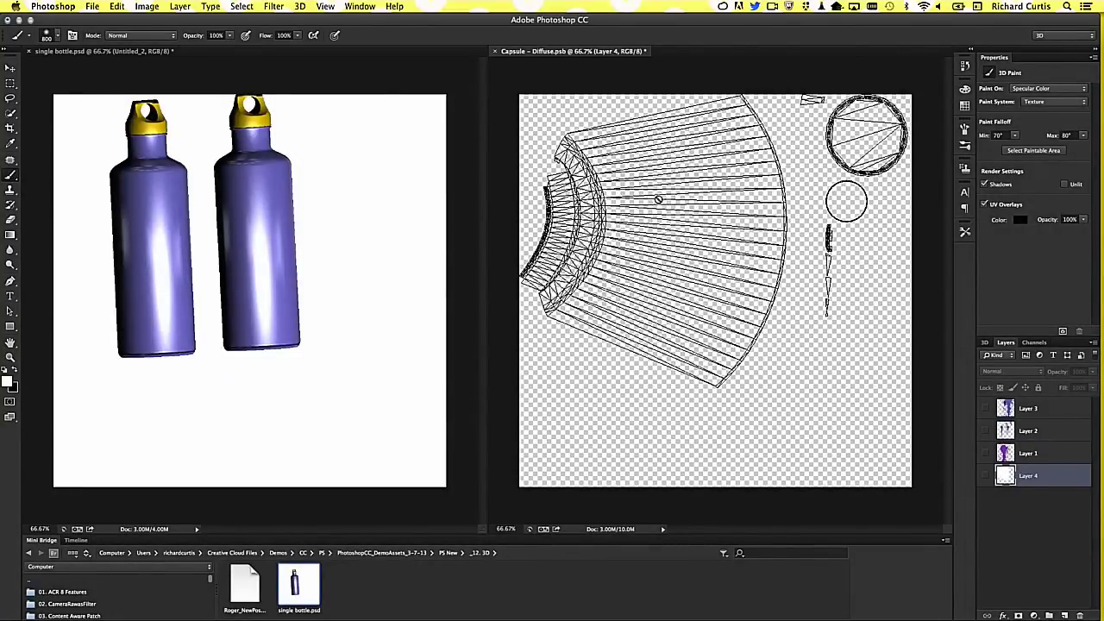
pyautogui.click(986, 476)
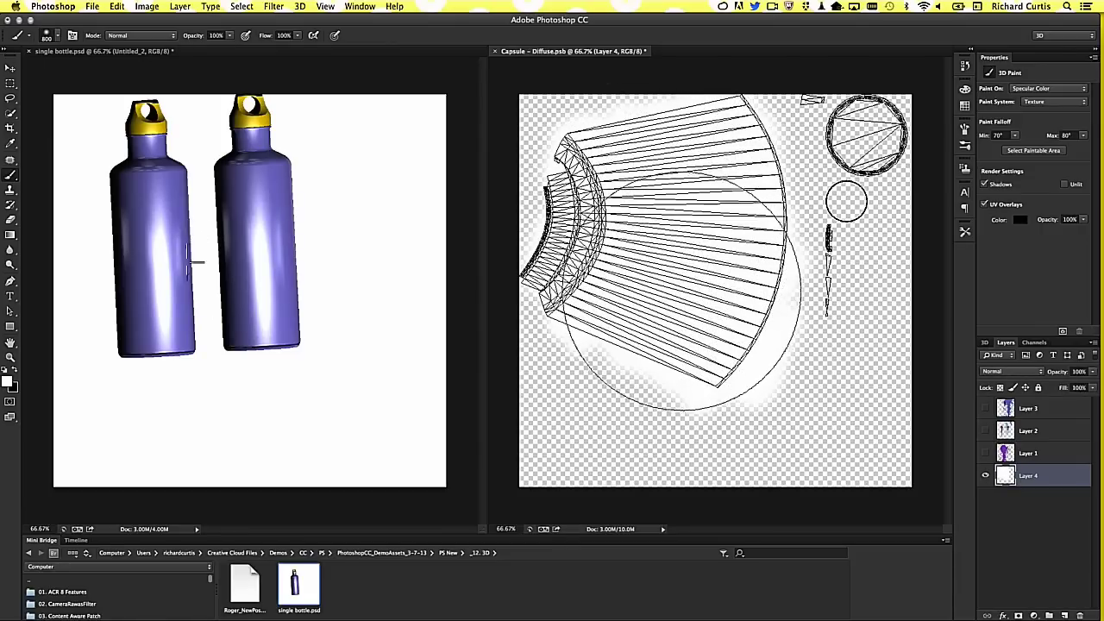
pyautogui.moveTo(191, 260); pyautogui.dragTo(197, 239)
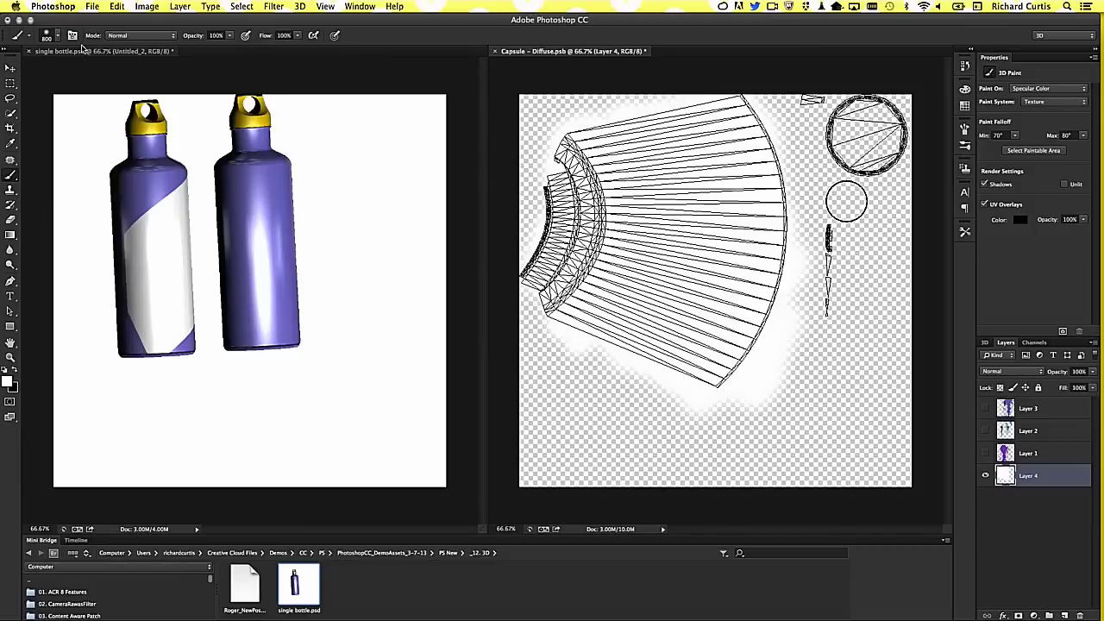
# - Set the brush size to 72 px and the foreground colour to bright green
pyautogui.click(55, 36)
pyautogui.click(55, 37)
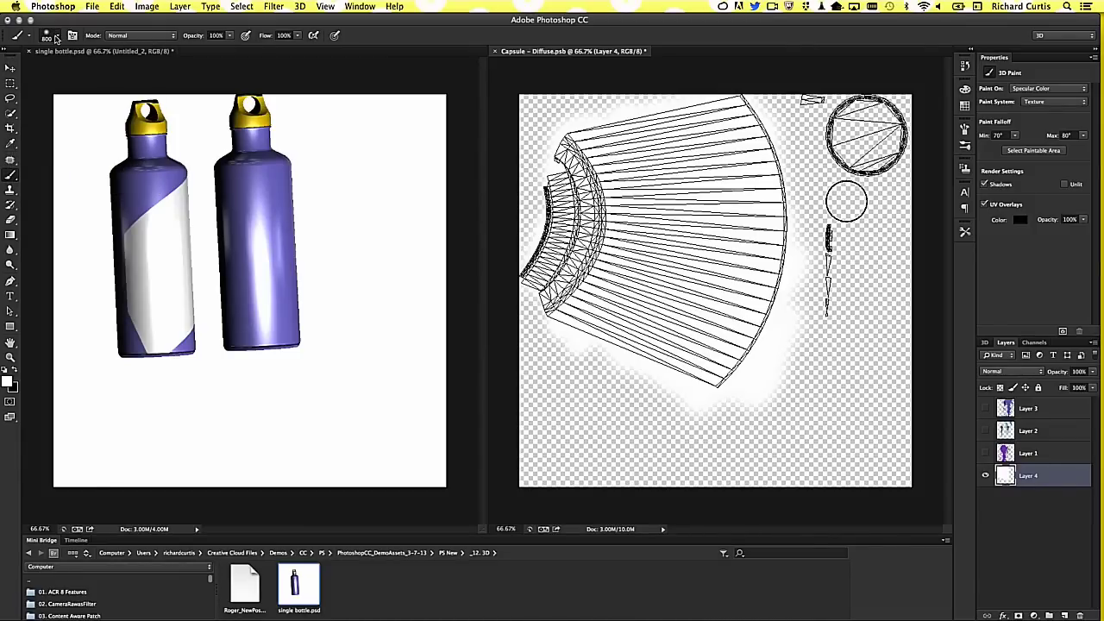
pyautogui.click(59, 40)
pyautogui.moveTo(123, 73); pyautogui.dragTo(86, 71)
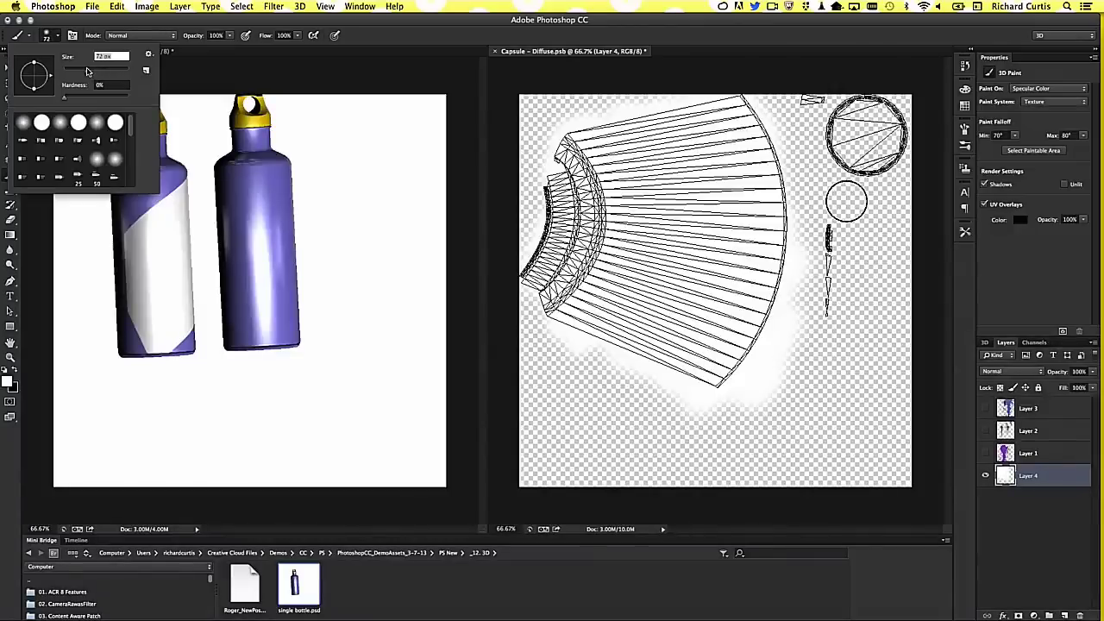
pyautogui.click(759, 131)
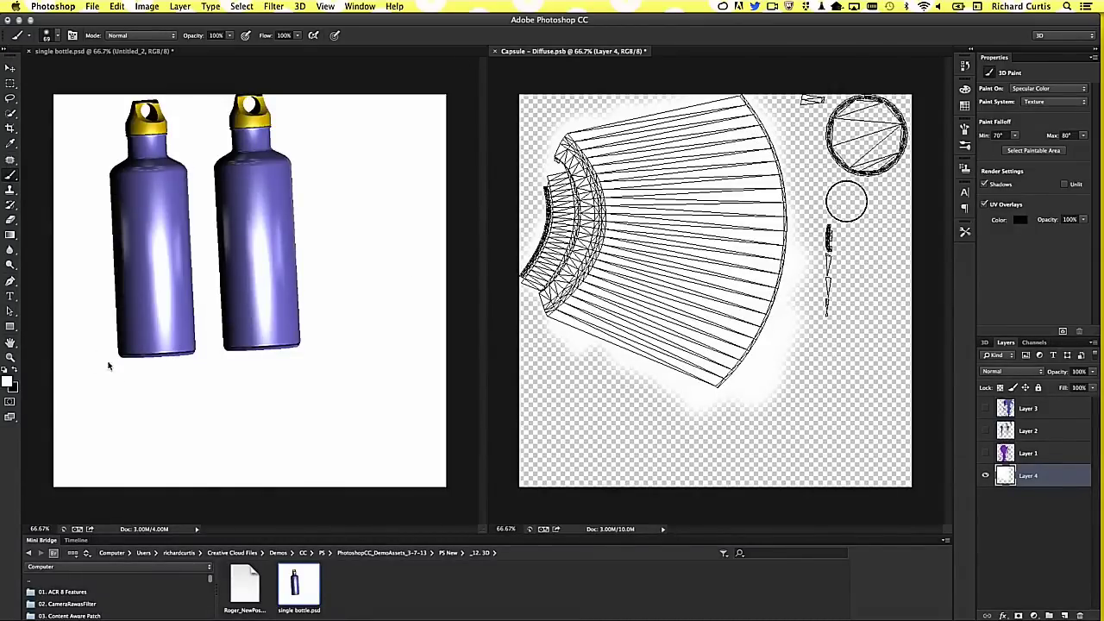
pyautogui.click(10, 379)
pyautogui.click(564, 225)
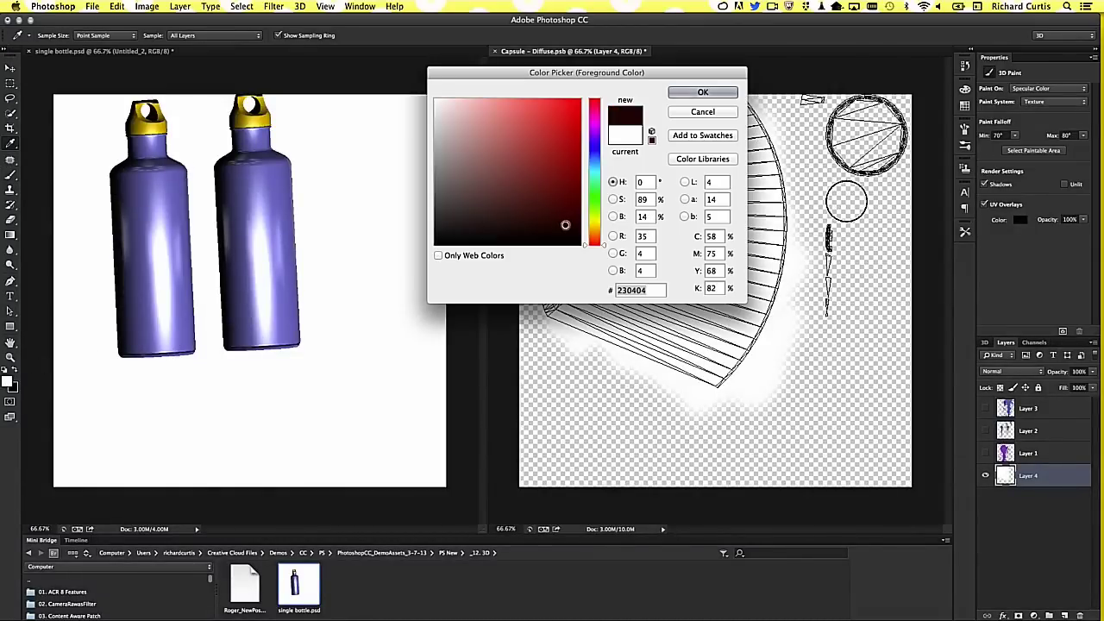
pyautogui.click(595, 213)
pyautogui.click(562, 150)
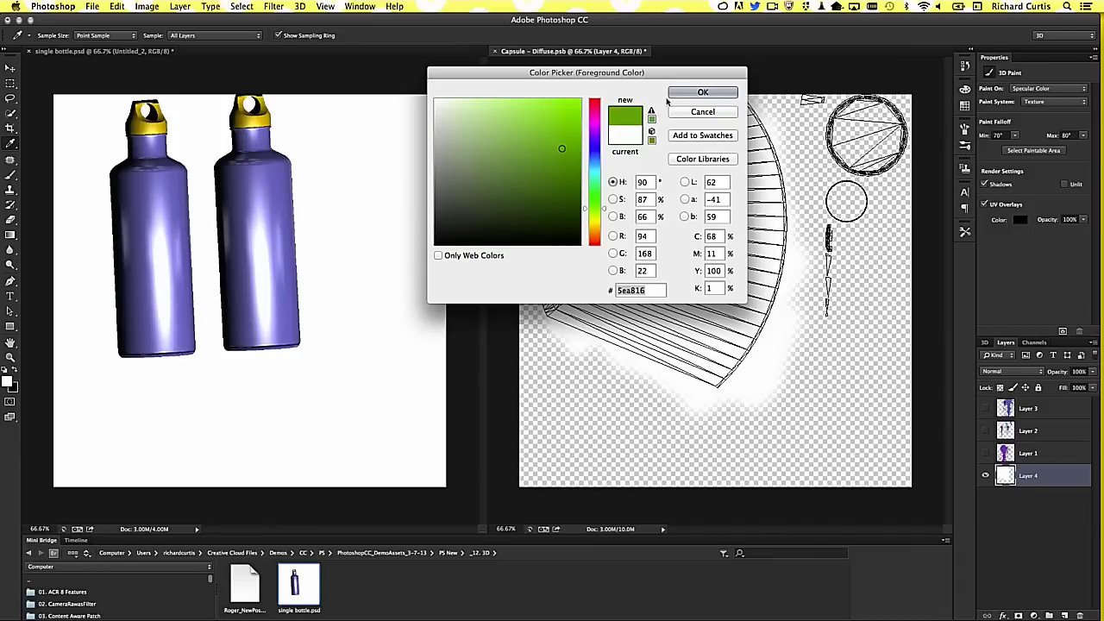
pyautogui.click(690, 91)
# - Paint a green squiggle on the texture and dismiss the texture editing warnings
pyautogui.moveTo(642, 259)
pyautogui.mouseDown()
pyautogui.moveTo(664, 185)
pyautogui.moveTo(690, 175)
pyautogui.moveTo(705, 257)
pyautogui.moveTo(582, 318)
pyautogui.moveTo(646, 351)
pyautogui.moveTo(655, 331)
pyautogui.moveTo(625, 220)
pyautogui.moveTo(686, 235)
pyautogui.moveTo(709, 369)
pyautogui.moveTo(734, 301)
pyautogui.mouseUp()
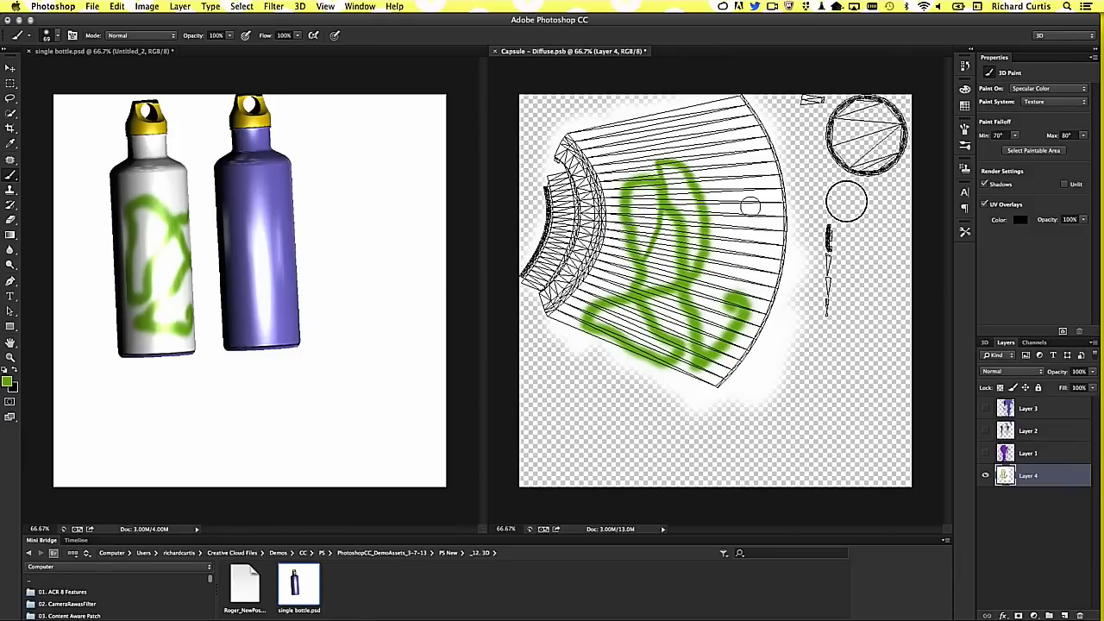
pyautogui.click(143, 246)
pyautogui.click(151, 220)
pyautogui.click(626, 234)
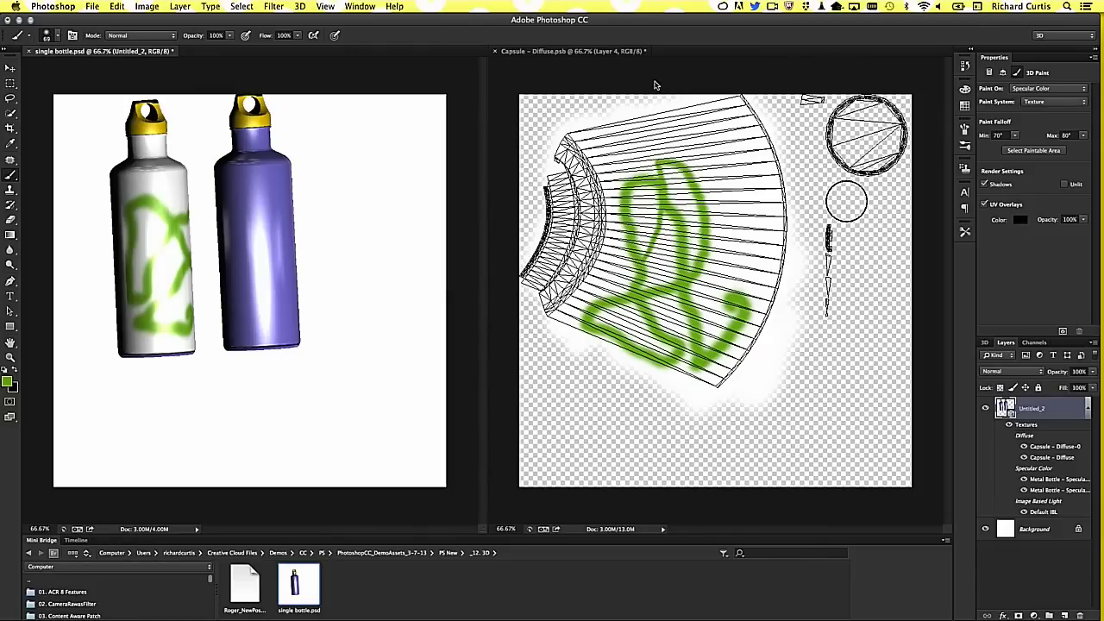
pyautogui.click(617, 65)
pyautogui.click(178, 216)
pyautogui.click(158, 190)
pyautogui.click(627, 235)
# - Paint a green swirl on the right side of the texture
pyautogui.click(662, 171)
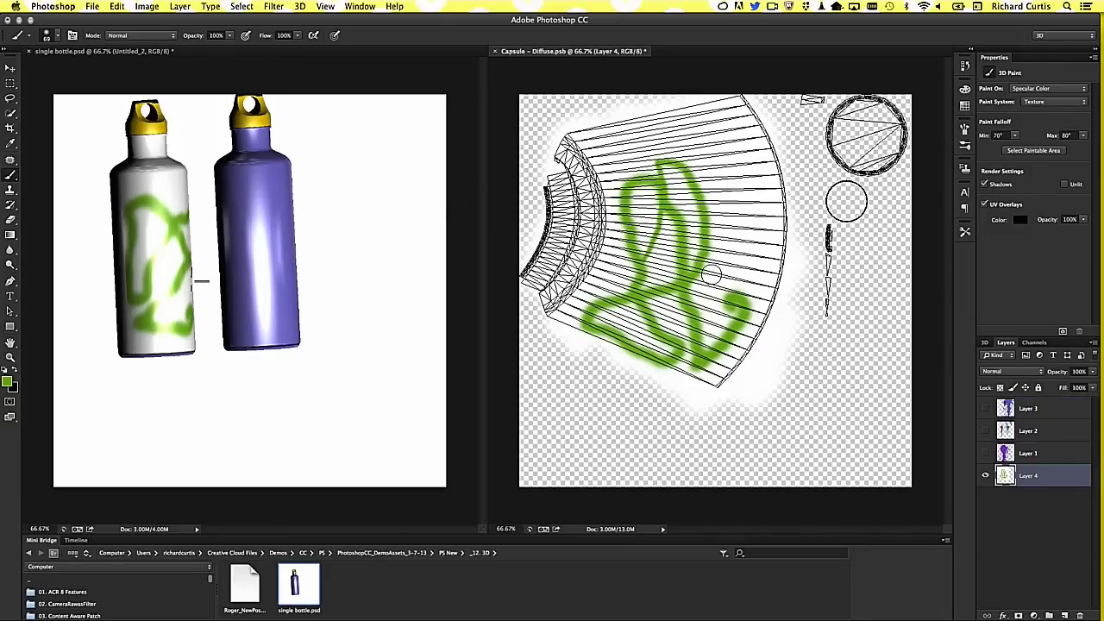
pyautogui.moveTo(707, 280); pyautogui.dragTo(732, 229)
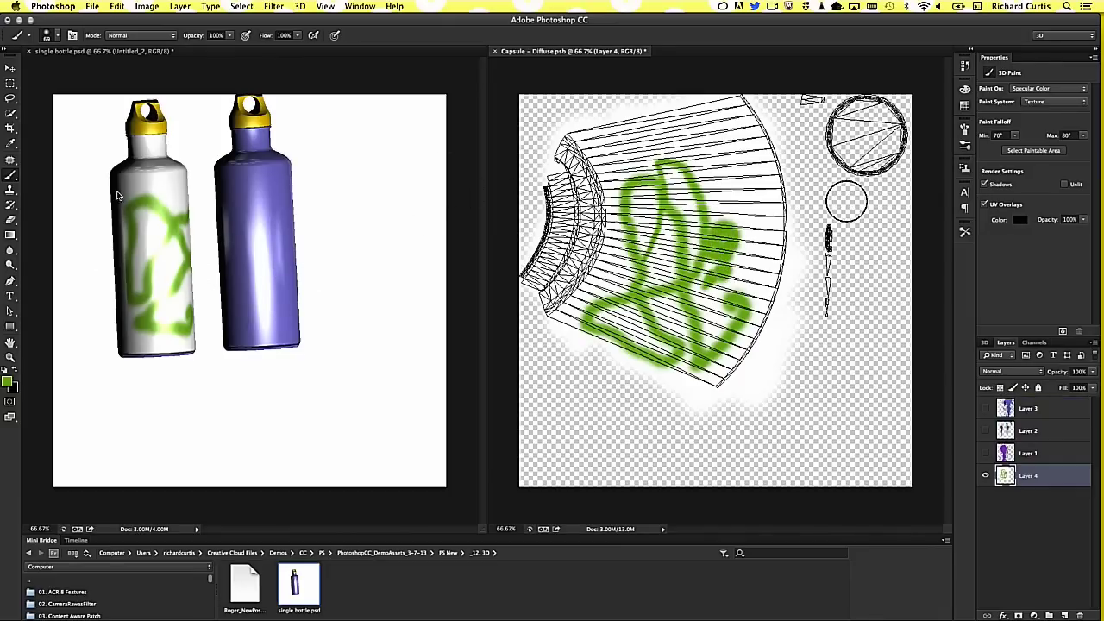
pyautogui.click(152, 227)
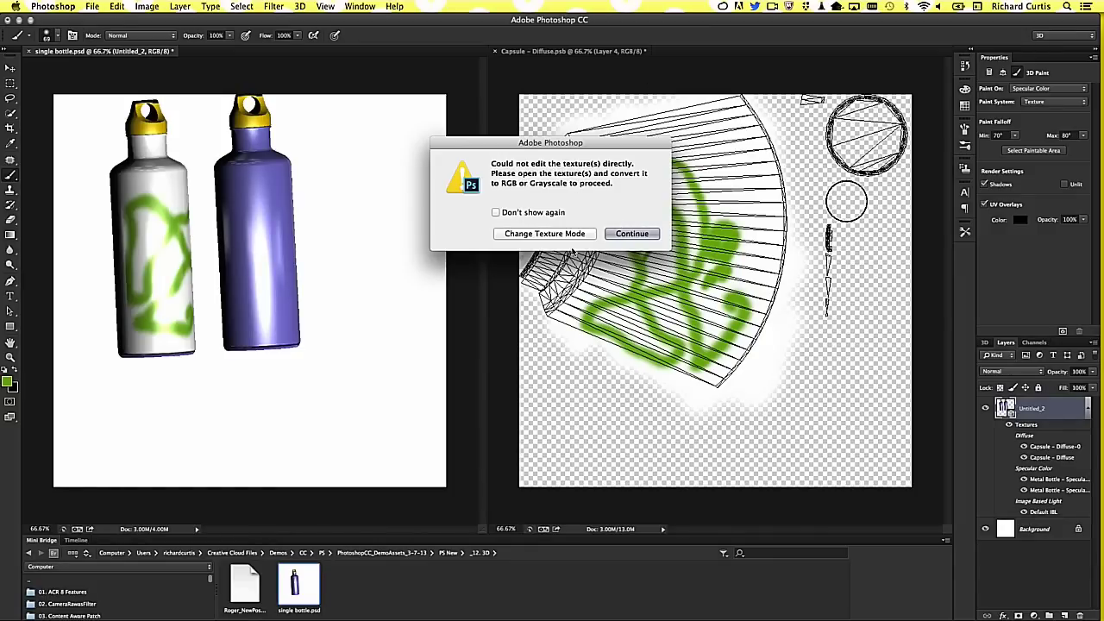
# - Dismiss the texture warning and close the Capsule diffuse texture document
pyautogui.click(633, 233)
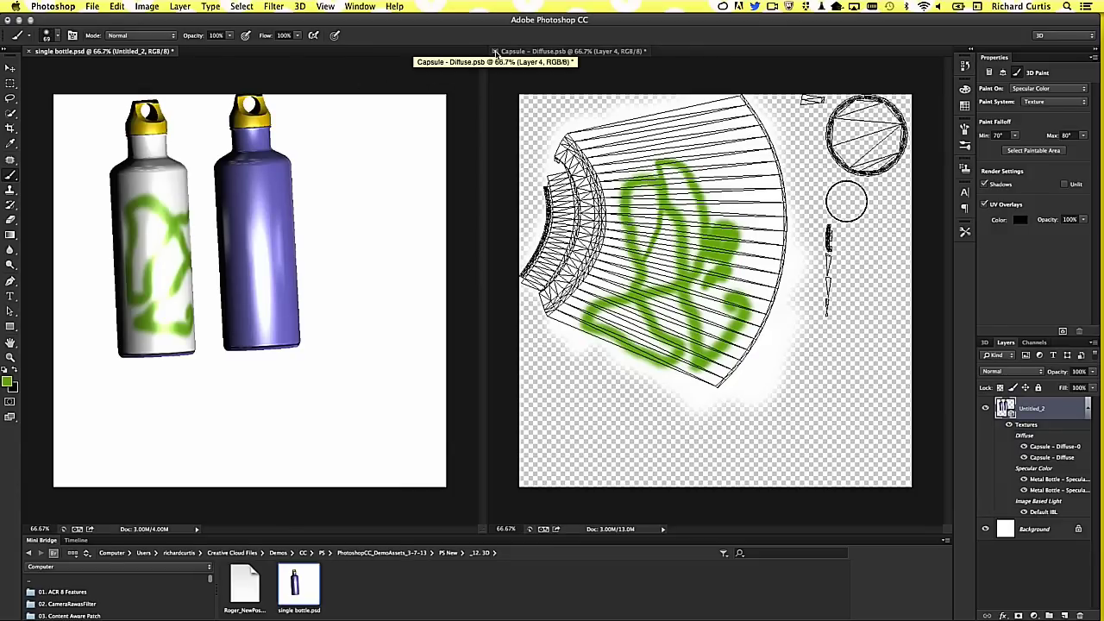
pyautogui.click(490, 52)
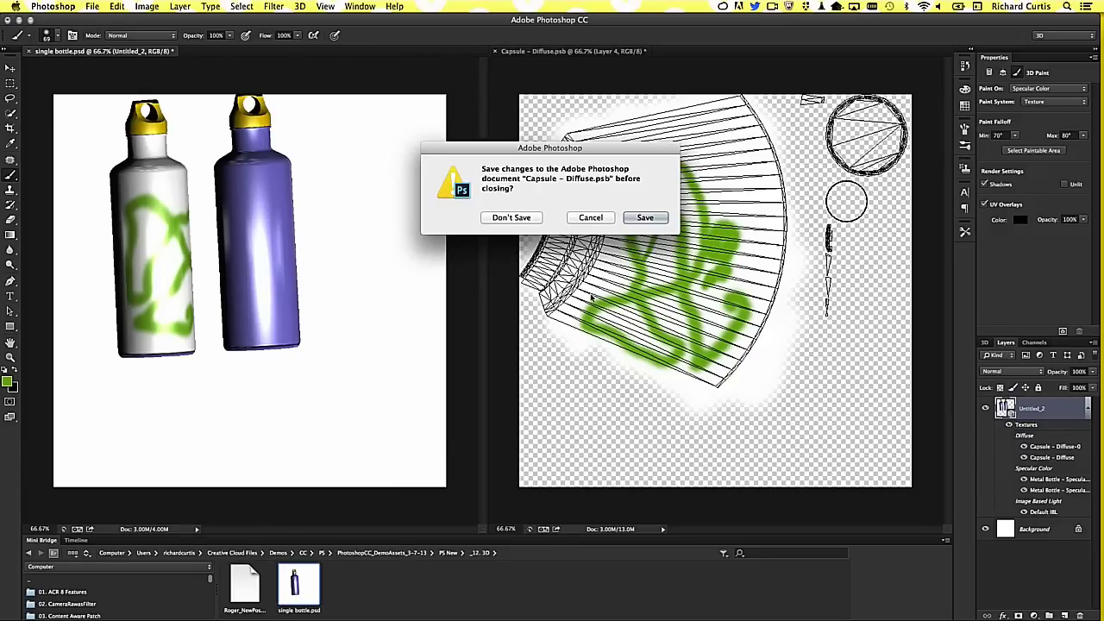
pyautogui.click(514, 219)
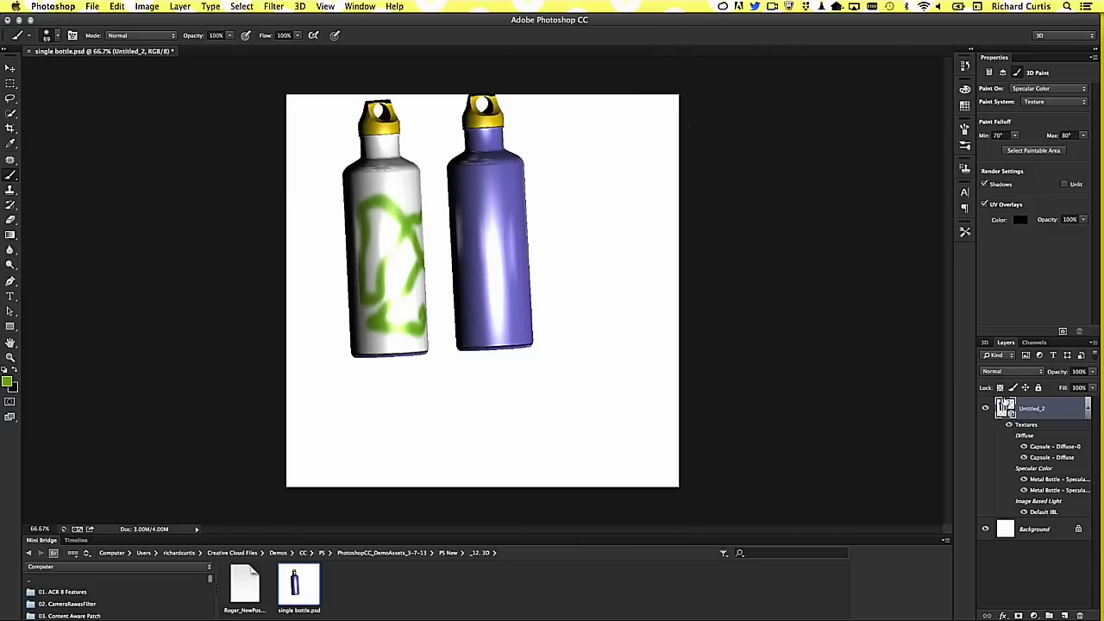
# - Instance the bottle, place the copy right of the purple bottle, and close the file
pyautogui.click(985, 342)
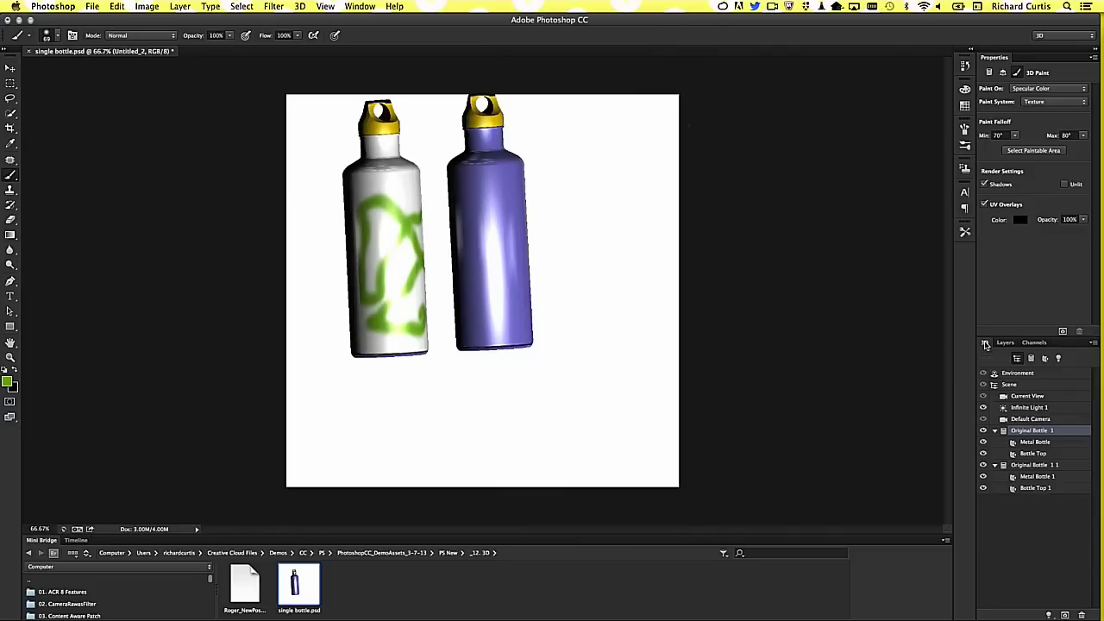
pyautogui.rightClick(1015, 468)
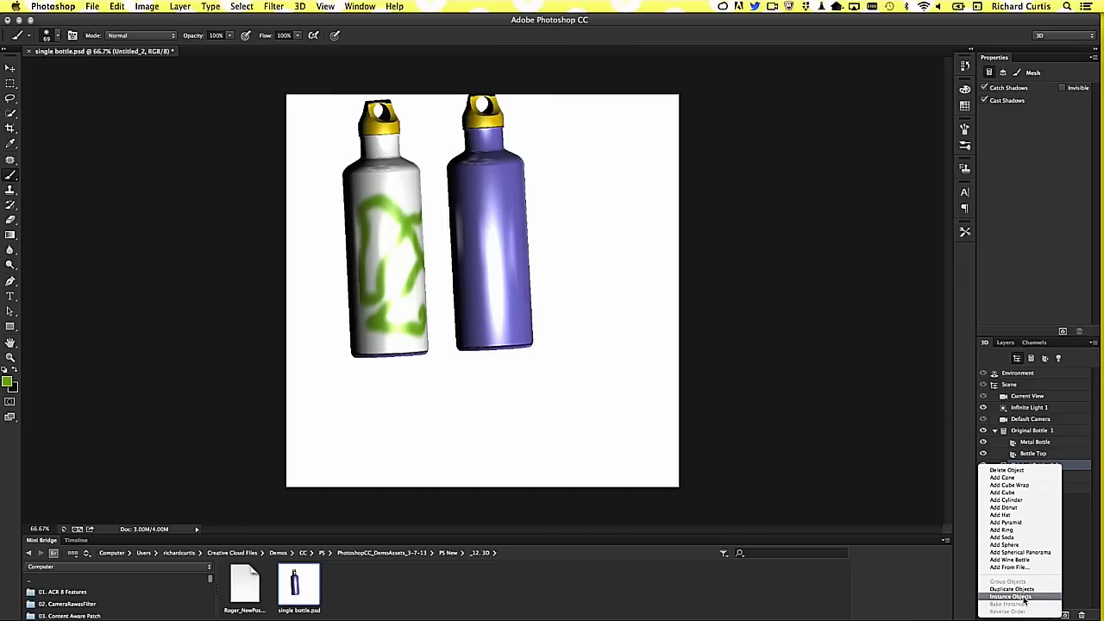
pyautogui.click(1022, 593)
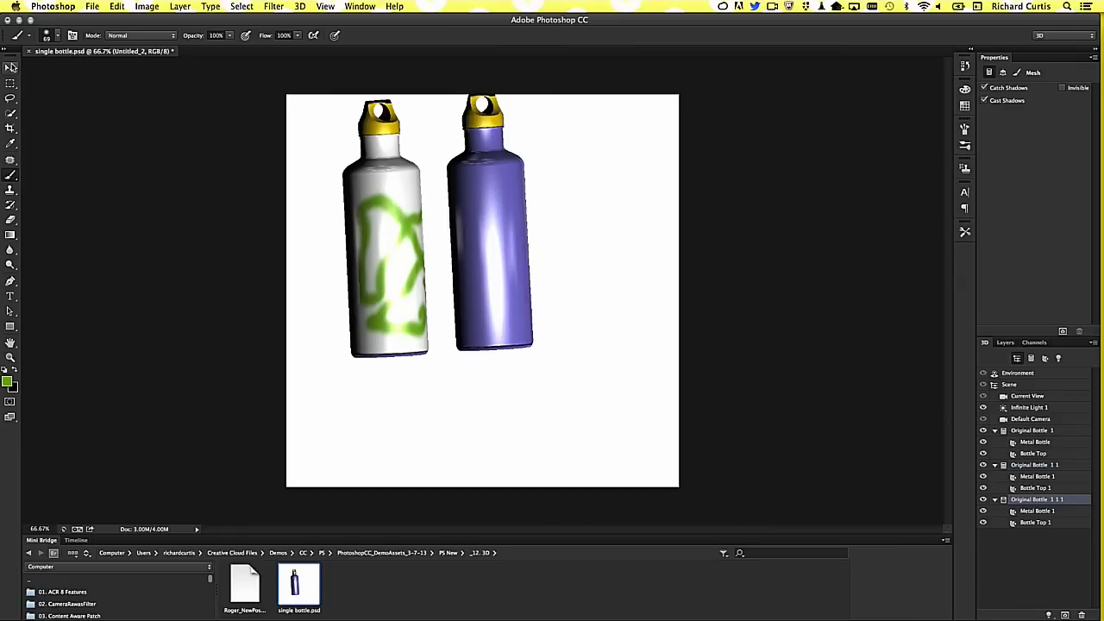
pyautogui.click(11, 68)
pyautogui.moveTo(423, 233); pyautogui.dragTo(627, 225)
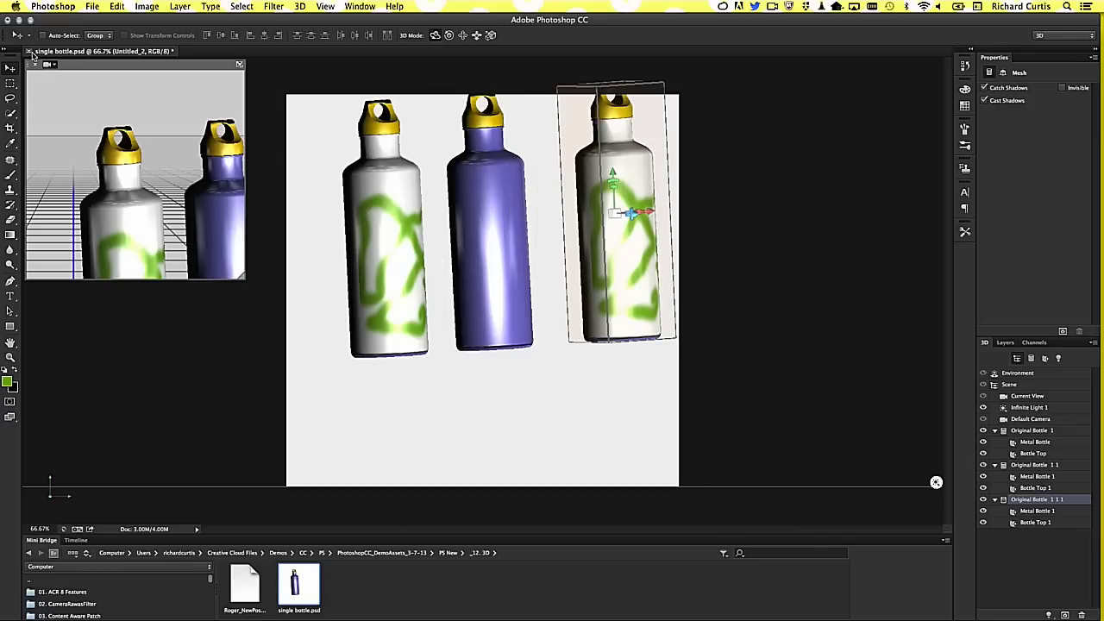
pyautogui.press('super+w')
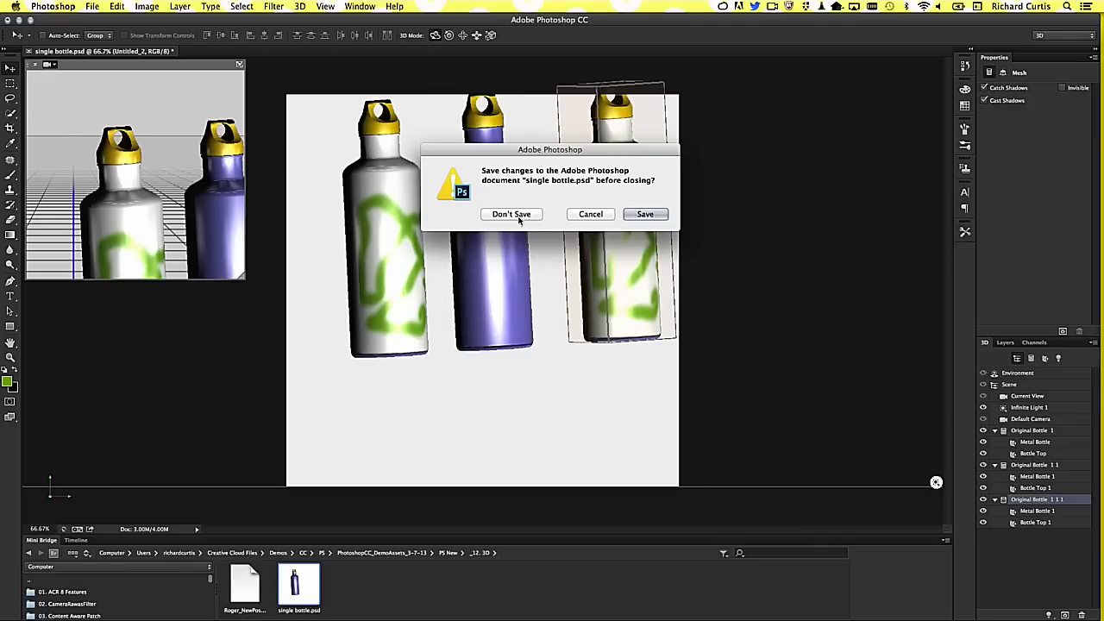
# - Close the bottle file without saving and create a new 1024×1024 document
pyautogui.click(517, 215)
pyautogui.click(91, 4)
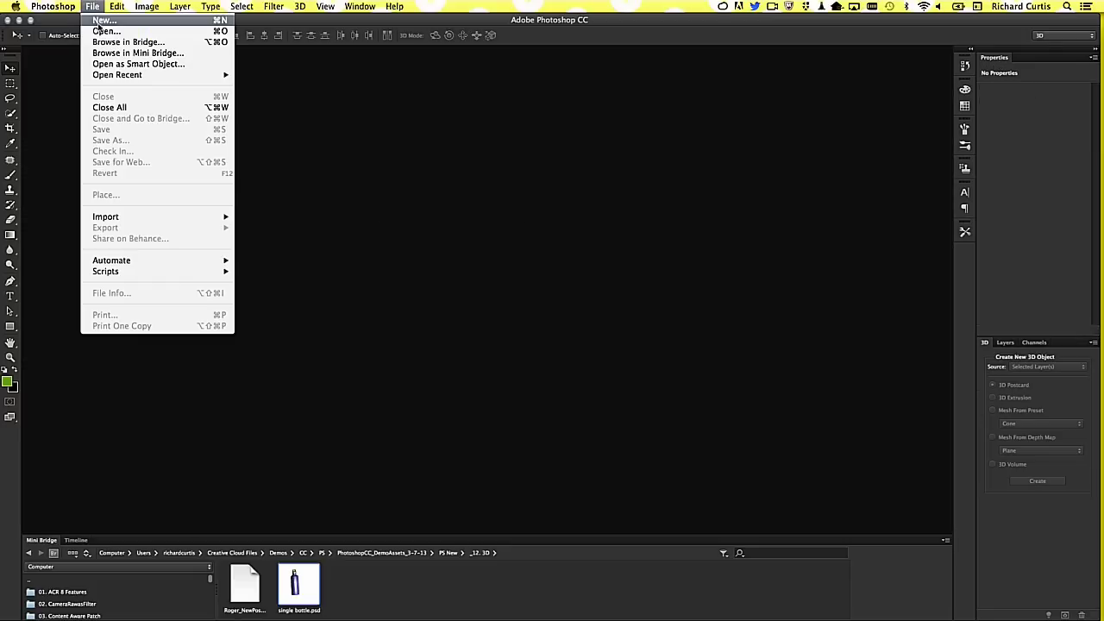
pyautogui.click(106, 24)
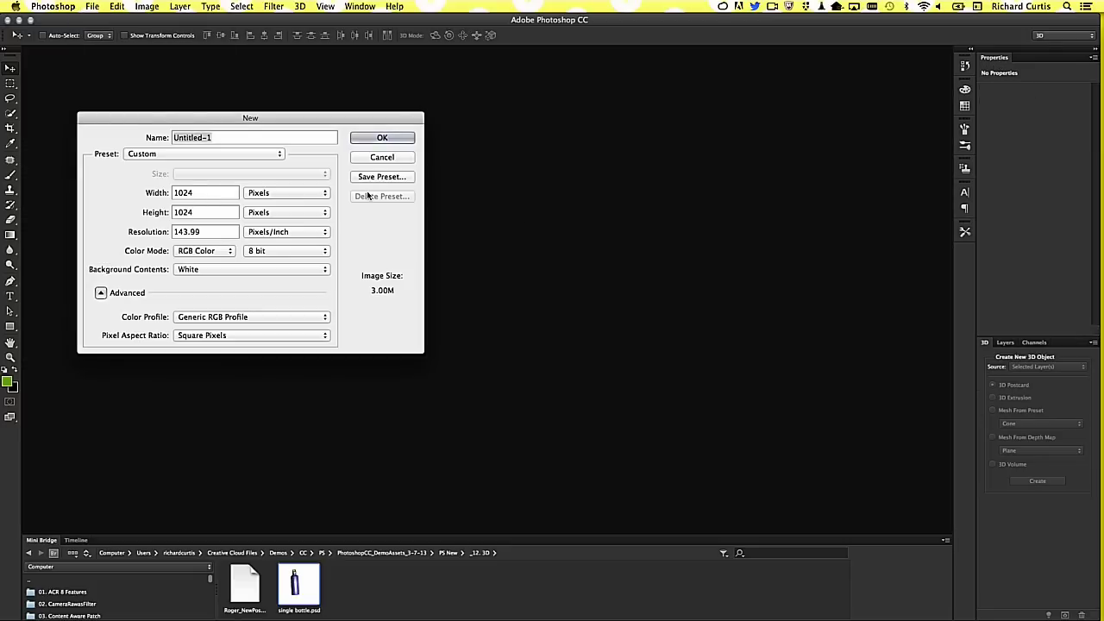
pyautogui.click(383, 139)
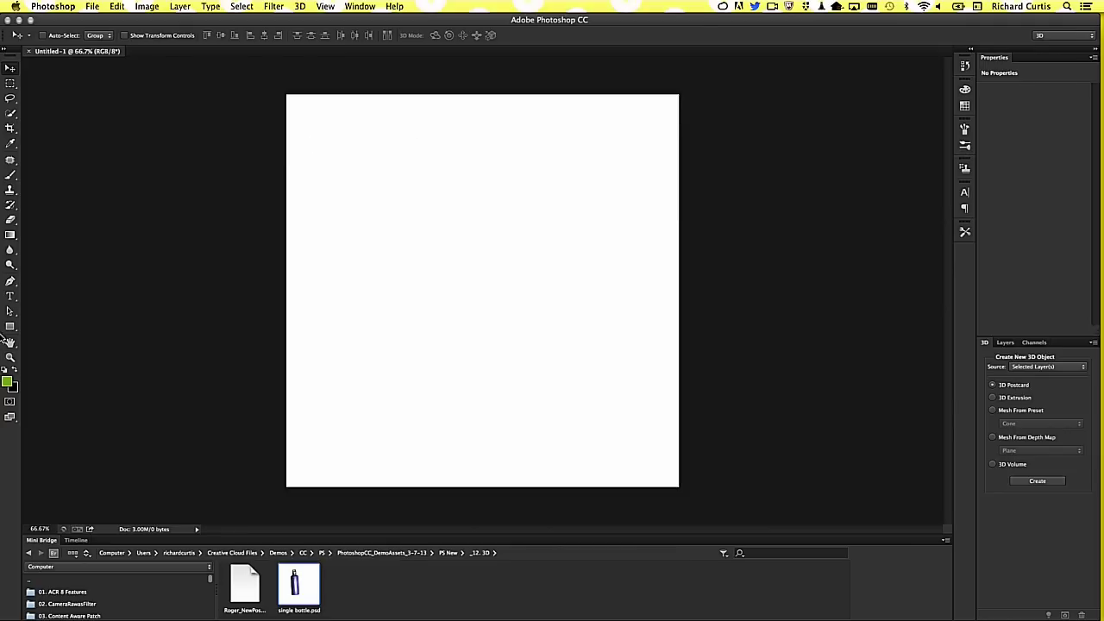
# - Draw a dark grey rectangle covering the canvas and make it a 3D extrusion
pyautogui.click(10, 327)
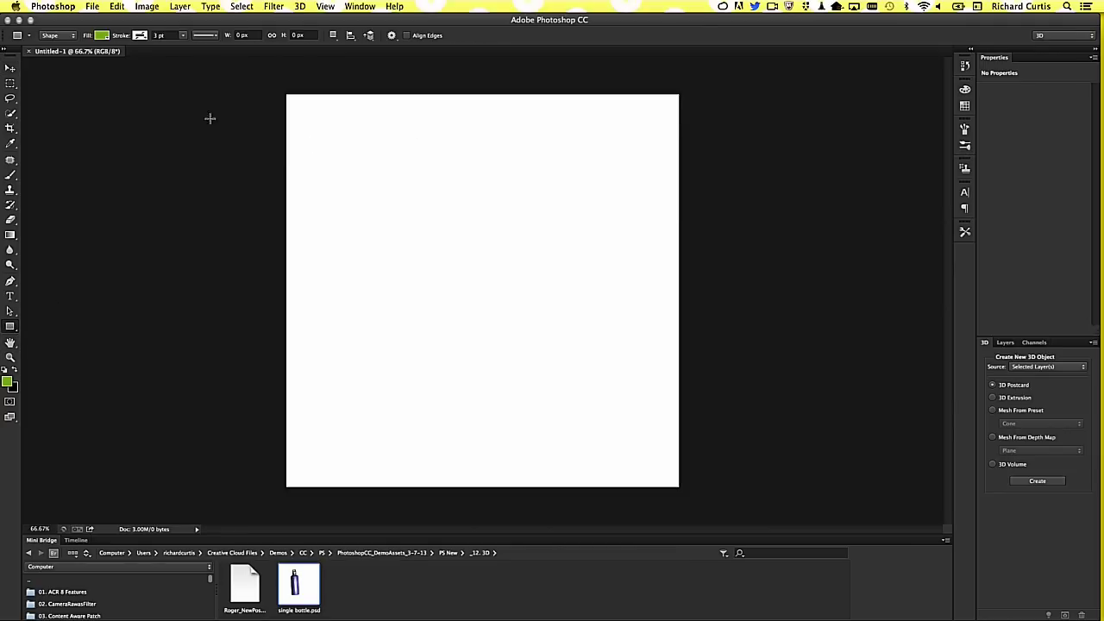
pyautogui.moveTo(261, 81); pyautogui.dragTo(785, 498)
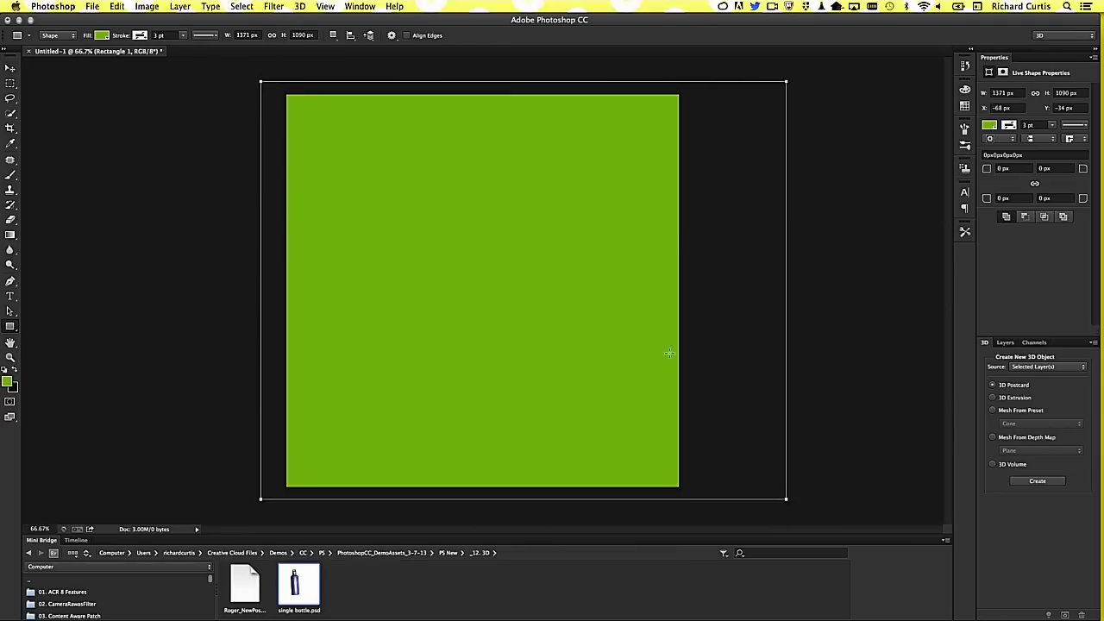
pyautogui.click(102, 36)
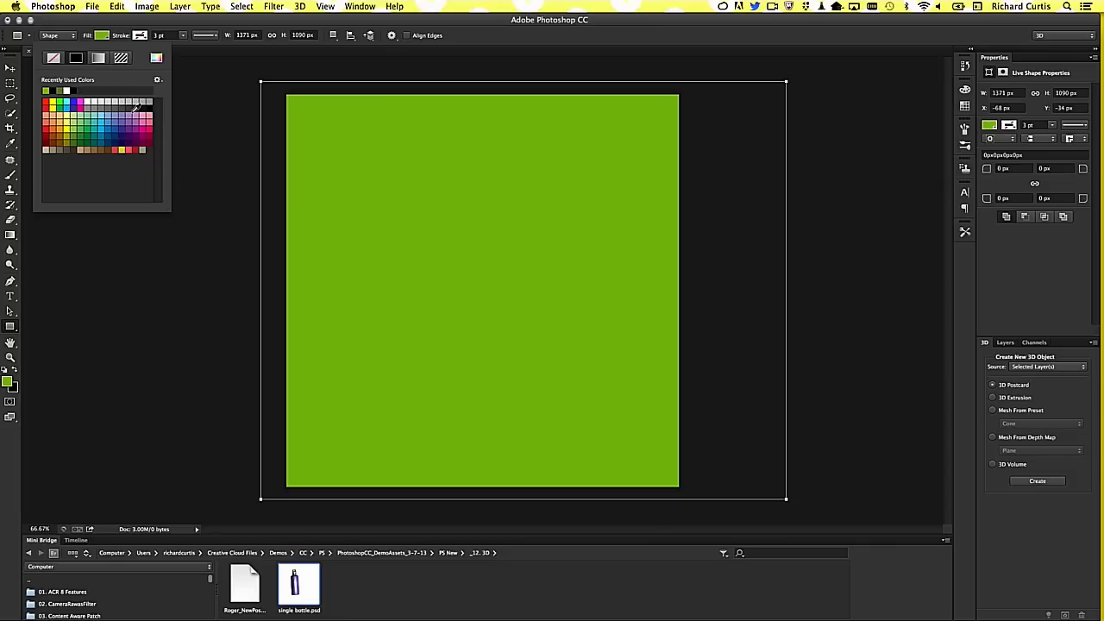
pyautogui.click(130, 108)
pyautogui.click(557, 30)
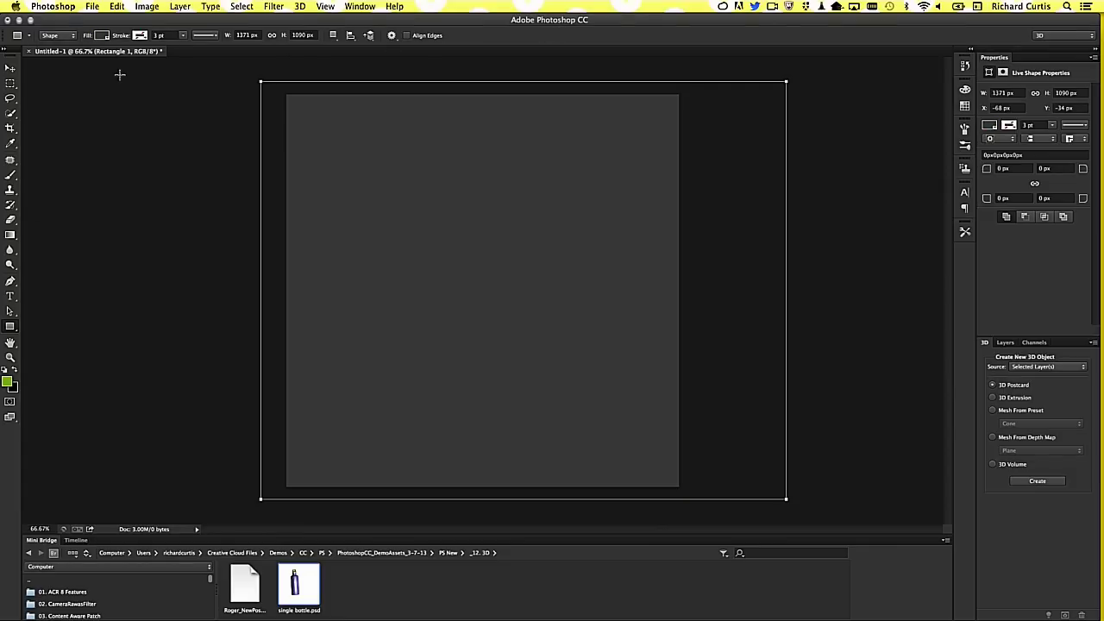
pyautogui.click(300, 6)
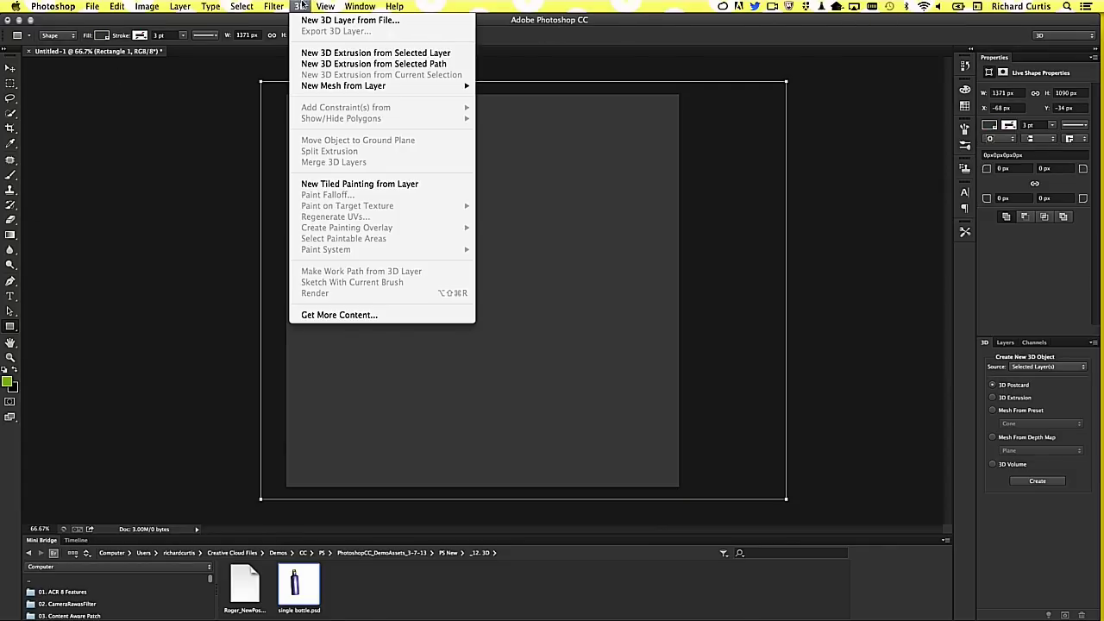
pyautogui.click(414, 65)
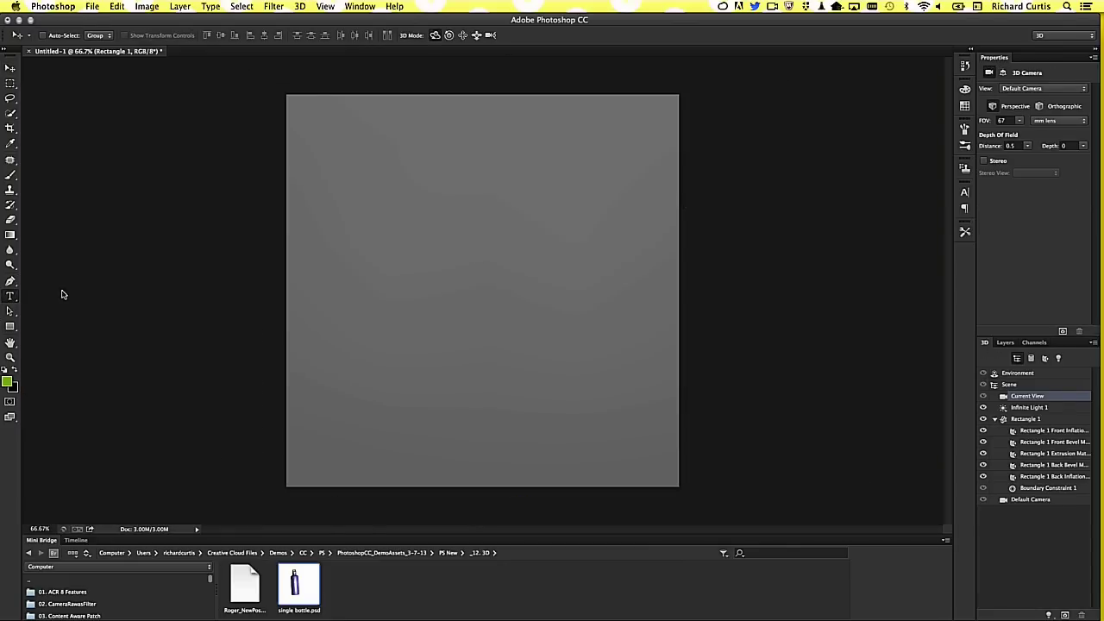
# - Add the text 'PS' in a central text box and convert it to 3D
pyautogui.press('t')
pyautogui.moveTo(336, 163); pyautogui.dragTo(650, 410)
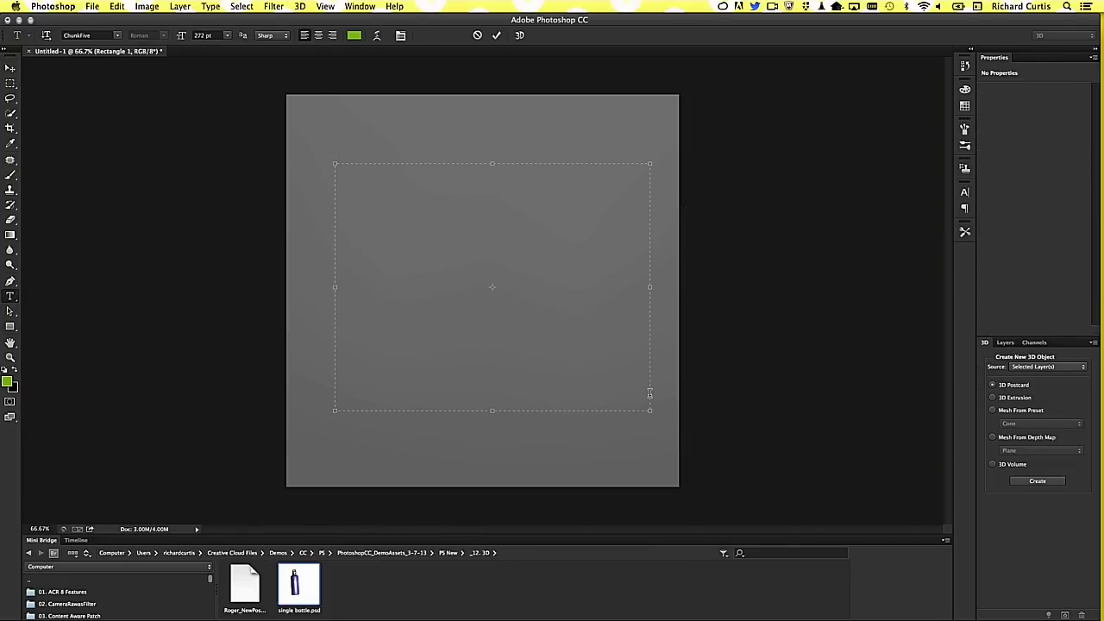
pyautogui.write('PS')
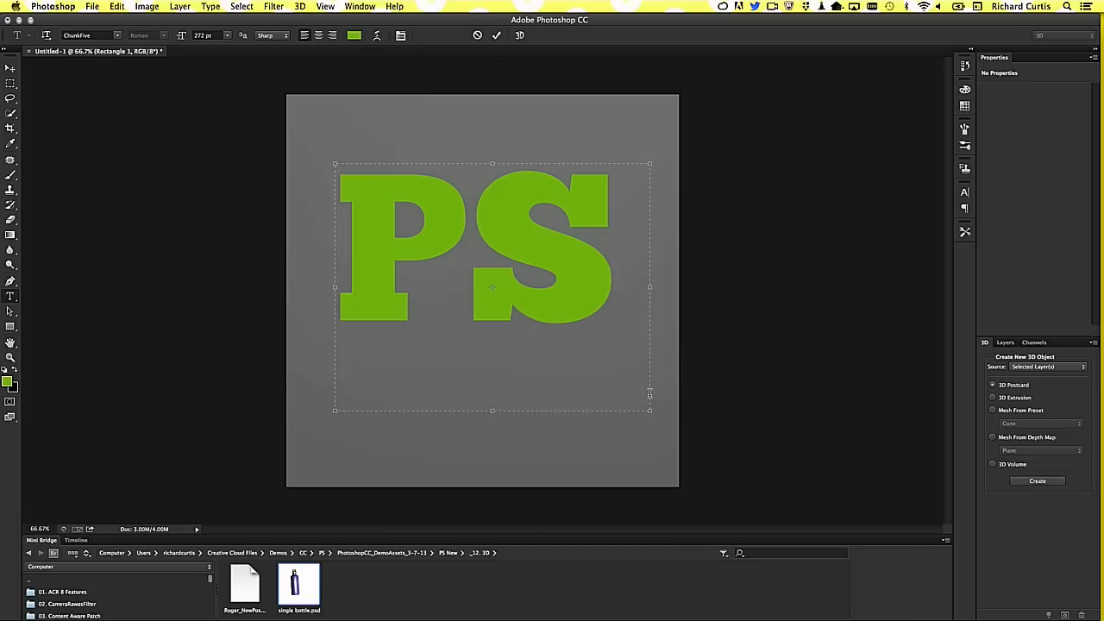
pyautogui.hotkey('ctrl', 'a')
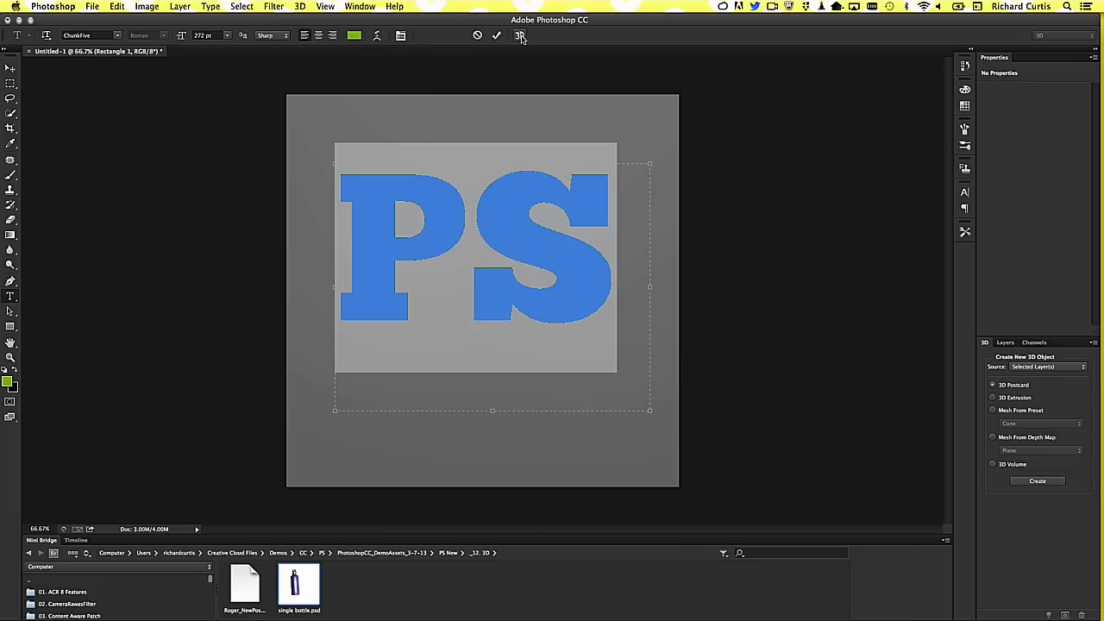
pyautogui.click(518, 35)
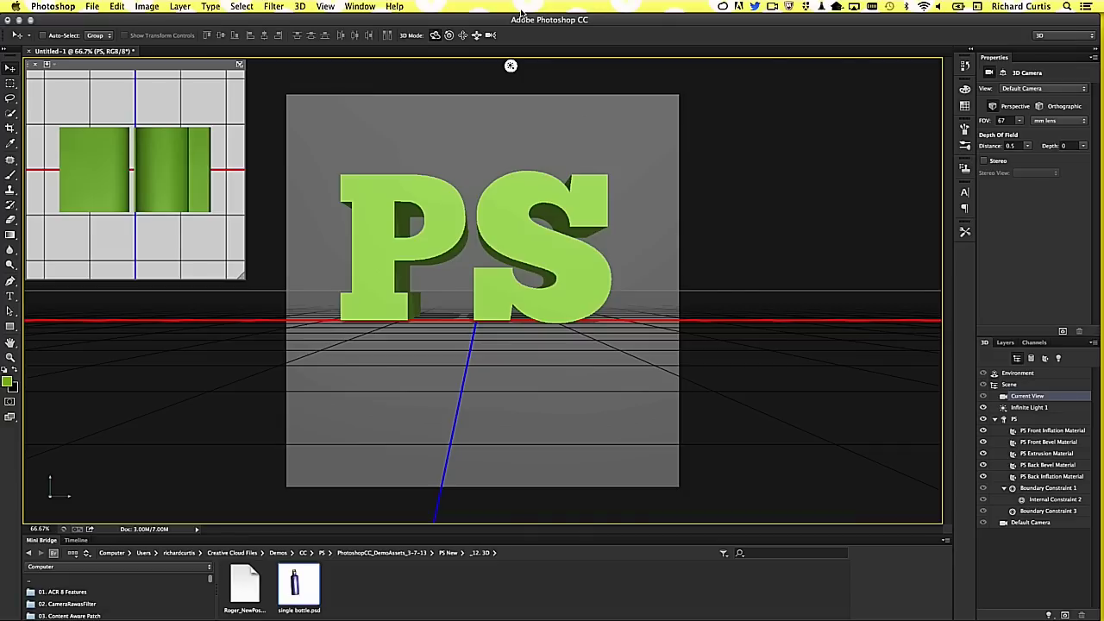
# - Toggle the PS and backdrop layer visibility, then select both layers together
pyautogui.click(1008, 344)
pyautogui.click(985, 408)
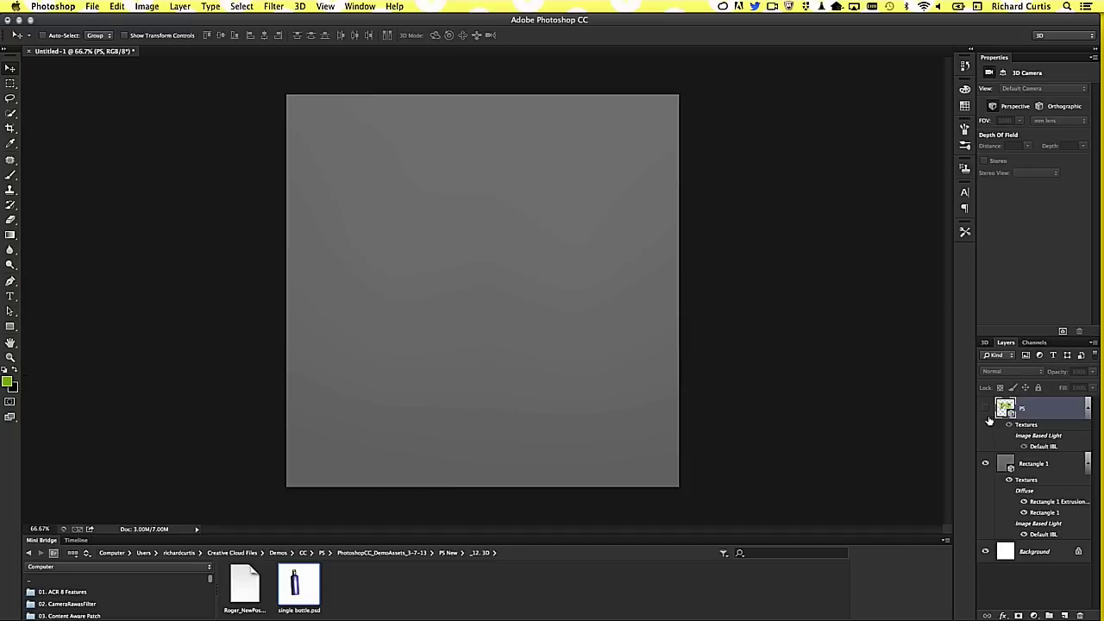
pyautogui.click(986, 410)
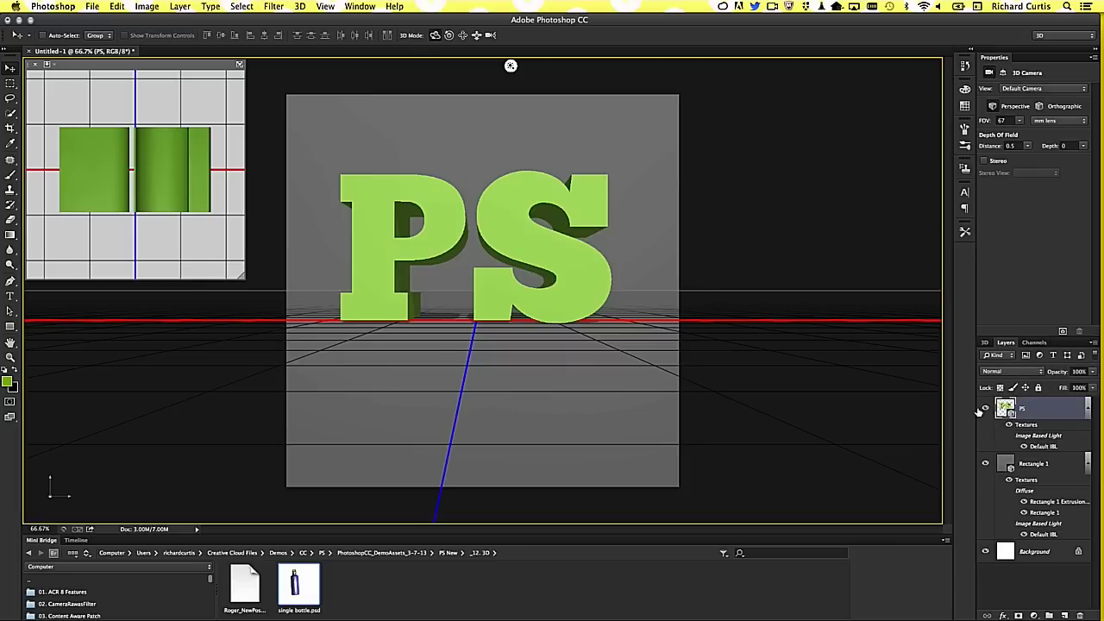
pyautogui.click(985, 464)
pyautogui.keyDown('shift'); pyautogui.click(1038, 465); pyautogui.keyUp('shift')
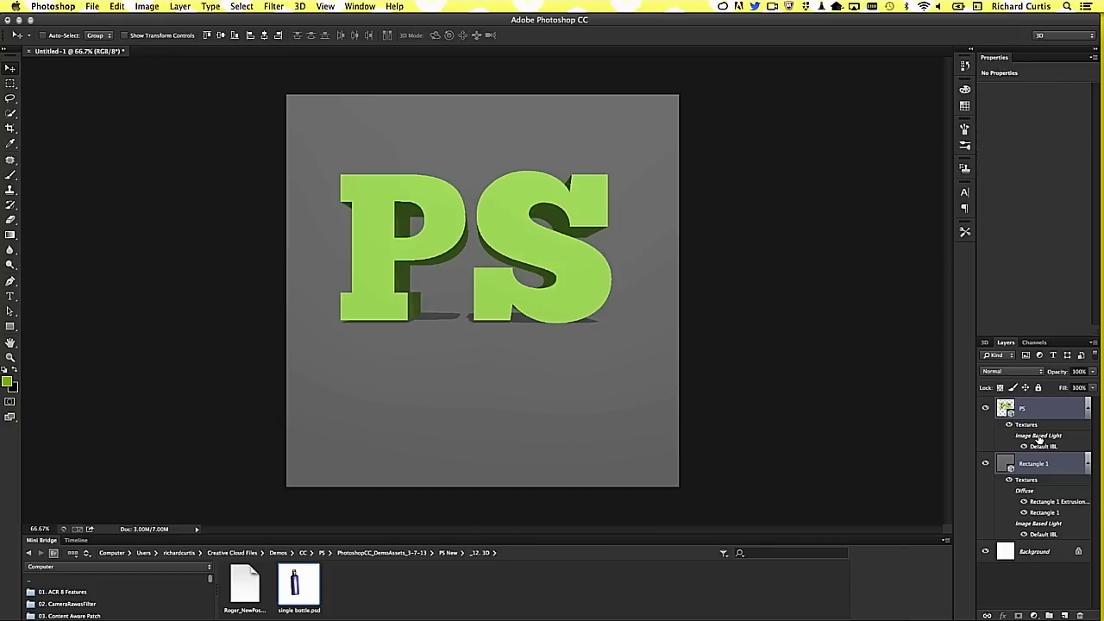
# - Merge PS and Rectangle 1 into one 3D scene and push the PS text to Z 510
pyautogui.click(300, 6)
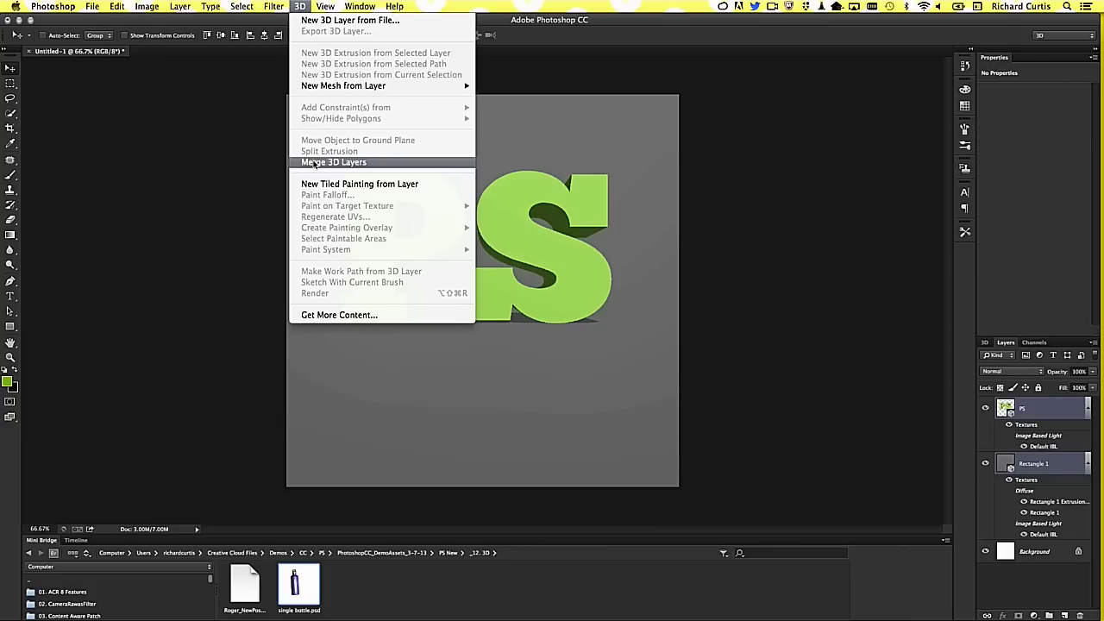
pyautogui.click(316, 162)
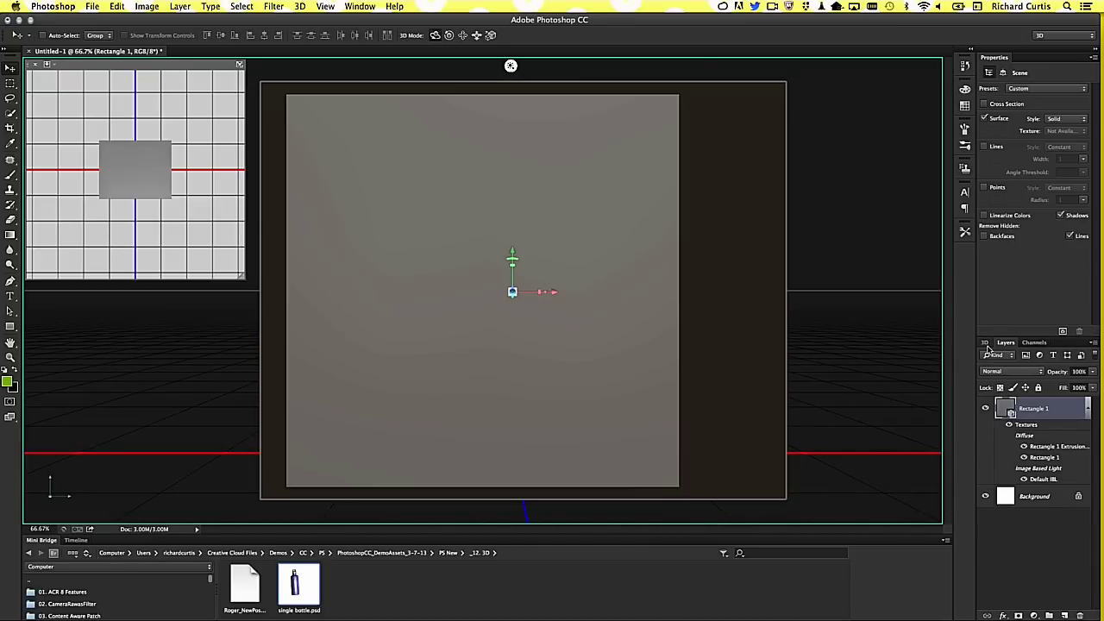
pyautogui.click(985, 343)
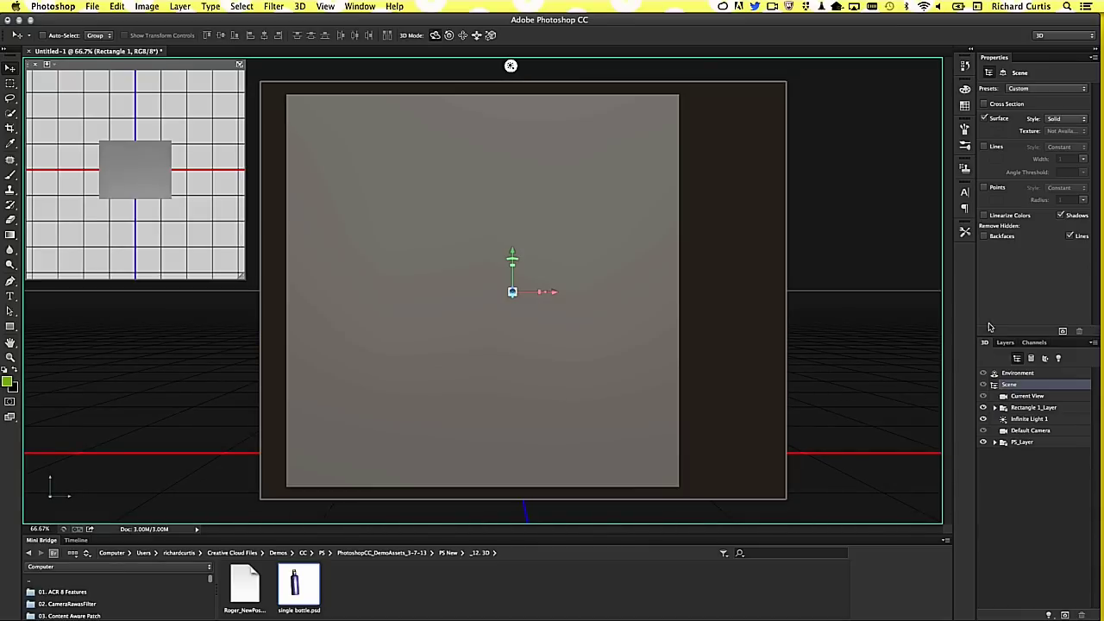
pyautogui.click(1012, 444)
pyautogui.moveTo(474, 253)
pyautogui.mouseDown()
pyautogui.moveTo(464, 259)
pyautogui.moveTo(508, 393)
pyautogui.moveTo(498, 301)
pyautogui.moveTo(511, 426)
pyautogui.moveTo(434, 371)
pyautogui.moveTo(502, 390)
pyautogui.moveTo(506, 407)
pyautogui.moveTo(449, 431)
pyautogui.moveTo(457, 444)
pyautogui.moveTo(444, 422)
pyautogui.moveTo(497, 313)
pyautogui.mouseUp()
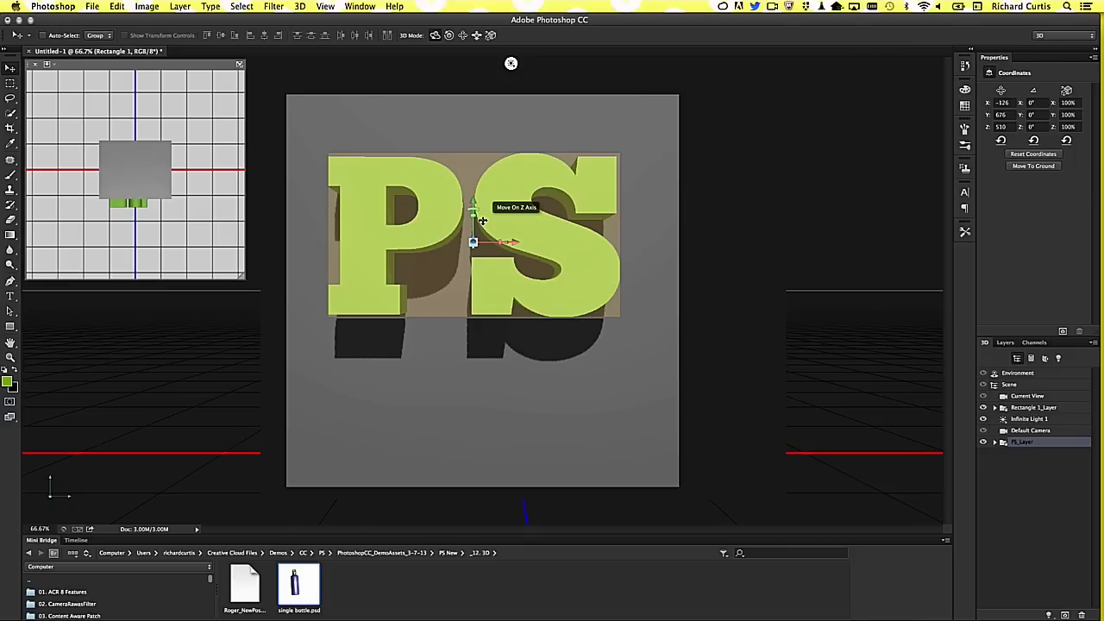
# - Reduce the PS letters' extrusion depth to 68
pyautogui.click(482, 221)
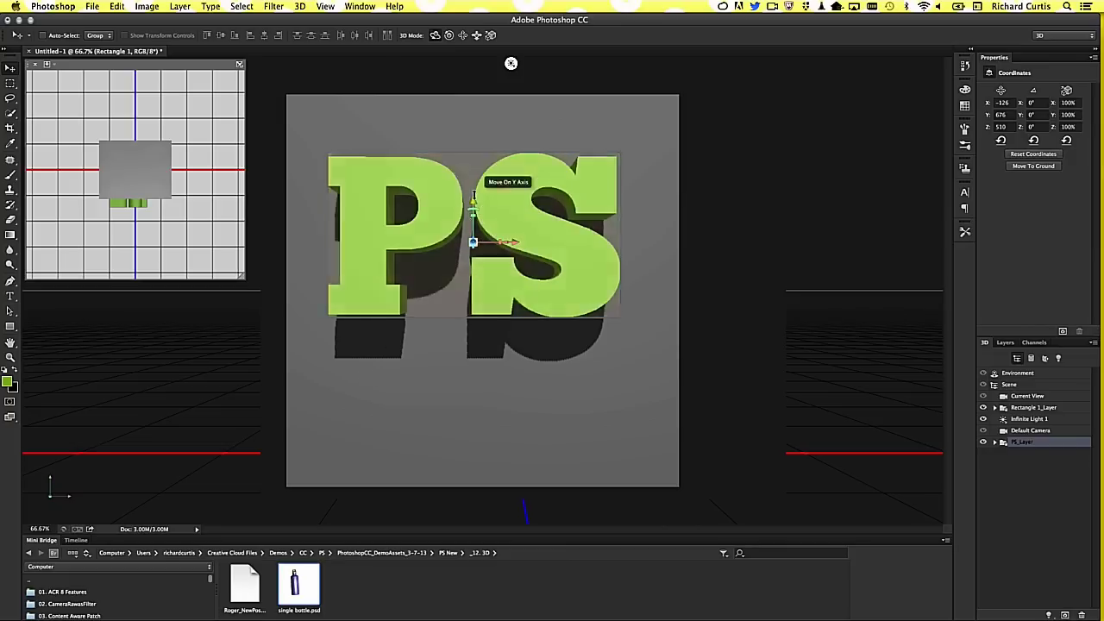
pyautogui.click(472, 242)
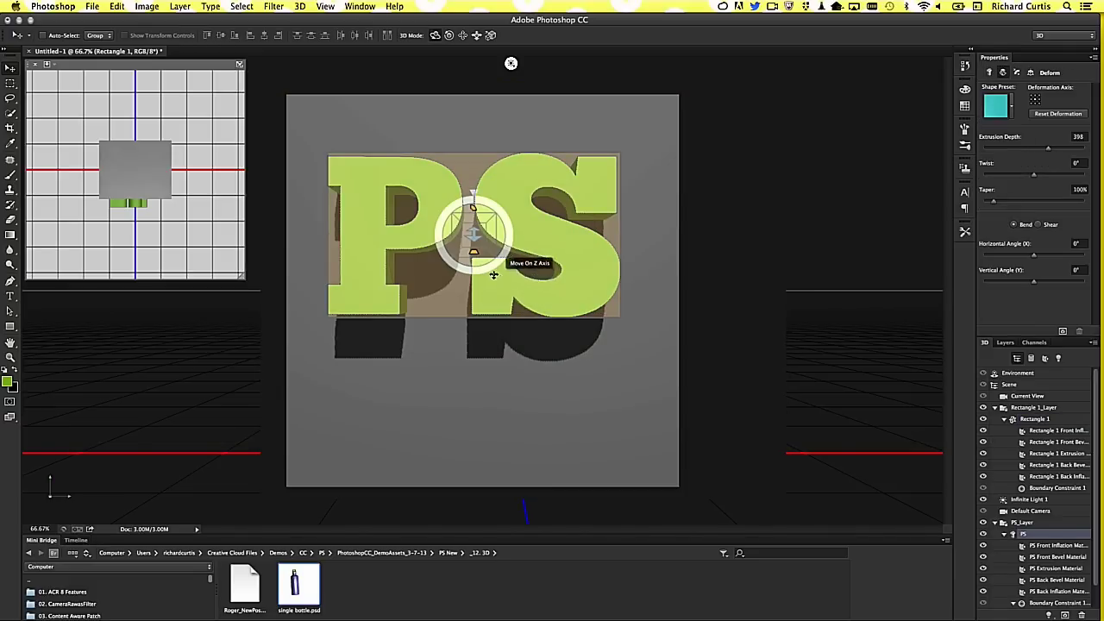
pyautogui.click(473, 234)
pyautogui.moveTo(473, 235); pyautogui.dragTo(479, 276)
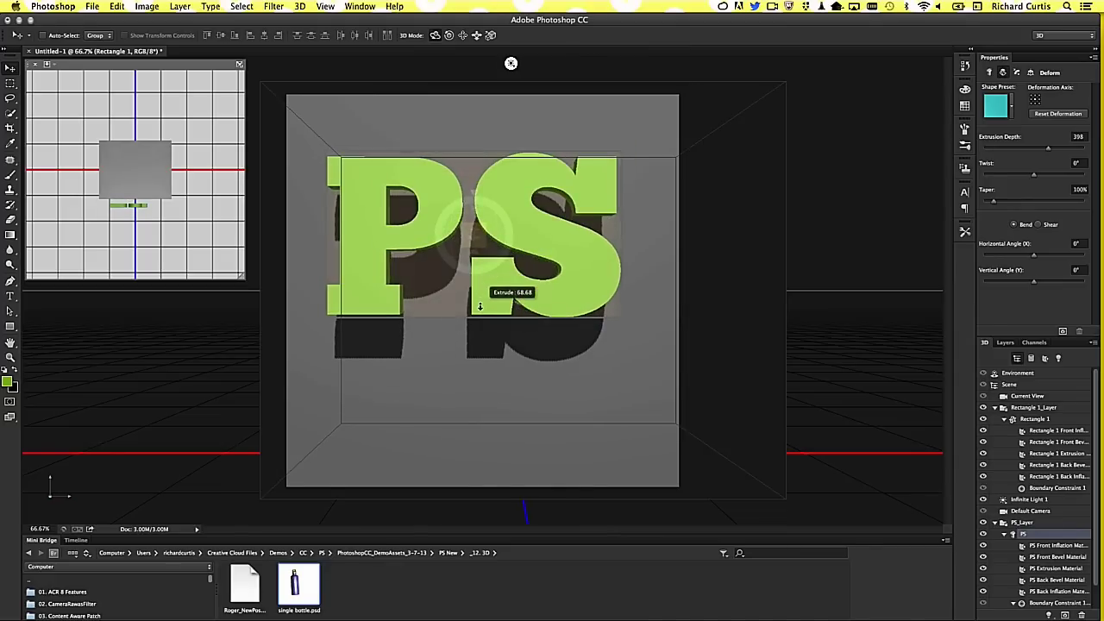
pyautogui.moveTo(479, 276); pyautogui.dragTo(488, 294)
# - Lower the PS letters' front inflation strength to about 8%
pyautogui.click(491, 222)
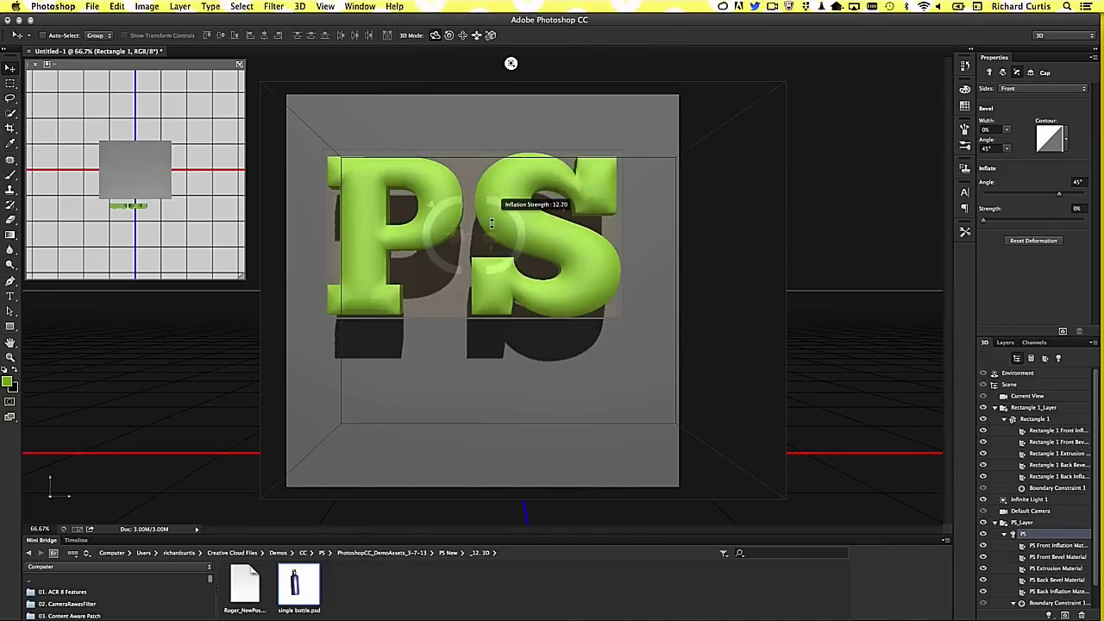
pyautogui.moveTo(490, 187); pyautogui.dragTo(485, 215)
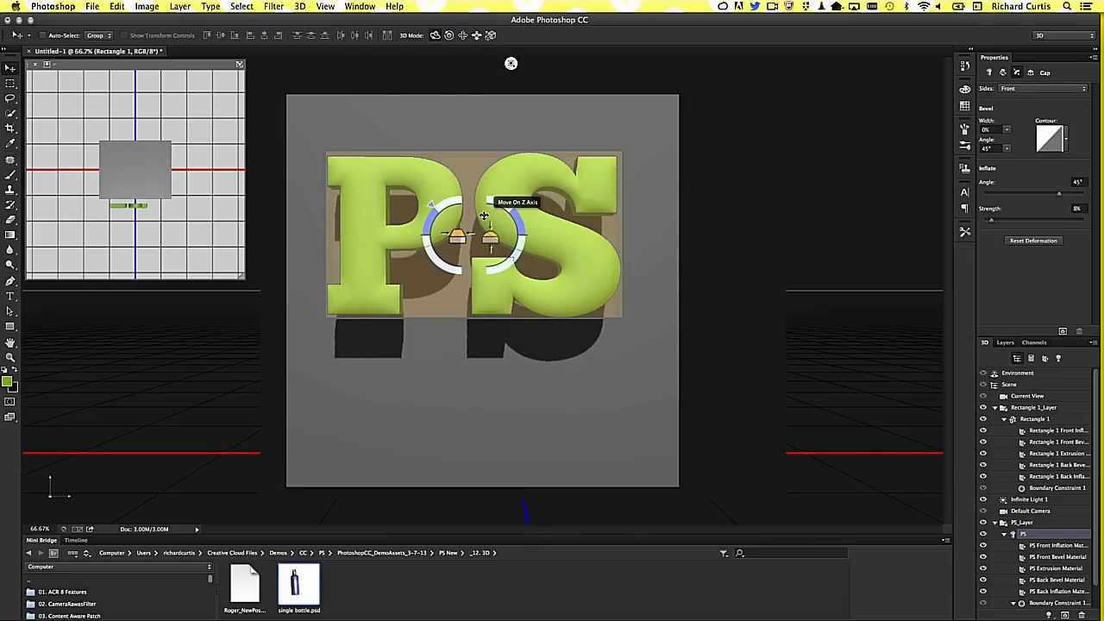
pyautogui.click(627, 124)
pyautogui.click(522, 216)
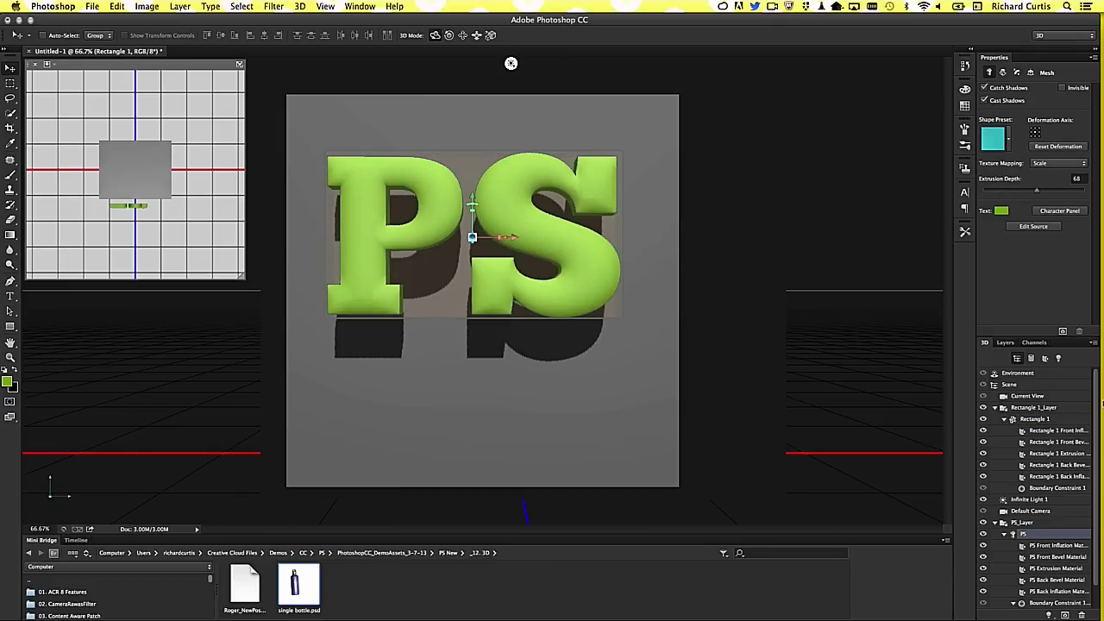
pyautogui.scroll(-2, 1097, 410)
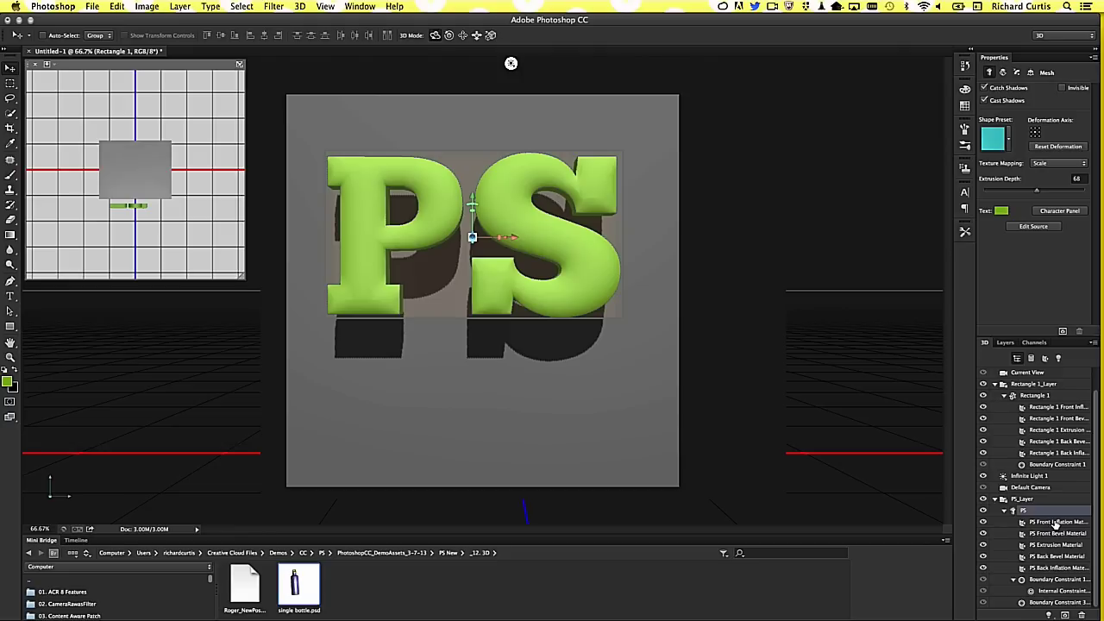
# - Open the PS Front Inflation Material and switch the preset library to Small List view
pyautogui.click(1054, 523)
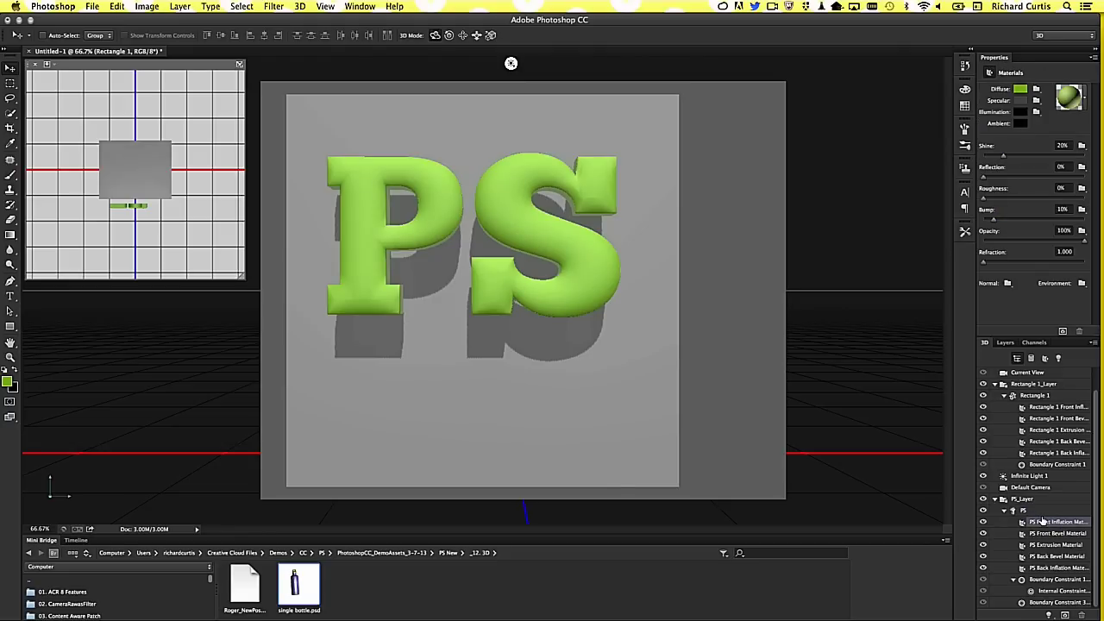
pyautogui.click(1083, 100)
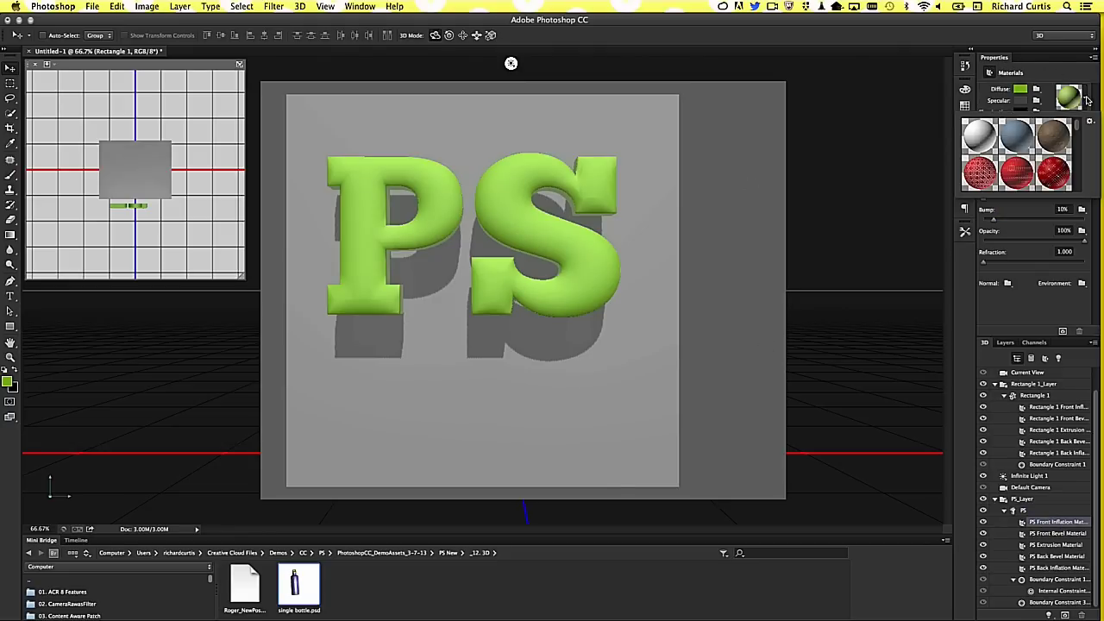
pyautogui.click(1090, 122)
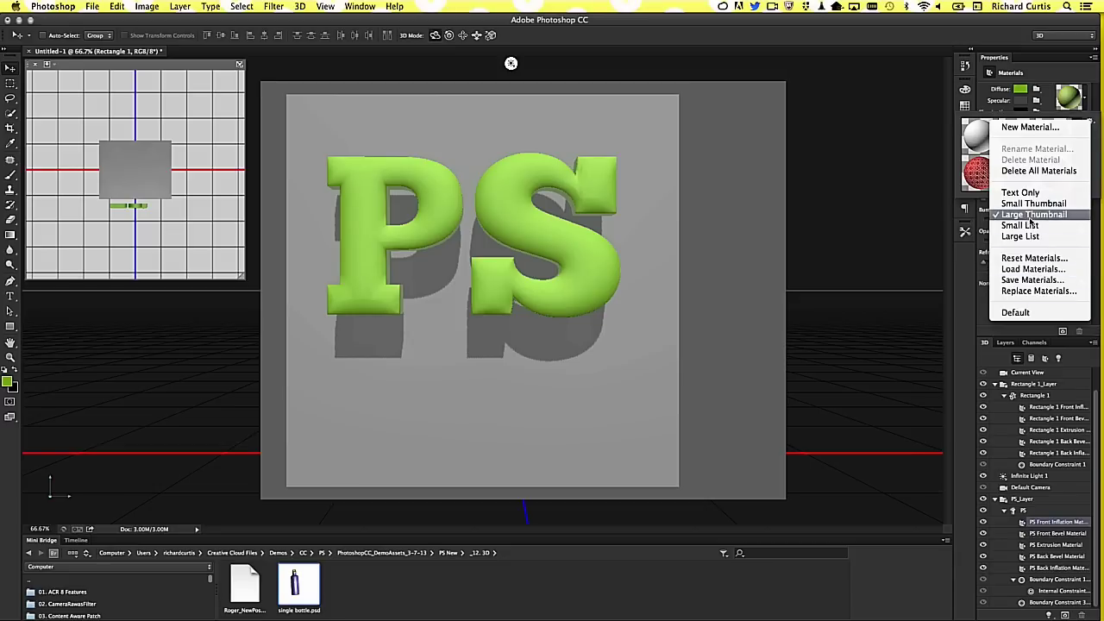
pyautogui.click(1025, 237)
pyautogui.moveTo(1077, 138); pyautogui.dragTo(1076, 164)
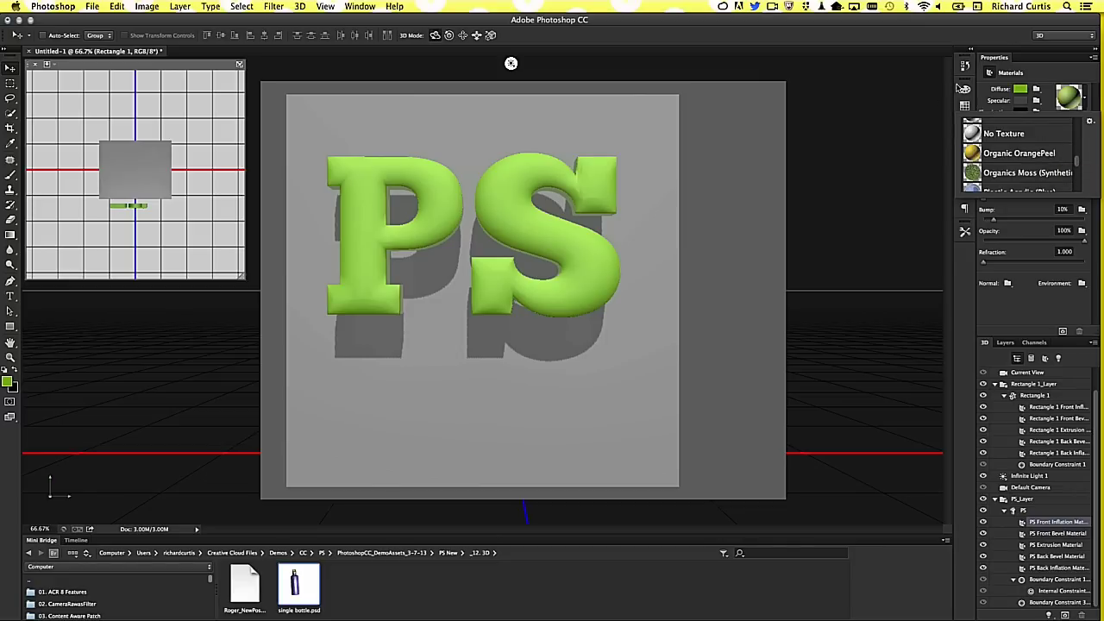
pyautogui.click(1057, 74)
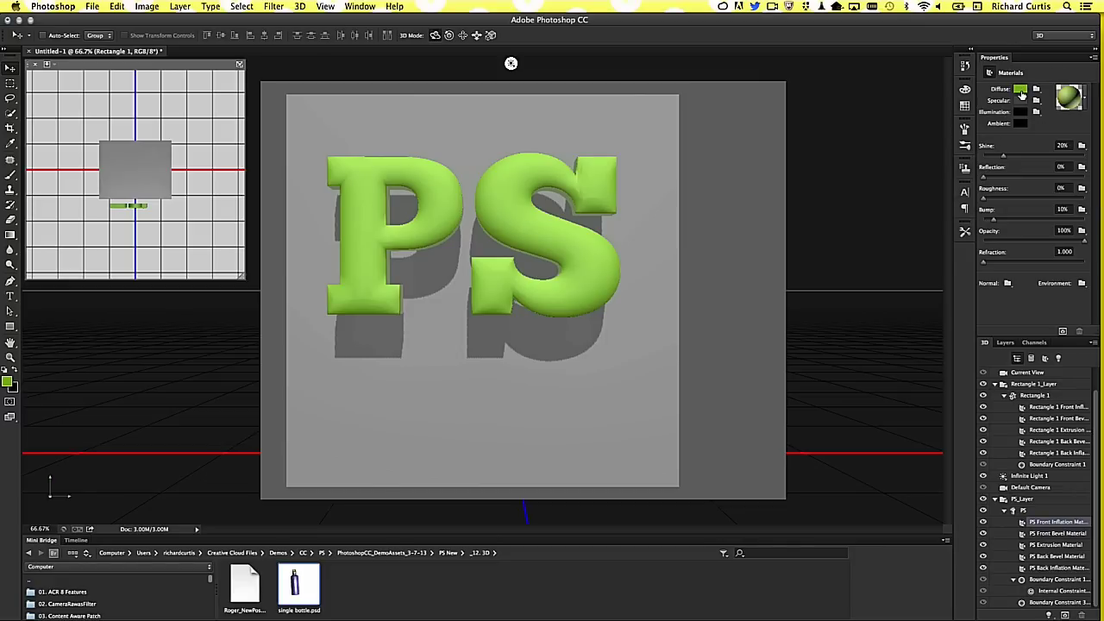
pyautogui.click(1056, 568)
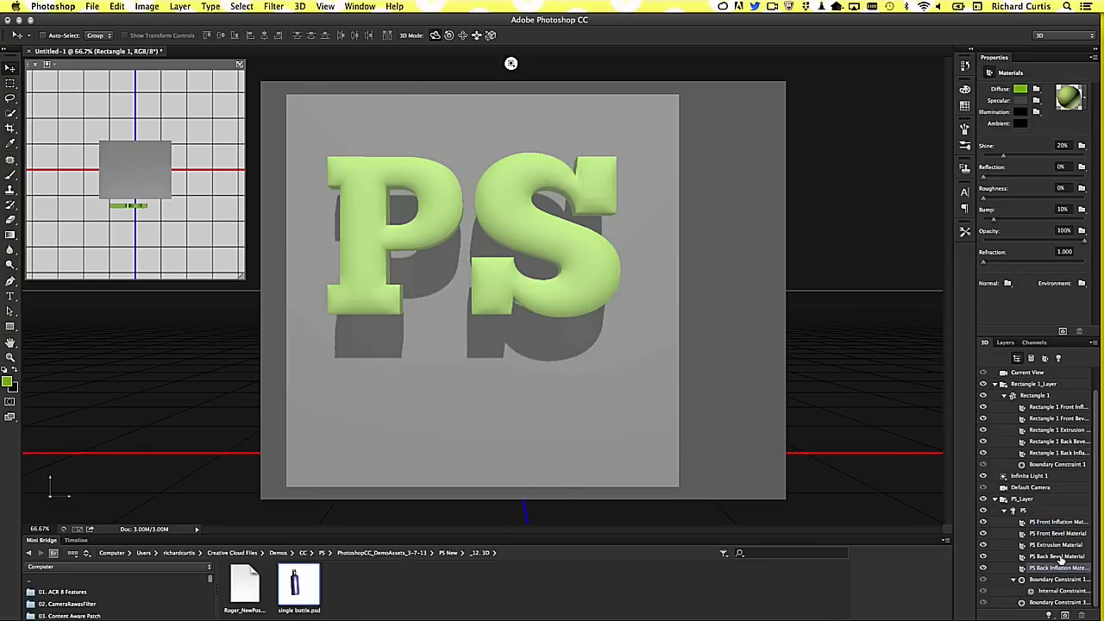
# - Give the PS Extrusion and Back Bevel materials magenta illumination H316 S85 B33 at +3.16 stops
pyautogui.keyDown('super'); pyautogui.click(1066, 556); pyautogui.keyUp('super')
pyautogui.keyDown('shift'); pyautogui.click(1065, 545); pyautogui.keyUp('shift')
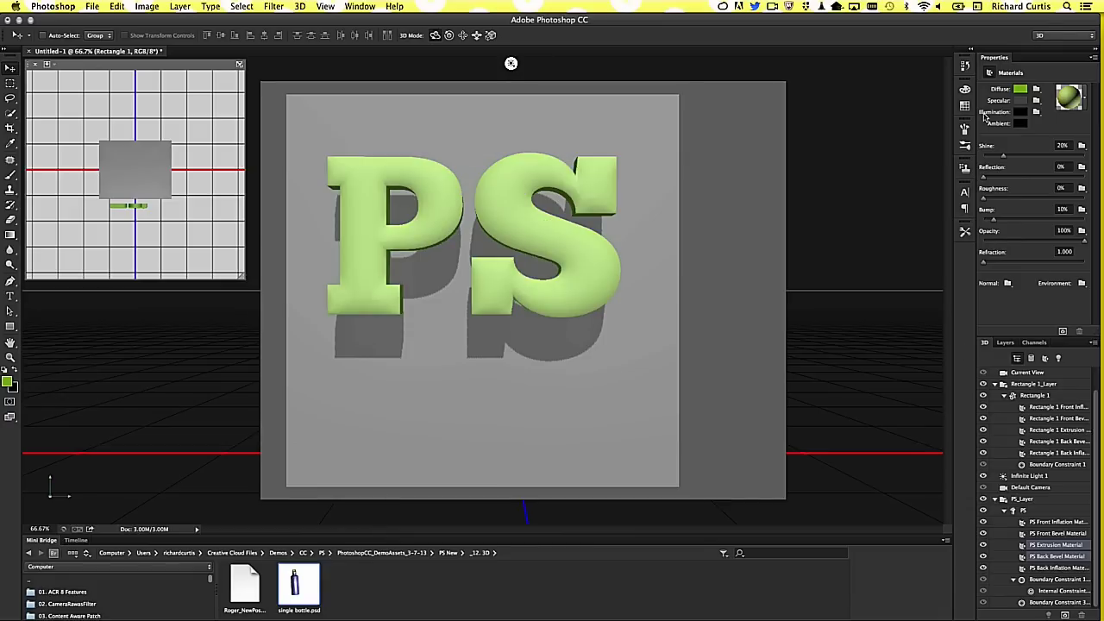
pyautogui.click(1020, 89)
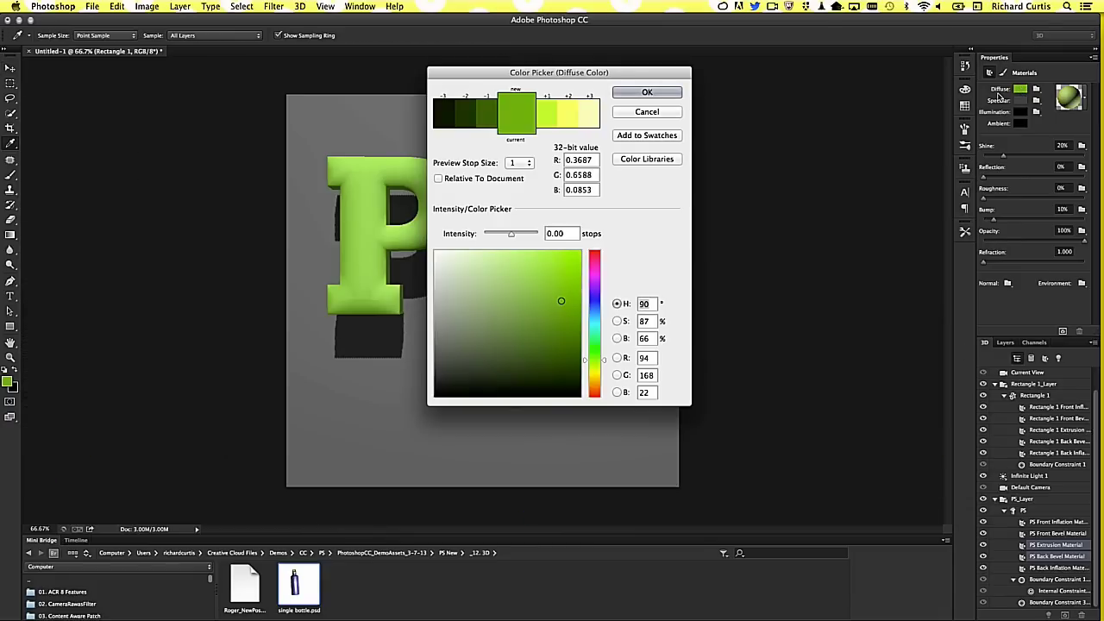
pyautogui.press('Return')
pyautogui.click(1020, 113)
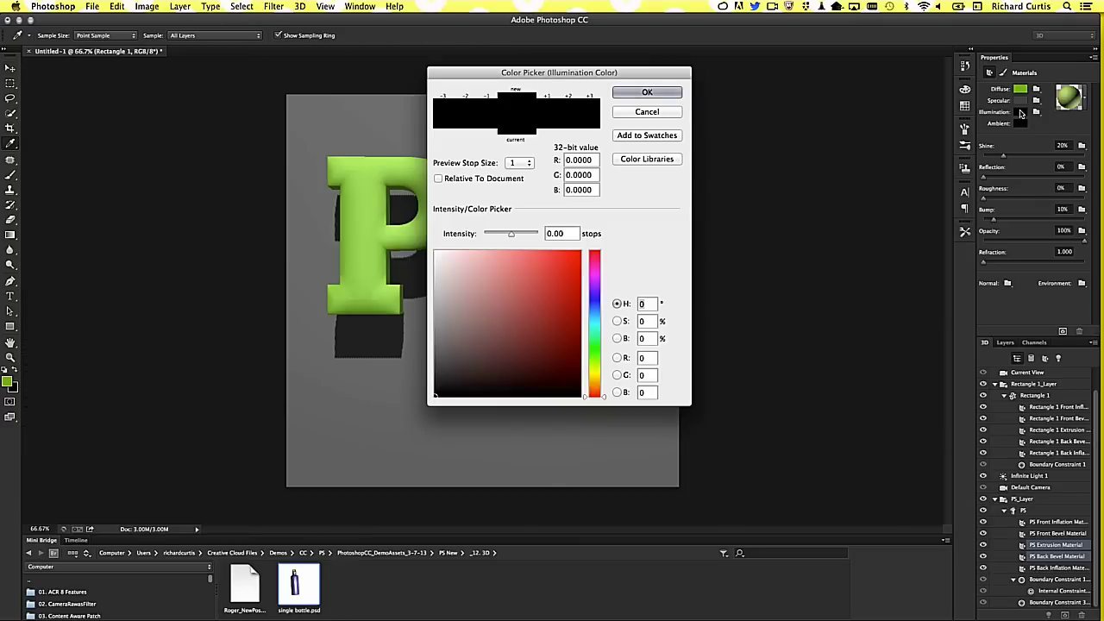
pyautogui.click(595, 267)
pyautogui.click(558, 349)
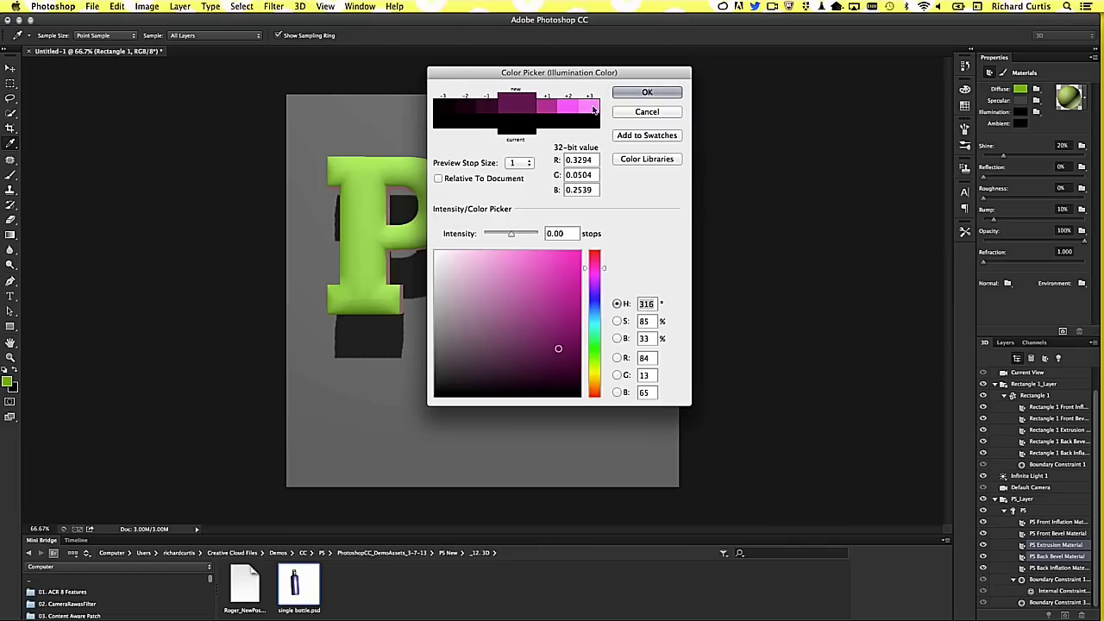
pyautogui.moveTo(511, 239); pyautogui.dragTo(523, 235)
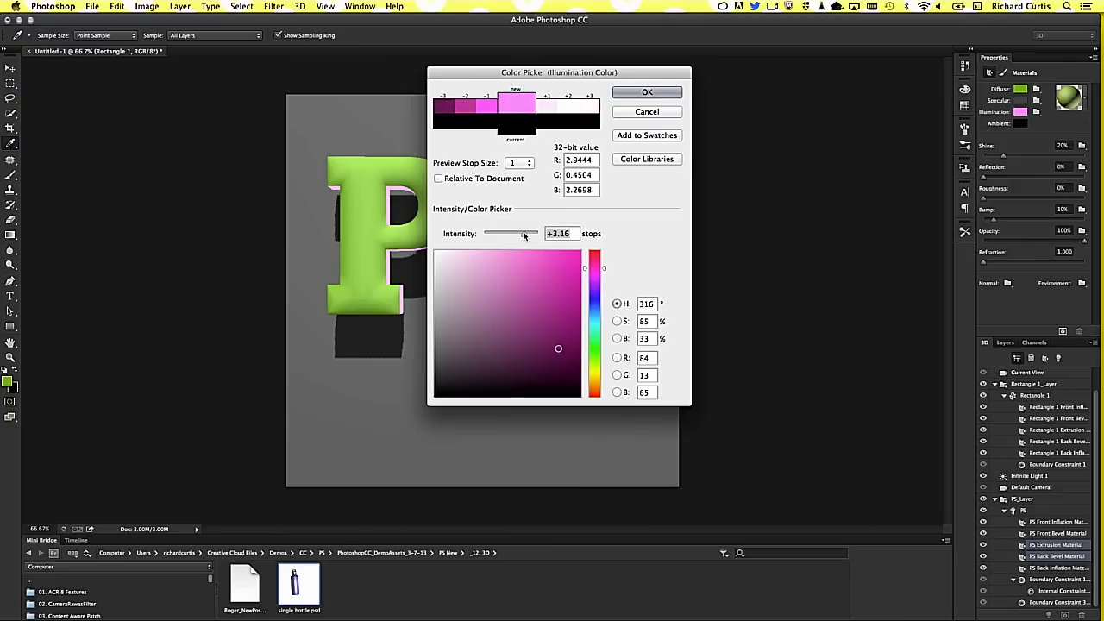
pyautogui.click(632, 95)
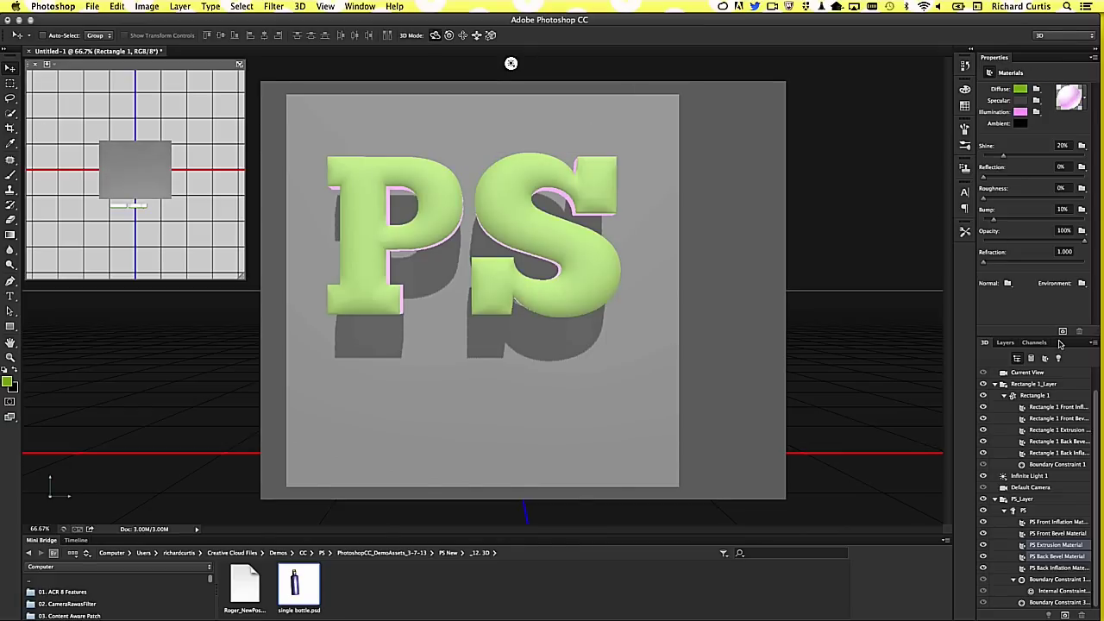
# - Marquee-select the area around the PS letters and render that selection
pyautogui.click(10, 84)
pyautogui.moveTo(288, 131); pyautogui.dragTo(767, 418)
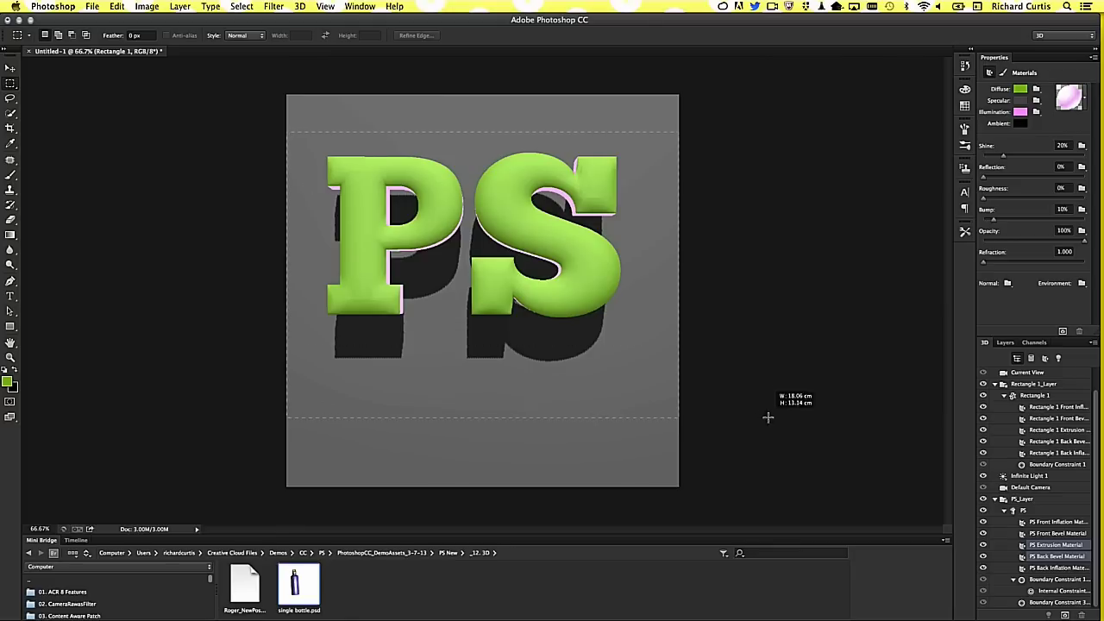
pyautogui.click(1063, 330)
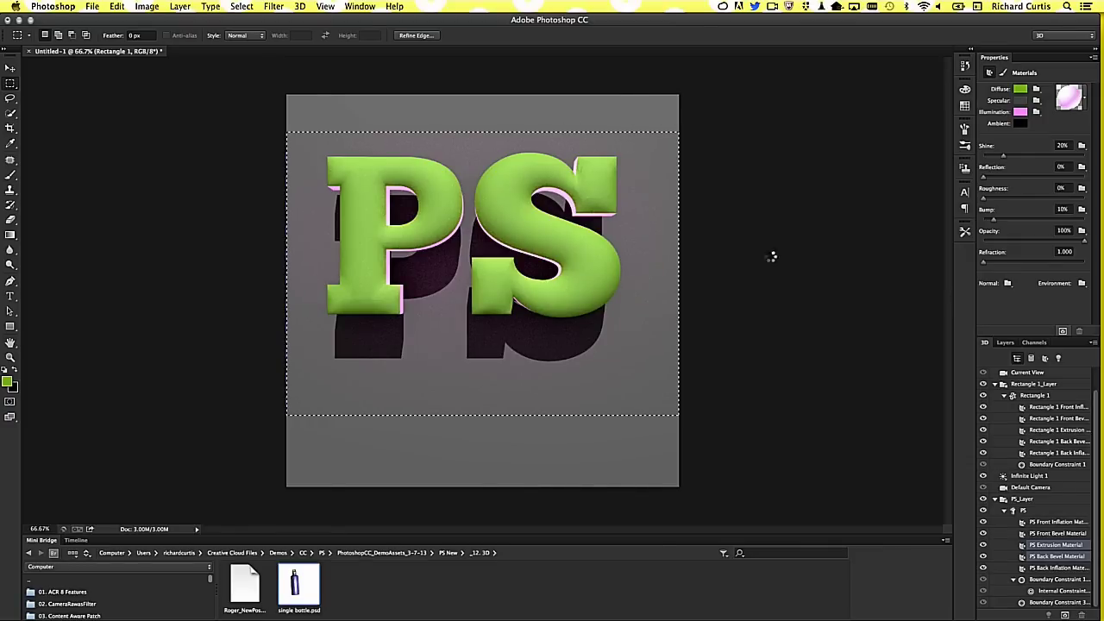
# - Set Environment IBL intensity to 10%, re-render the selection, then deselect
pyautogui.scroll(2, 1094, 379)
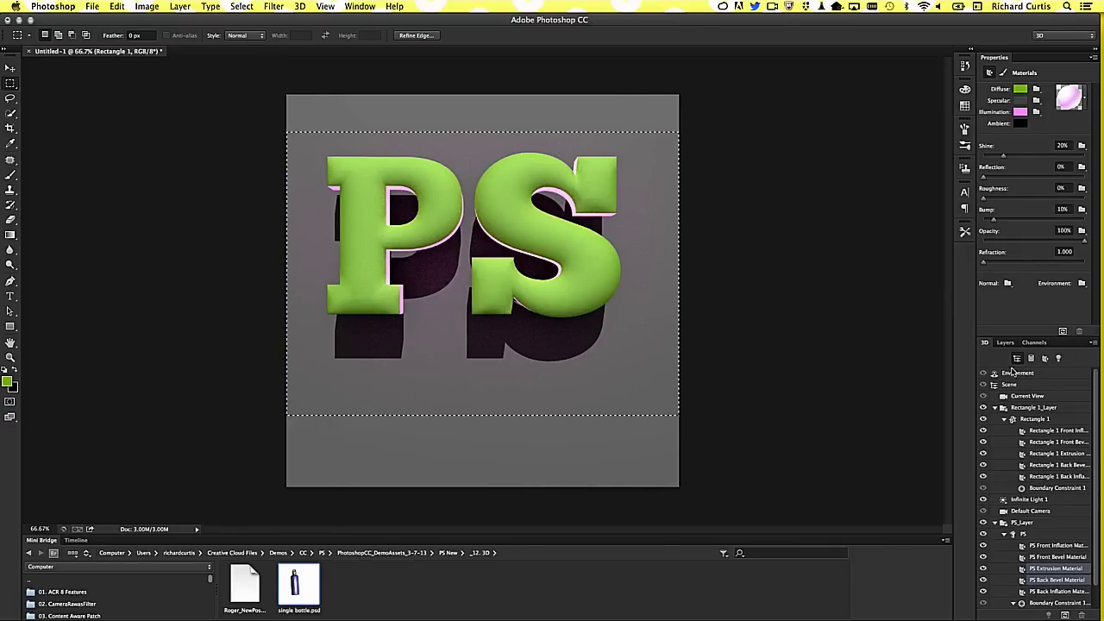
pyautogui.click(1005, 373)
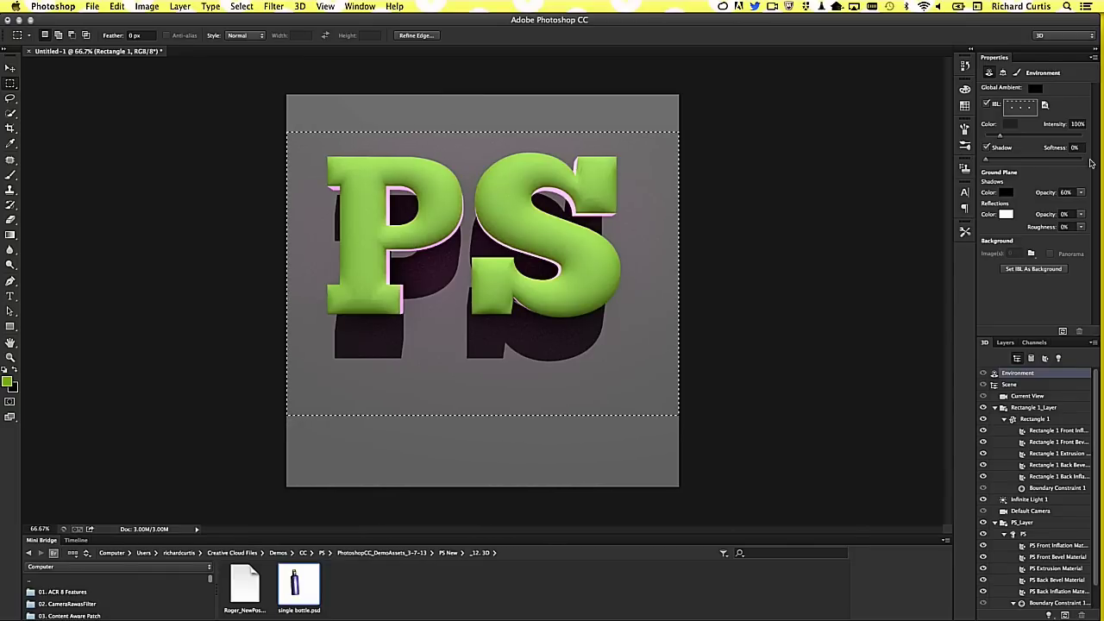
pyautogui.click(1076, 123)
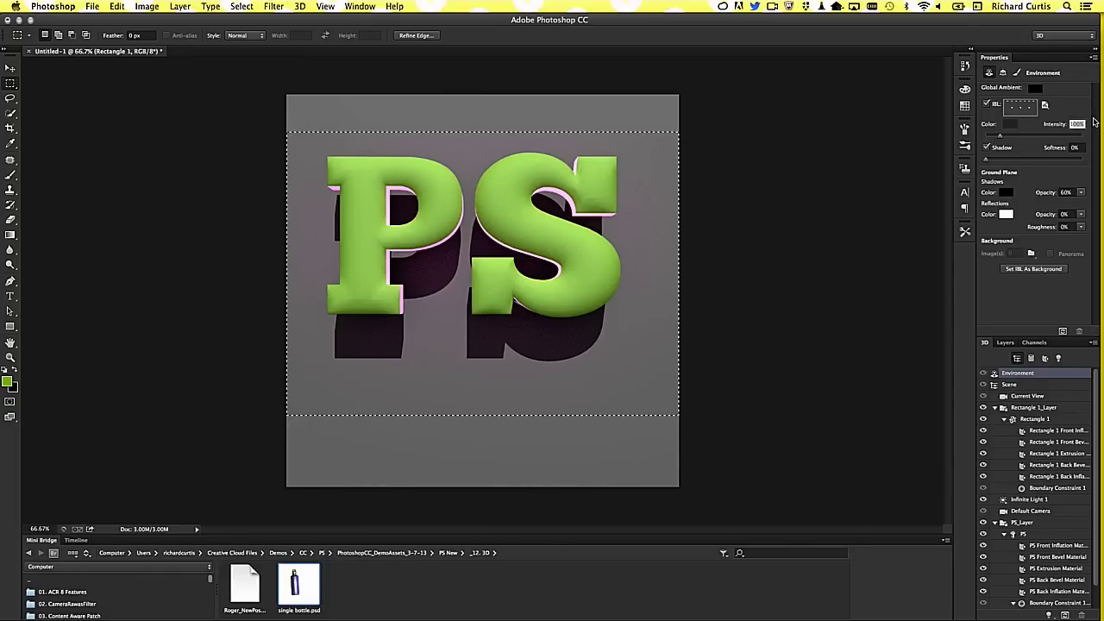
pyautogui.write('11')
pyautogui.press('BackSpace')
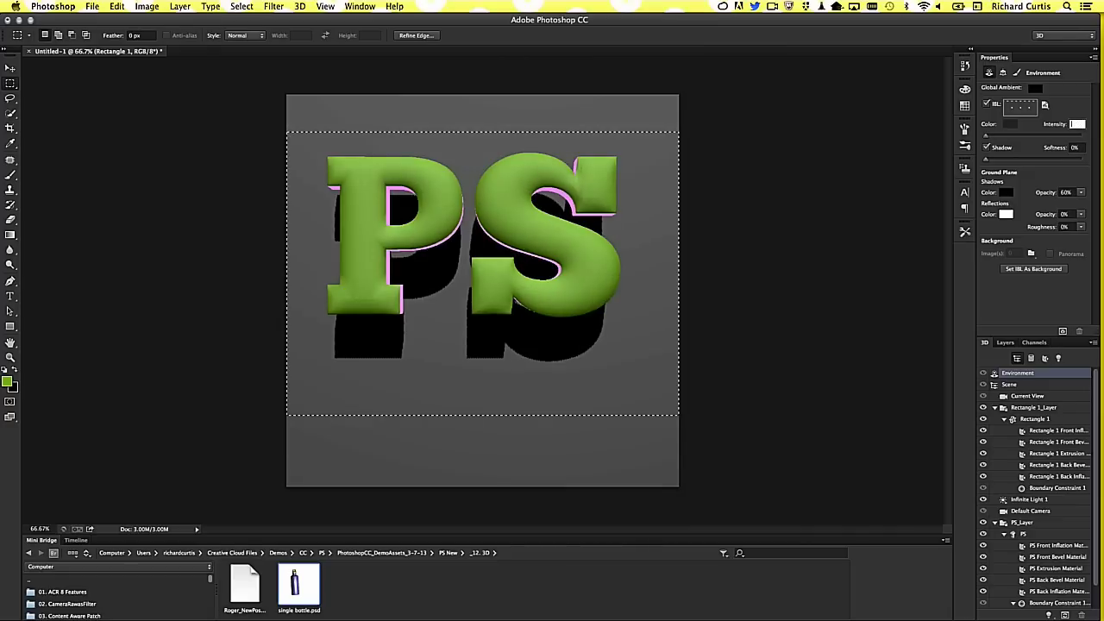
pyautogui.write('10')
pyautogui.press('Return')
pyautogui.click(1063, 330)
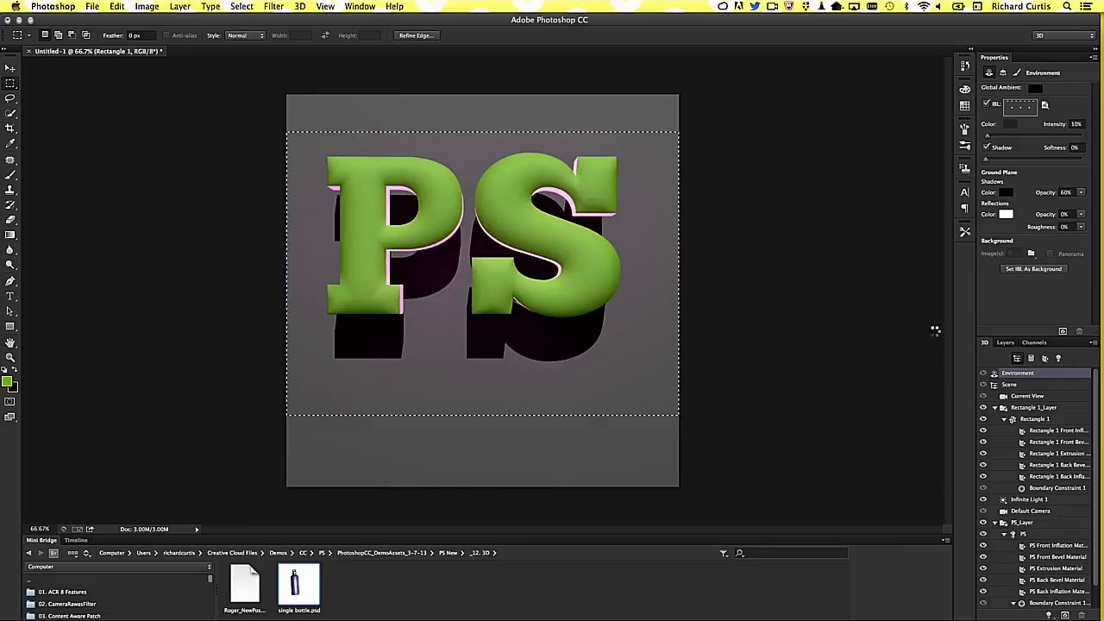
pyautogui.click(640, 114)
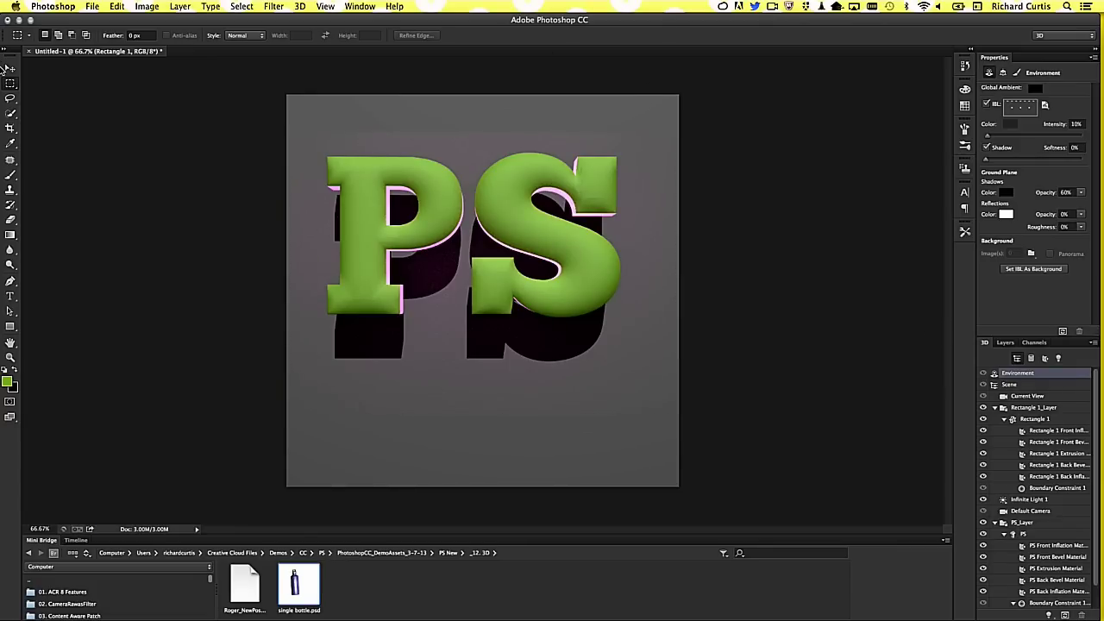
# - Apply the Plastic Glossy (Blue) preset material to the Rectangle 1 backdrop
pyautogui.click(10, 68)
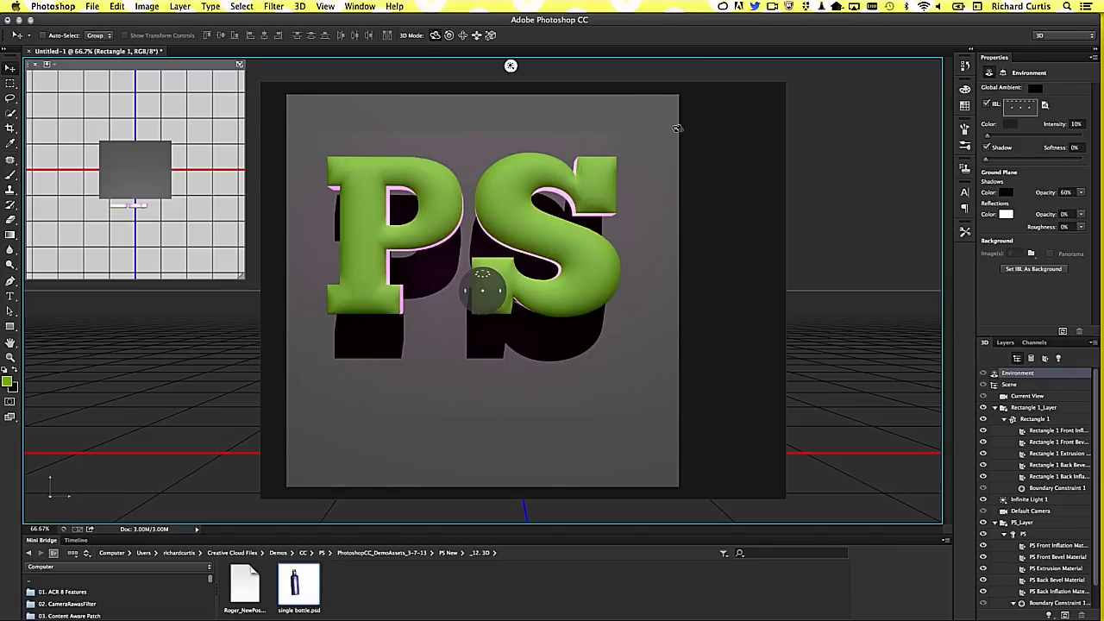
pyautogui.click(661, 139)
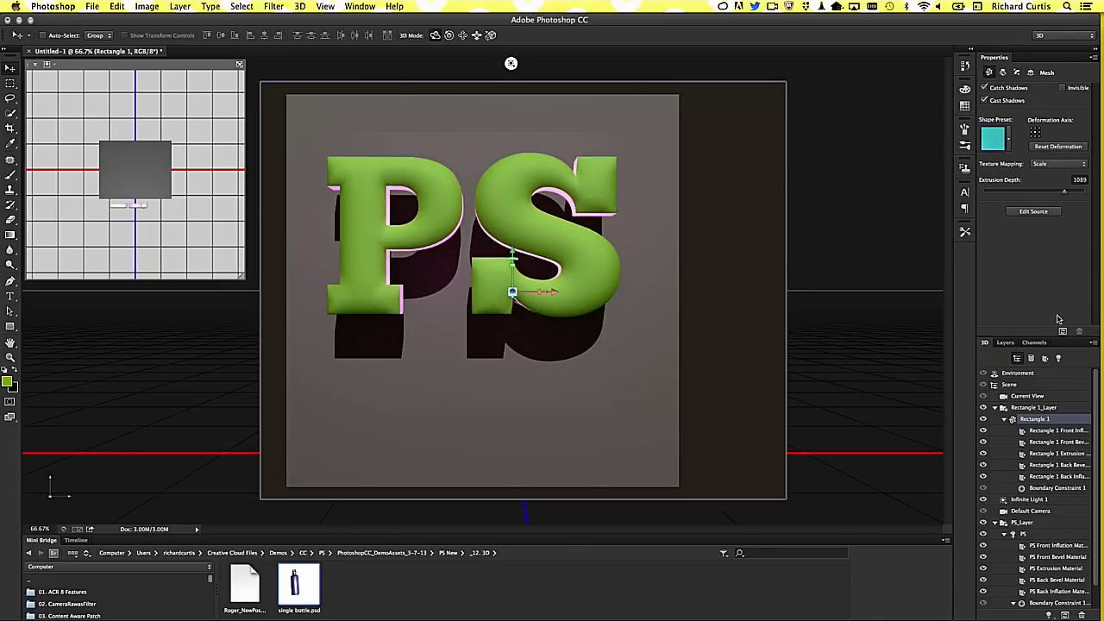
pyautogui.click(1057, 431)
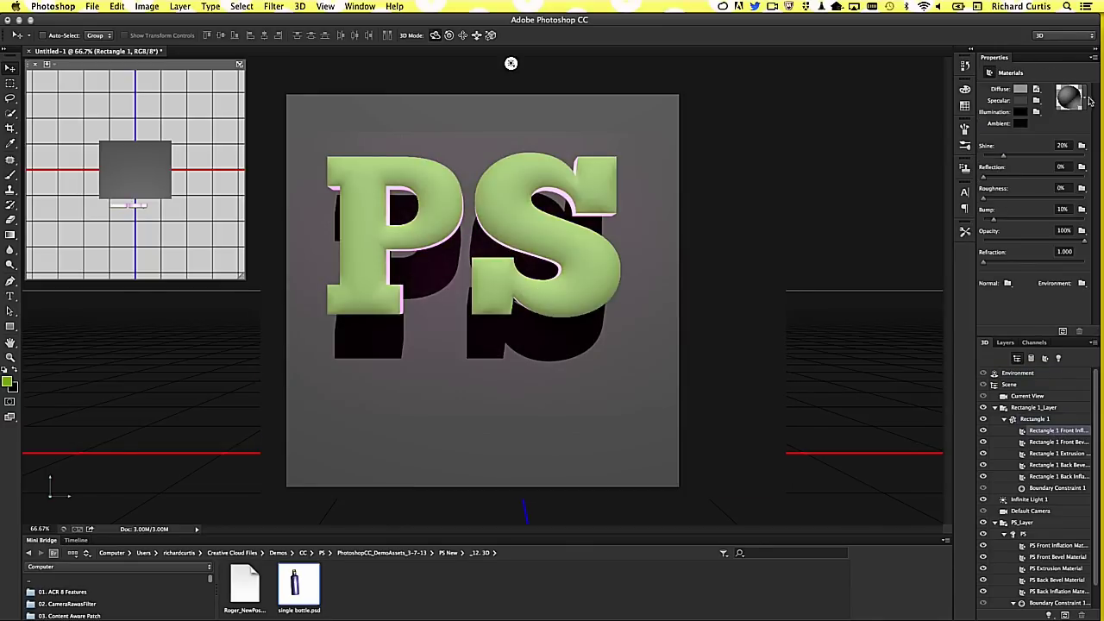
pyautogui.click(1087, 99)
pyautogui.scroll(-3, 1076, 169)
pyautogui.scroll(-3, 1076, 174)
pyautogui.scroll(1, 1077, 174)
pyautogui.scroll(-1, 1076, 173)
pyautogui.scroll(1, 1076, 172)
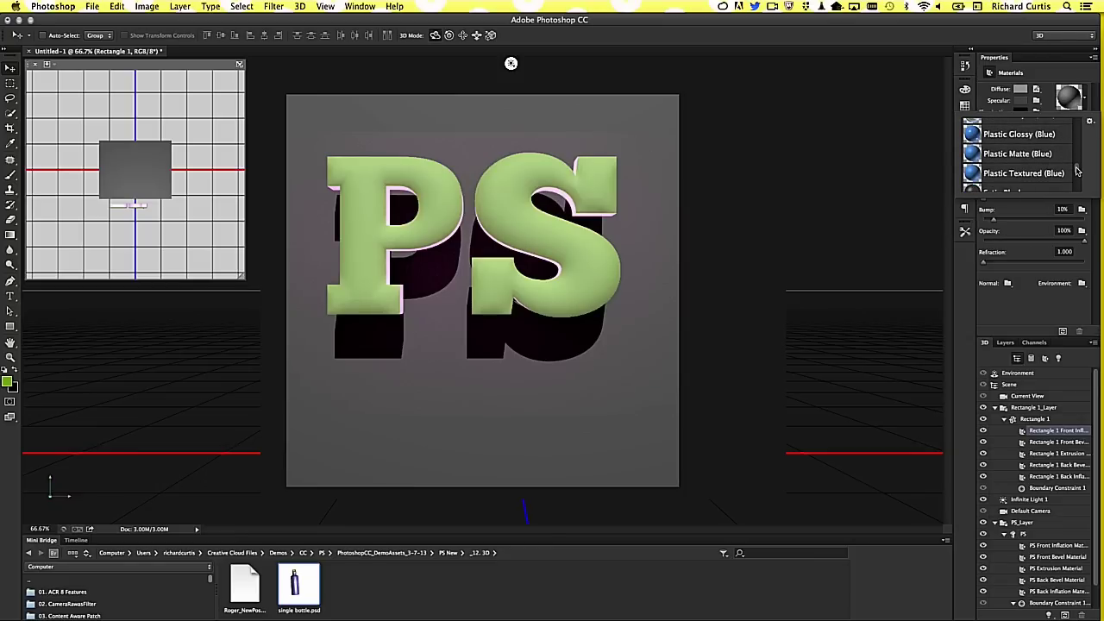
pyautogui.click(981, 132)
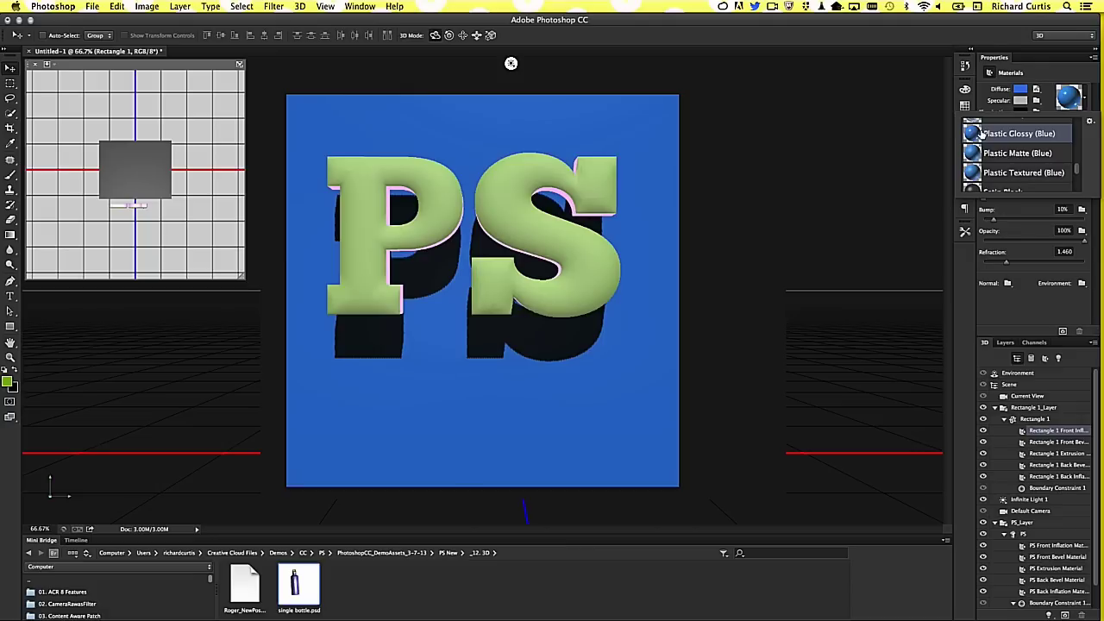
# - Set the backdrop's diffuse colour to dark grey and render the scene
pyautogui.click(1020, 92)
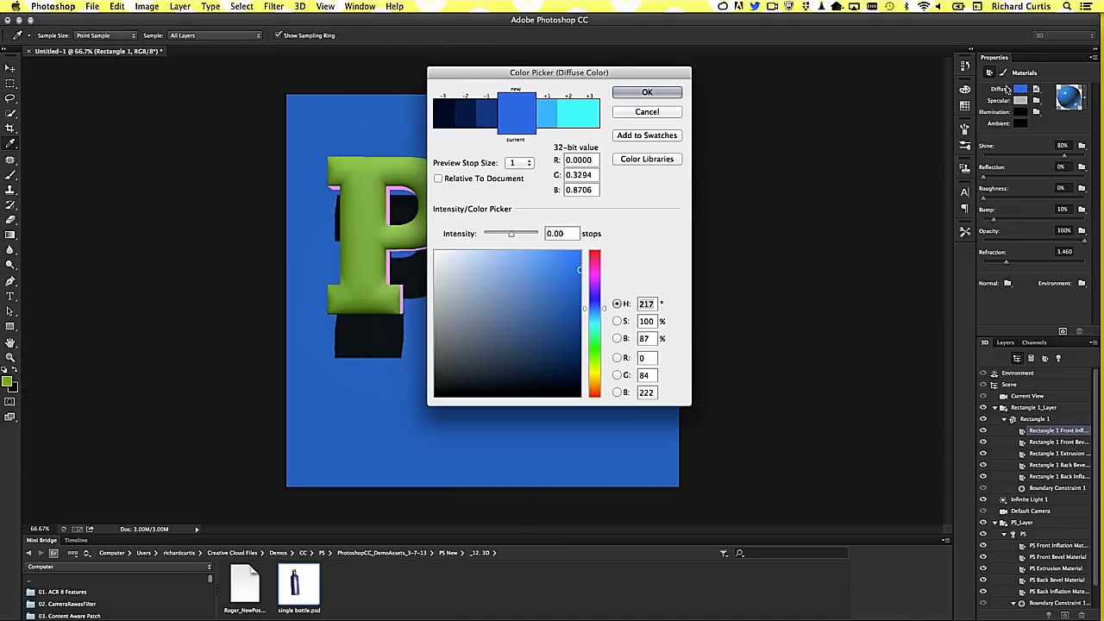
pyautogui.click(447, 337)
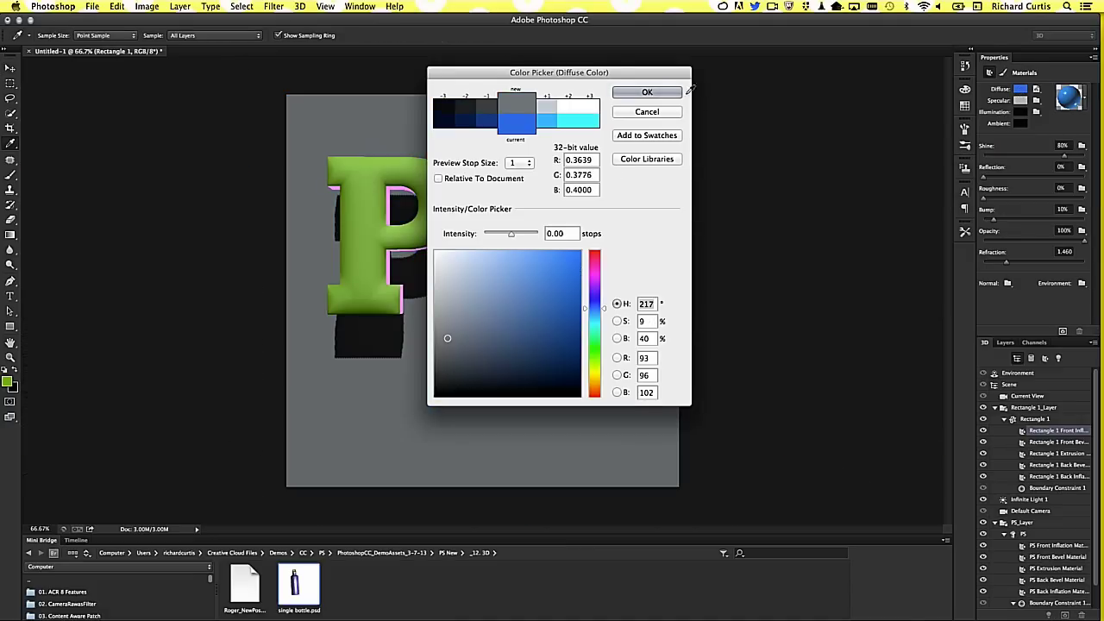
pyautogui.click(647, 93)
pyautogui.click(1070, 330)
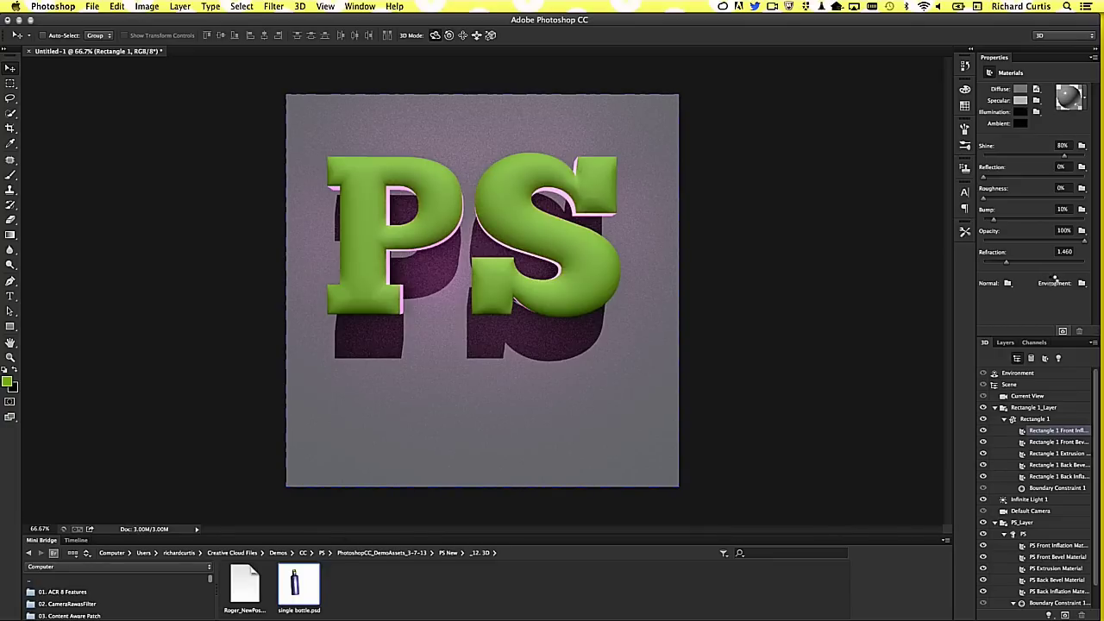
# - Nudge the PS text along the Z axis and enlarge the secondary scene preview
pyautogui.click(586, 229)
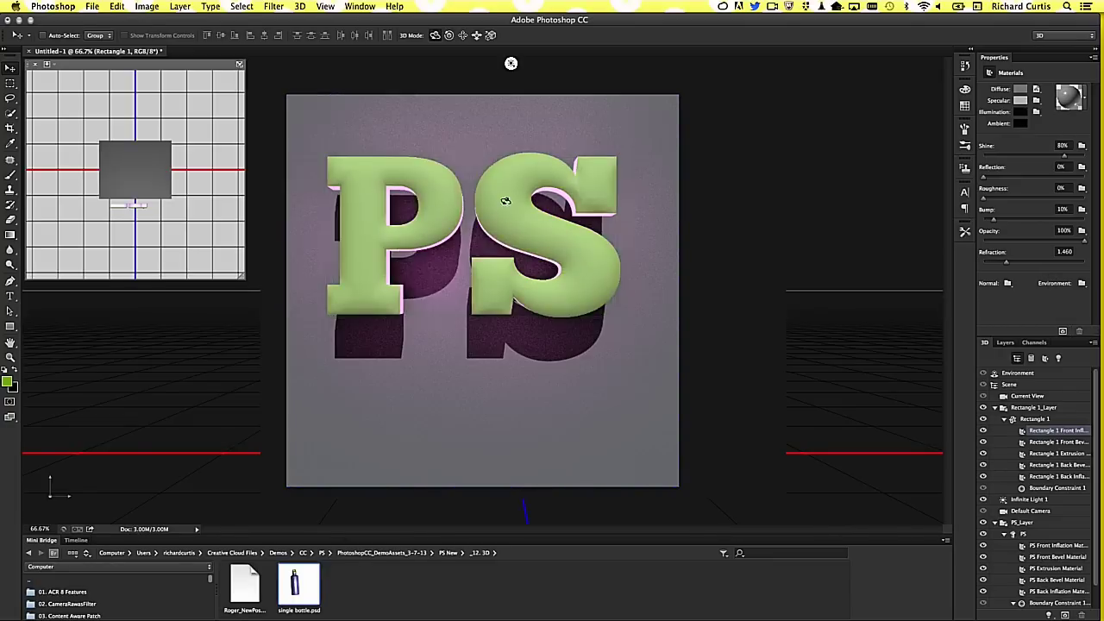
pyautogui.moveTo(463, 237); pyautogui.dragTo(472, 234)
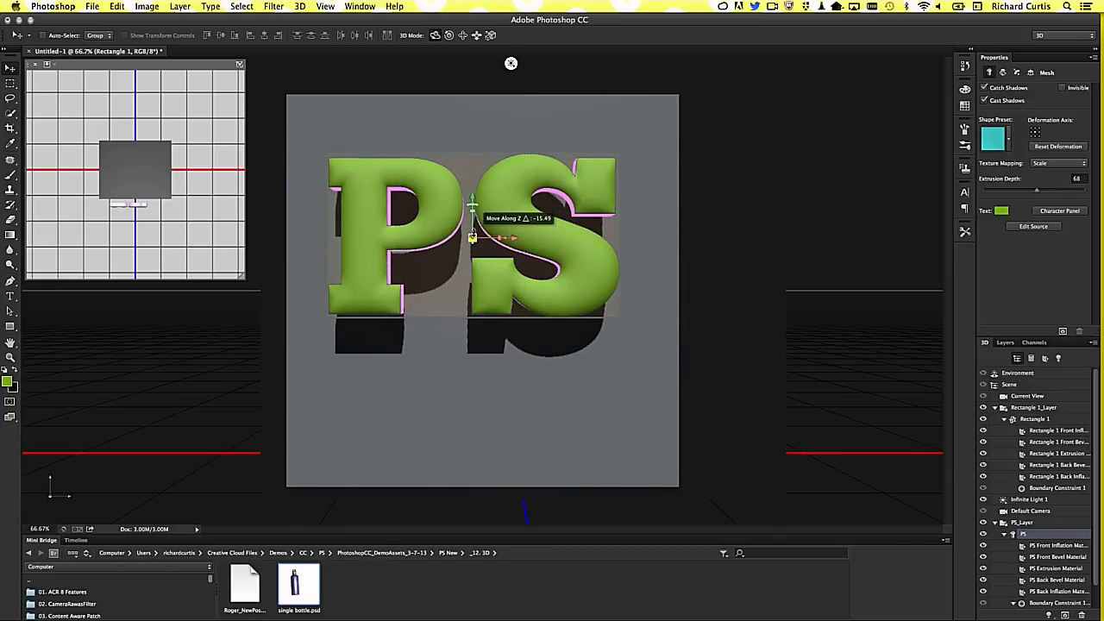
pyautogui.click(244, 278)
pyautogui.moveTo(244, 278); pyautogui.dragTo(312, 346)
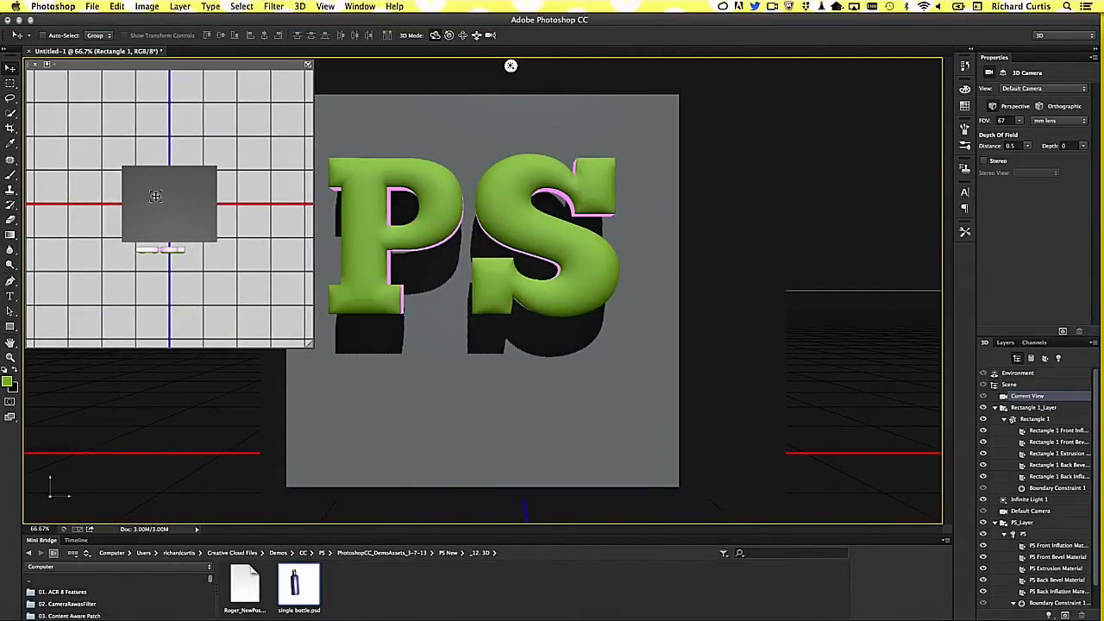
# - Push the PS text further in depth, render the pink glow, then resume moving it
pyautogui.click(504, 224)
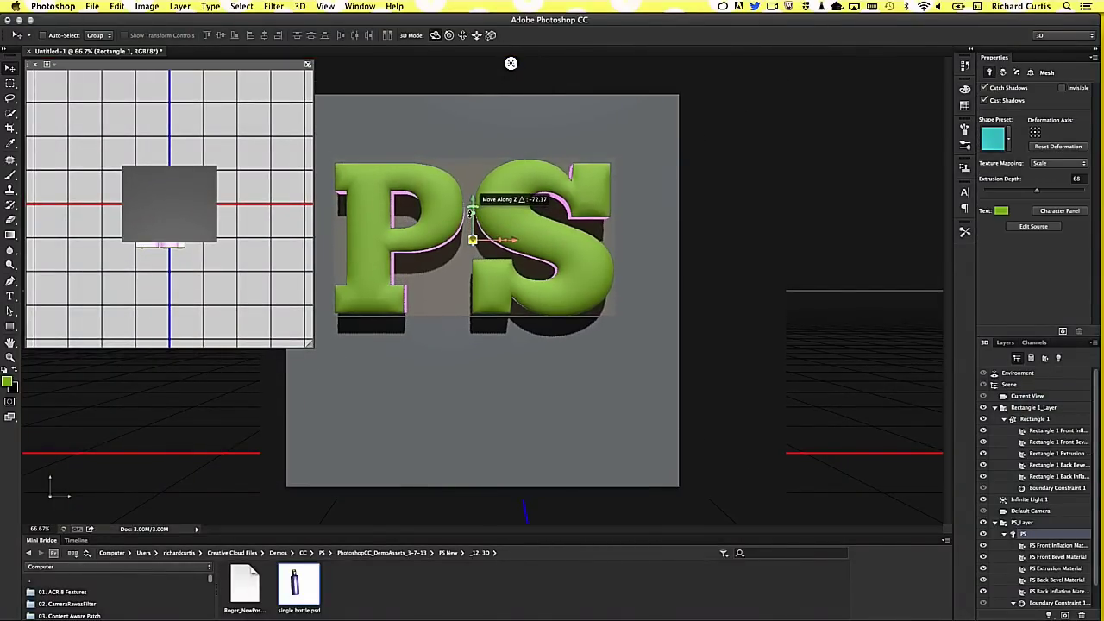
pyautogui.moveTo(473, 237); pyautogui.dragTo(474, 231)
pyautogui.click(1063, 332)
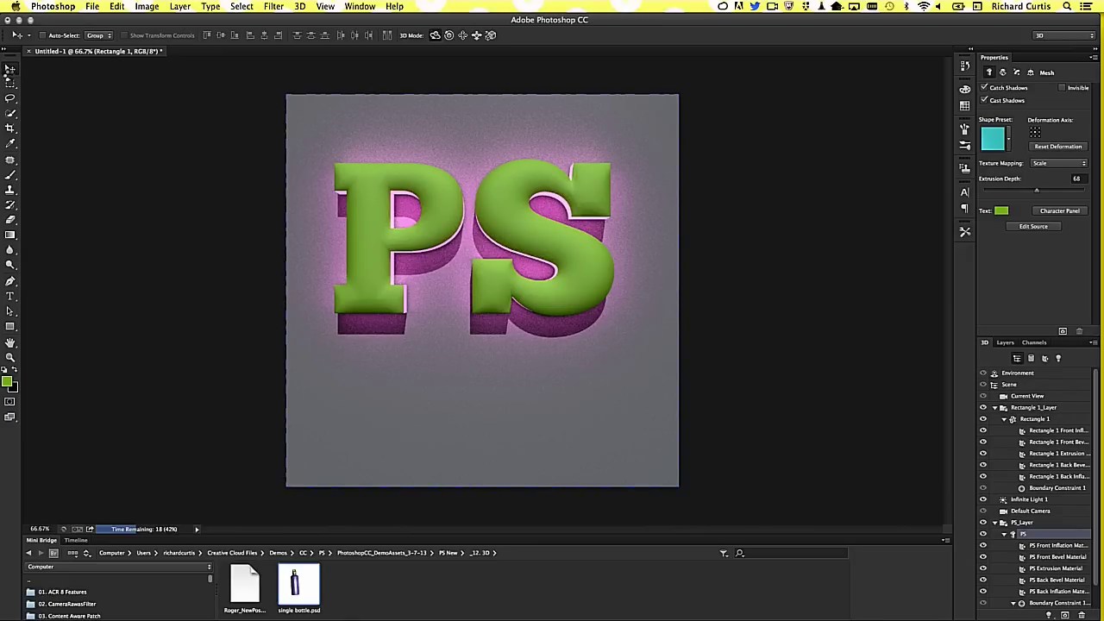
pyautogui.click(13, 70)
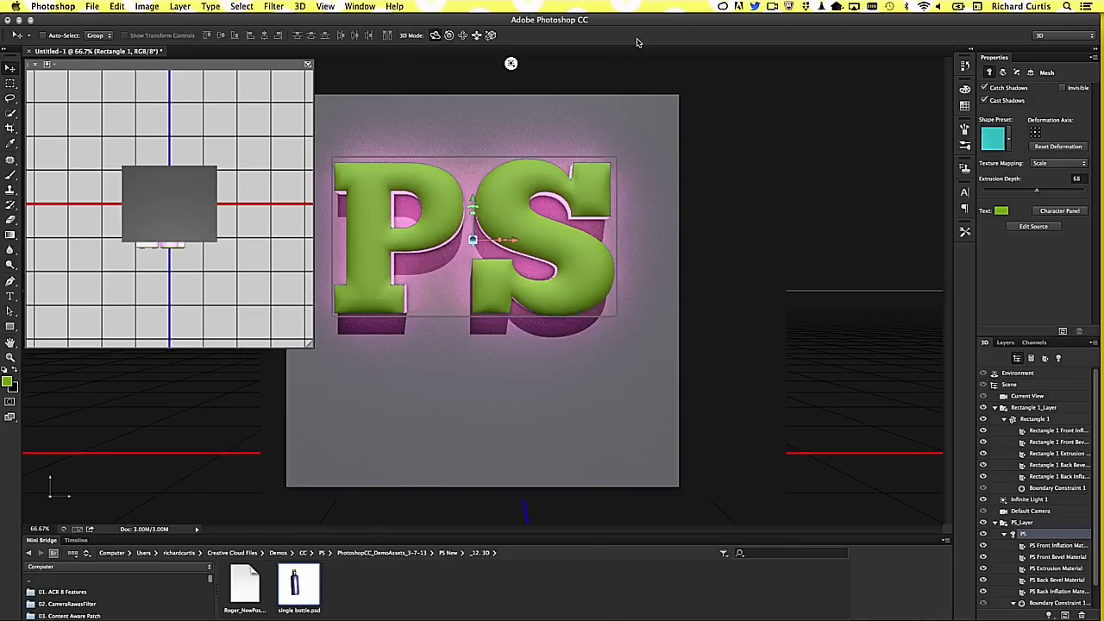
pyautogui.moveTo(524, 229); pyautogui.dragTo(510, 207)
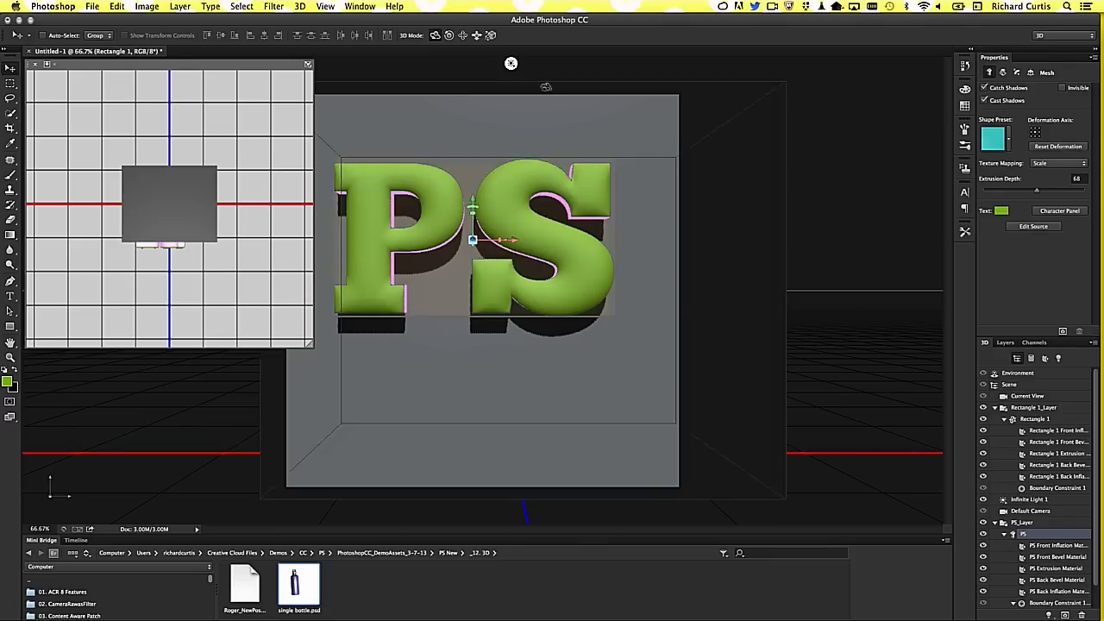
# - Retype the 3D text source as 'CC' and save the PS.psb file
pyautogui.click(1035, 227)
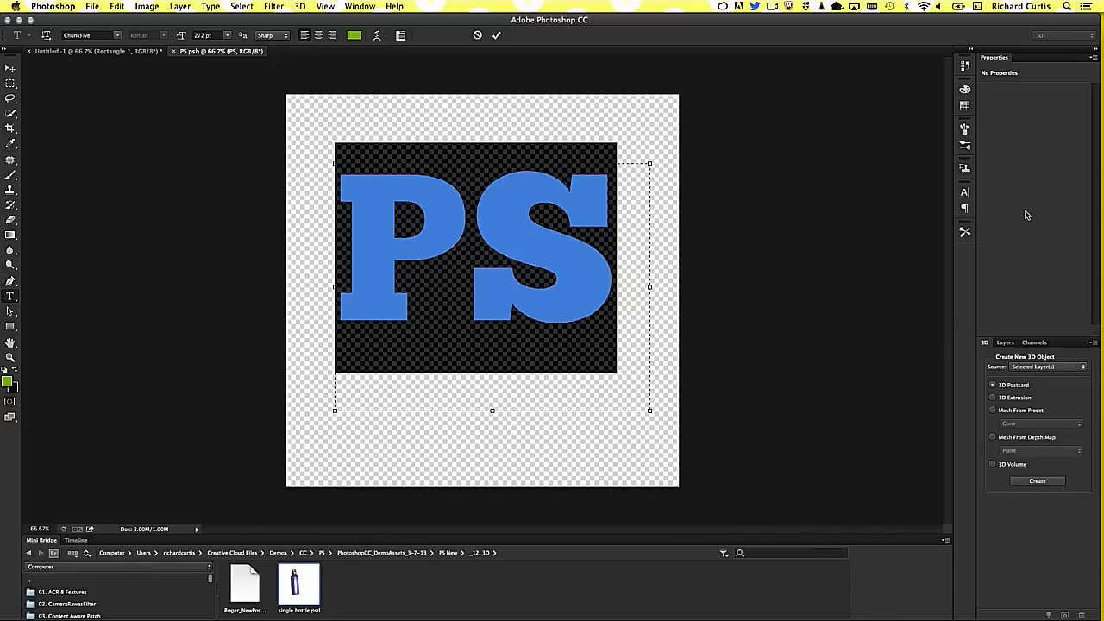
pyautogui.write('CC')
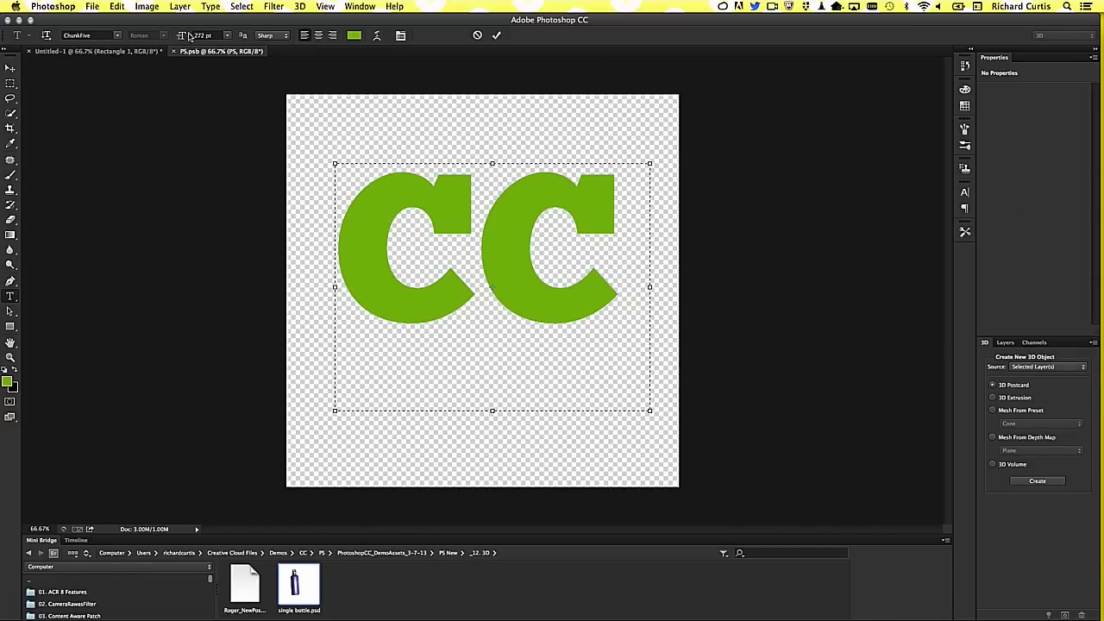
pyautogui.click(496, 35)
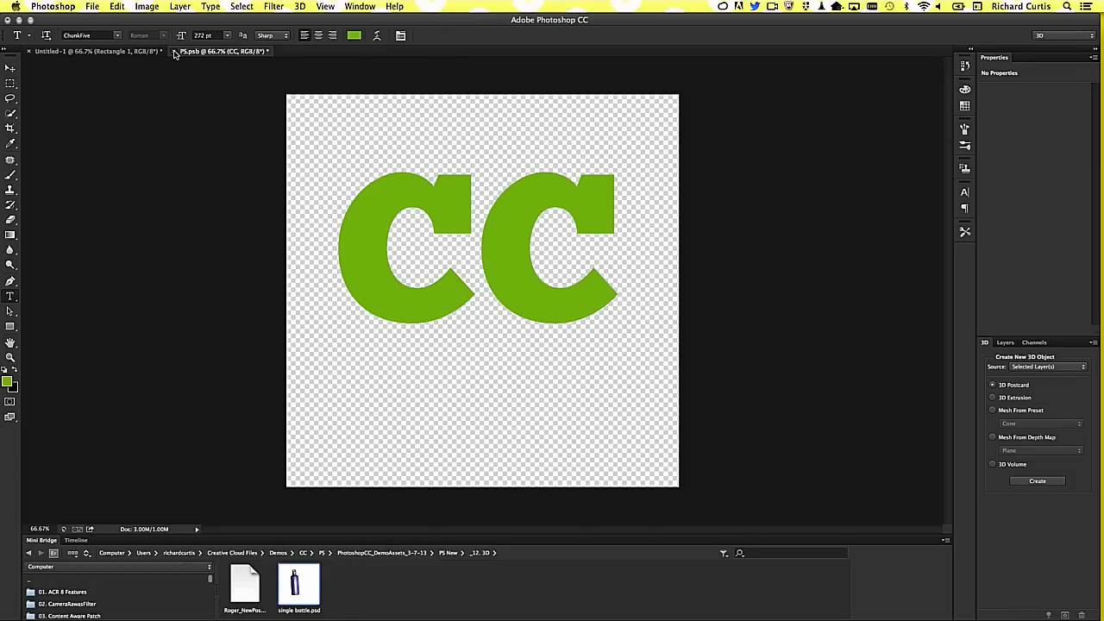
pyautogui.press('super+w')
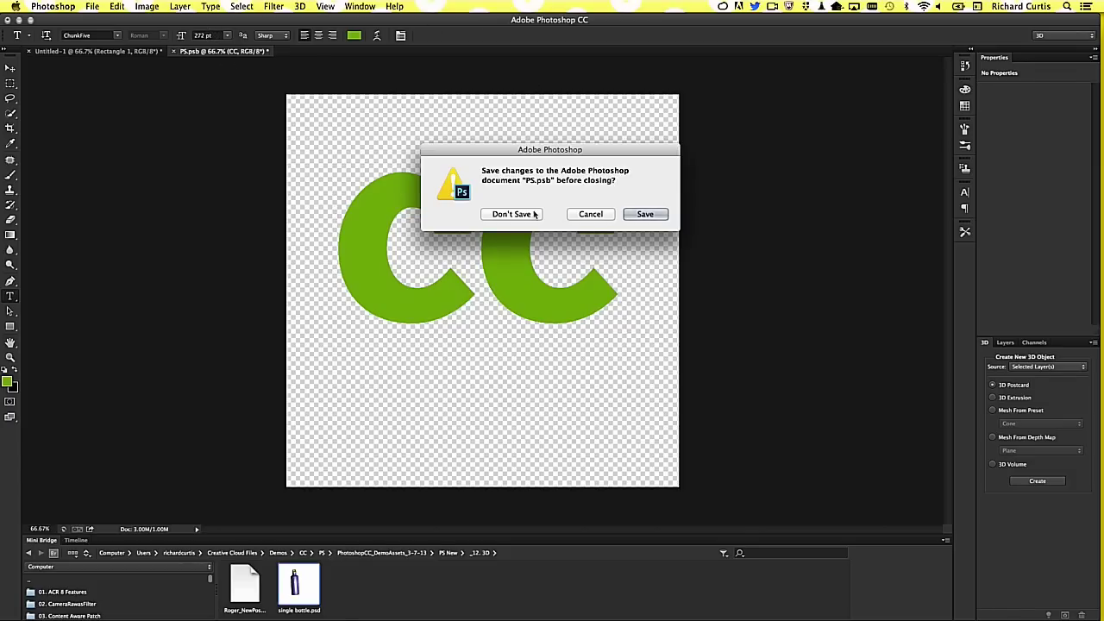
pyautogui.click(638, 215)
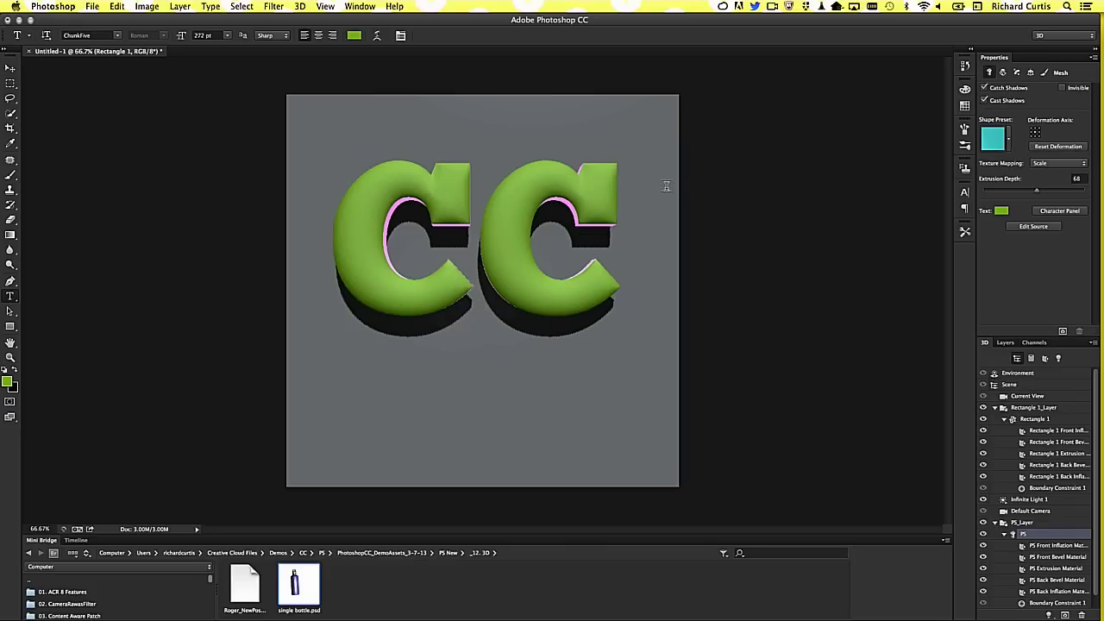
# - Render the CC scene, then inspect Rectangle 1, the Environment and the CC text mesh
pyautogui.click(1062, 331)
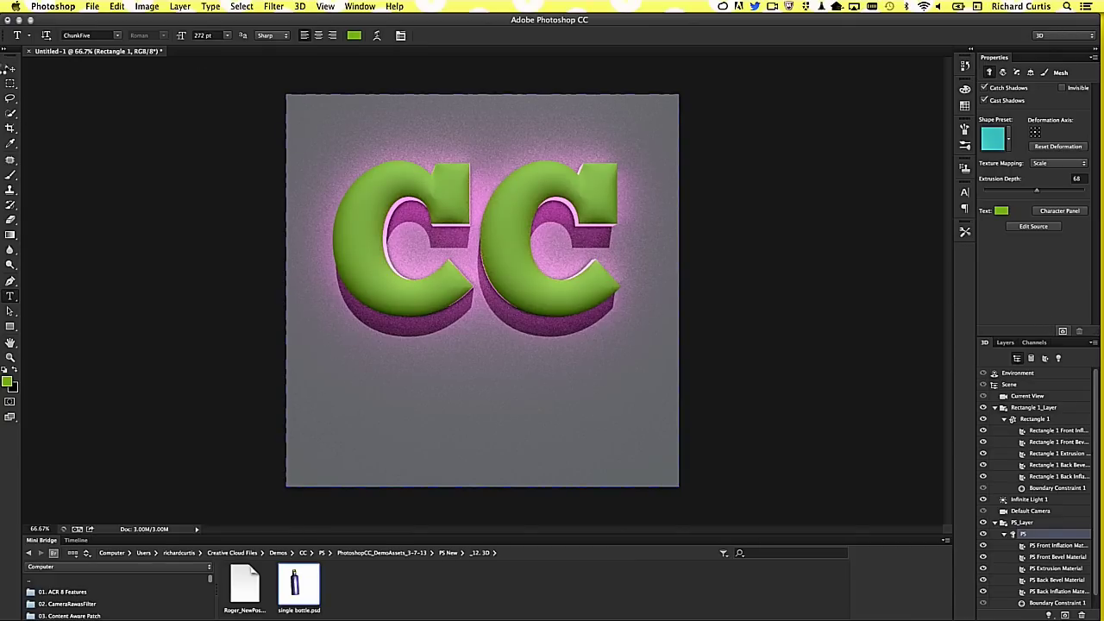
pyautogui.click(11, 68)
pyautogui.click(512, 288)
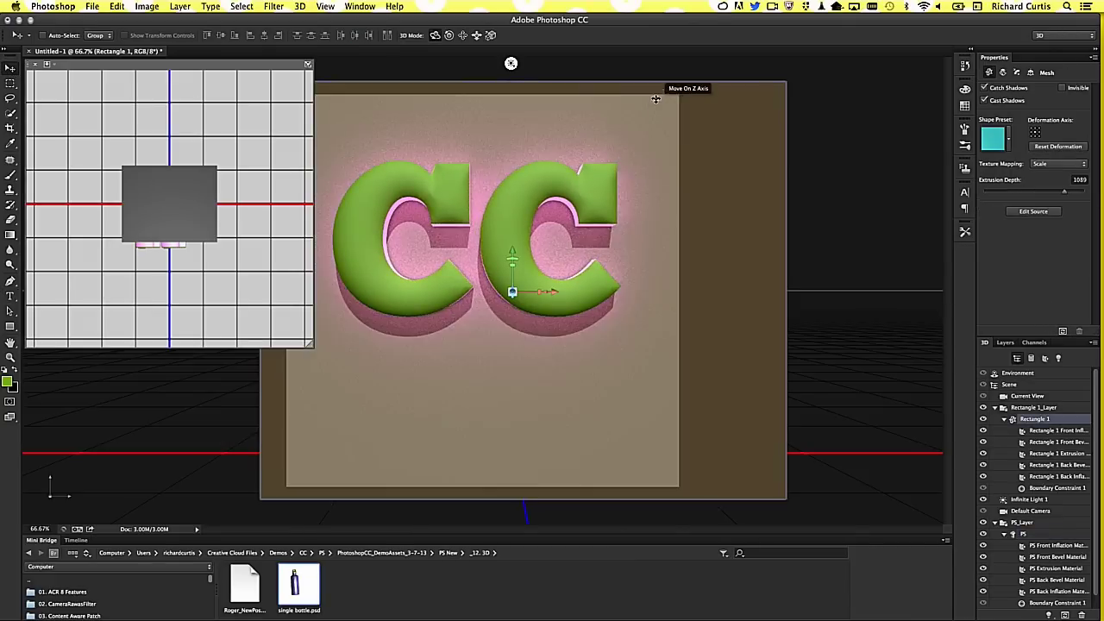
pyautogui.click(1018, 373)
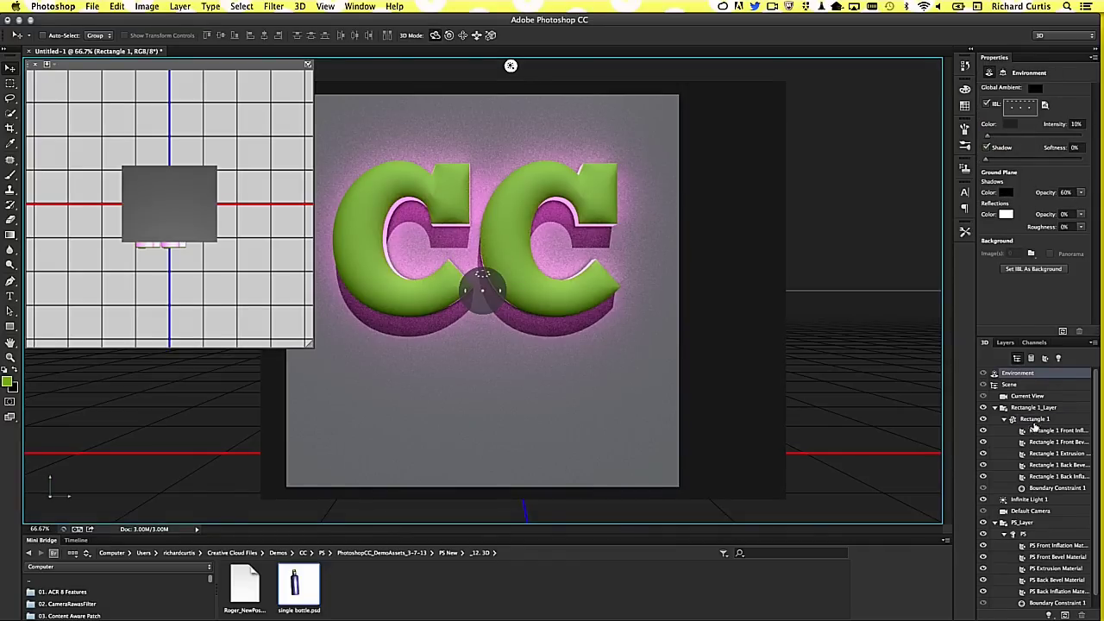
pyautogui.click(1023, 535)
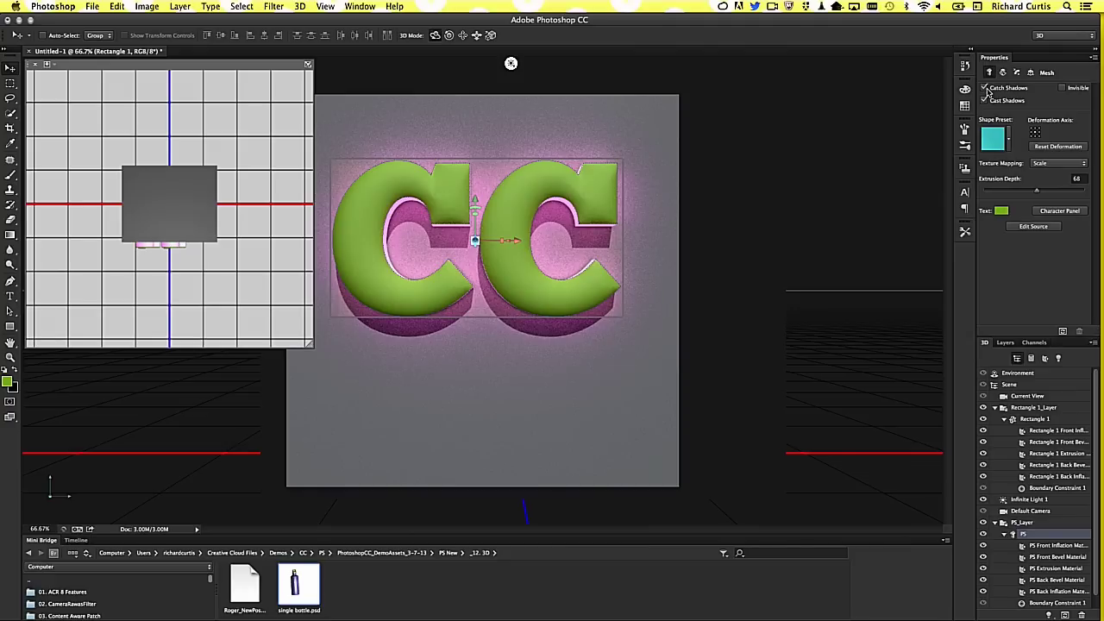
# - Switch to PowerPoint and play the What's new in Photoshop.pptx slide show
pyautogui.press('super+Tab')
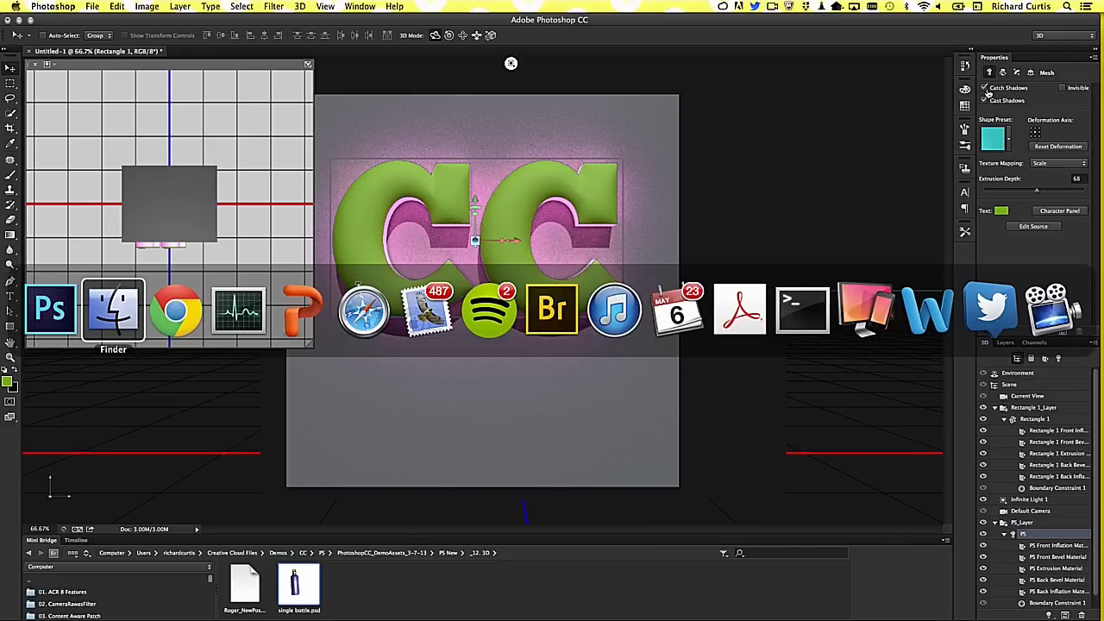
pyautogui.press('super+Tab')
pyautogui.press('super+Tab')
pyautogui.press('super+Tab')
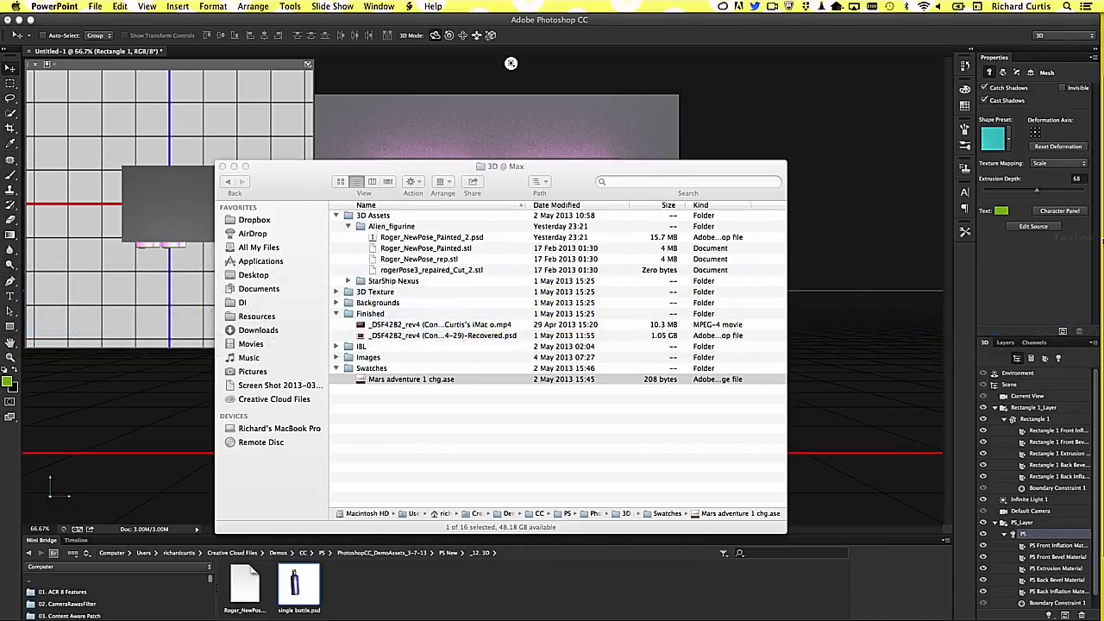
pyautogui.moveTo(1085, 296)
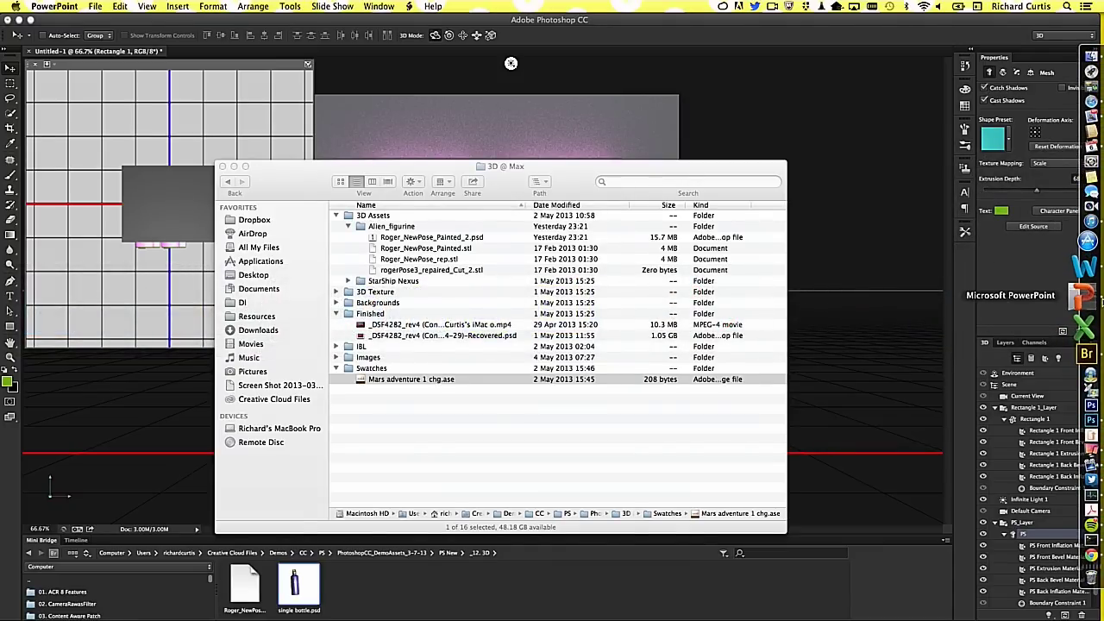
pyautogui.click(1083, 352)
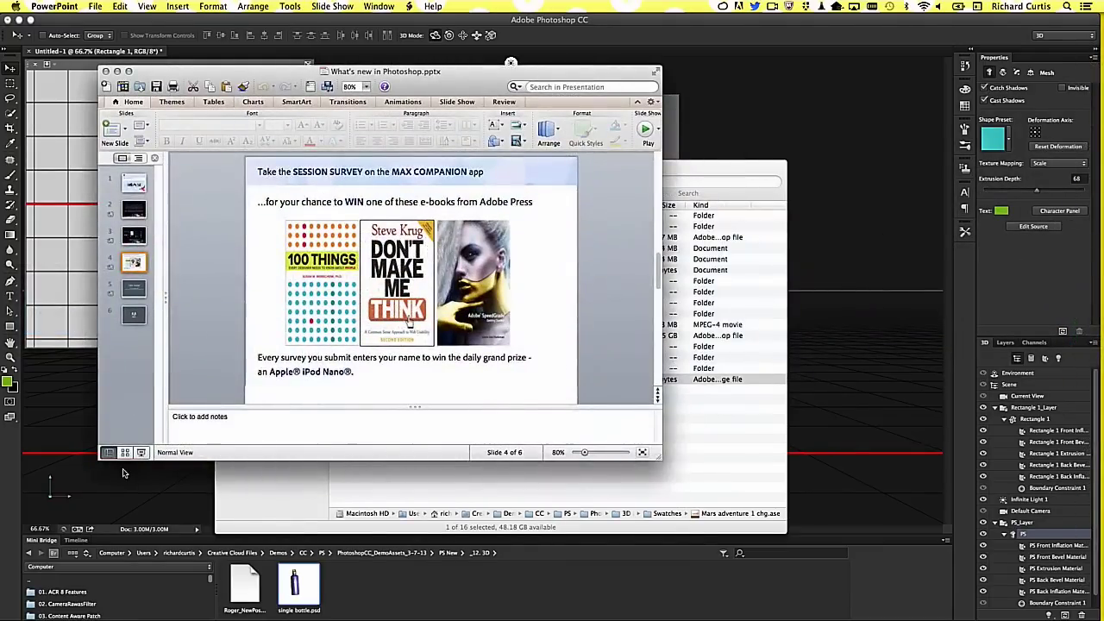
pyautogui.click(140, 454)
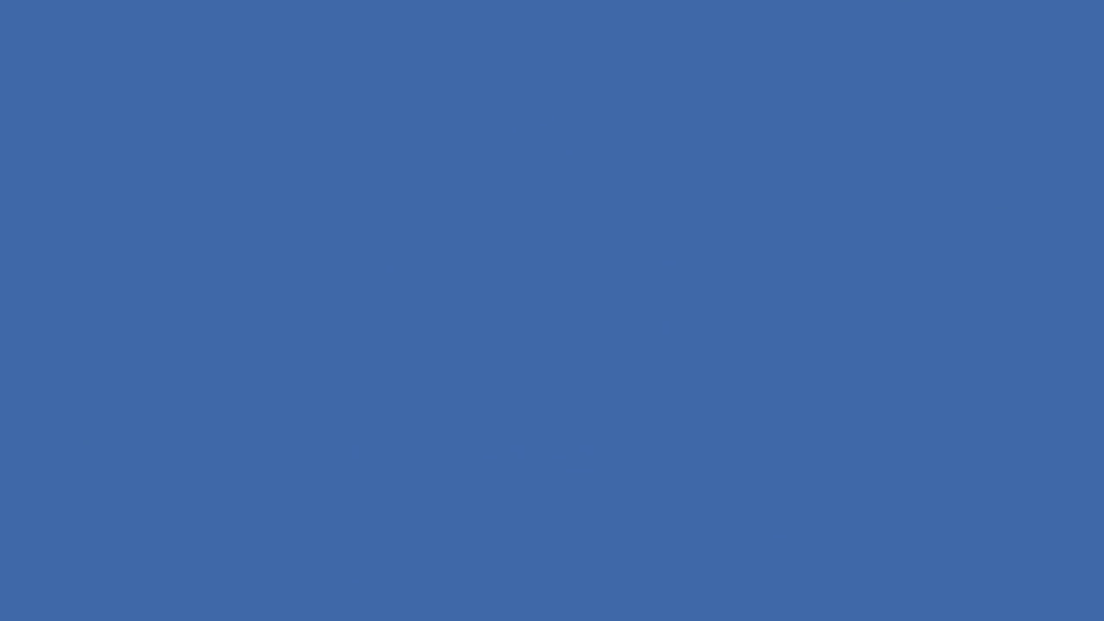